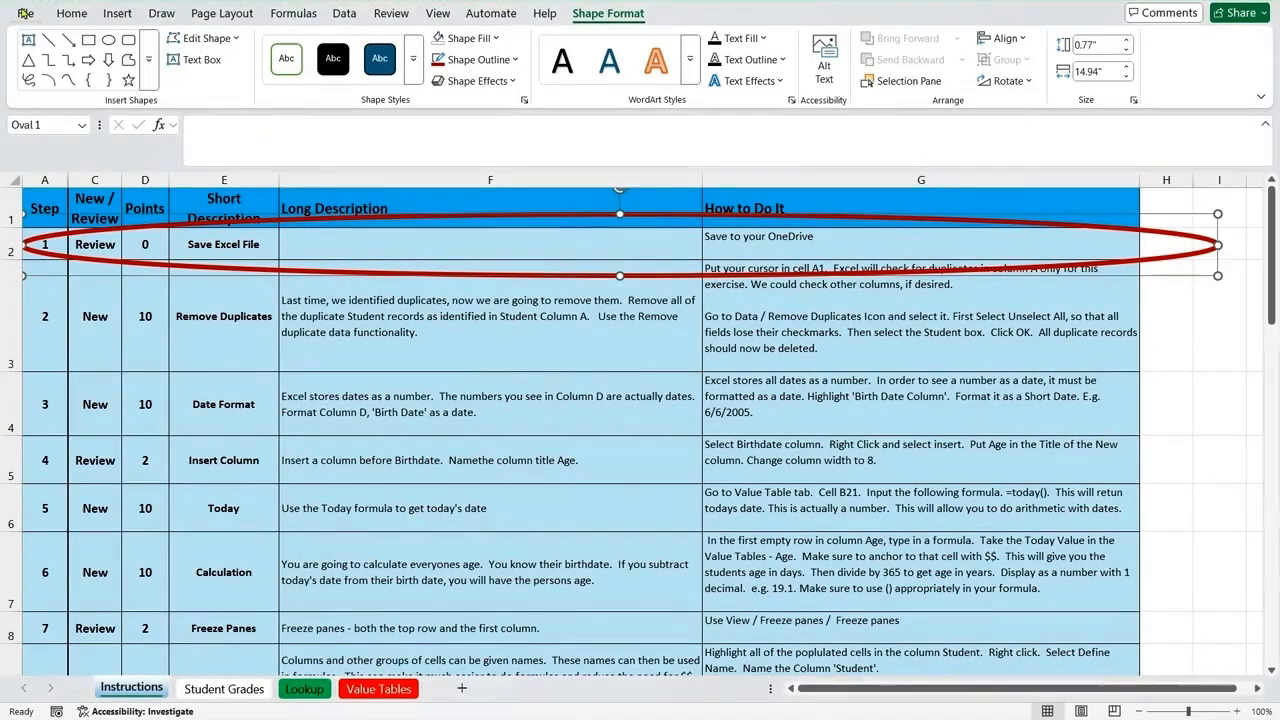
Step: Start saving a copy of the workbook and choose the BGSU folder on the personal OneDrive as its location
click(27, 15)
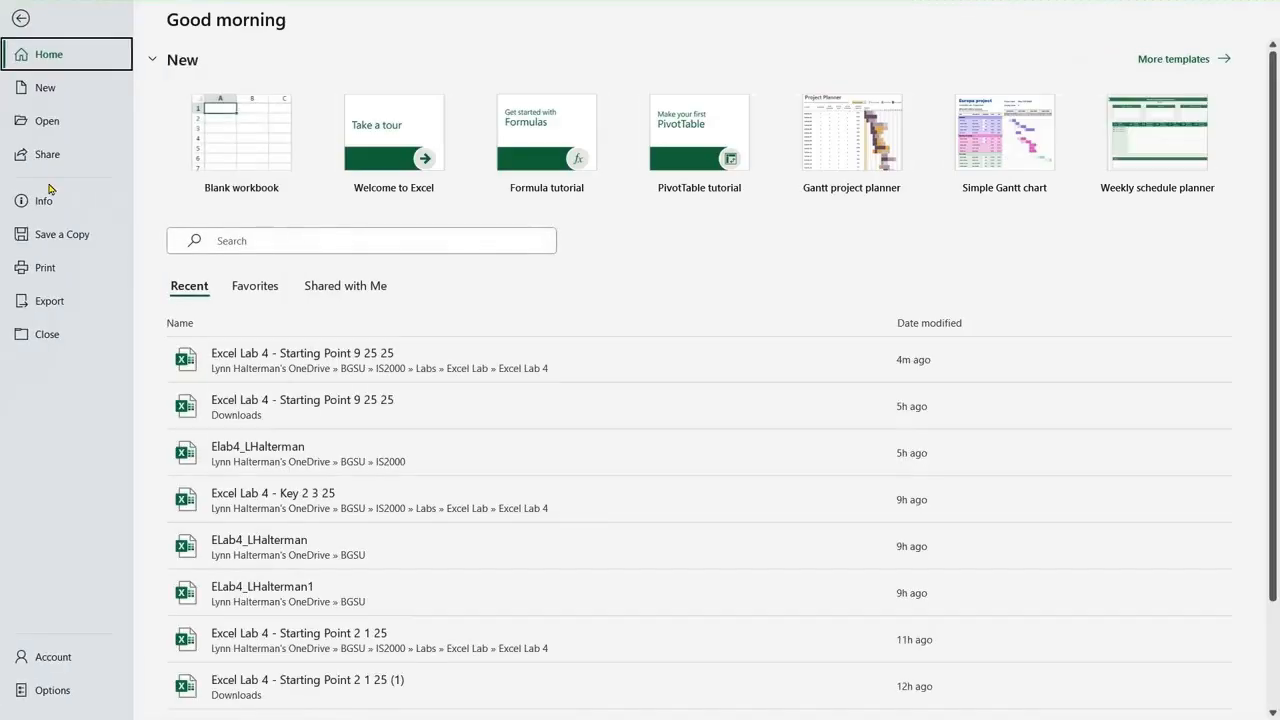
click(48, 235)
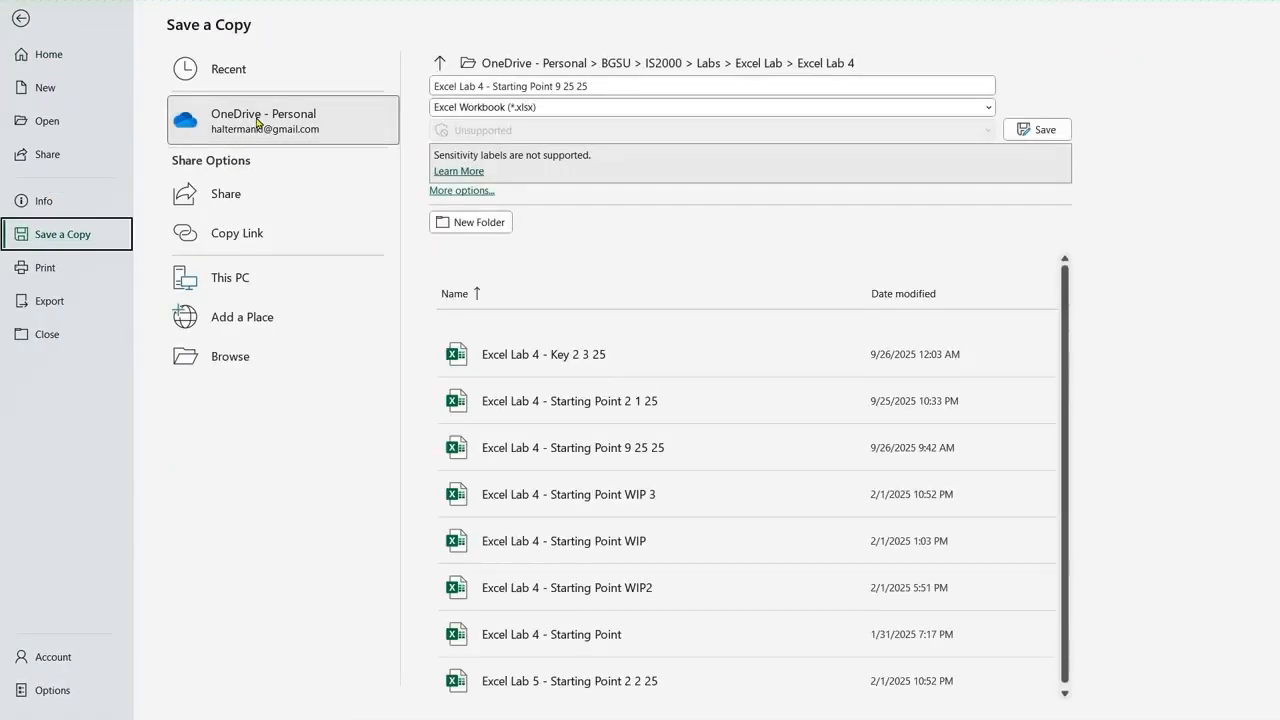
click(258, 123)
key(Escape)
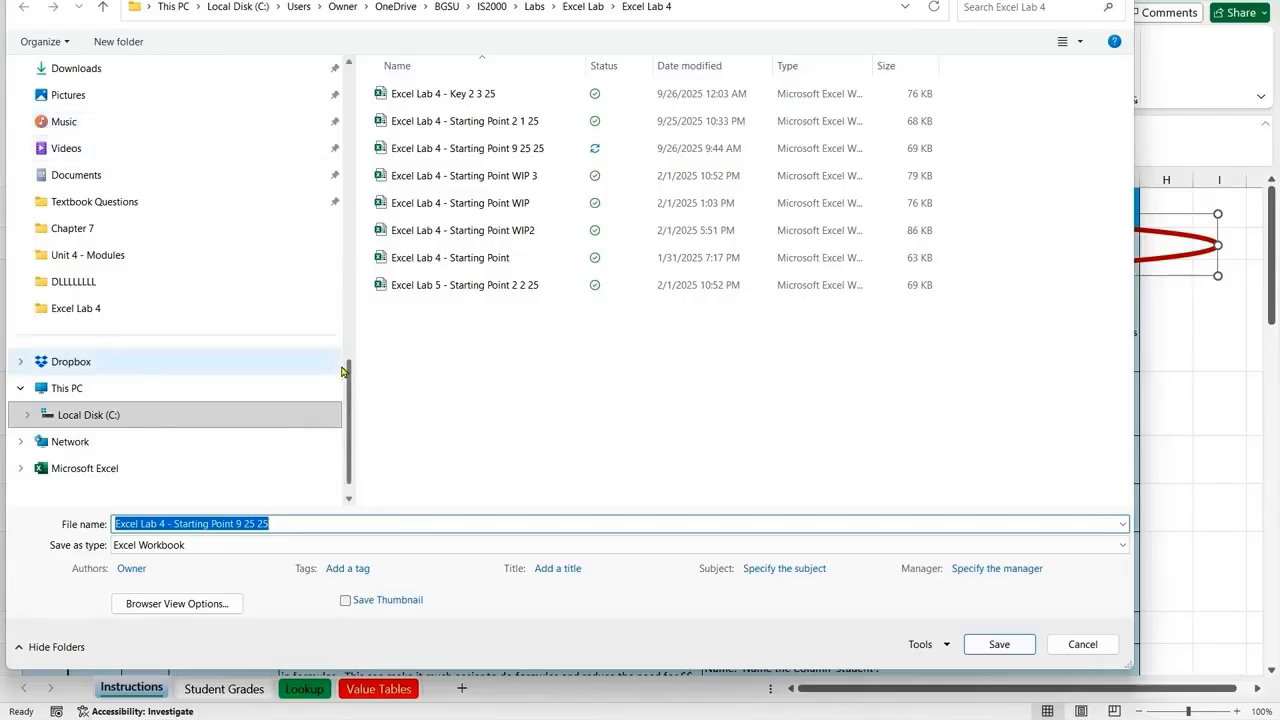
scroll(129, 142, up, 12)
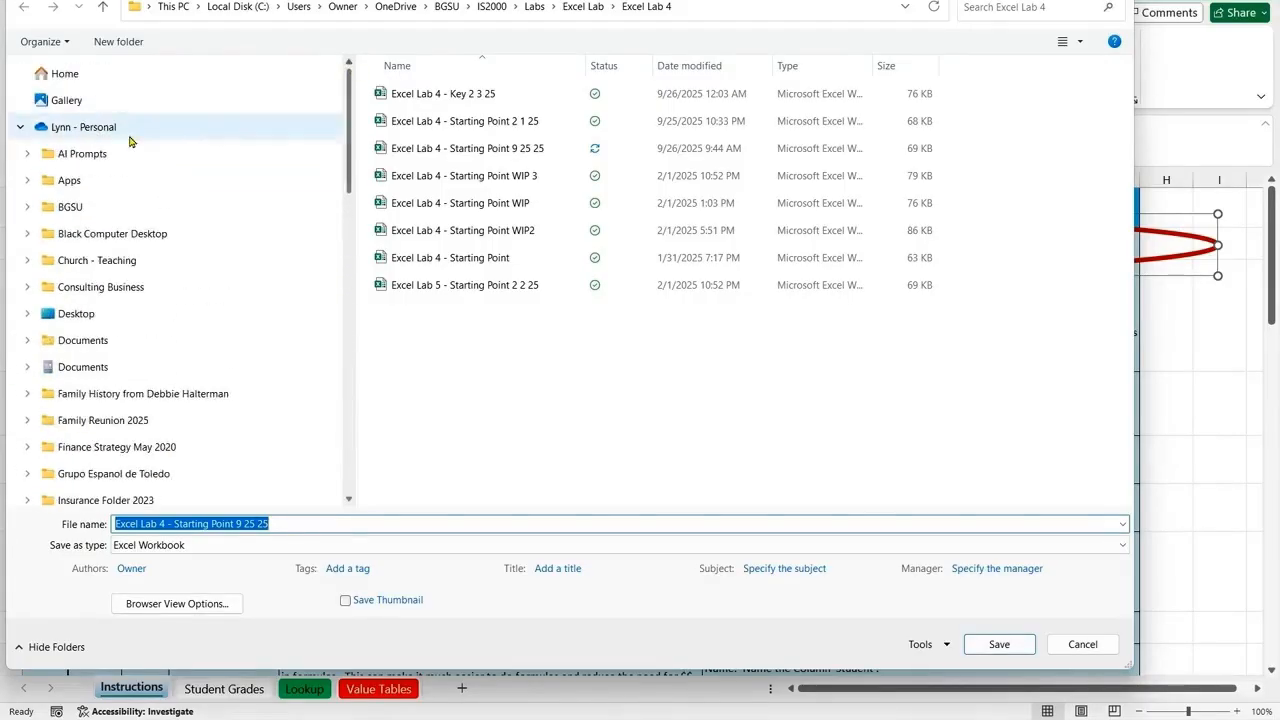
click(63, 206)
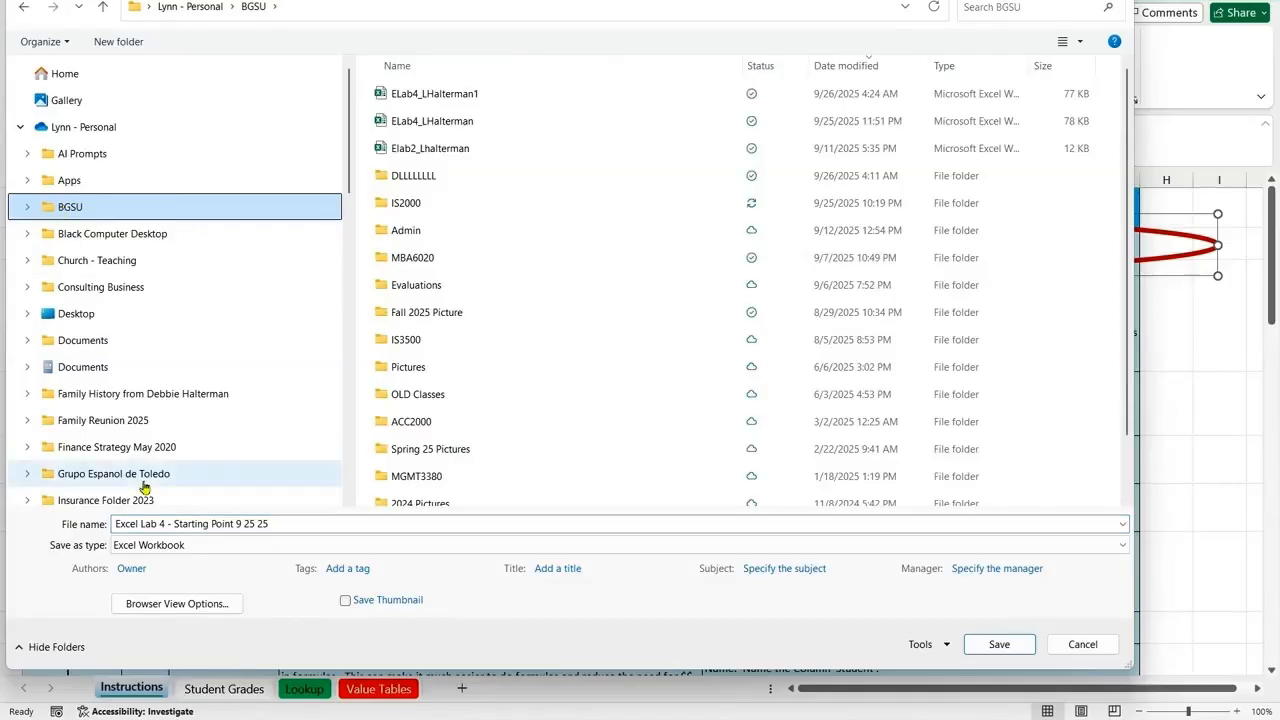
Step: Name the copy ELab4_ followed by the owner's first initial and last name, and save it over the existing file
click(192, 523)
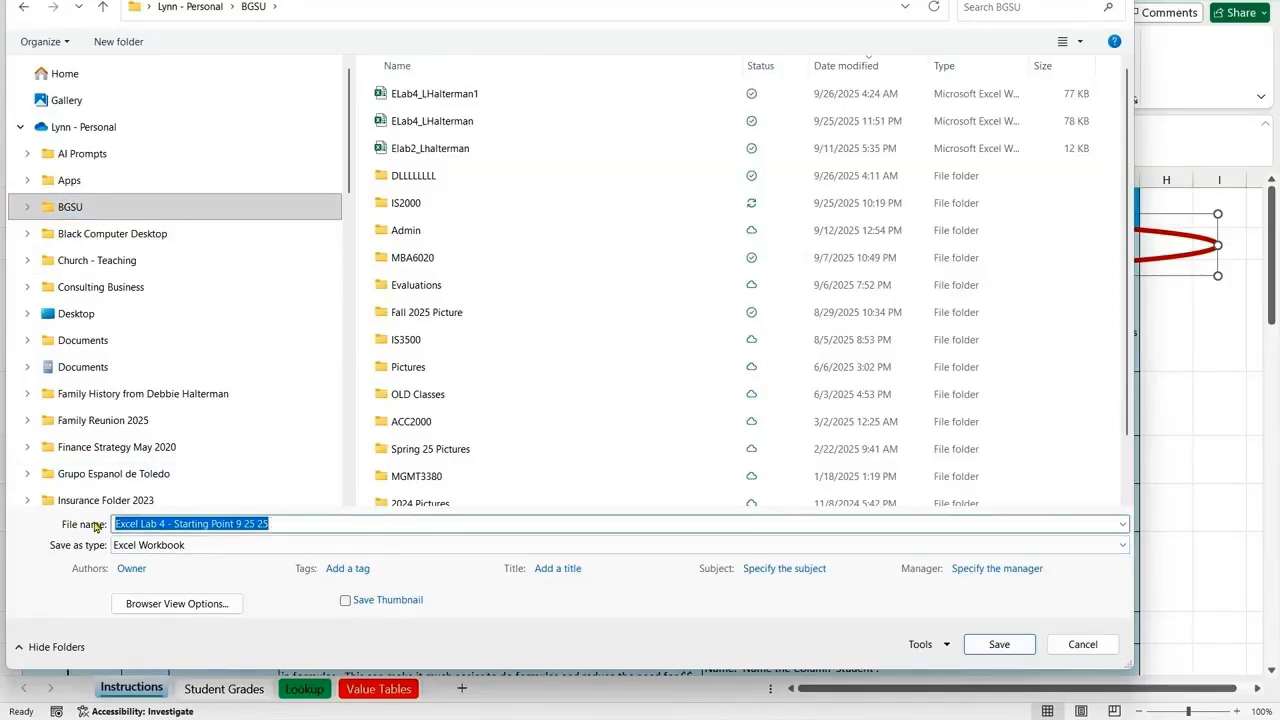
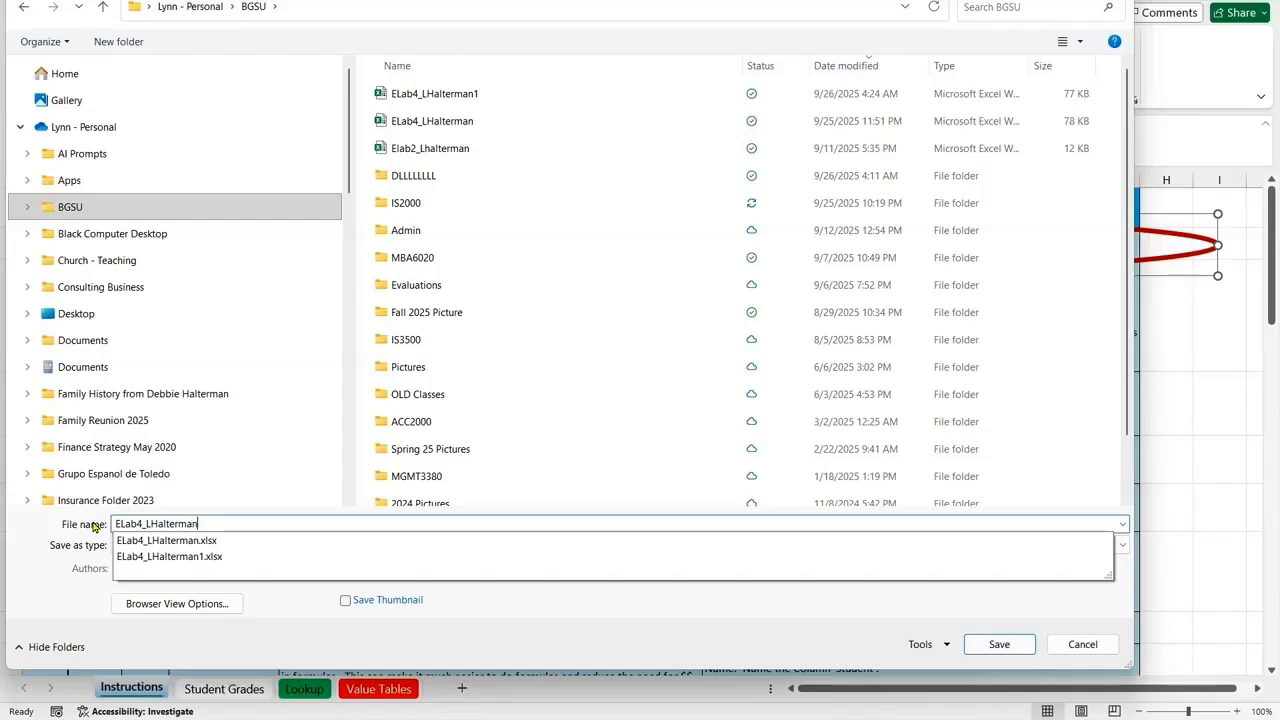
click(578, 601)
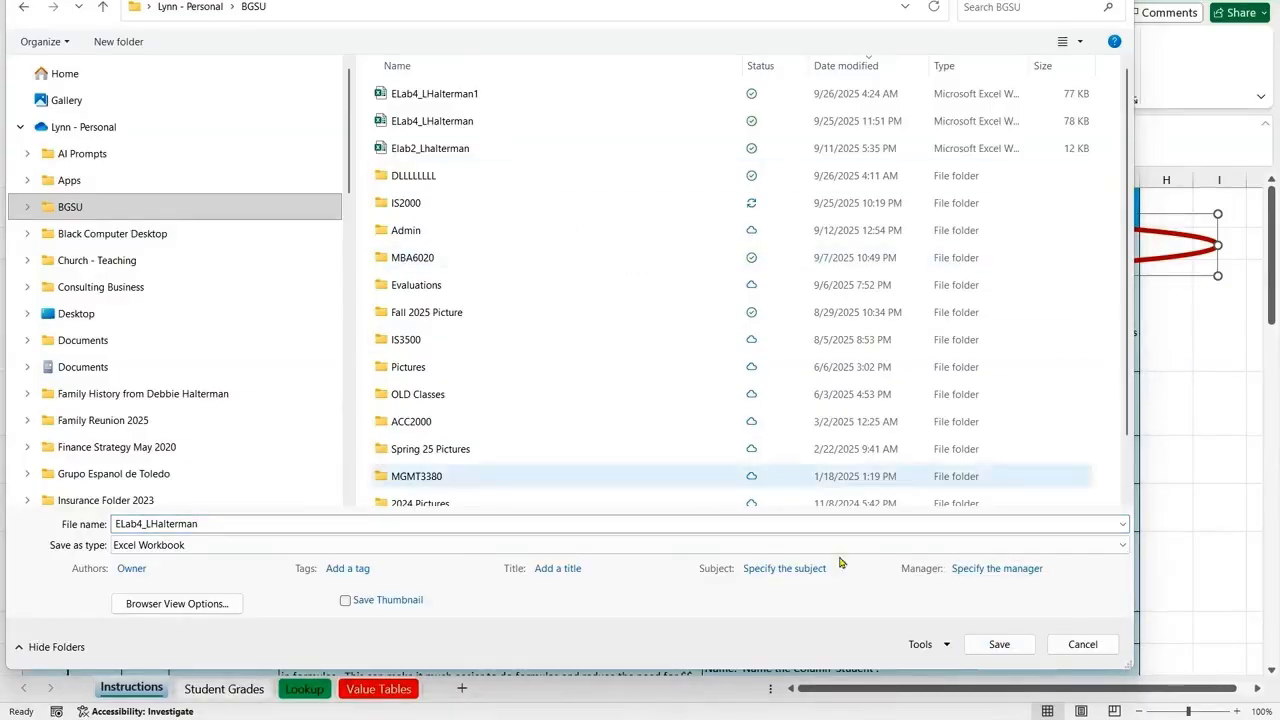
click(1000, 644)
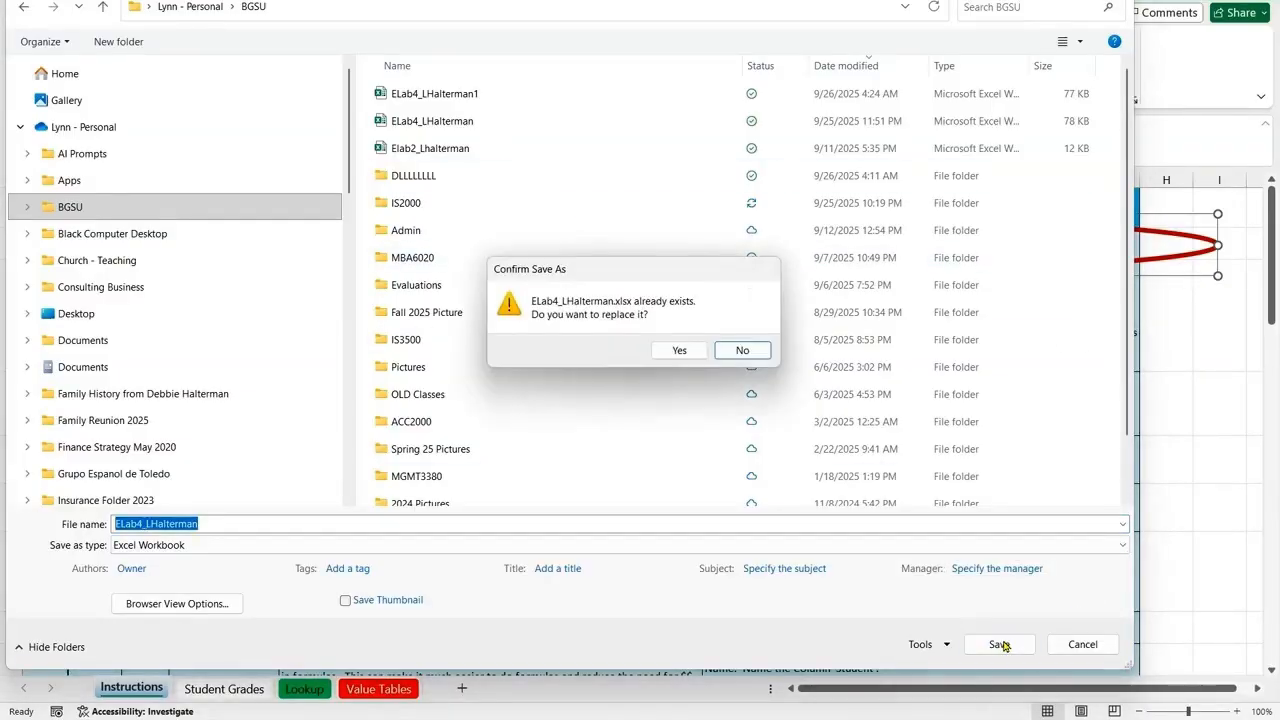
click(677, 351)
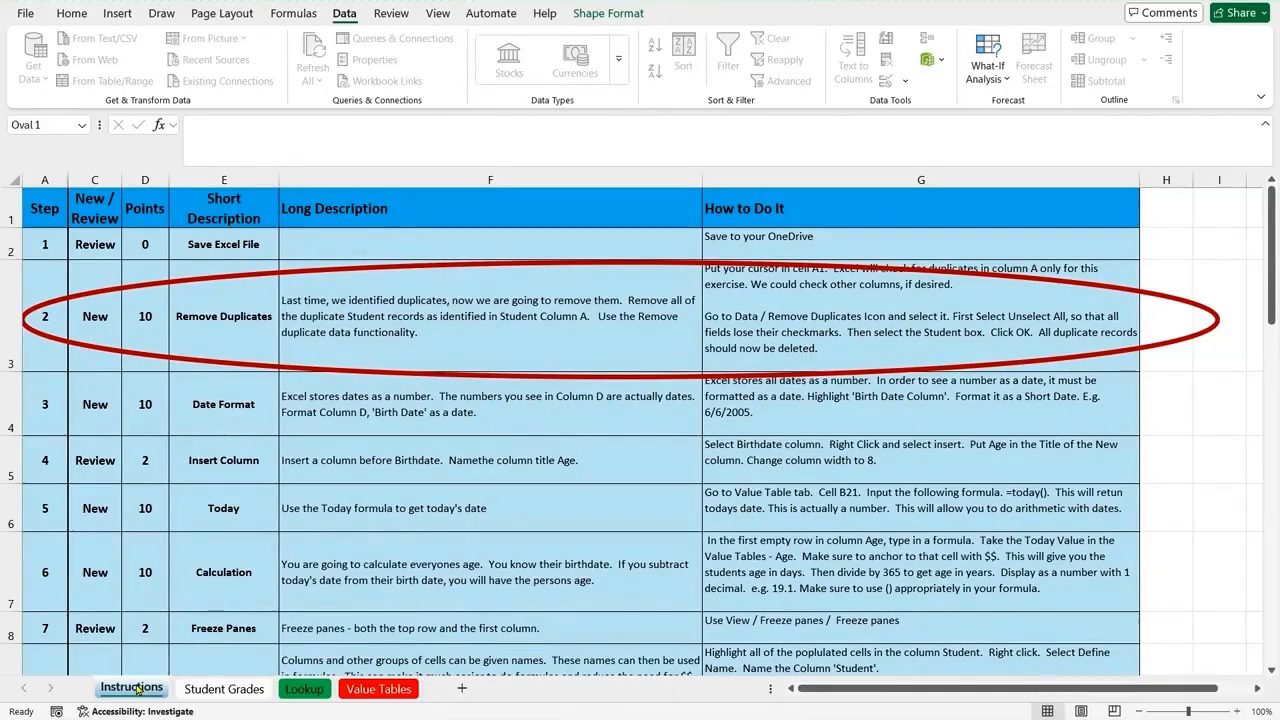
Step: Look through the Student Grades, Lookup and Value Tables sheets and return to the Instructions sheet
click(224, 689)
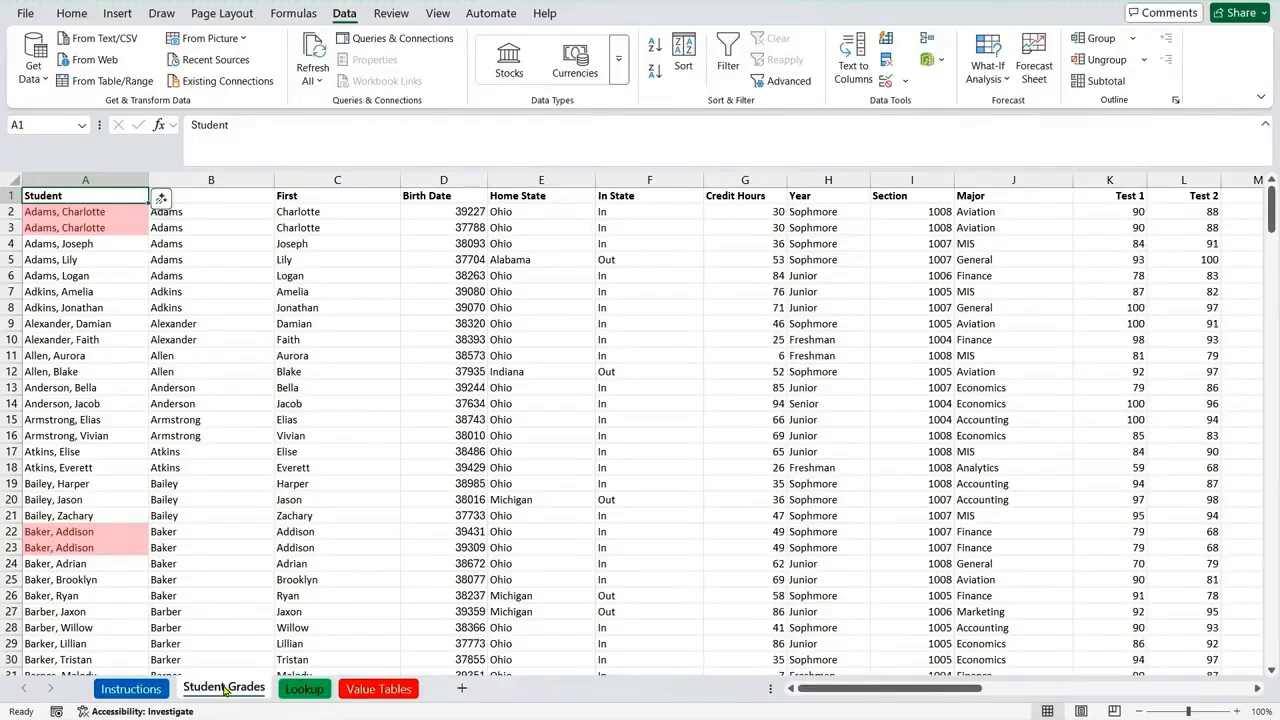
click(301, 689)
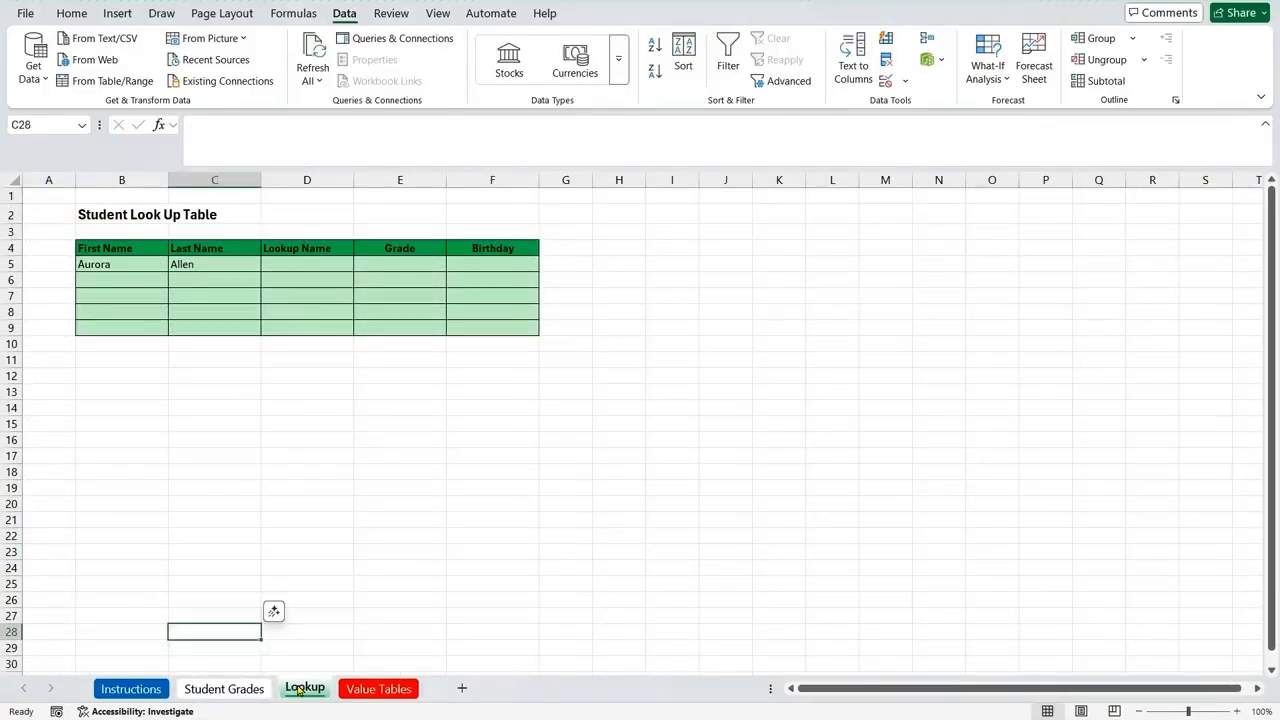
click(376, 689)
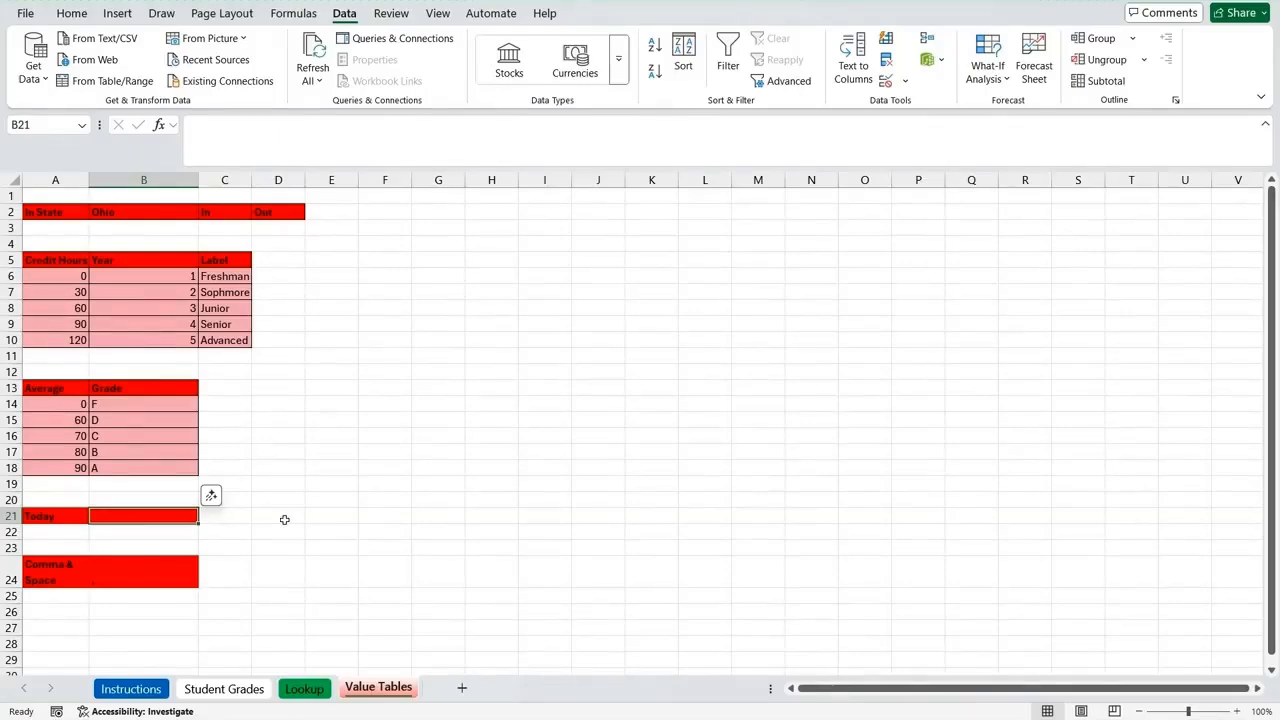
click(131, 689)
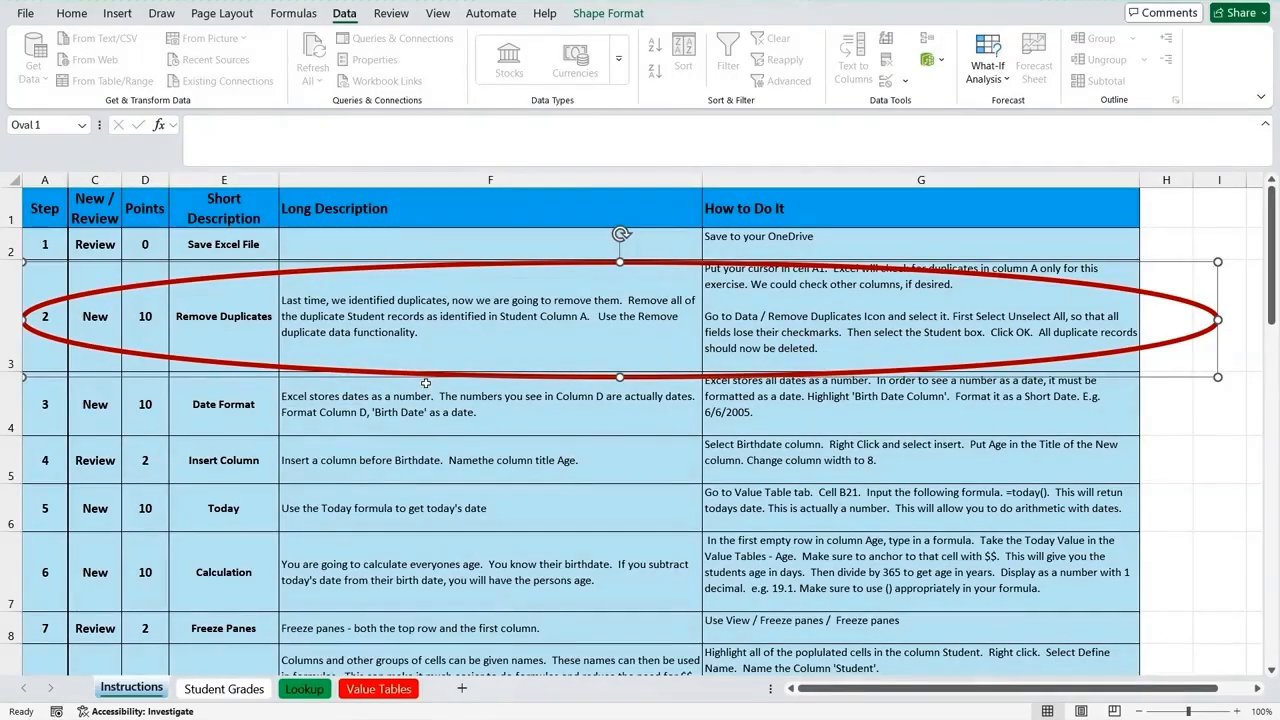
Step: Remove duplicate records from the Student Grades sheet, checking only the Student column and treating the first row as headers
click(216, 690)
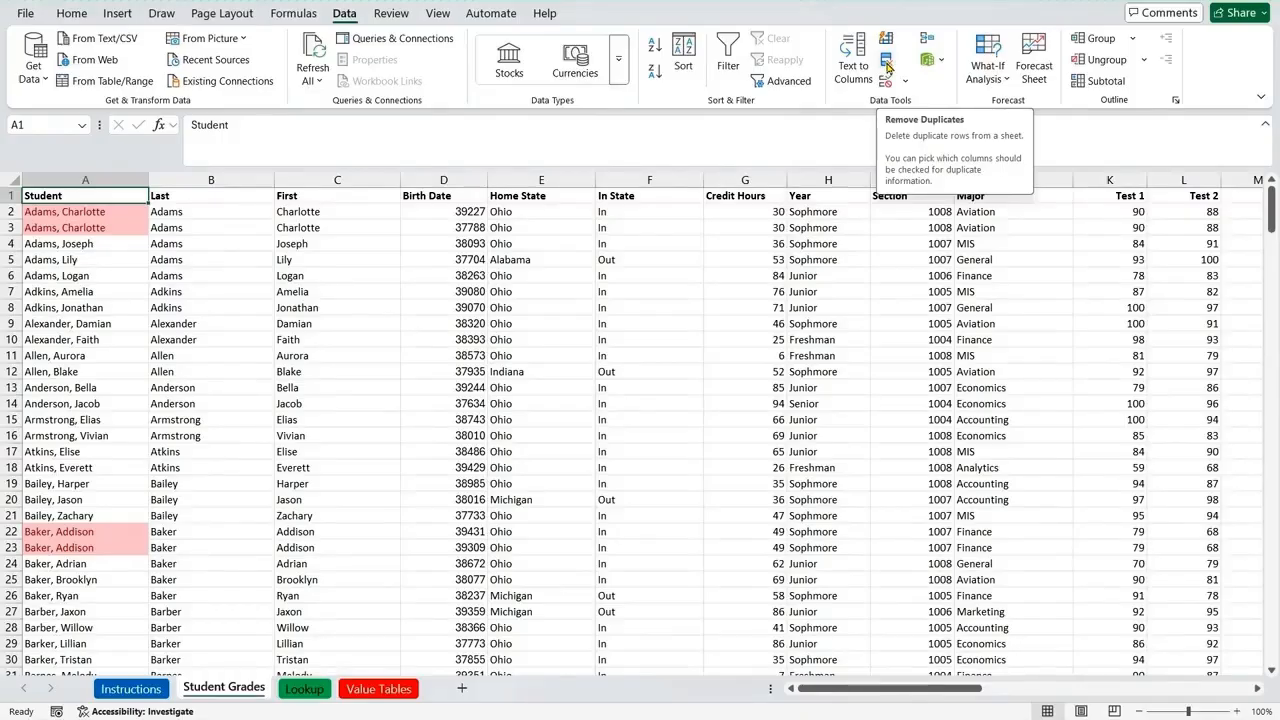
click(886, 64)
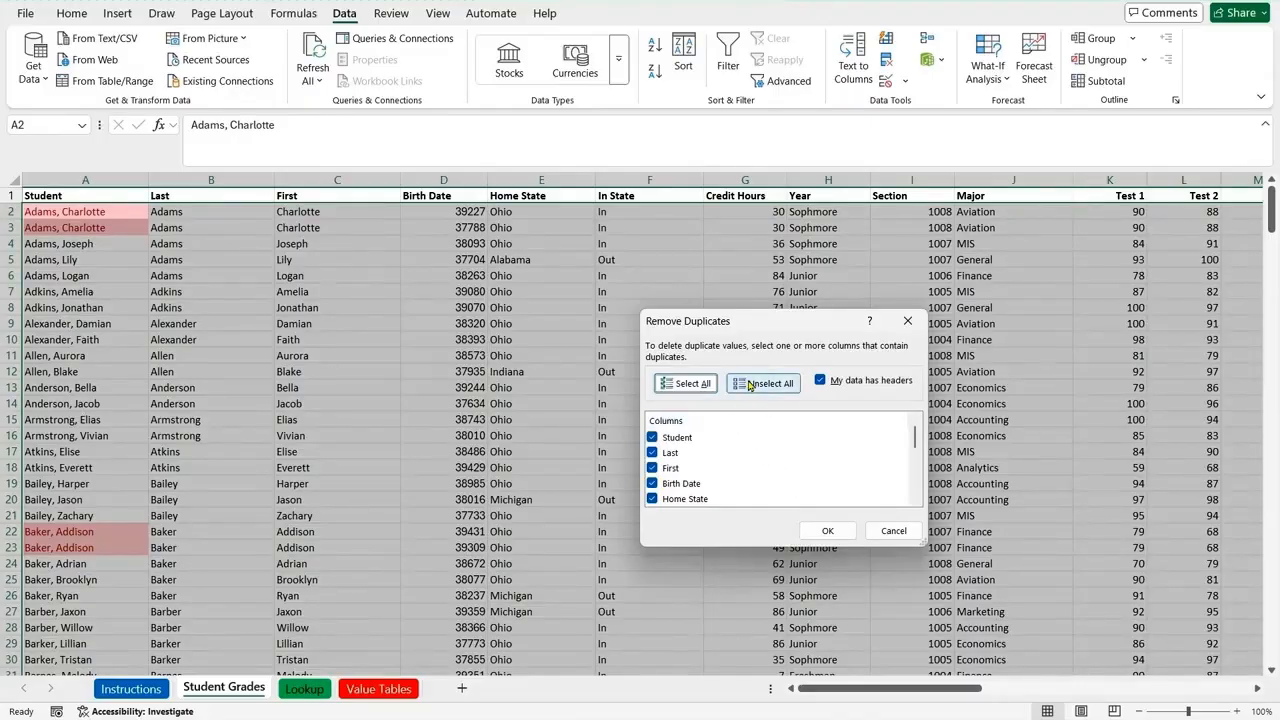
click(751, 387)
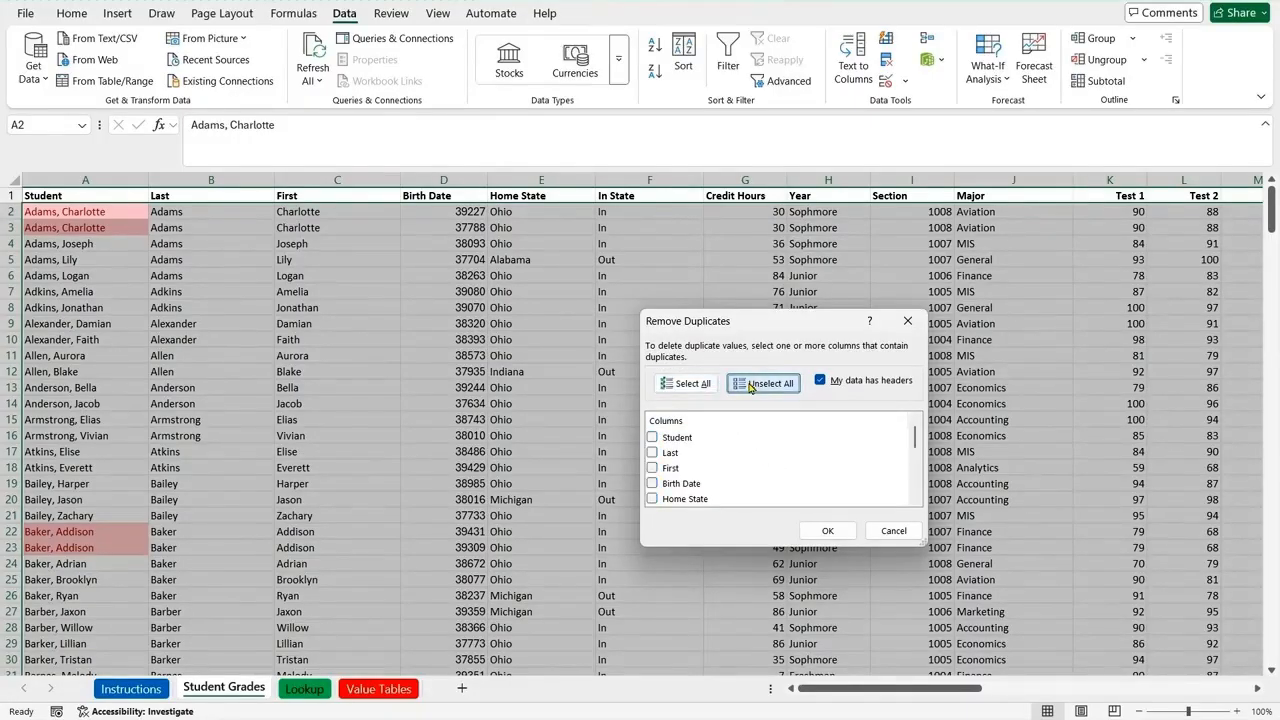
click(651, 441)
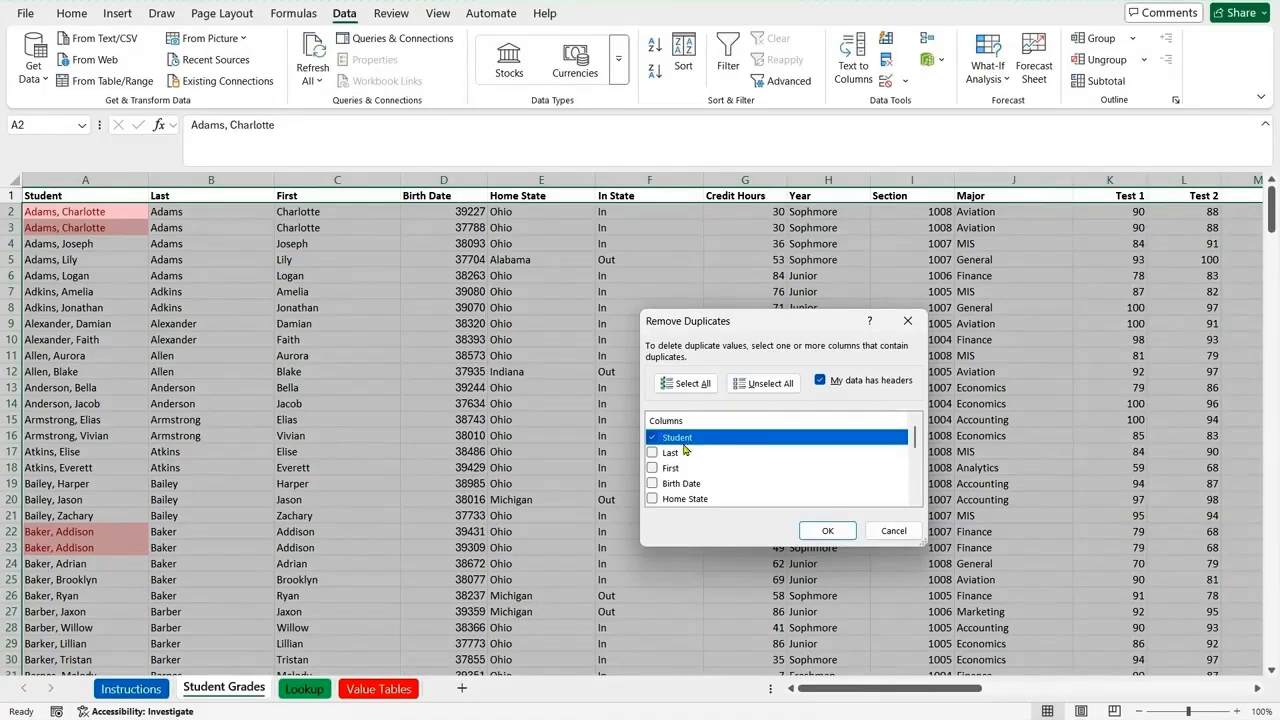
click(828, 532)
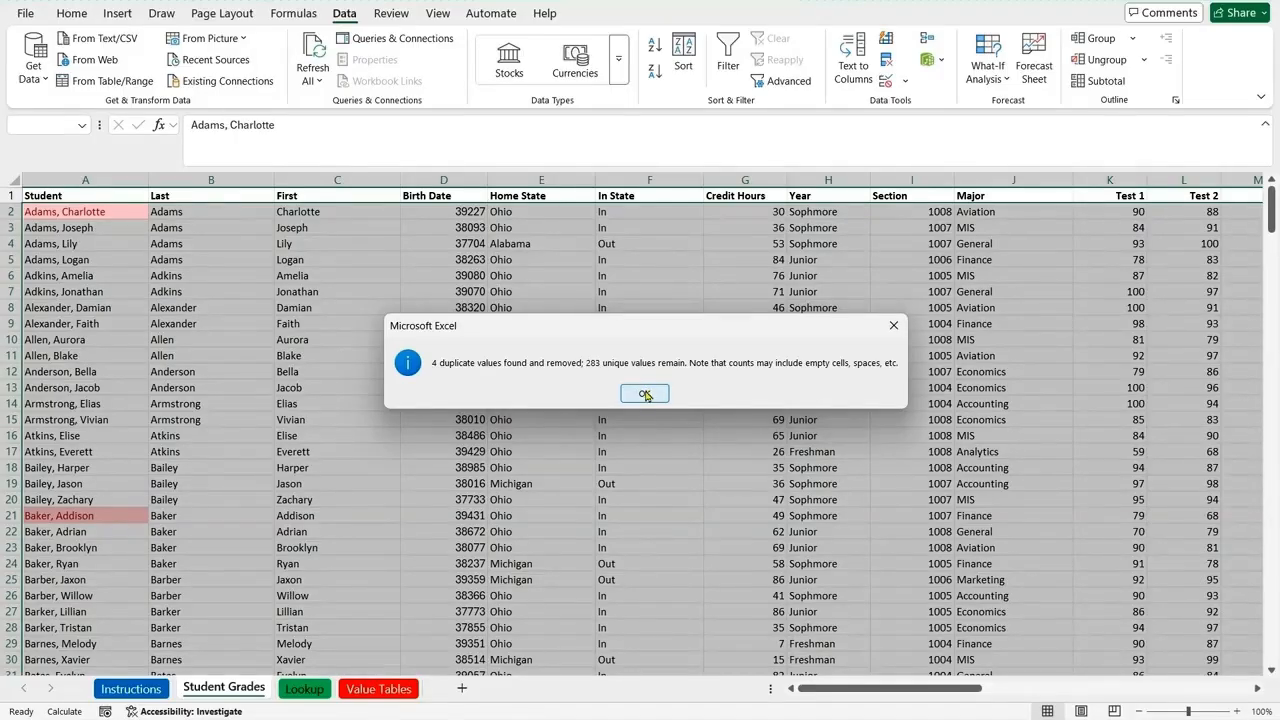
click(645, 393)
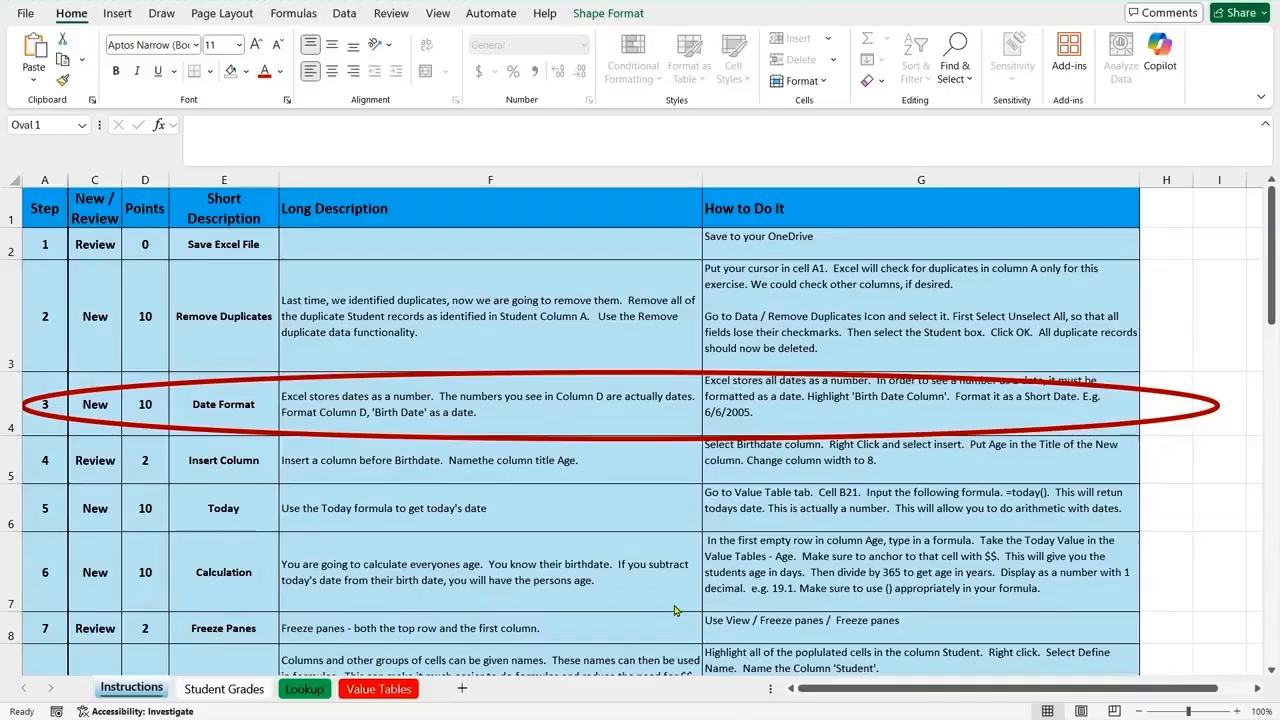
Step: Format the Birth Date column on the Student Grades sheet as Short Date
click(237, 692)
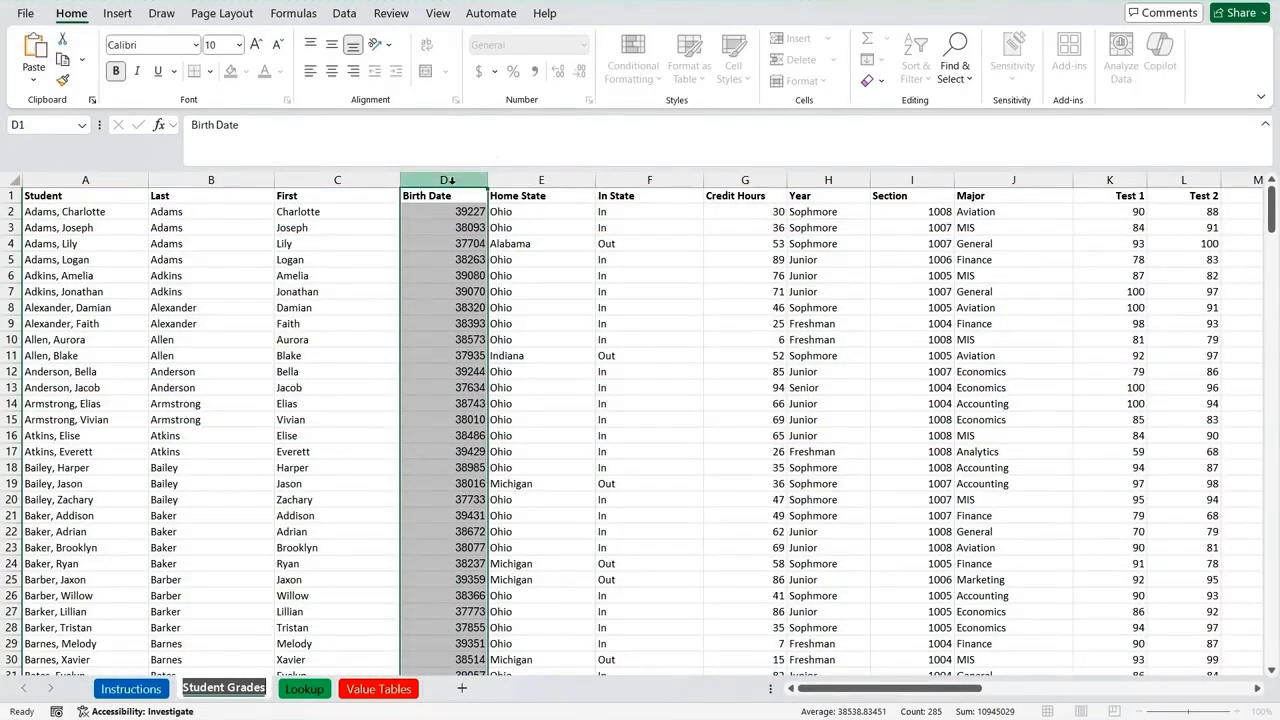
click(470, 212)
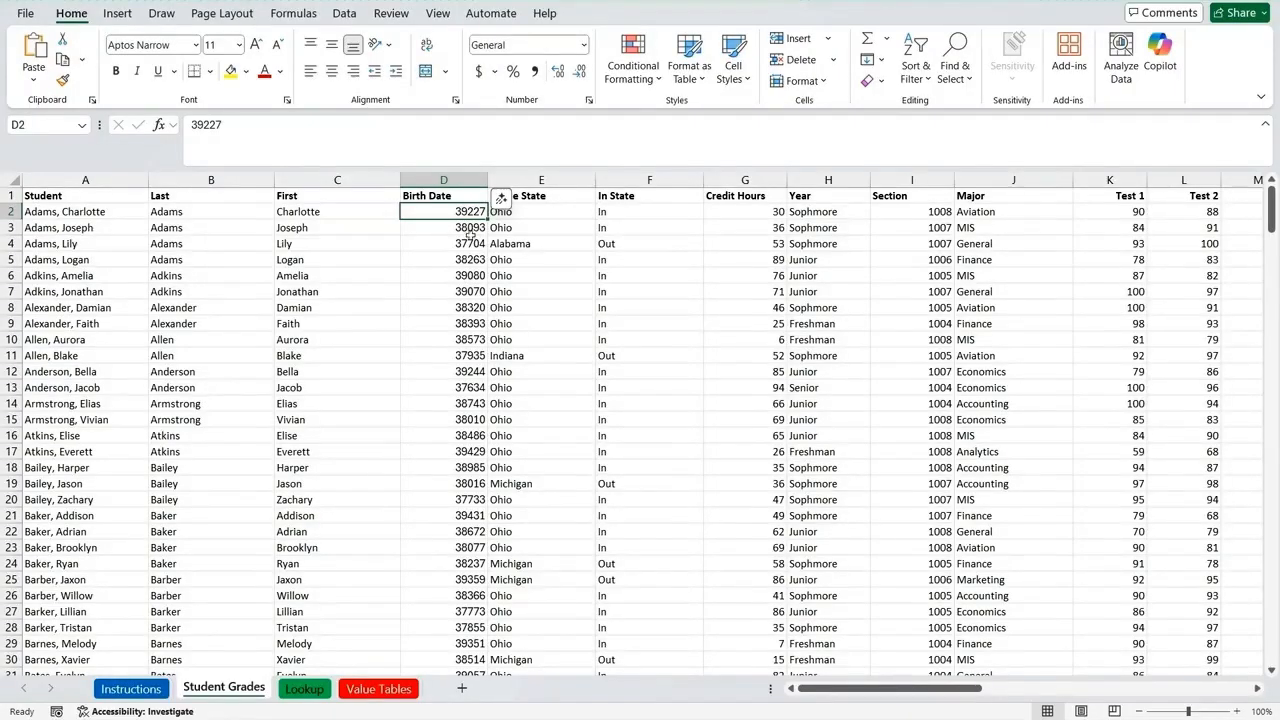
click(453, 179)
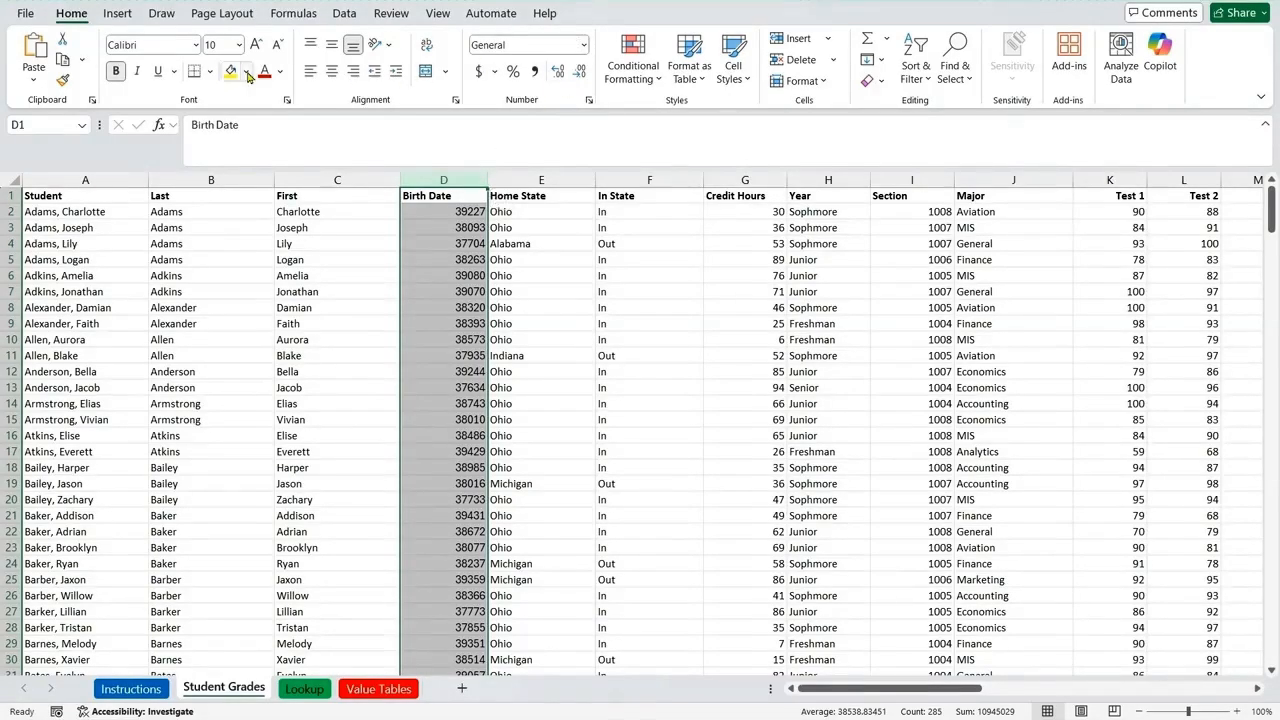
click(583, 48)
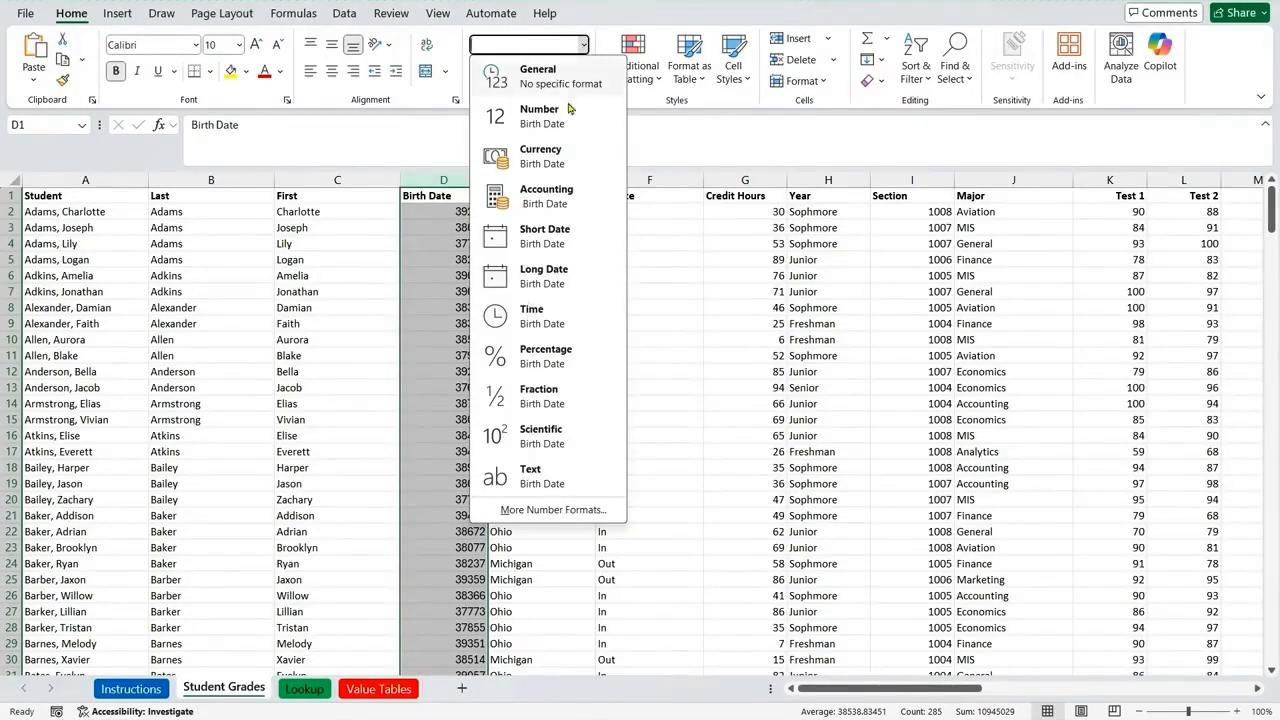
click(543, 236)
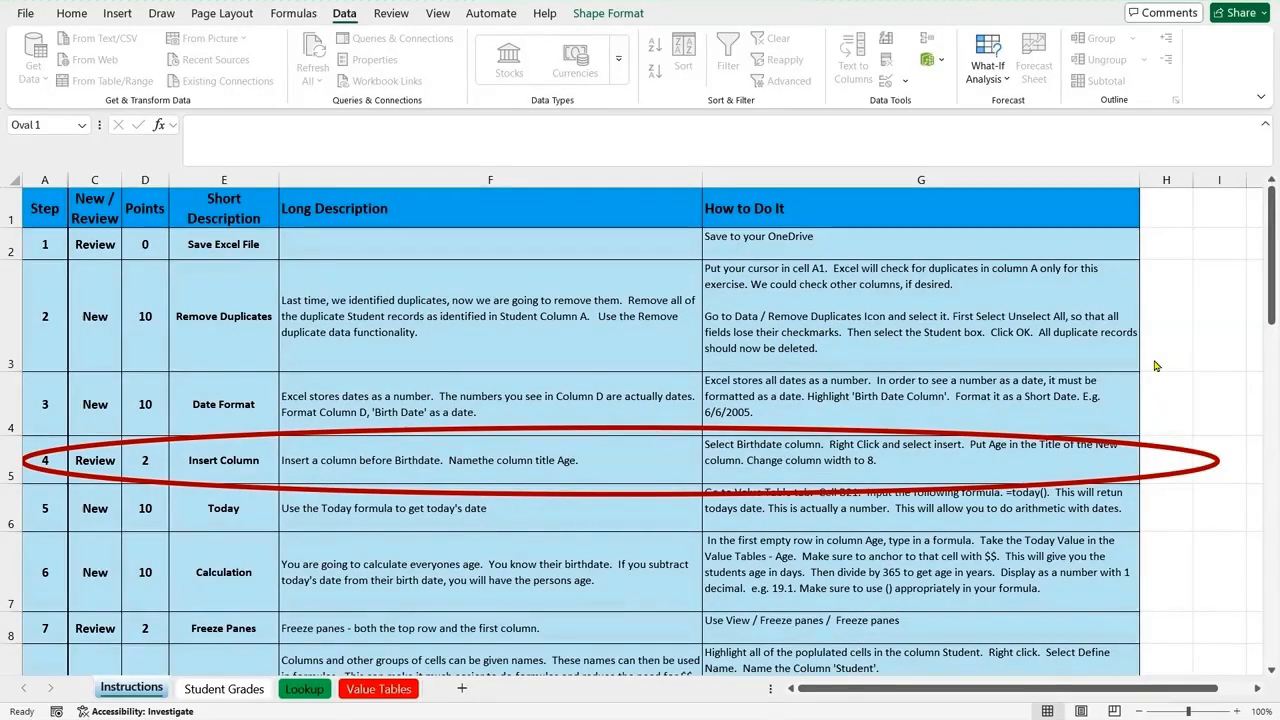
Step: Insert a column before Birth Date on the Student Grades sheet and title it Age in cell D1
click(217, 689)
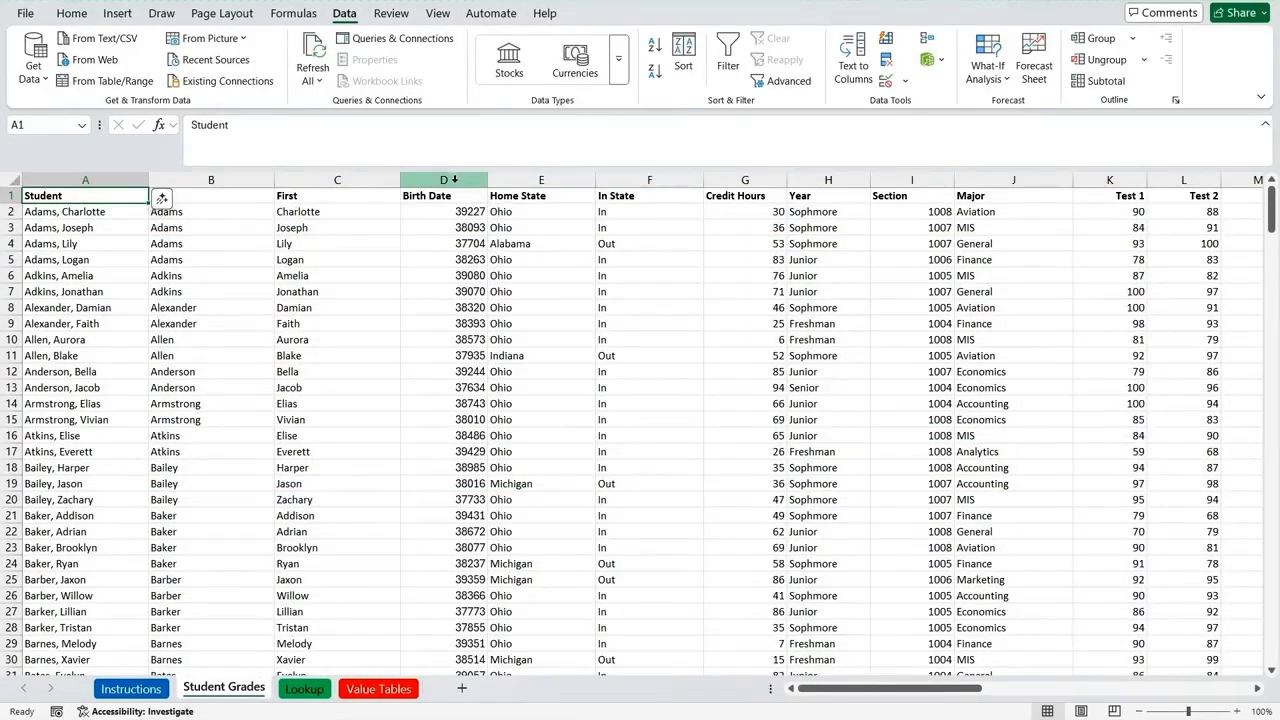
click(455, 180)
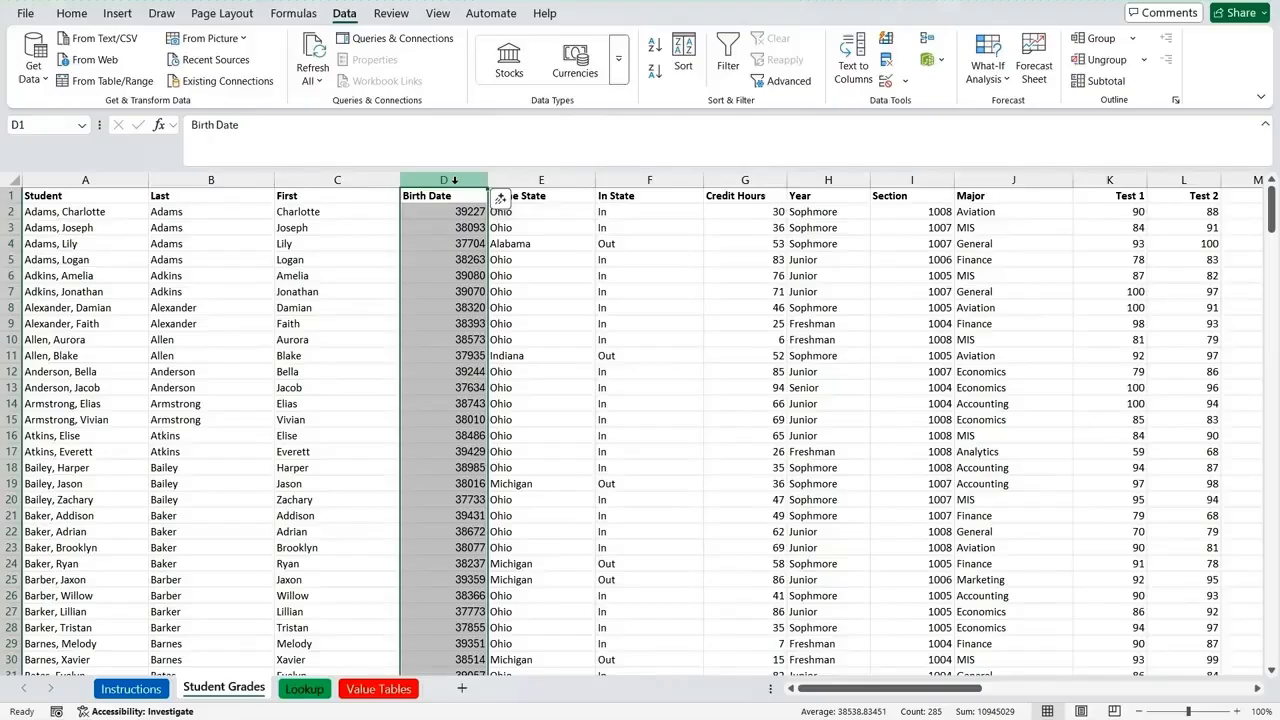
right_click(438, 286)
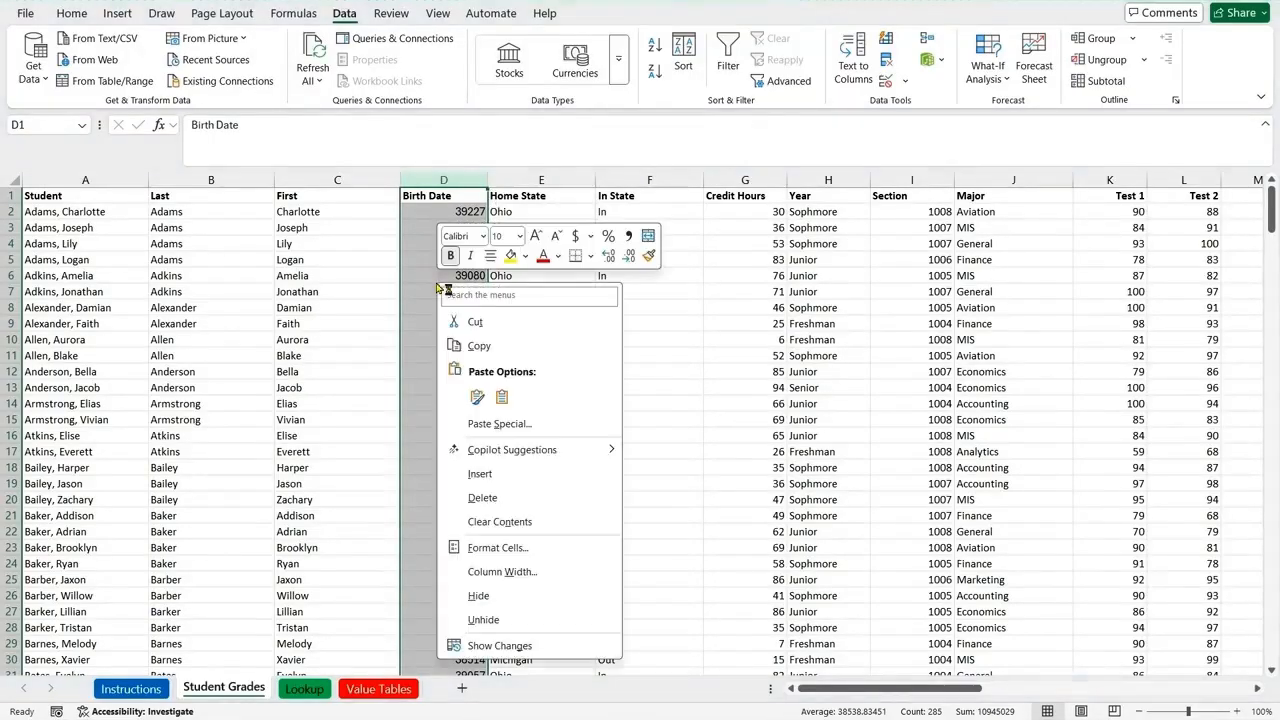
click(479, 475)
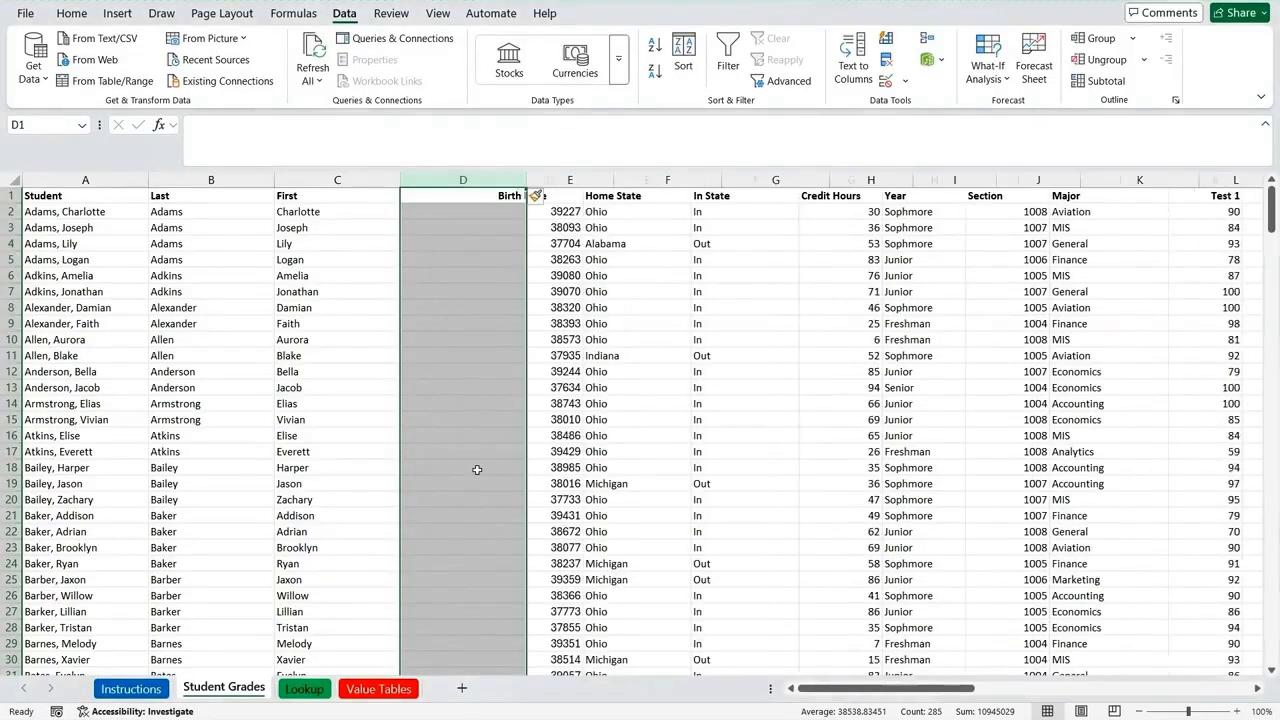
click(476, 195)
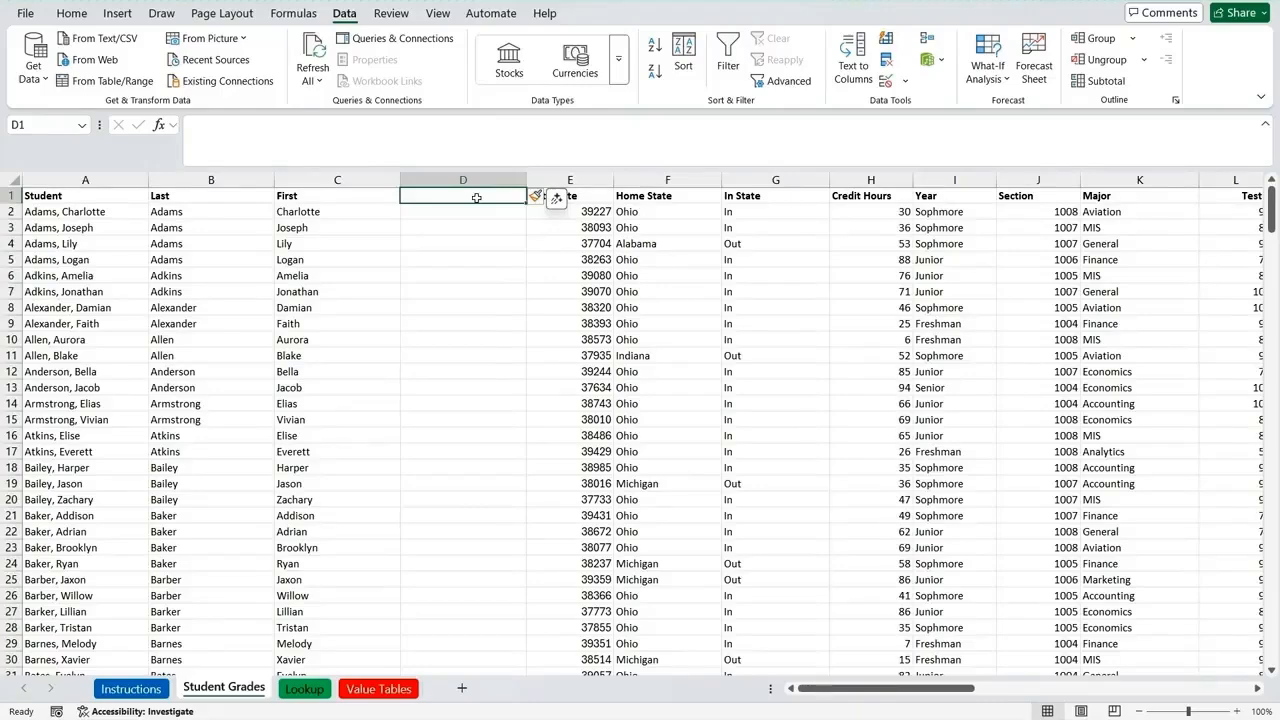
text(Ag)
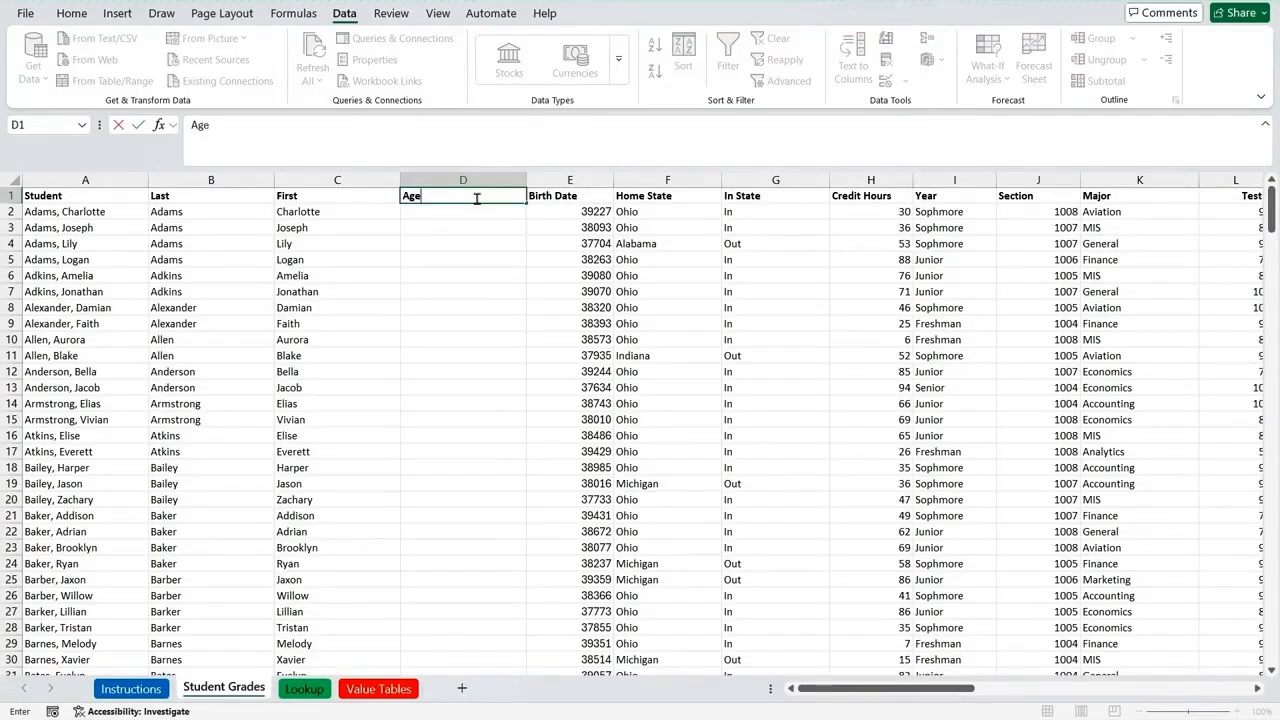
text(e)
key(Return)
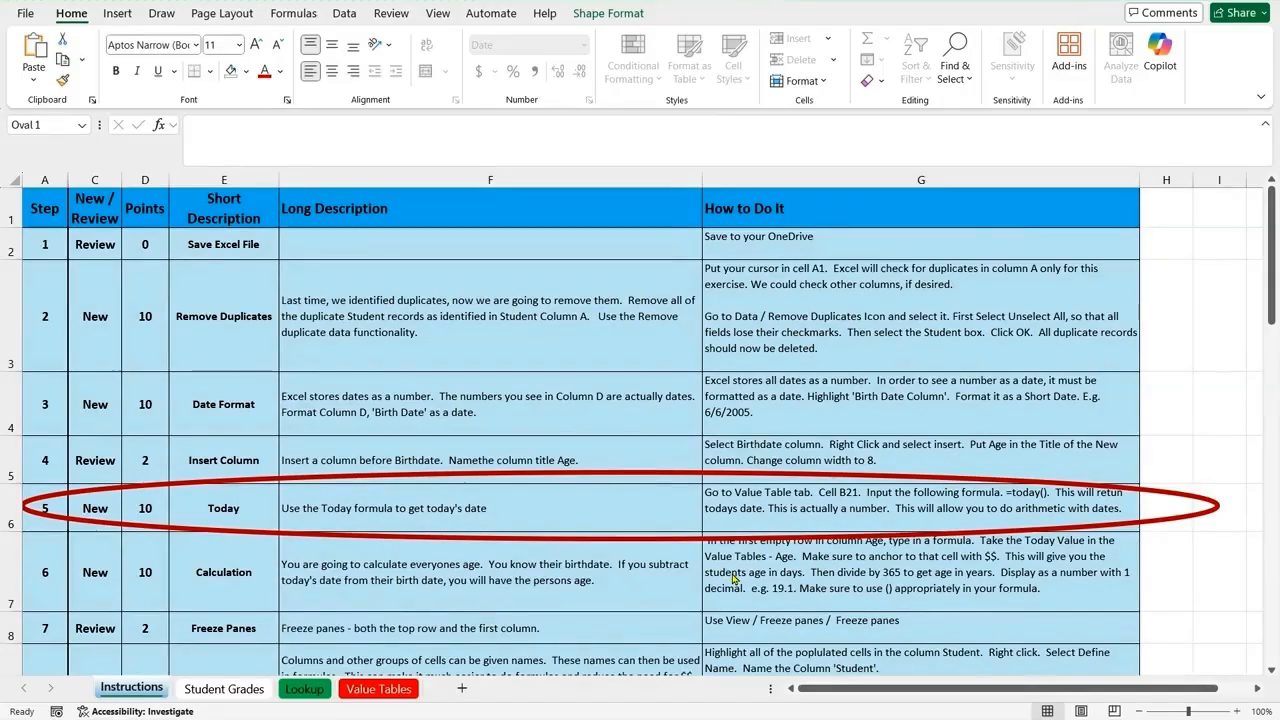
Step: Enter the formula =today() in cell B21, beside the Today label on the Value Tables sheet
click(380, 690)
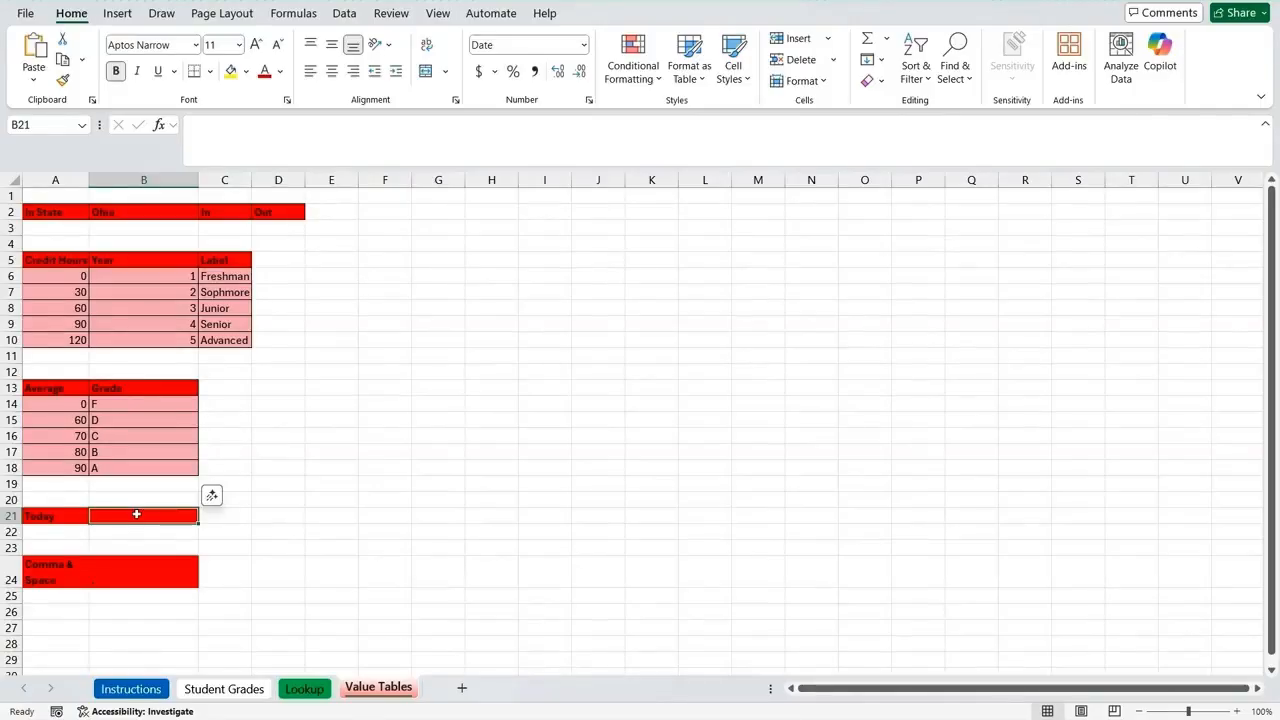
text(=)
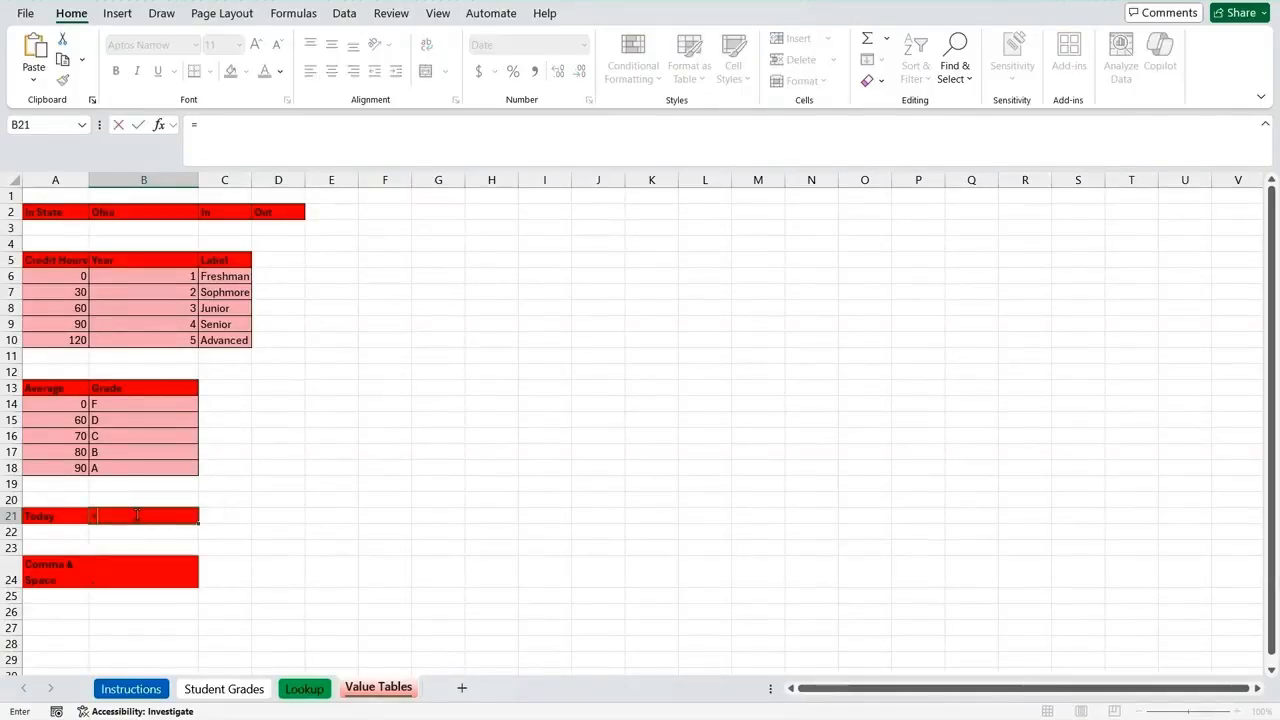
text(toda)
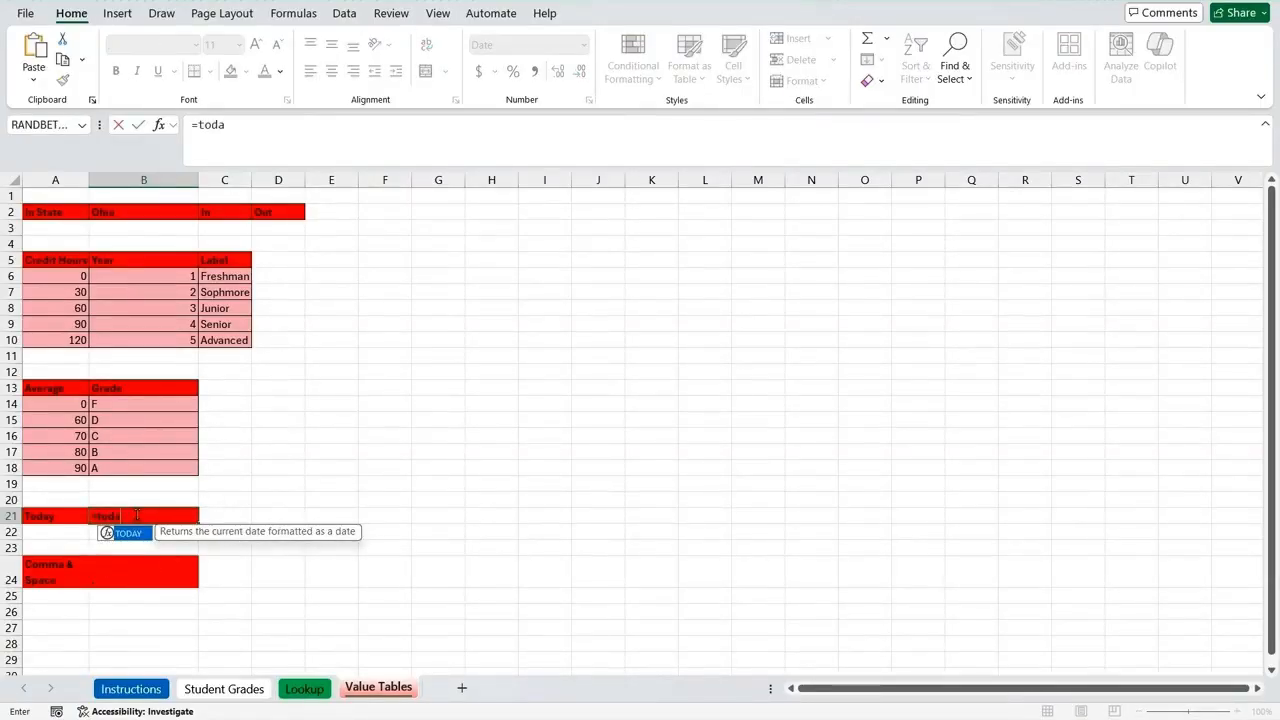
text(y()
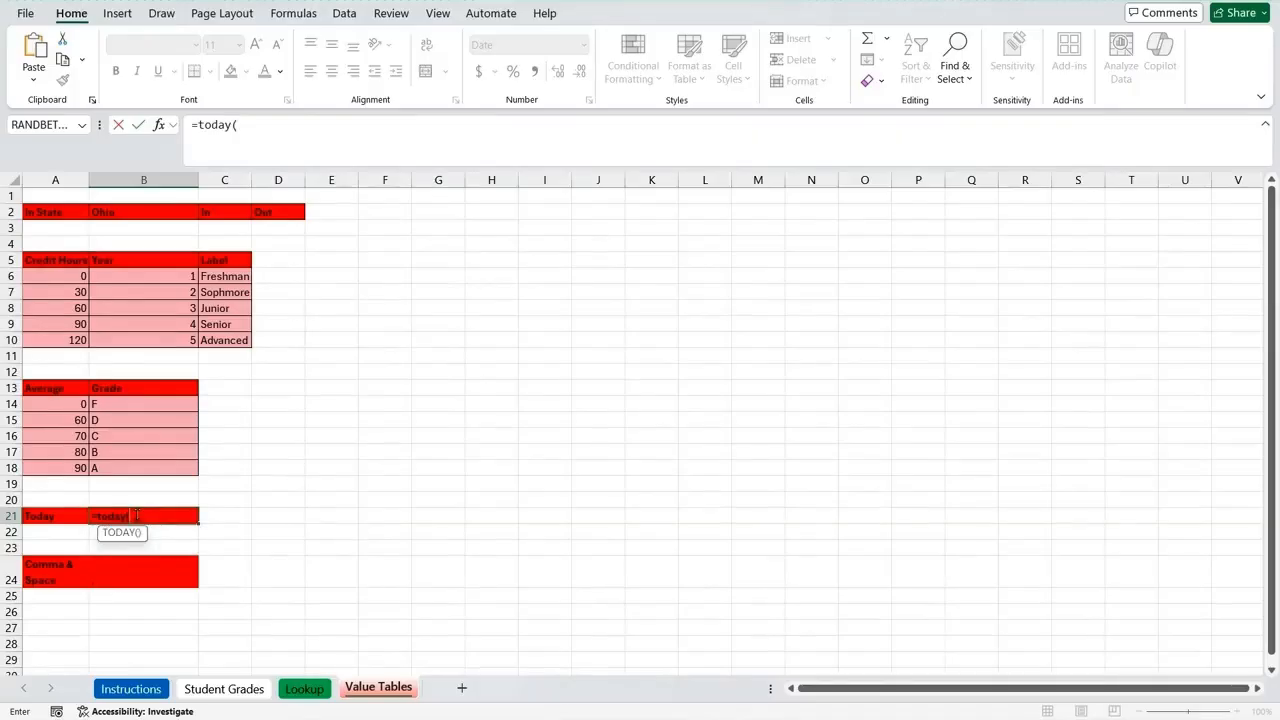
text())
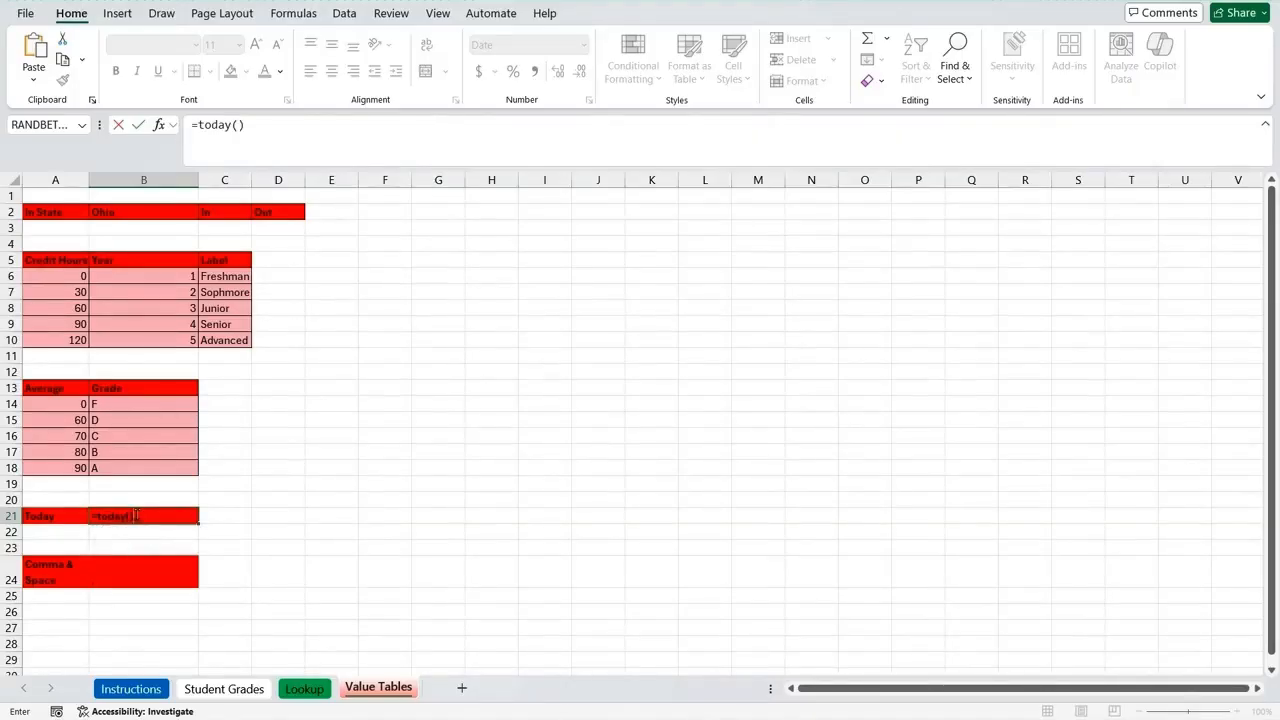
key(Return)
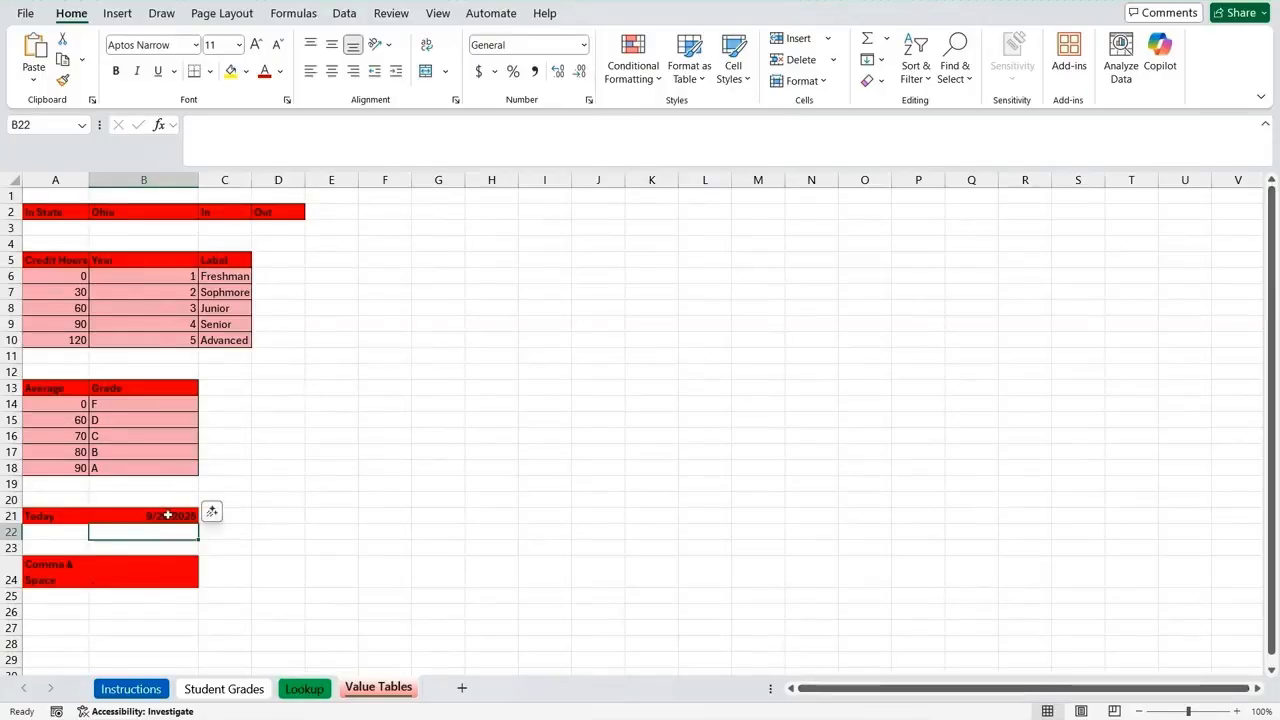
click(167, 515)
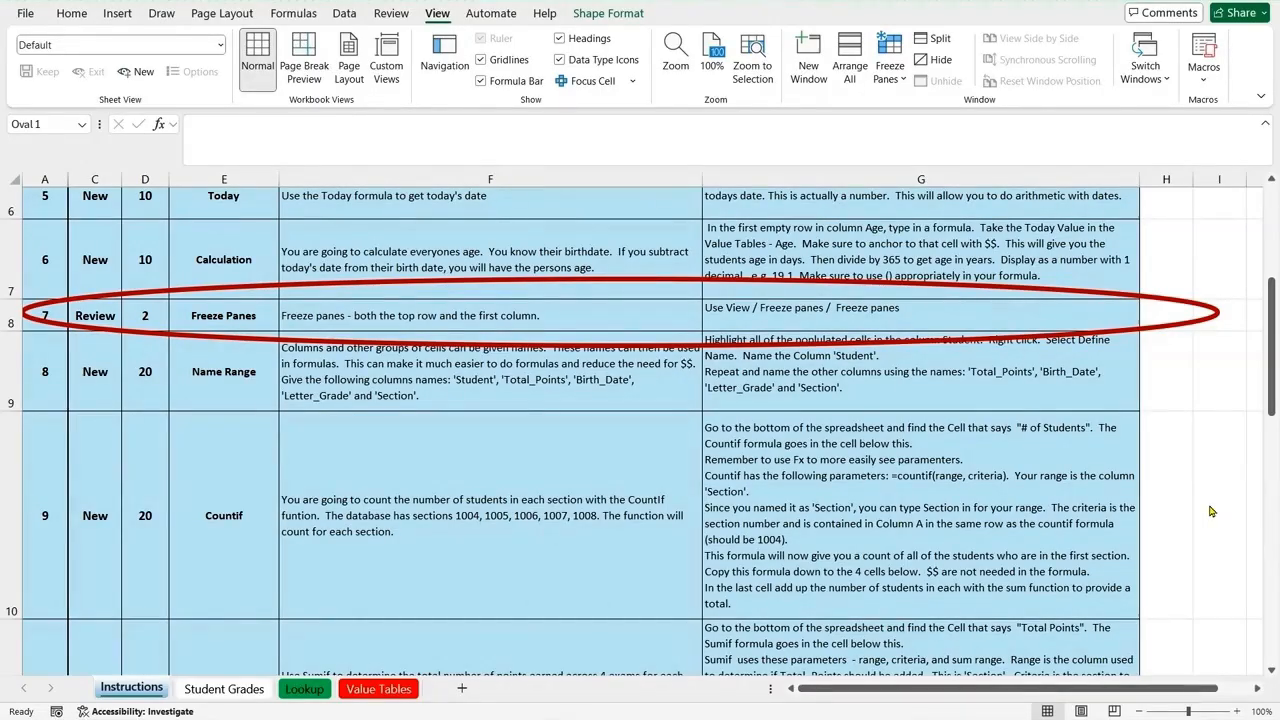
Step: Freeze both the top row and the first column of the Student Grades sheet, using cell B2 as the split point
click(205, 690)
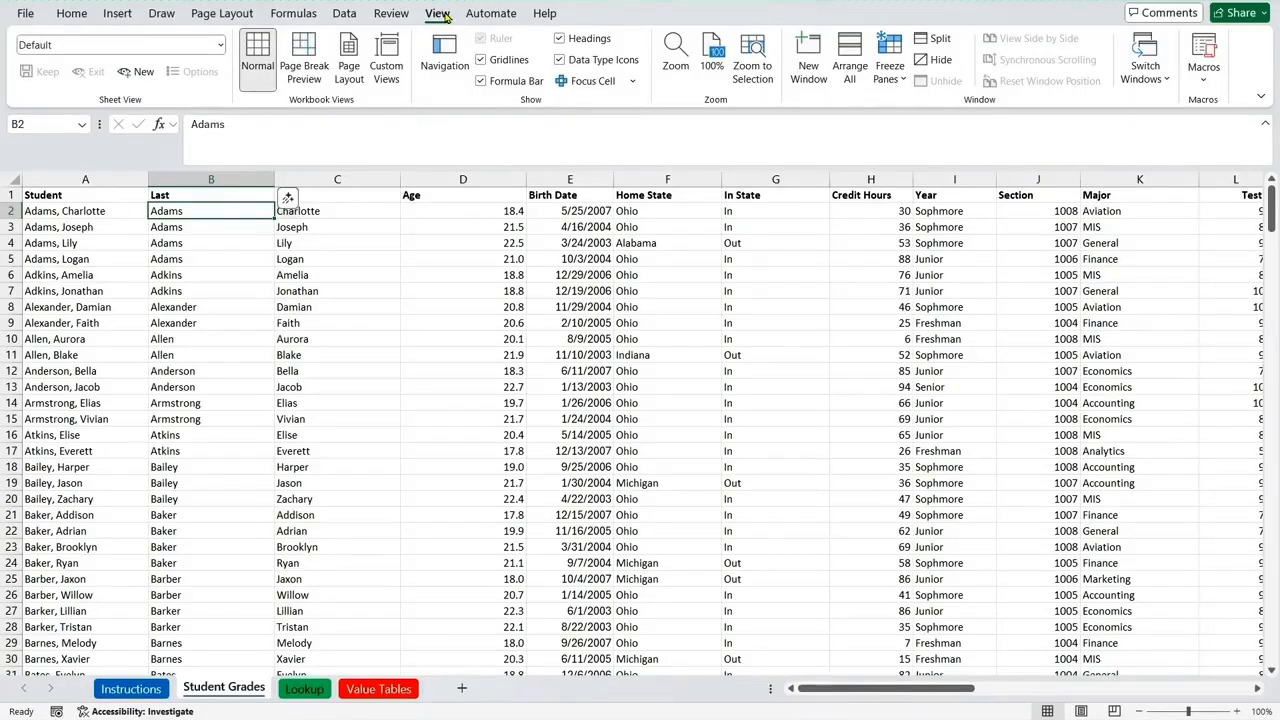
click(897, 57)
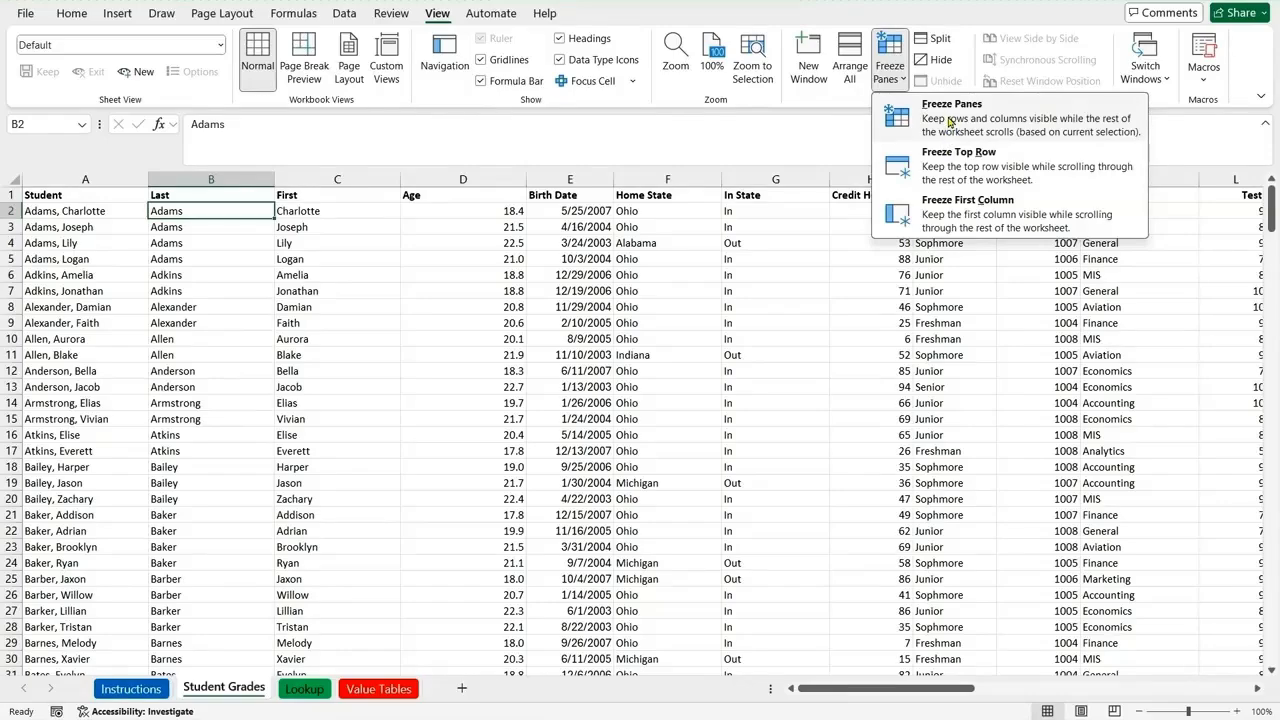
click(948, 121)
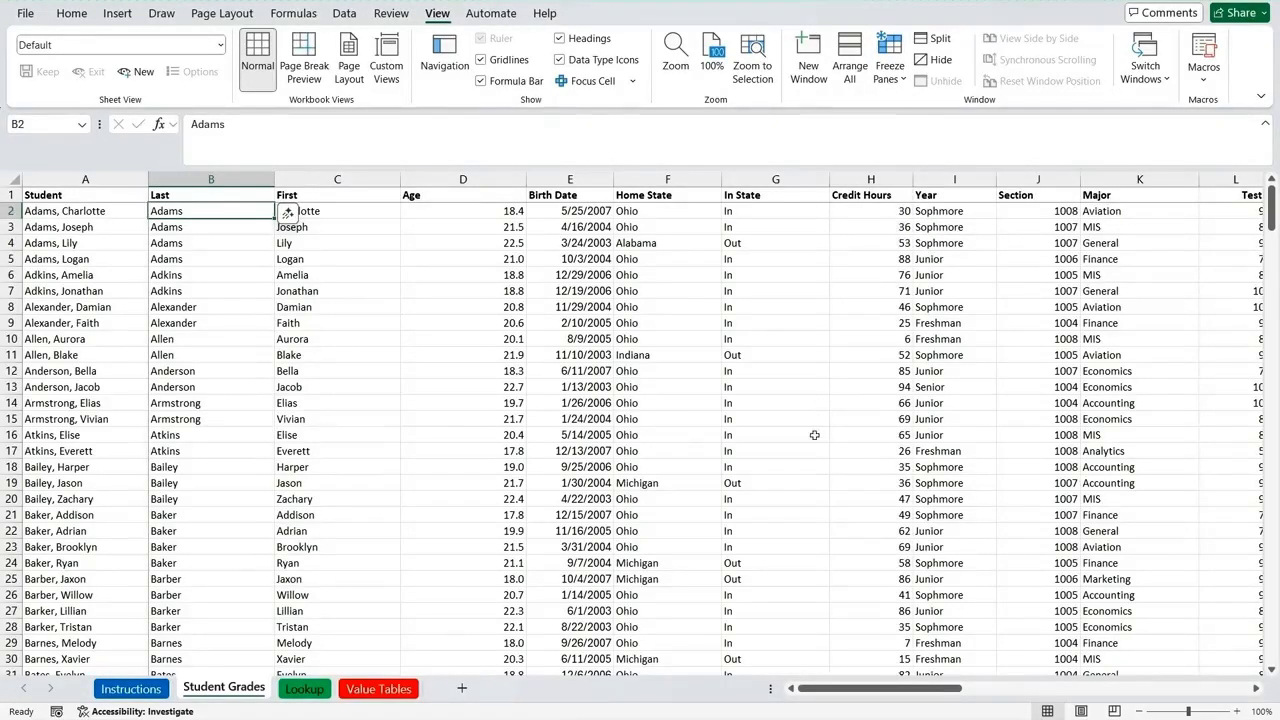
Step: Check the frozen header row and Student column by moving down and across the Student Grades records
key(Down)
key(Down)
key(Down)
key(Down)
key(Down)
key(Down)
key(Down)
key(Down)
key(Down)
key(Down)
key(Down)
key(Down)
key(Down)
key(Down)
key(Down)
key(Down)
key(Down)
key(Down)
key(Down)
key(Down)
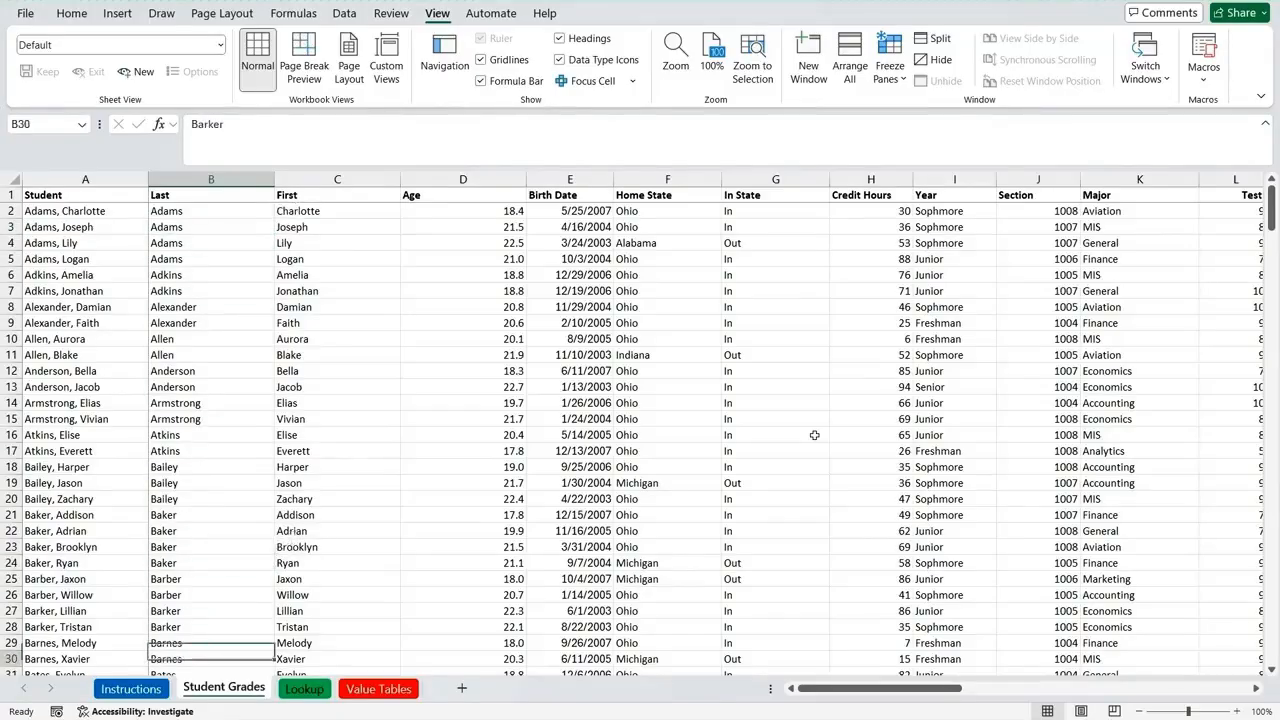
key(Down)
key(Down)
key(Down)
key(Down)
key(Down)
key(Down)
key(Down)
key(Down)
key(Down)
key(Down)
key(Down)
key(Down)
key(Down)
key(Down)
key(Down)
key(Down)
key(Down)
key(Down)
key(Down)
key(Up)
key(Up)
key(Up)
key(Up)
key(Up)
key(Up)
key(Up)
key(Up)
key(Up)
key(Up)
key(Up)
key(Up)
key(Up)
key(Up)
key(Up)
key(Up)
key(Up)
key(Up)
key(Up)
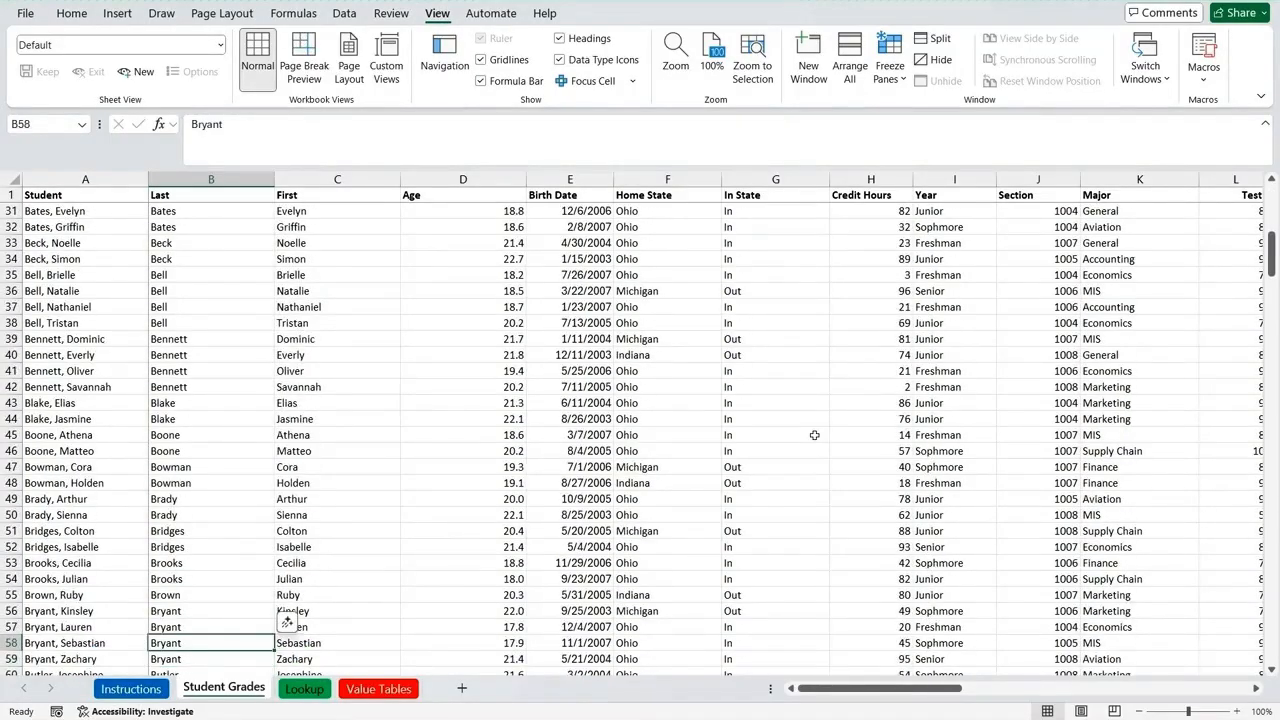
key(Up)
key(Up)
key(Up)
key(Up)
key(Up)
key(Up)
key(Up)
key(Up)
key(Up)
key(Up)
key(Up)
key(Up)
key(Up)
key(Up)
key(Up)
key(Up)
key(Up)
key(Up)
key(Up)
key(Up)
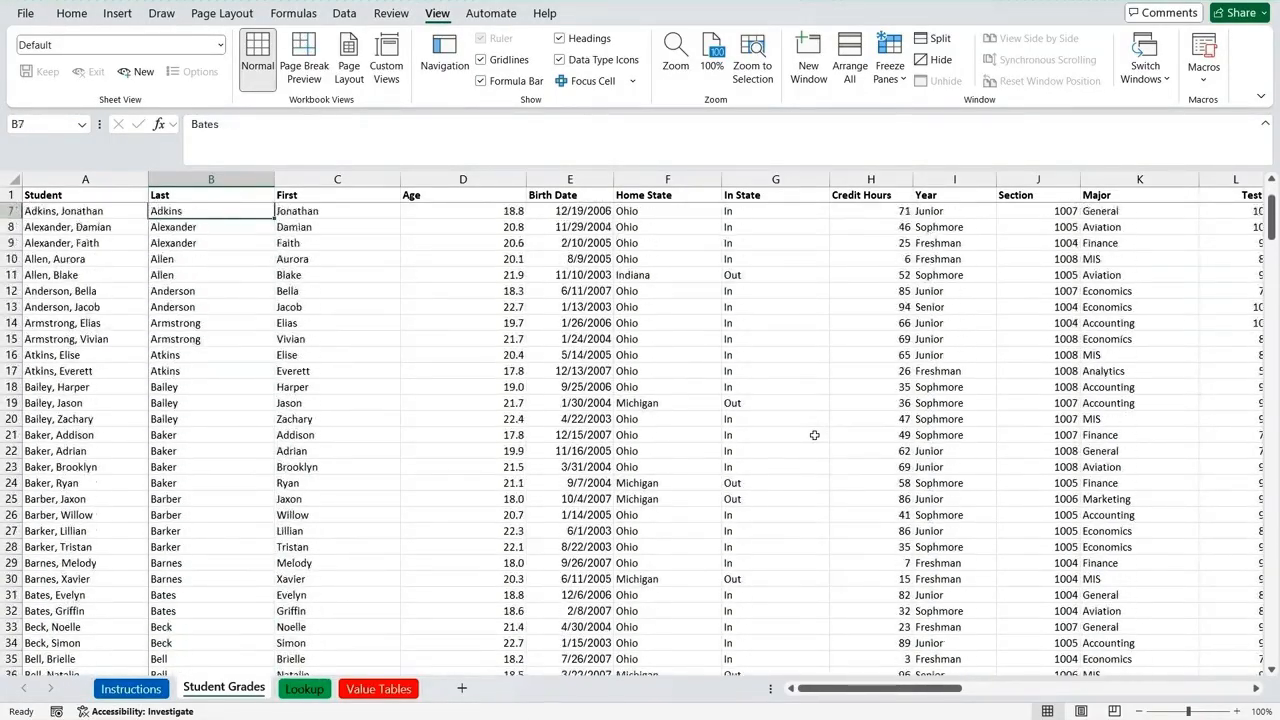
key(Down)
key(Down)
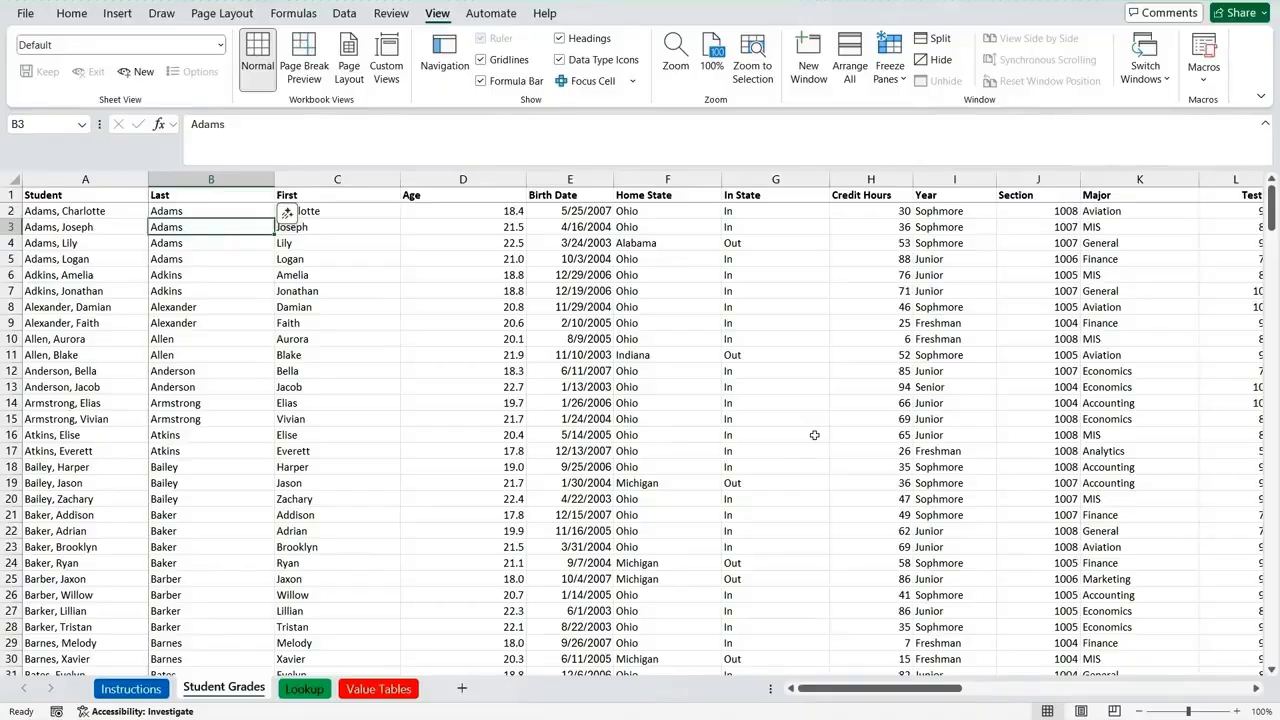
key(Right)
key(Right)
key(Right)
key(Right)
key(Right)
key(Right)
key(Right)
key(Right)
key(Right)
key(Right)
key(Right)
key(Right)
key(Right)
key(Right)
key(Right)
key(Right)
key(Right)
key(Right)
key(Right)
key(Right)
key(Right)
key(Right)
key(Right)
key(Right)
key(Right)
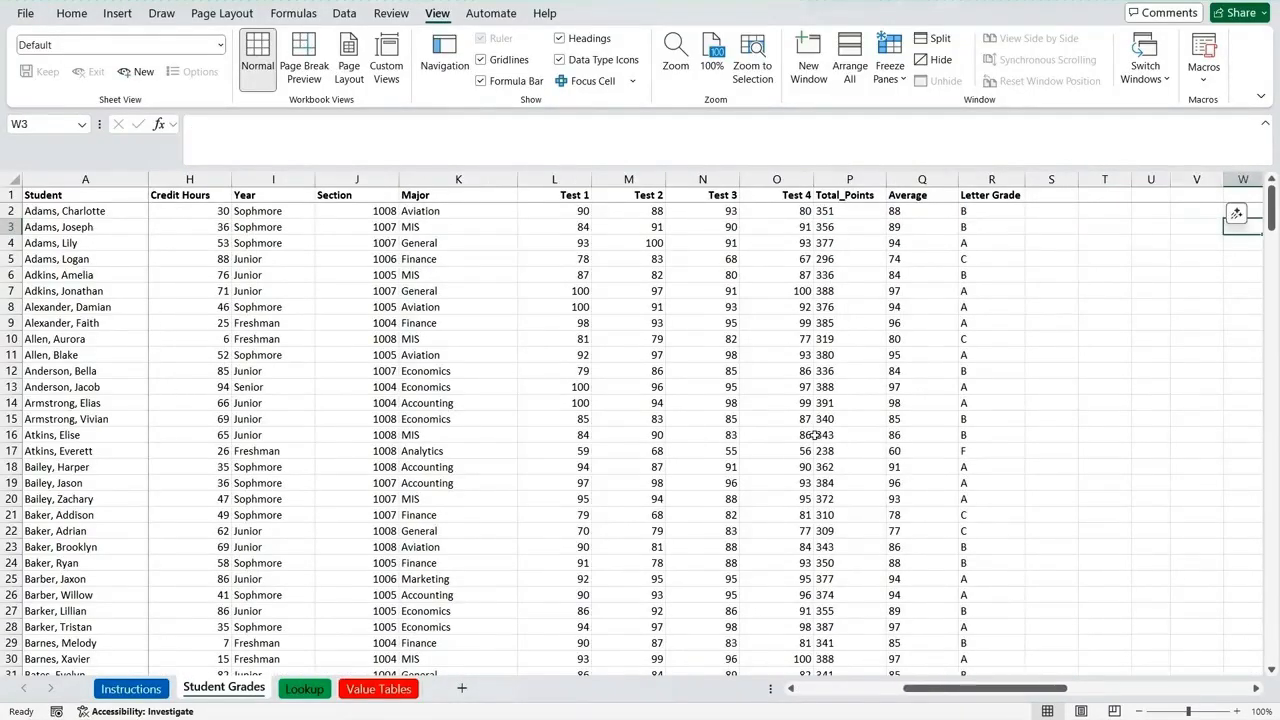
key(Left)
key(Left)
key(Left)
key(Left)
key(Left)
key(Left)
key(Left)
key(Left)
key(Left)
key(Left)
key(Left)
key(Left)
key(Left)
key(Left)
key(Left)
key(Left)
key(Left)
key(Left)
key(Left)
key(Left)
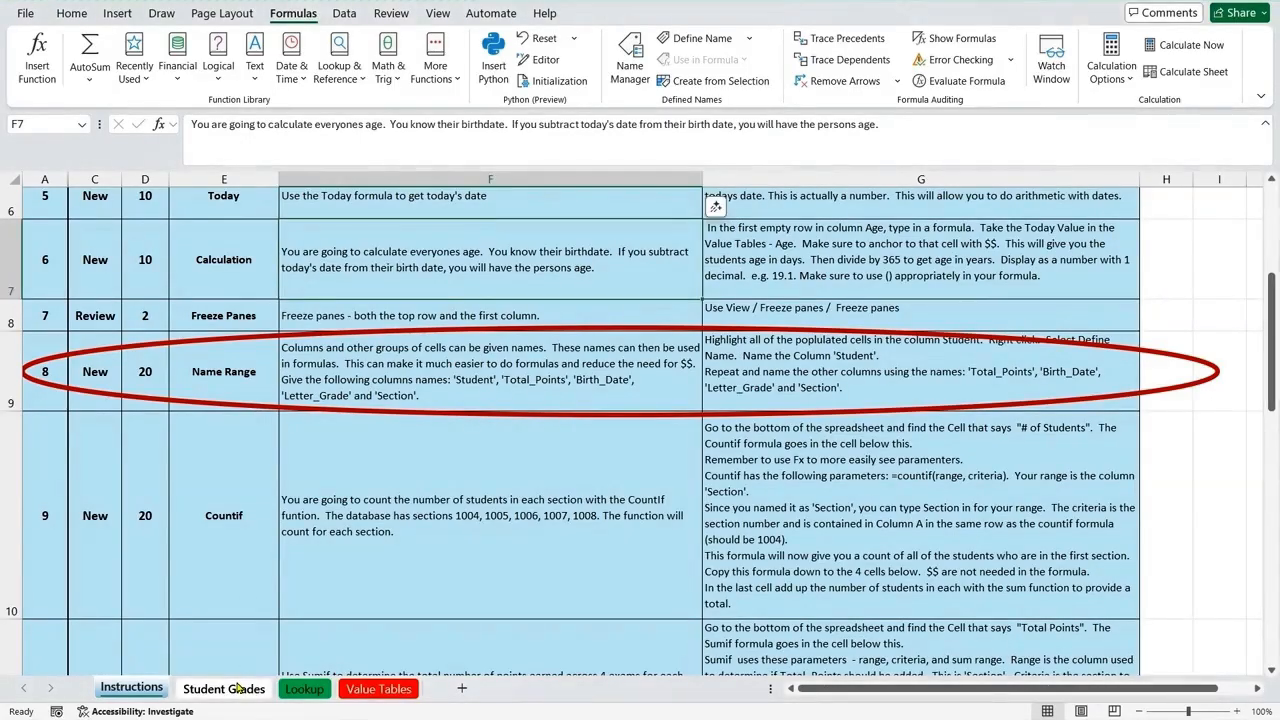
Step: Define the workbook-scope name Student for cells A1:A284 on the Student Grades sheet
click(228, 689)
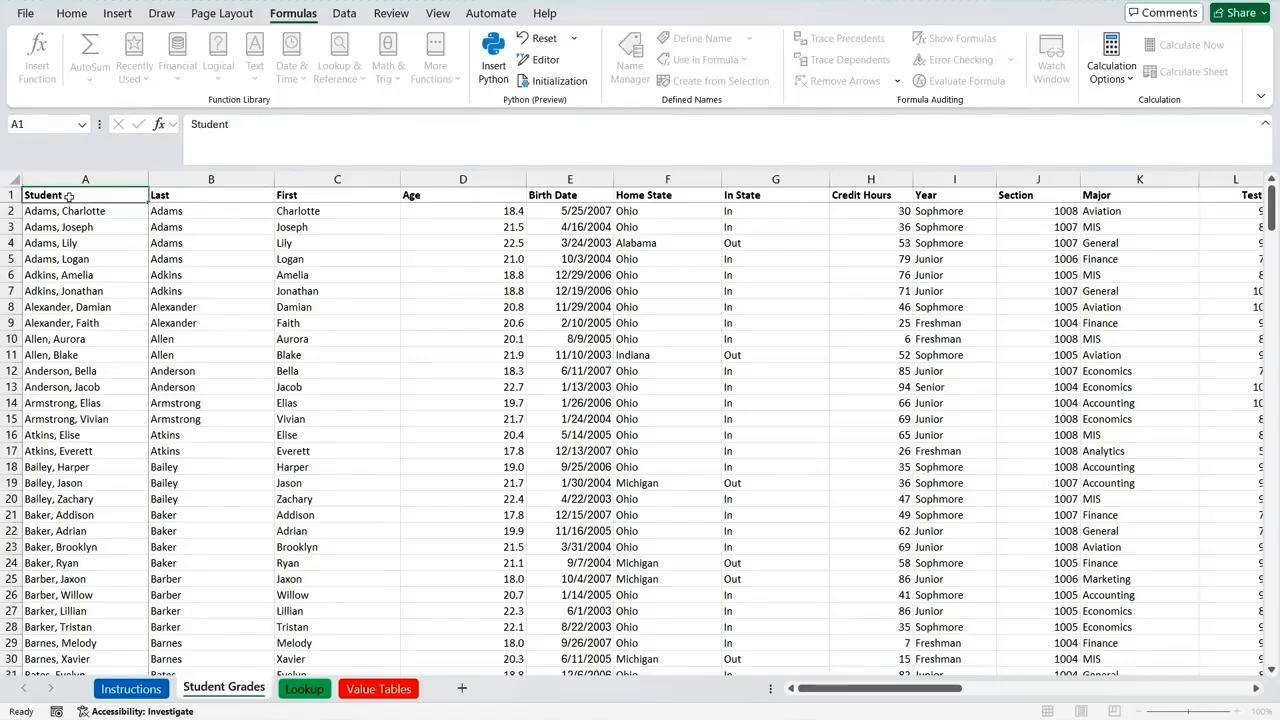
key(ctrl+shift+Down)
key(shift+Up)
key(shift+Up)
key(shift+Up)
key(shift+Up)
key(shift+Up)
key(shift+Up)
key(shift+Up)
key(shift+Up)
key(shift+Up)
key(shift+Up)
key(shift+Up)
key(shift+Up)
key(shift+Up)
key(shift+Up)
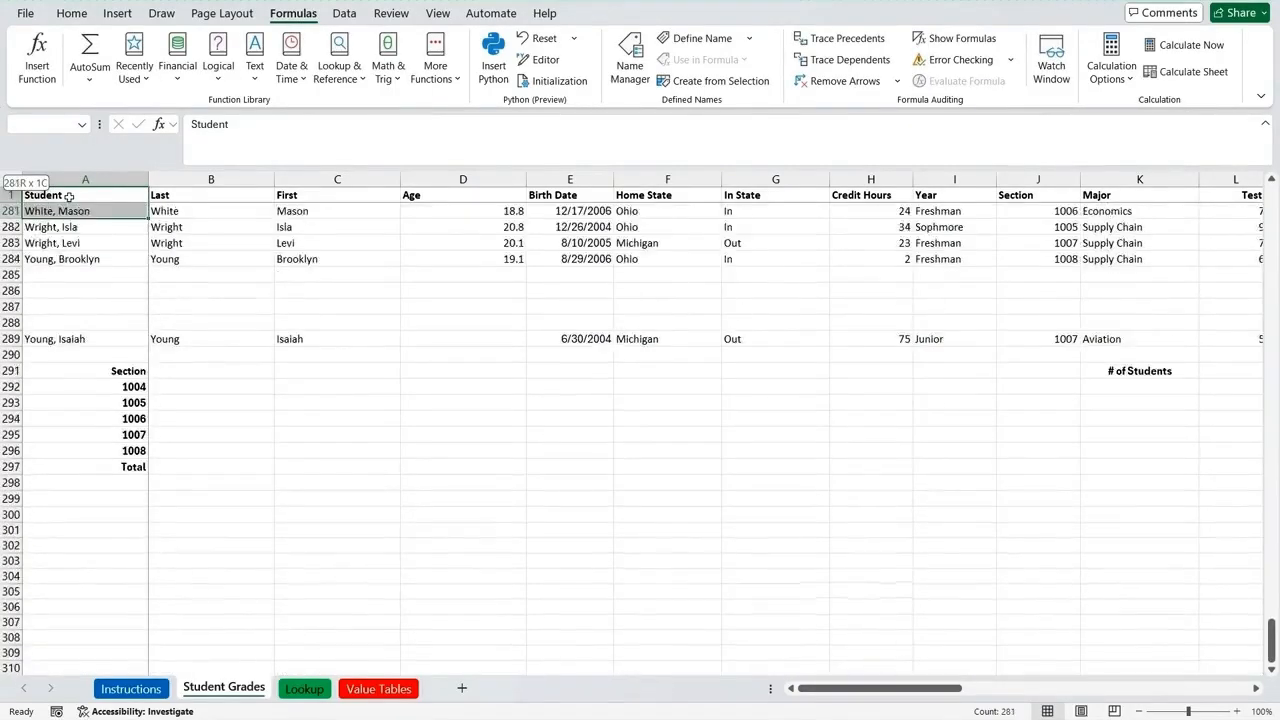
key(shift+Down)
key(shift+Down)
key(shift+Down)
key(shift+Down)
key(shift+Down)
key(shift+Down)
key(shift+Down)
key(shift+Down)
key(shift+Down)
key(shift+Down)
key(shift+Down)
key(shift+Down)
key(shift+Down)
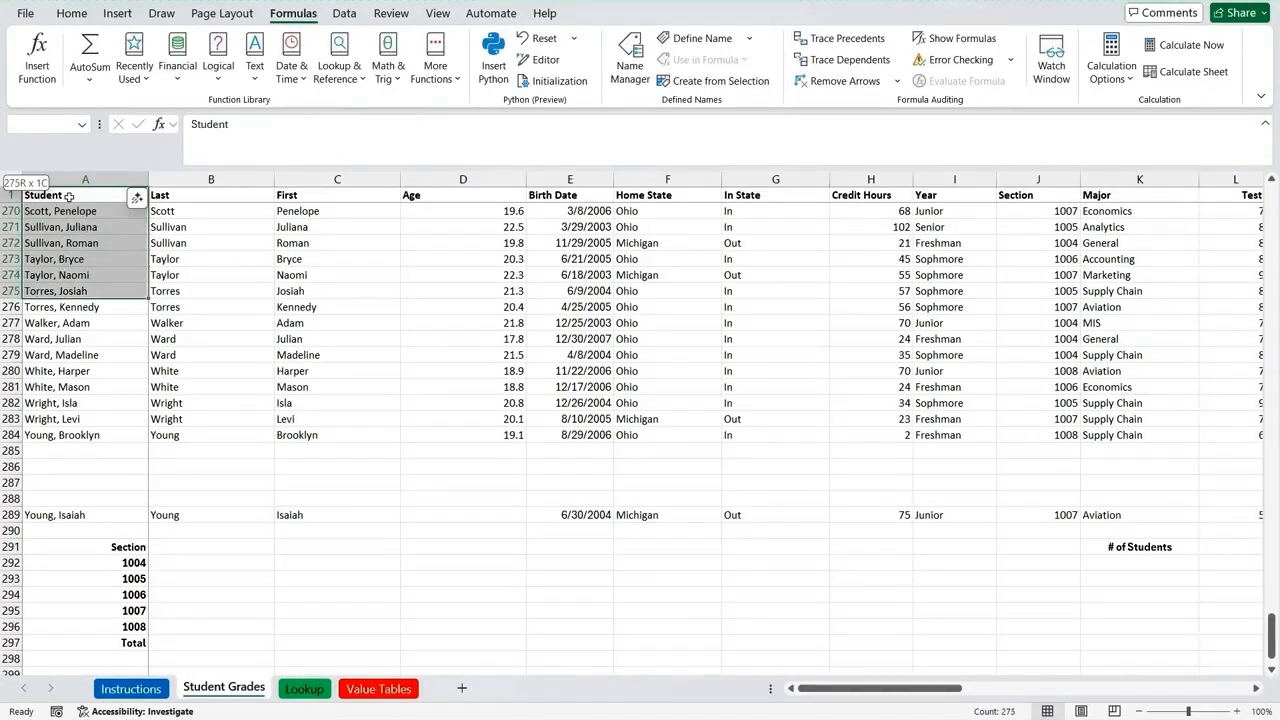
key(shift+Down)
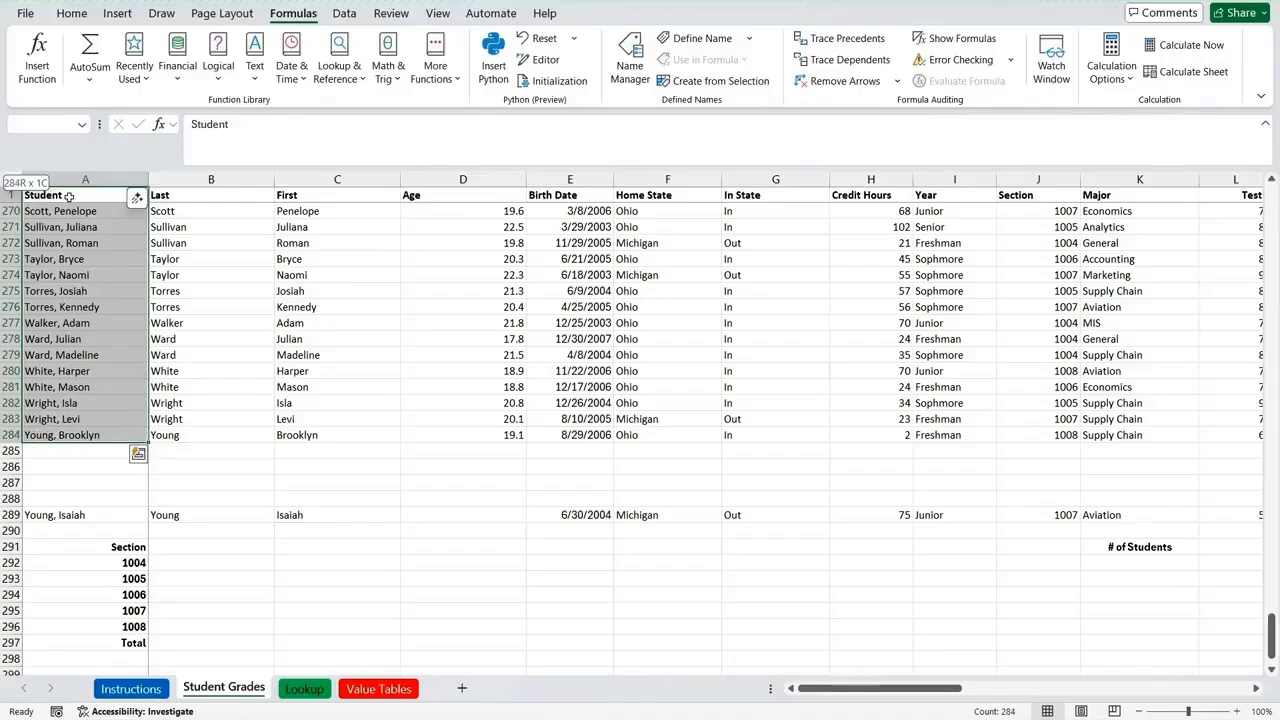
right_click(87, 295)
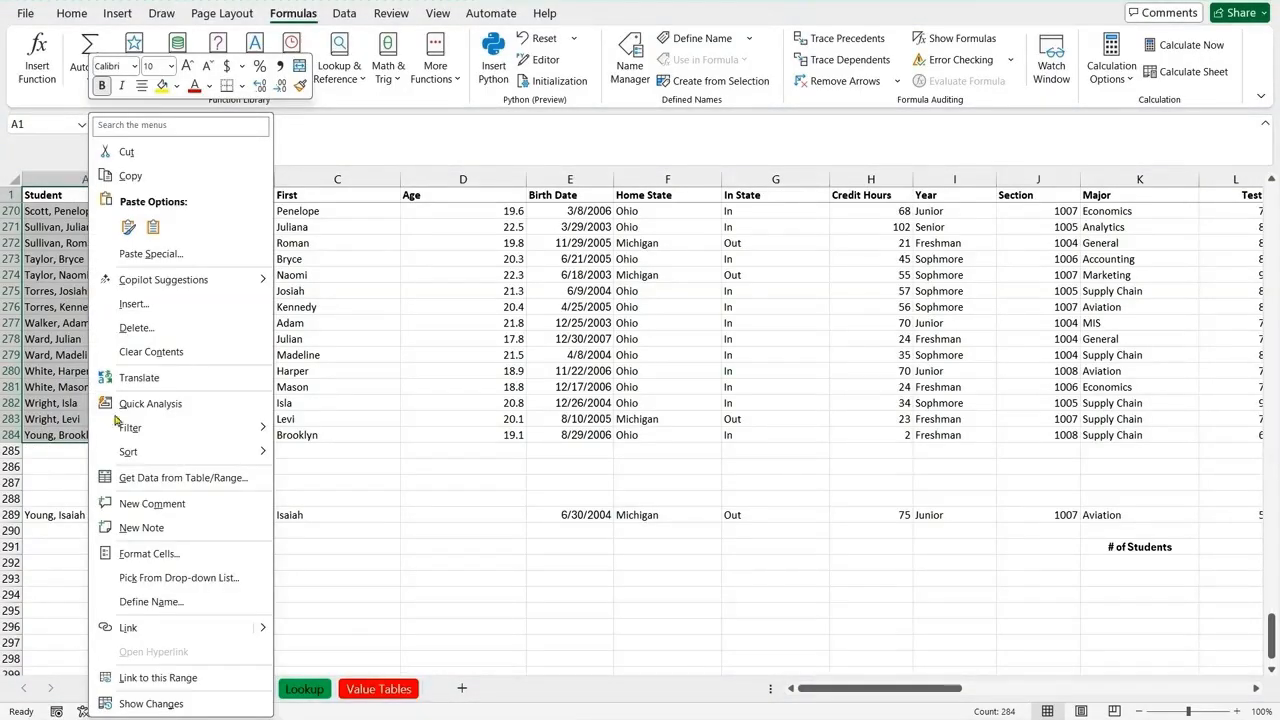
click(141, 603)
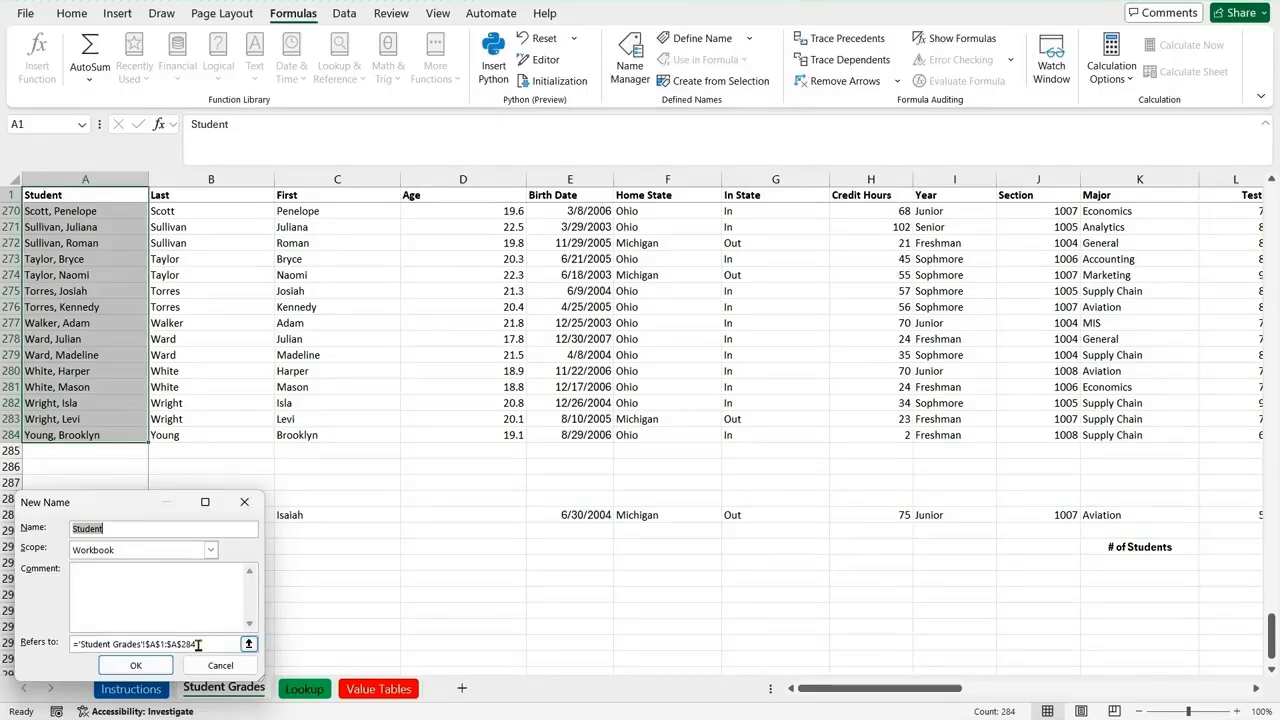
click(137, 666)
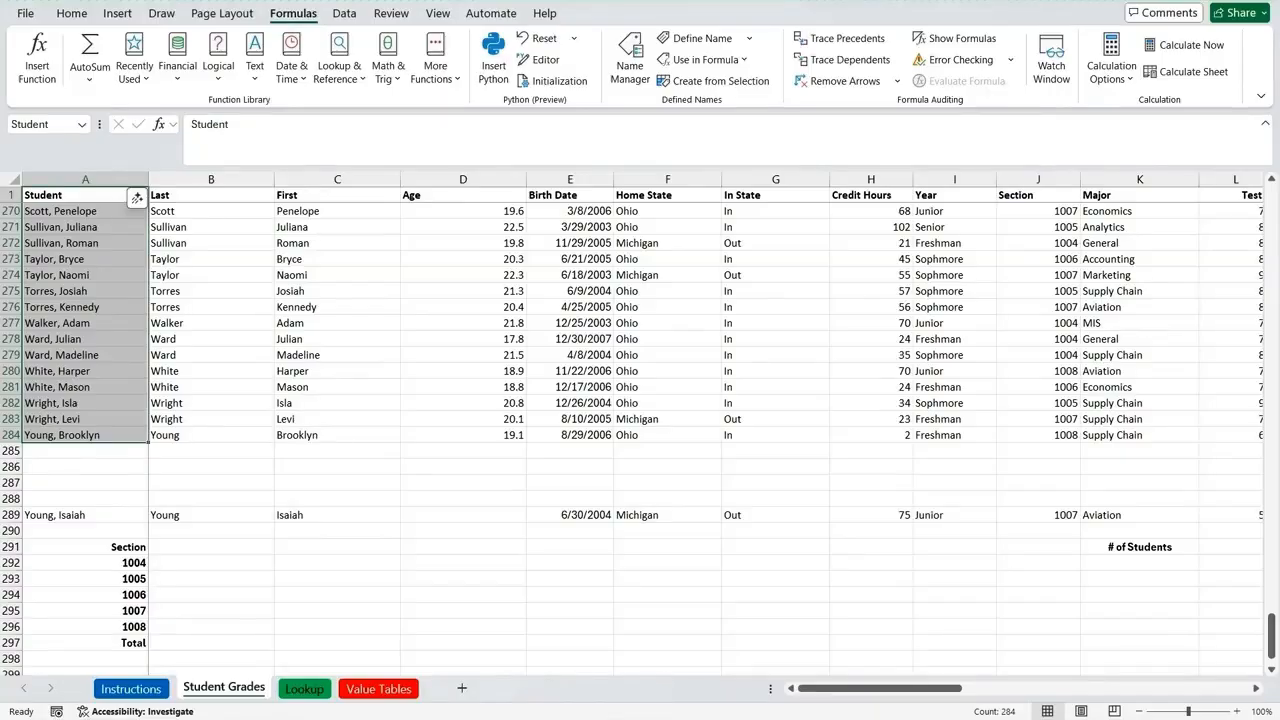
Step: Define the workbook-scope name Total_Points for cells P1:P284 on the Student Grades sheet
drag(879, 689, 1009, 674)
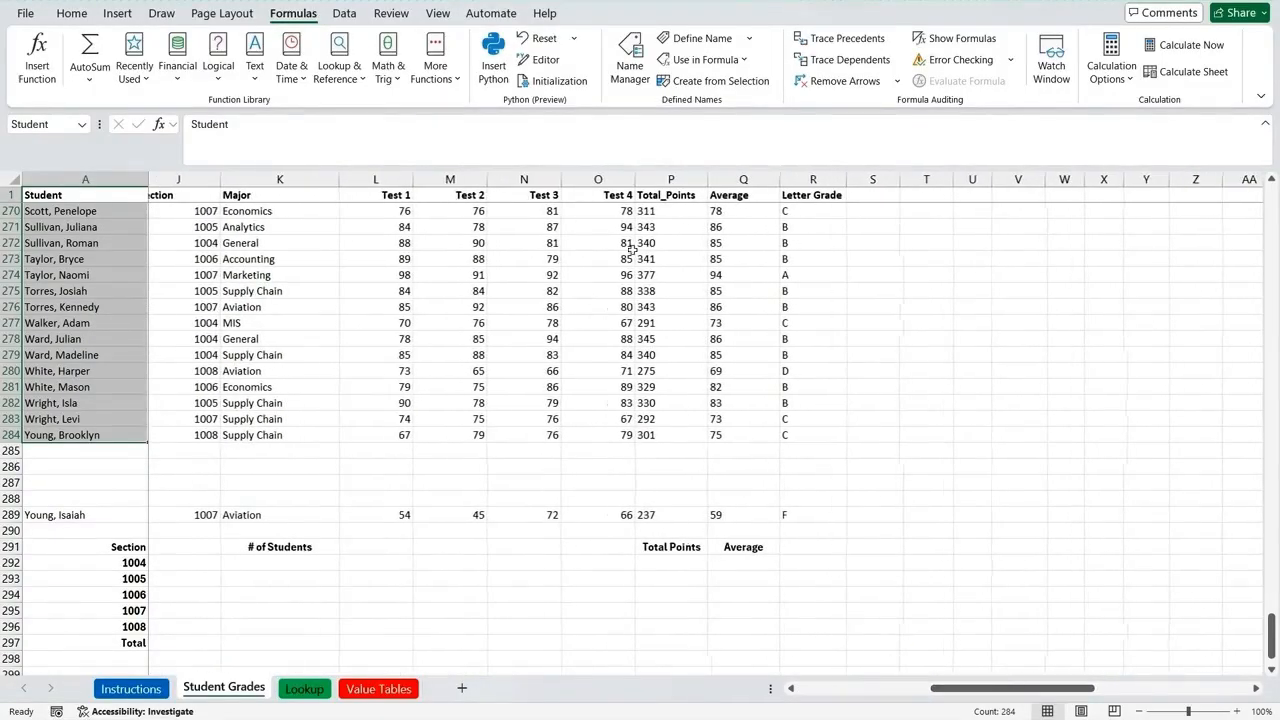
click(665, 197)
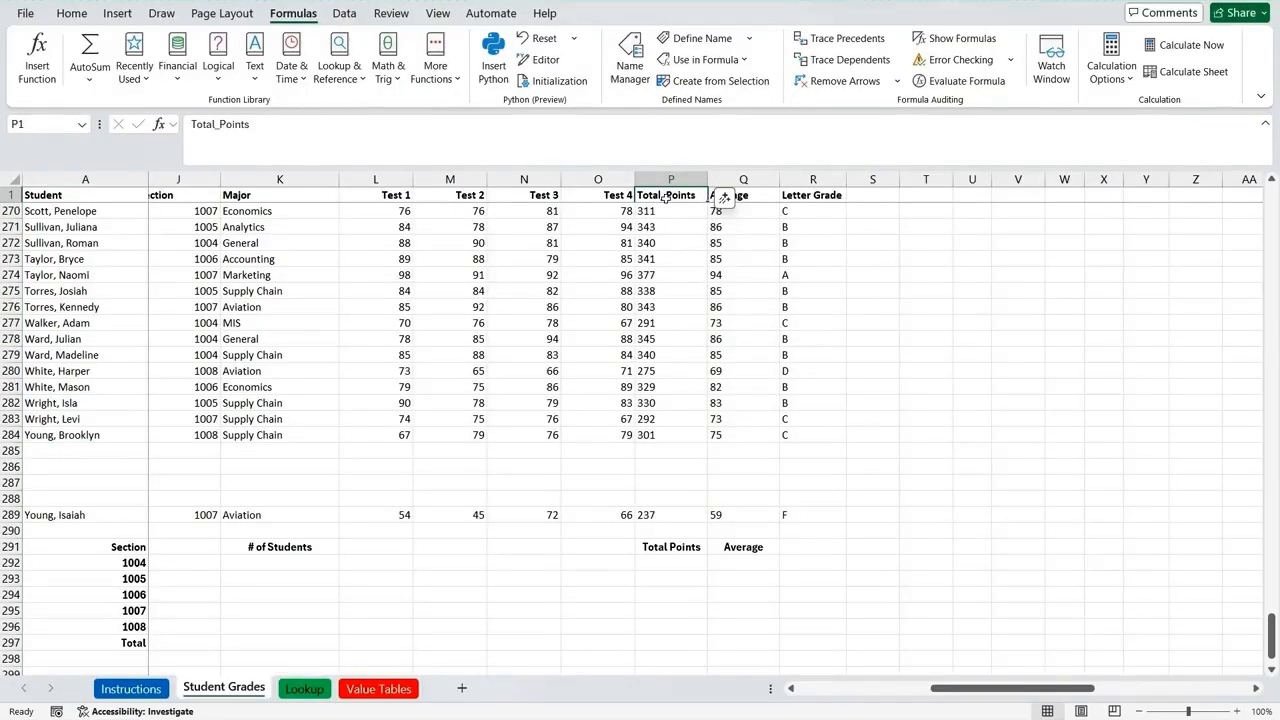
key(shift+Down)
key(shift+Down)
key(shift+Down)
key(shift+Down)
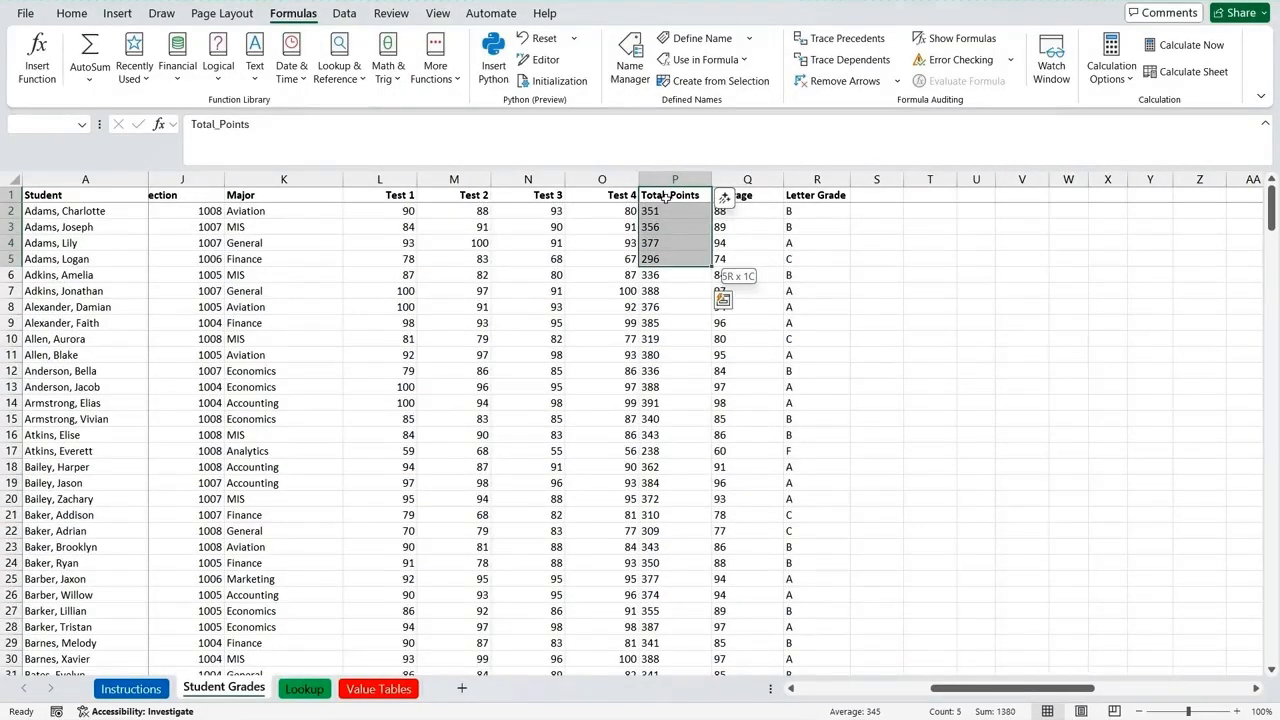
key(shift+Down)
key(shift+Down)
key(shift+Down)
key(shift+Down)
key(shift+Down)
key(shift+Down)
key(shift+Down)
key(shift+Down)
key(shift+Down)
key(shift+Down)
key(shift+Down)
key(shift+Down)
key(shift+Down)
key(shift+Down)
key(shift+Down)
key(shift+Down)
key(shift+Down)
key(shift+Down)
key(shift+Down)
key(shift+Down)
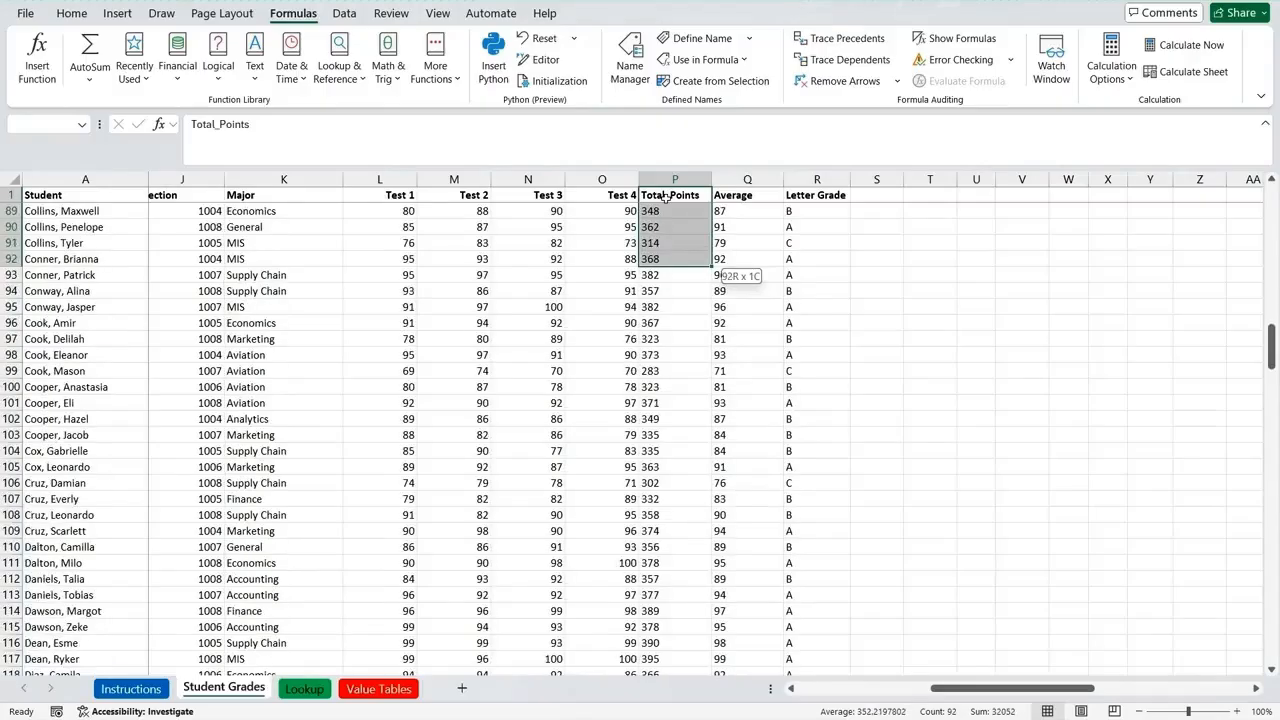
key(shift+Down)
key(shift+Down)
key(shift+Down)
key(shift+Down)
key(shift+Down)
key(shift+Down)
key(shift+Down)
key(shift+Down)
key(shift+Down)
key(shift+Down)
key(shift+Down)
key(shift+Down)
key(shift+Down)
key(shift+Down)
key(shift+Down)
key(shift+Down)
key(shift+Down)
key(shift+Down)
key(shift+Down)
key(shift+Down)
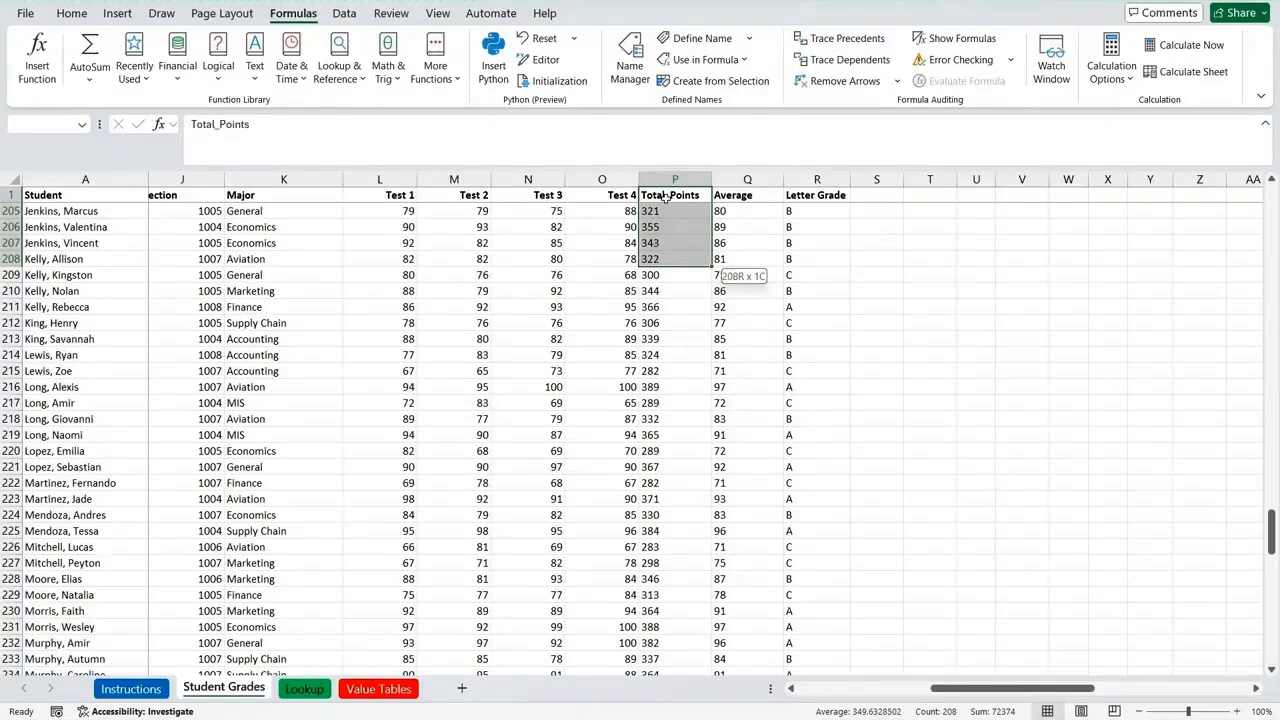
key(shift+Down)
key(shift+Down)
key(shift+Down)
key(shift+Down)
key(shift+Down)
key(shift+Down)
key(shift+Down)
key(shift+Down)
key(shift+Down)
key(shift+Down)
key(shift+Down)
key(shift+Down)
key(shift+Down)
key(shift+Down)
key(shift+Down)
key(shift+Down)
key(shift+Down)
key(shift+Down)
key(shift+Down)
key(shift+Down)
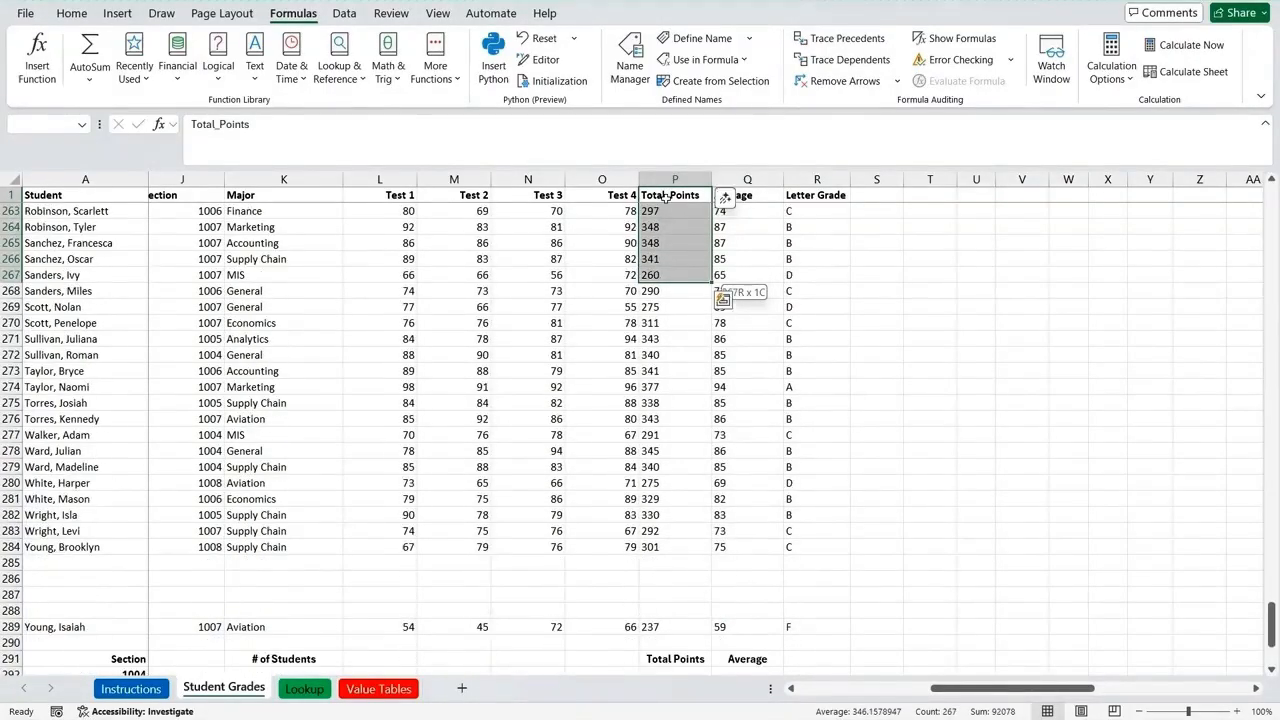
key(shift+Down)
key(shift+Down)
key(shift+Down)
key(shift+Down)
key(shift+Down)
key(shift+Down)
key(shift+Down)
key(shift+Down)
key(shift+Down)
key(shift+Down)
key(shift+Down)
key(shift+Down)
key(shift+Down)
key(shift+Down)
key(shift+Down)
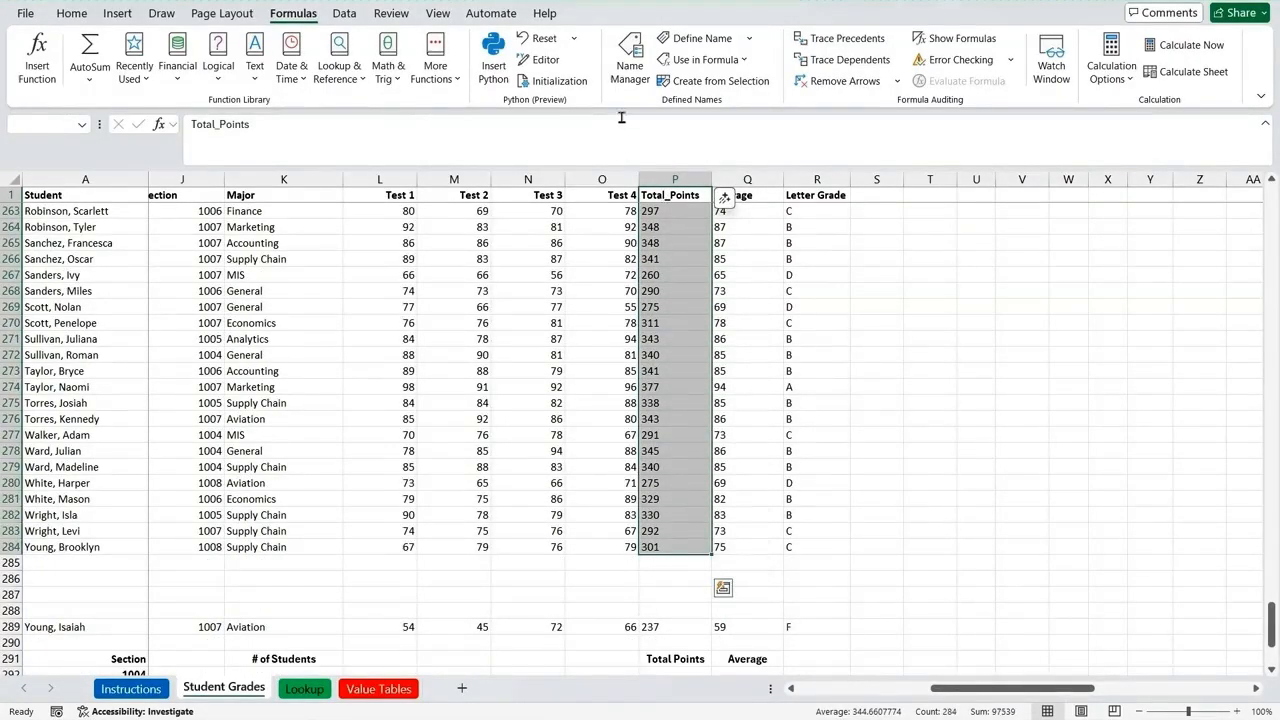
right_click(687, 323)
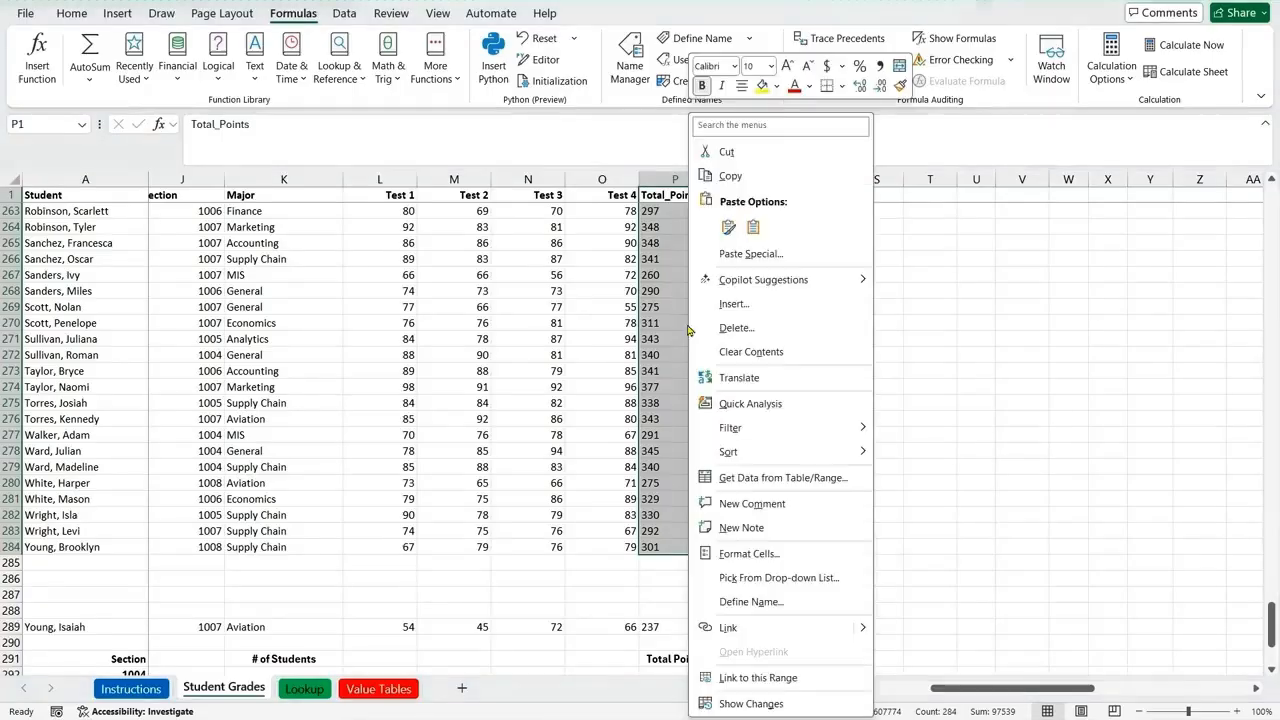
click(743, 603)
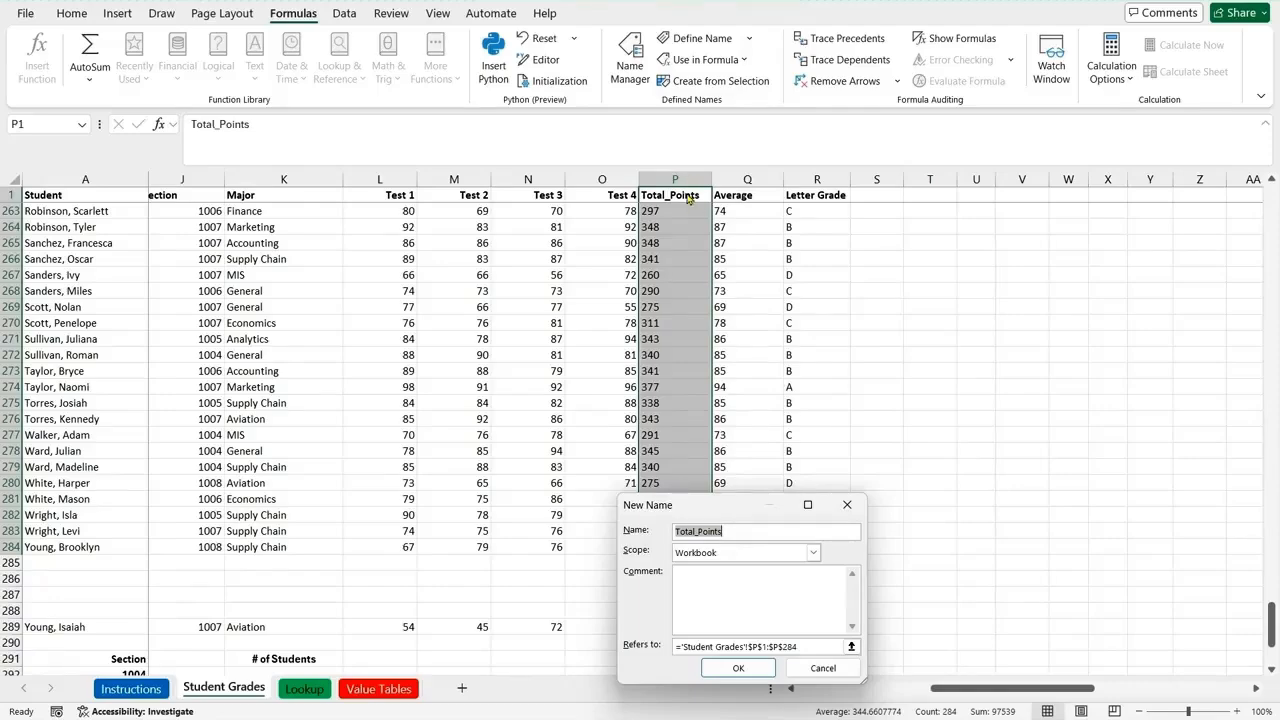
click(754, 669)
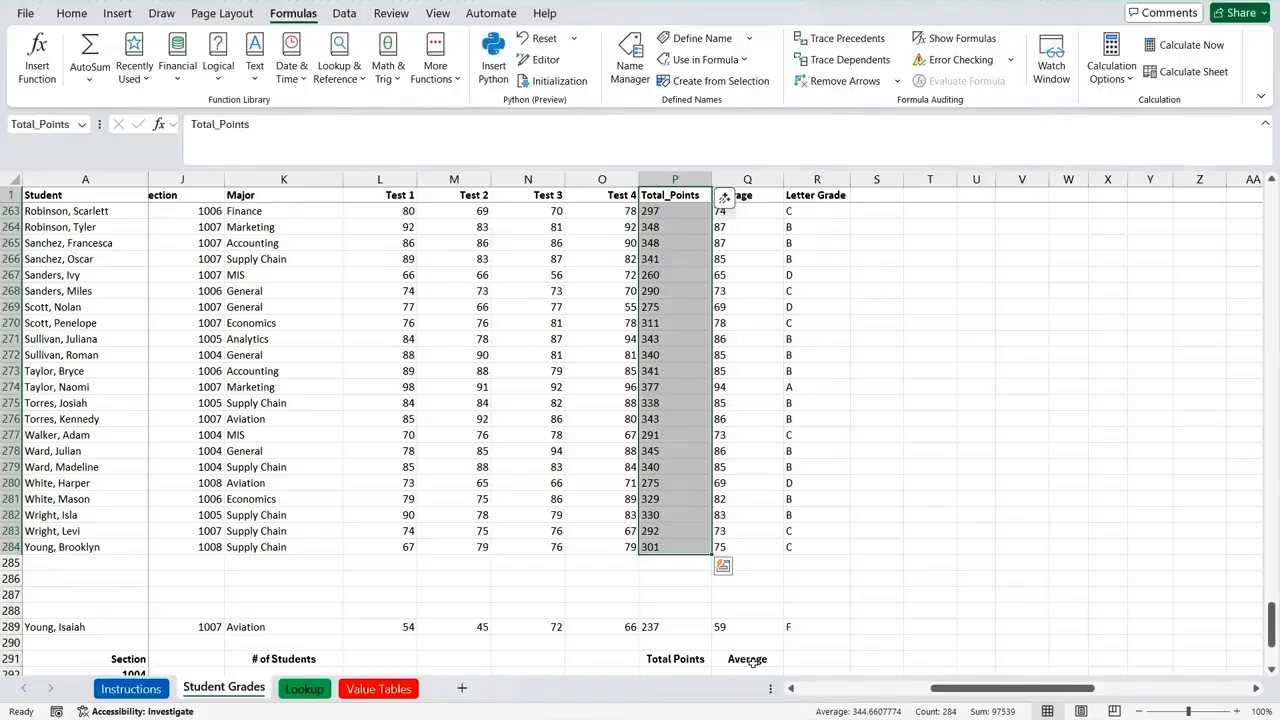
Step: Define the workbook-scope name Birth_Date for cells E1:E284 on the Student Grades sheet
click(792, 690)
click(792, 690)
click(792, 690)
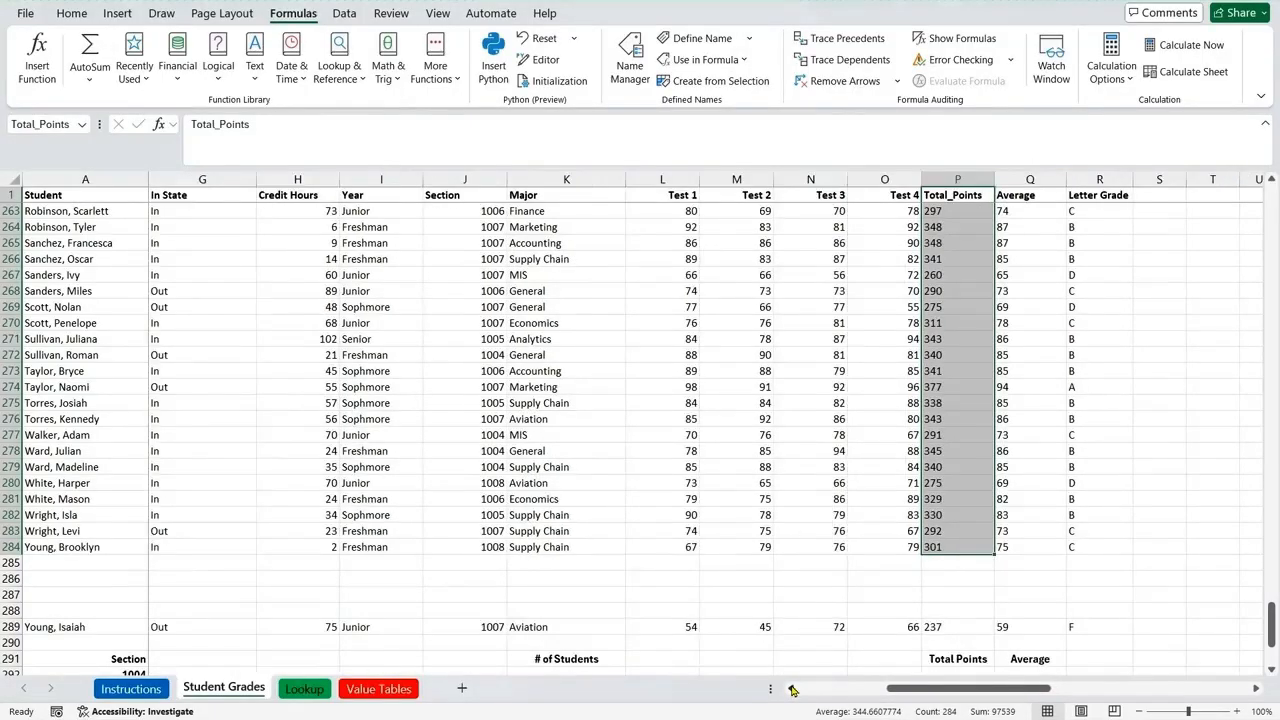
click(792, 690)
click(792, 690)
click(792, 690)
click(792, 690)
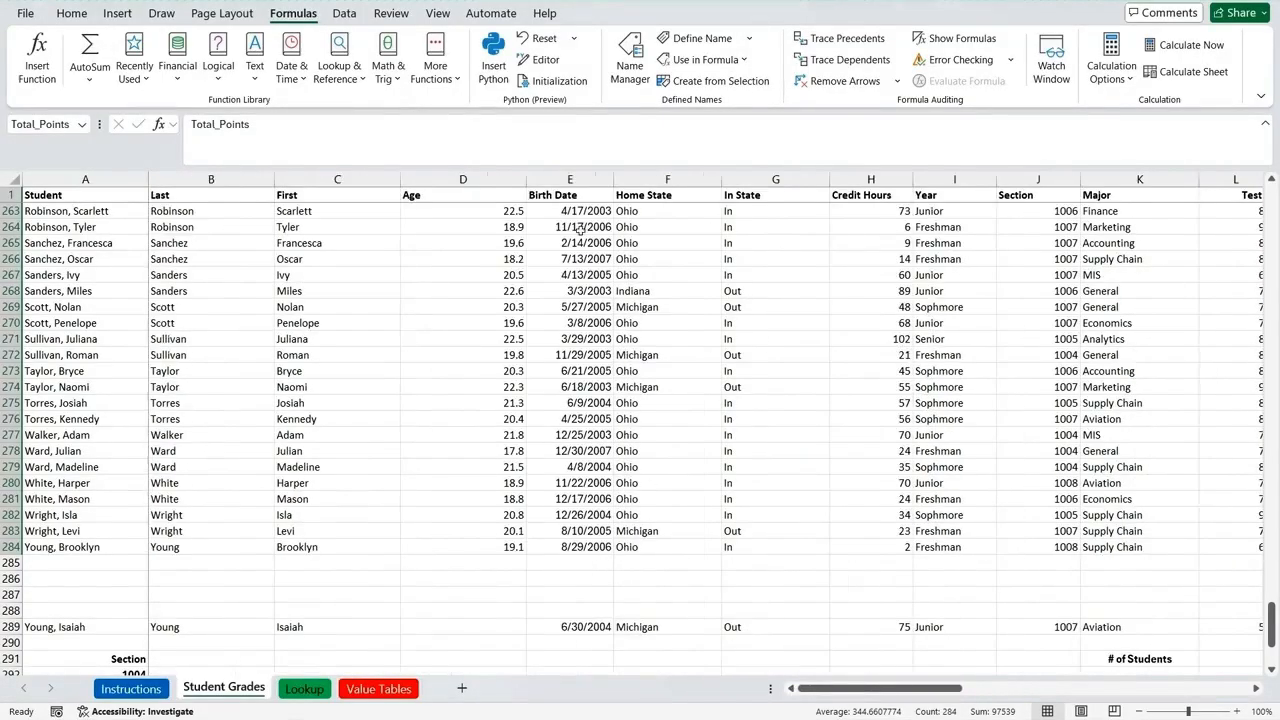
click(571, 197)
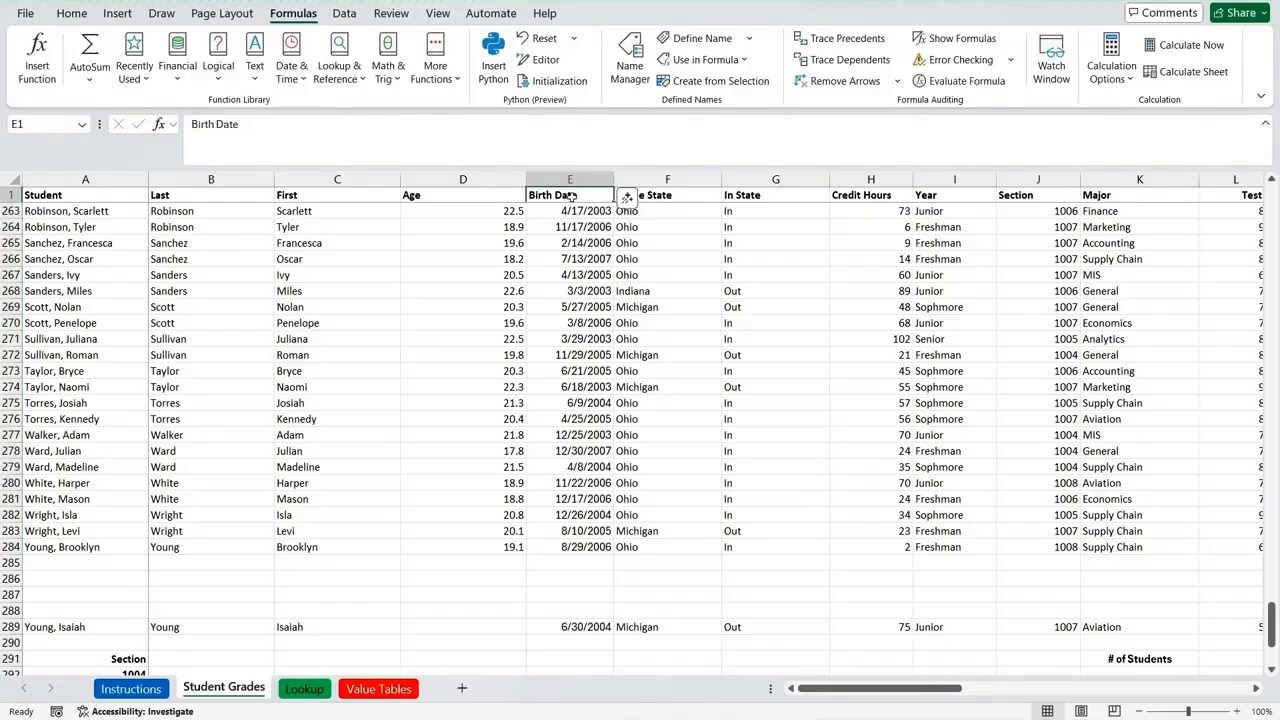
key(ctrl+shift+Down)
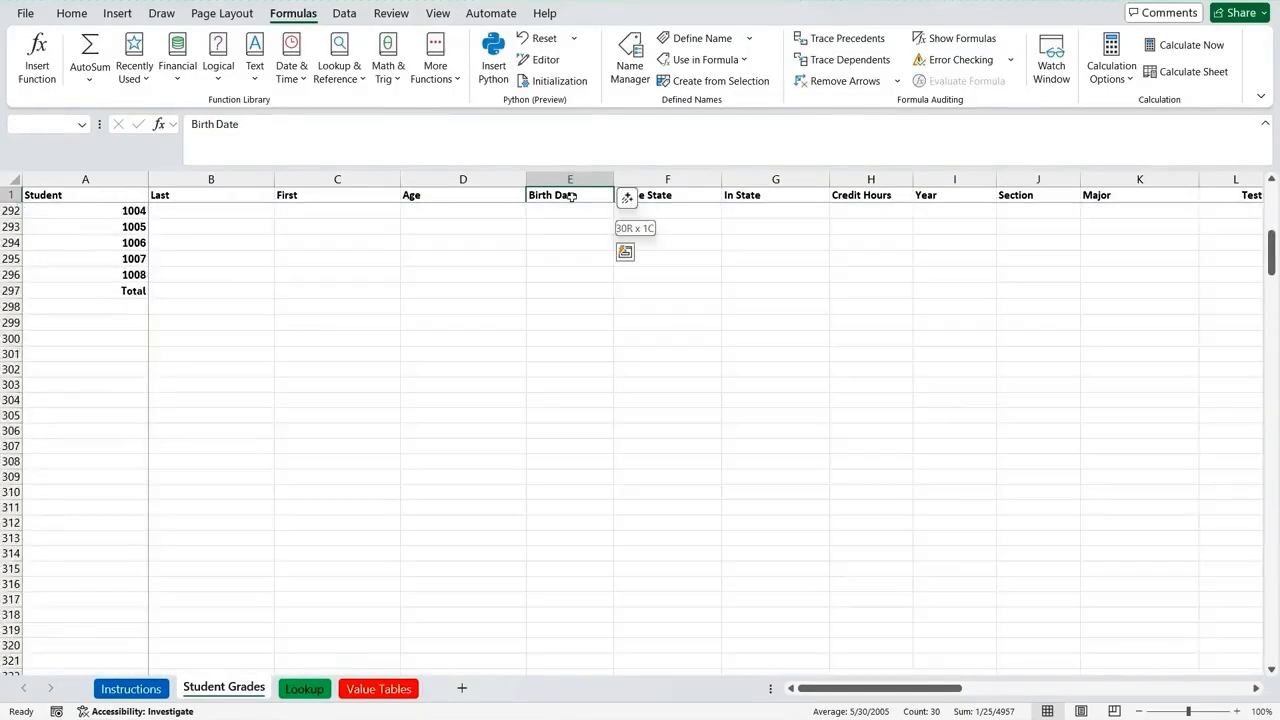
key(shift+Up)
key(shift+Up)
key(shift+Up)
key(shift+Down)
key(shift+Down)
key(shift+Down)
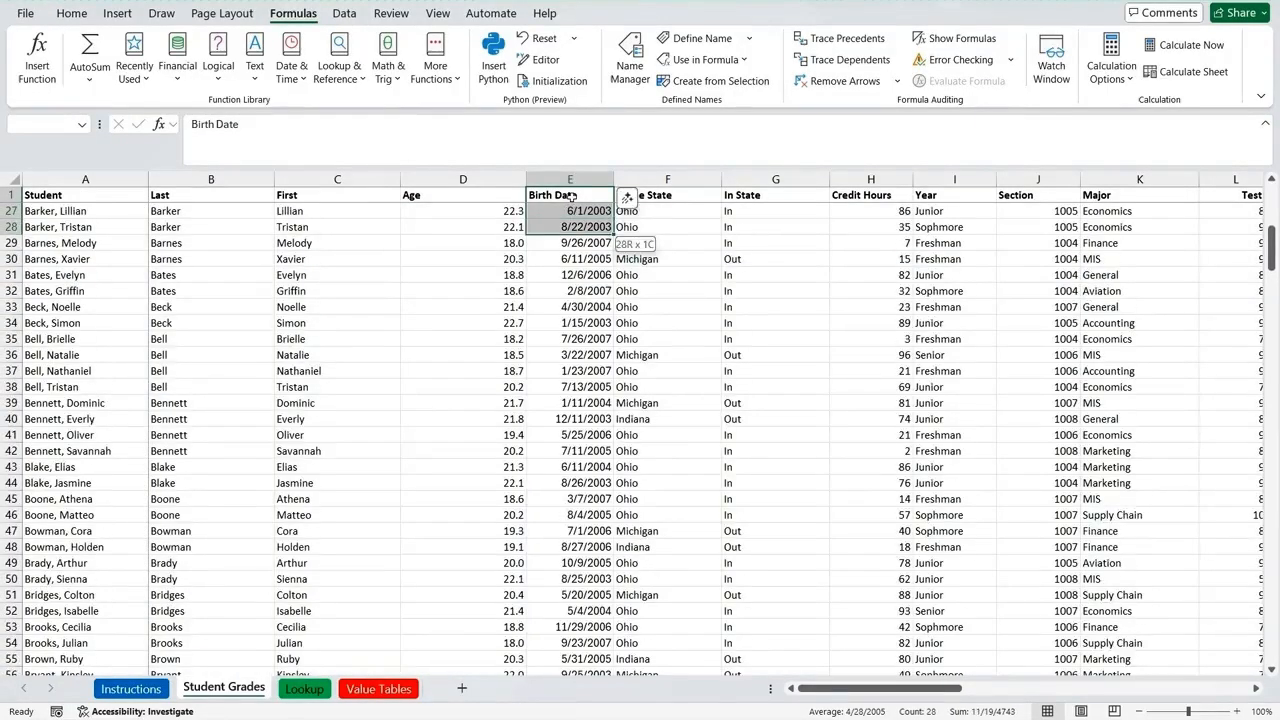
key(shift+Down)
key(shift+Down)
key(shift+Down)
key(shift+Down)
key(shift+Down)
key(shift+Down)
key(shift+Down)
key(shift+Down)
key(shift+Down)
key(shift+Down)
key(shift+Down)
key(shift+Down)
key(shift+Down)
key(shift+Down)
key(shift+Down)
key(shift+Down)
key(shift+Down)
key(shift+Down)
key(shift+Down)
key(shift+Down)
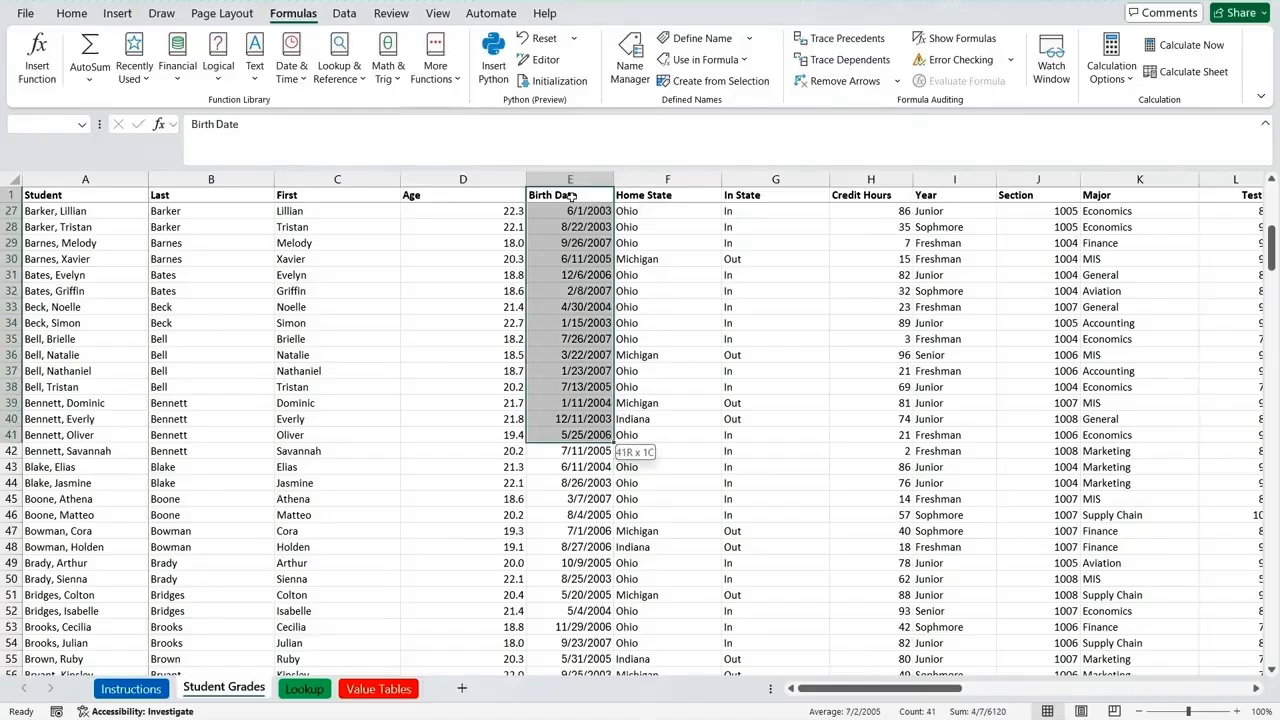
key(shift+Down)
key(shift+Down)
key(shift+Down)
key(shift+Down)
key(shift+Down)
key(shift+Down)
key(shift+Down)
key(shift+Down)
key(shift+Down)
key(shift+Down)
key(shift+Down)
key(shift+Down)
key(shift+Down)
key(shift+Down)
key(shift+Down)
key(shift+Down)
key(shift+Down)
key(shift+Down)
key(shift+Down)
key(shift+Down)
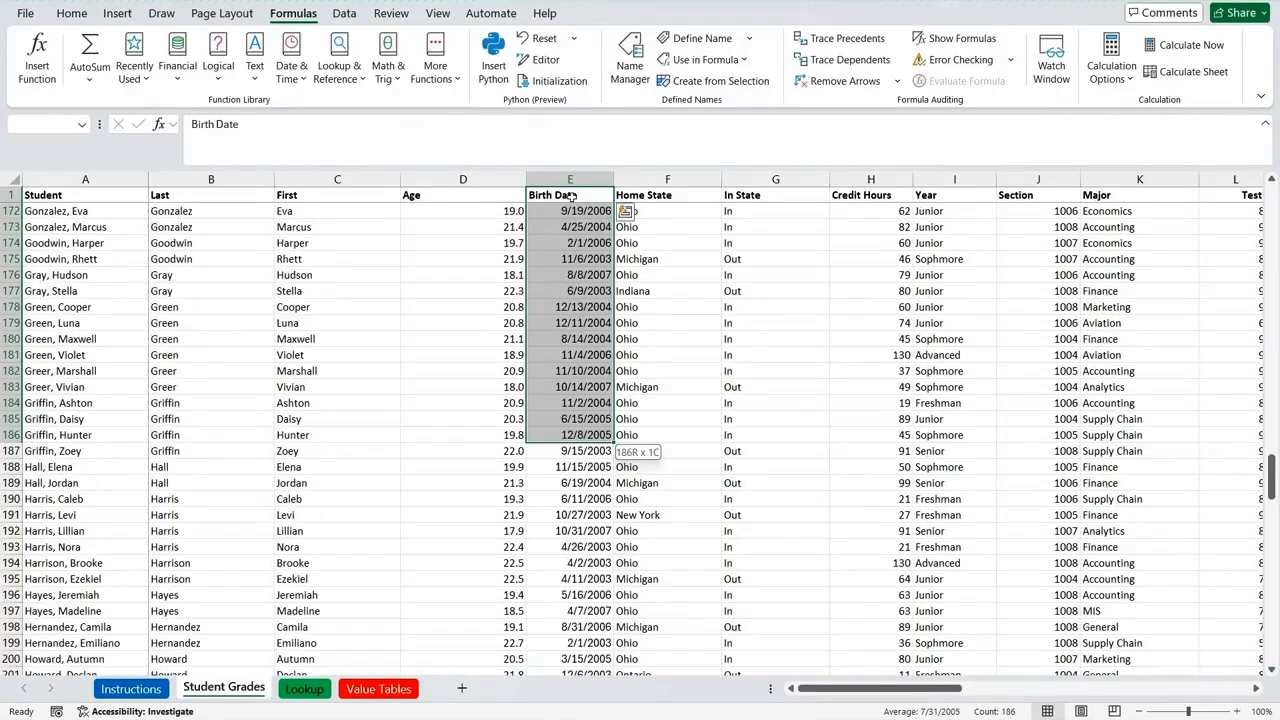
key(shift+Down)
key(shift+Down)
key(shift+Down)
key(shift+Down)
key(shift+Down)
key(shift+Down)
key(shift+Down)
key(shift+Down)
key(shift+Down)
key(shift+Down)
key(shift+Down)
key(shift+Down)
key(shift+Down)
key(shift+Down)
key(shift+Down)
key(shift+Down)
key(shift+Down)
key(shift+Down)
key(shift+Down)
key(shift+Down)
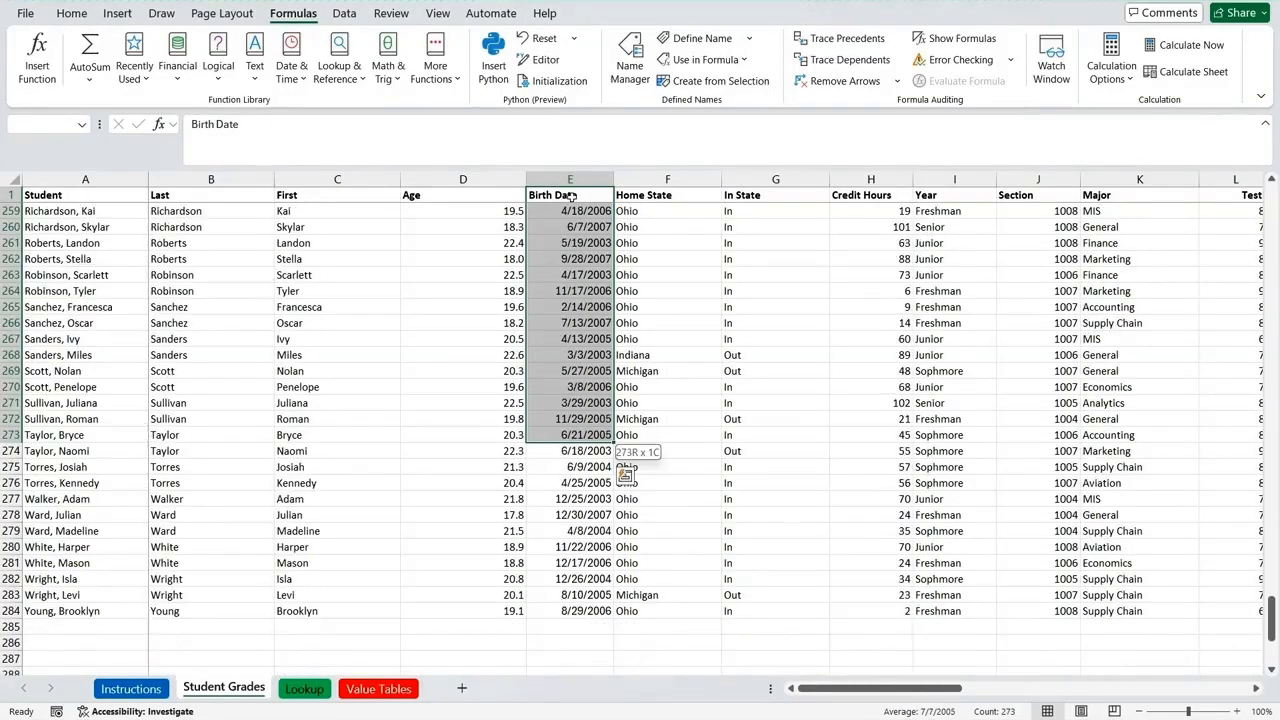
key(shift+Down)
key(shift+Down)
key(shift+Down)
key(shift+Down)
key(shift+Down)
key(shift+Down)
key(shift+Down)
key(shift+Down)
key(shift+Down)
key(shift+Down)
key(shift+Down)
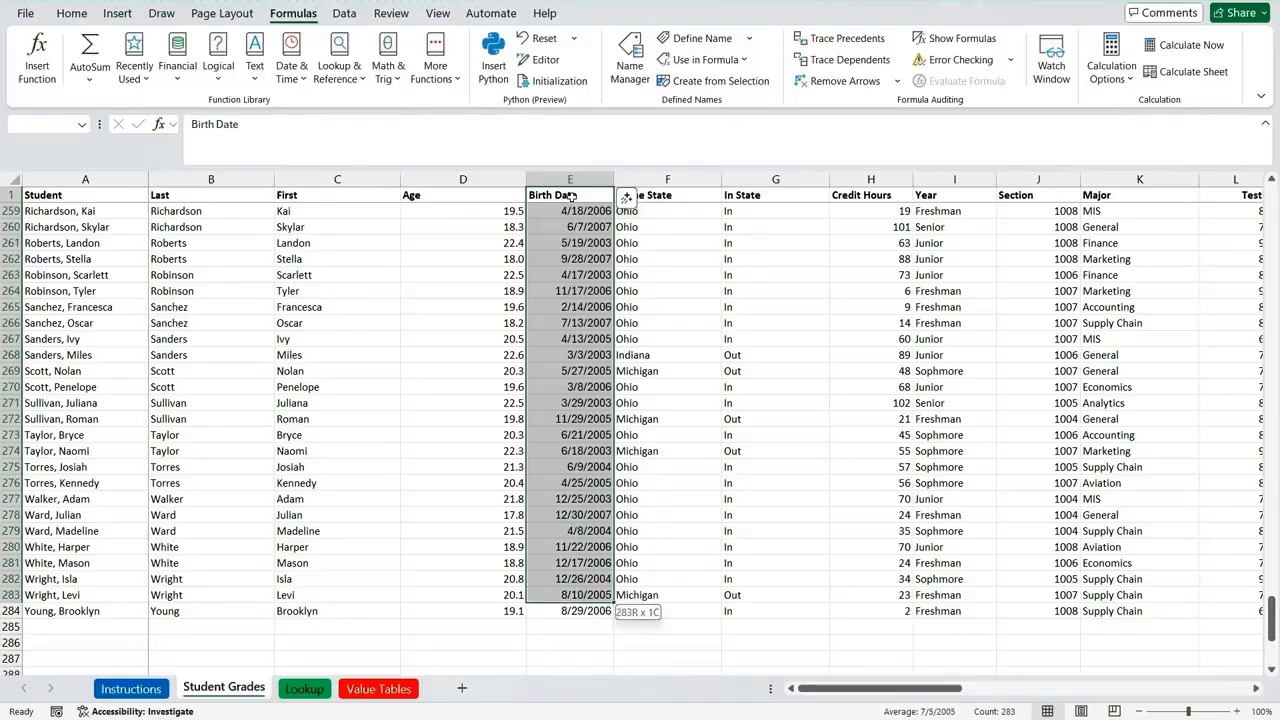
right_click(578, 325)
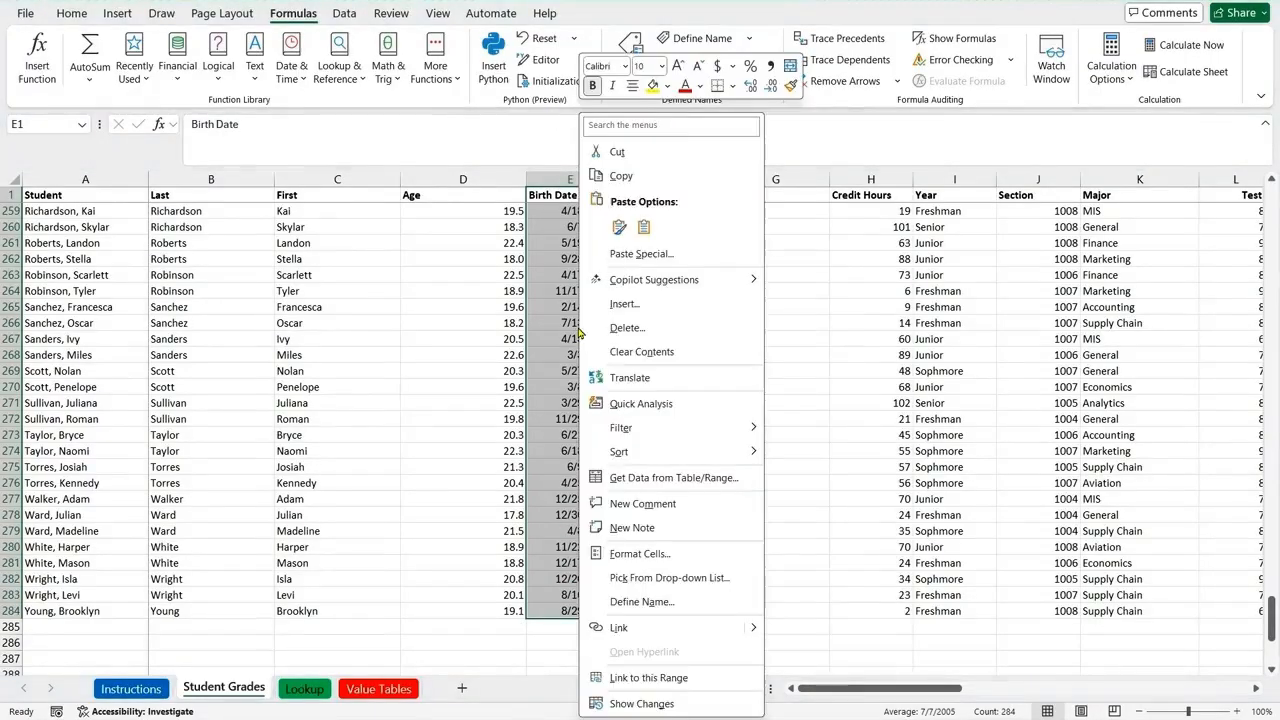
click(641, 602)
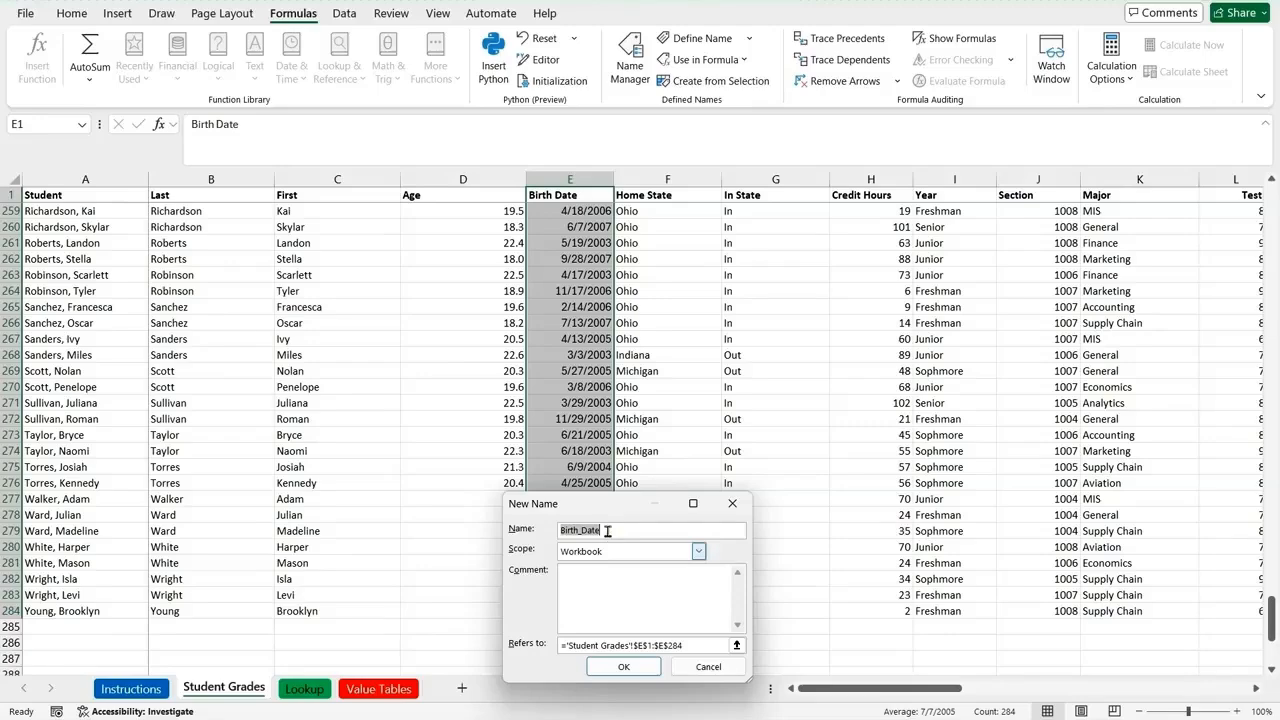
click(617, 668)
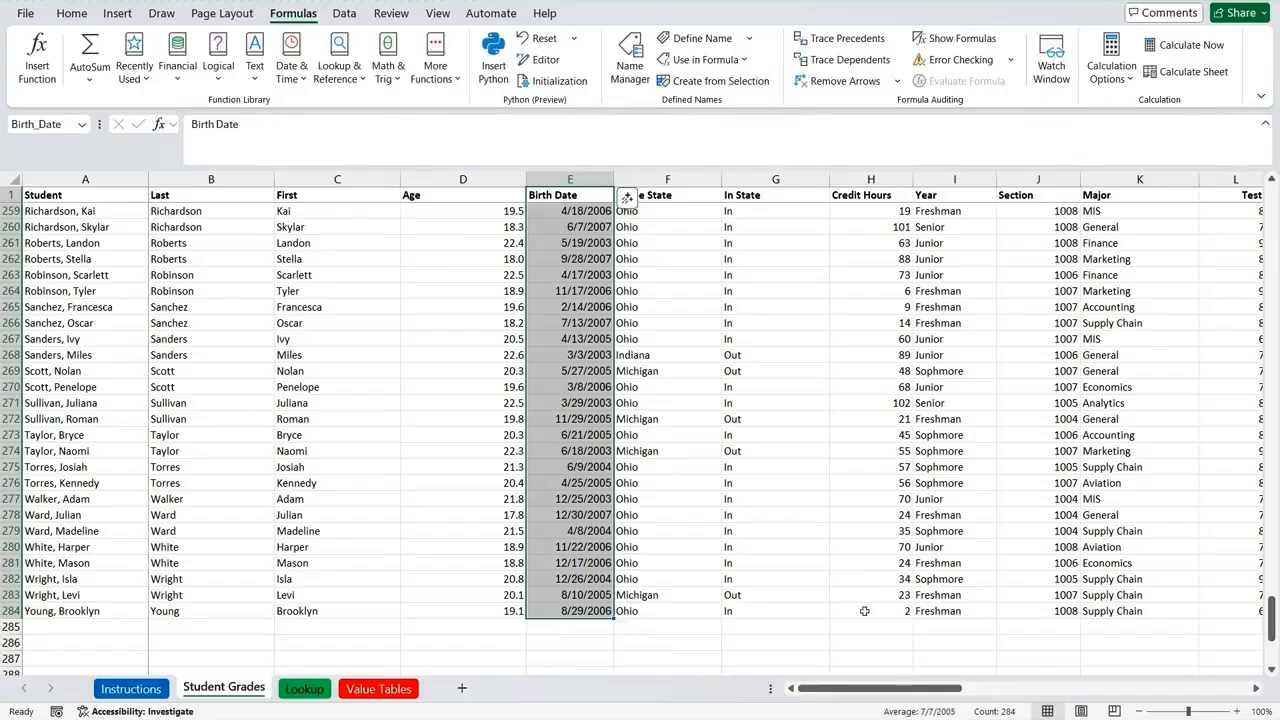
Step: Define the workbook-scope name Letter_Grade for cells R1:R284 on the Student Grades sheet
click(1255, 689)
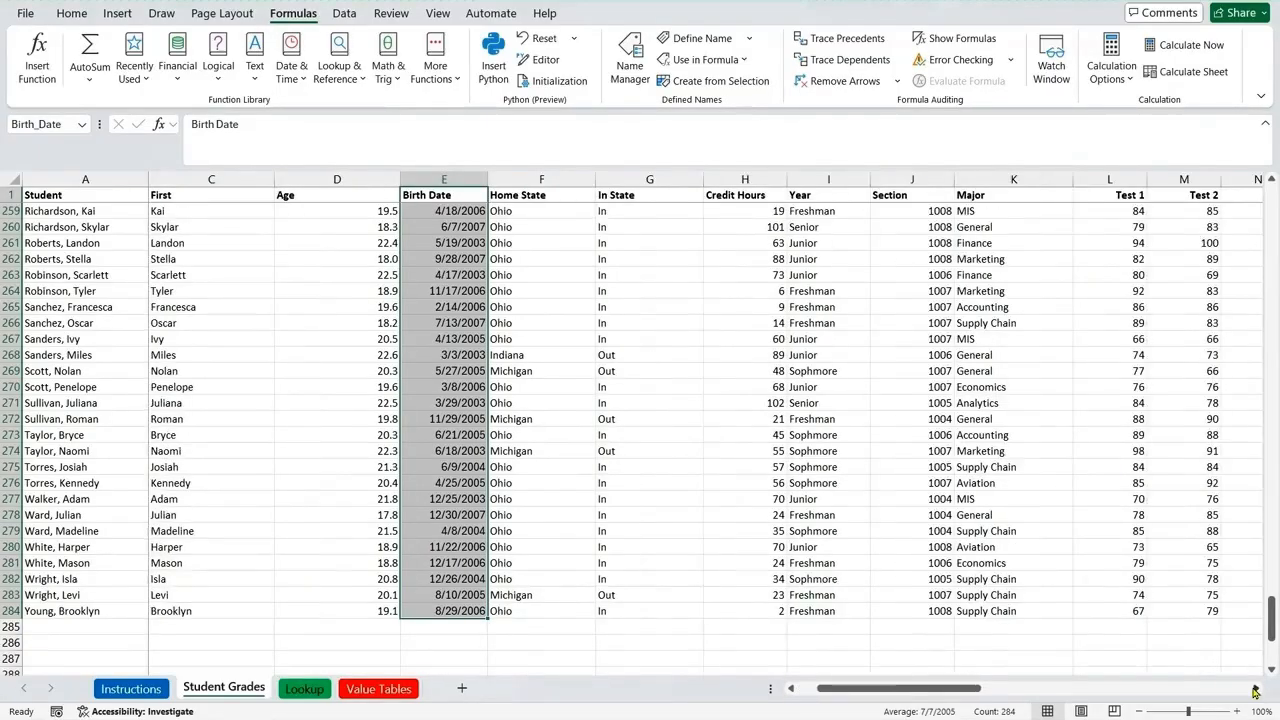
click(1255, 689)
click(1255, 689)
click(1255, 689)
click(1255, 689)
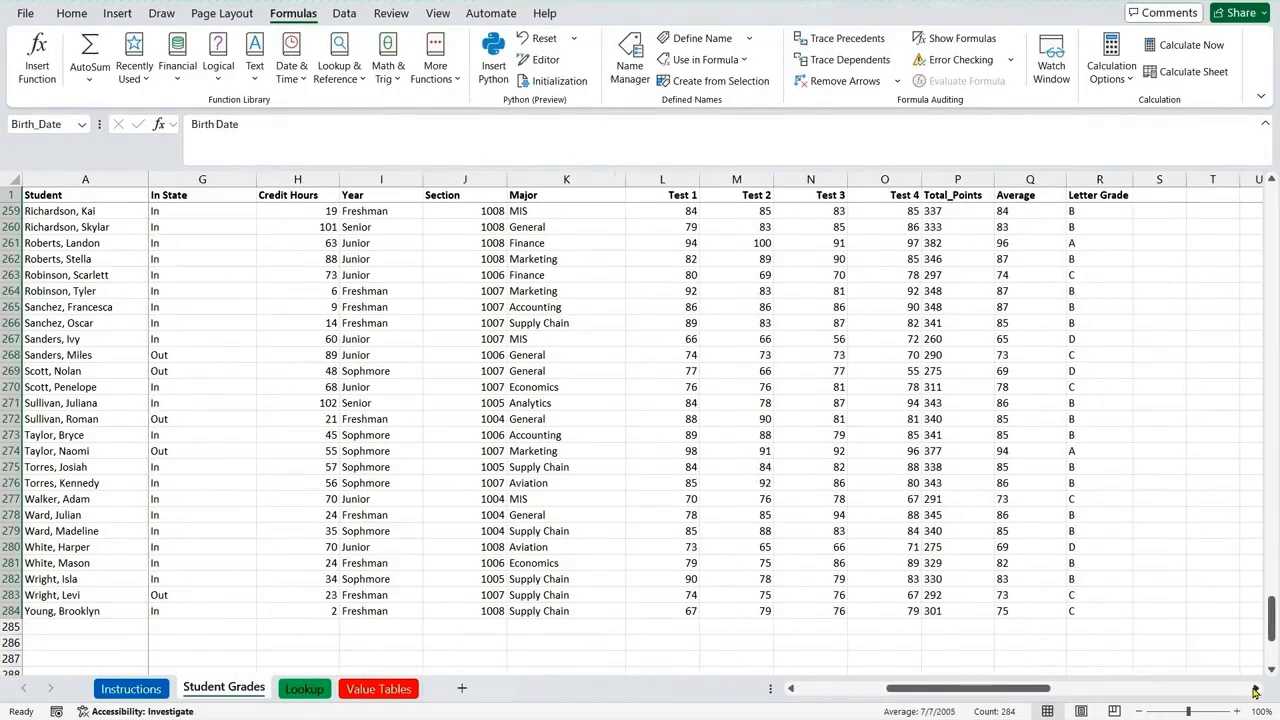
click(1099, 196)
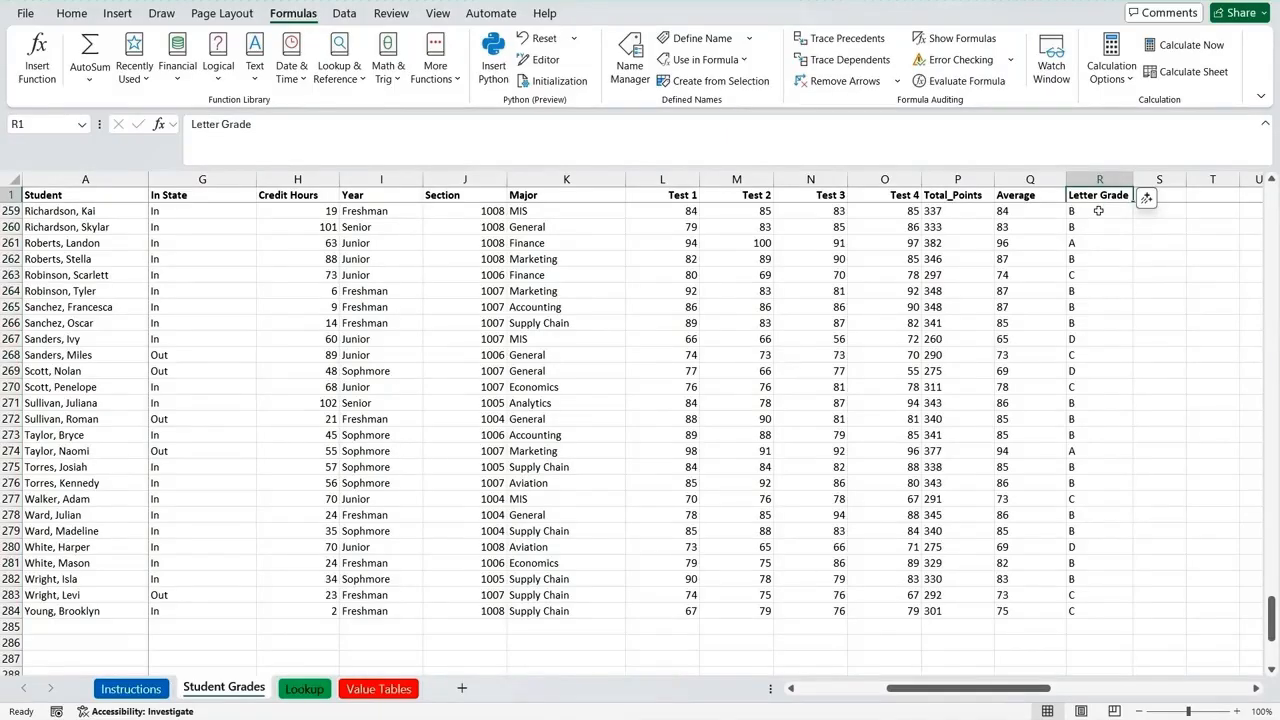
key(shift+Down)
key(shift+Down)
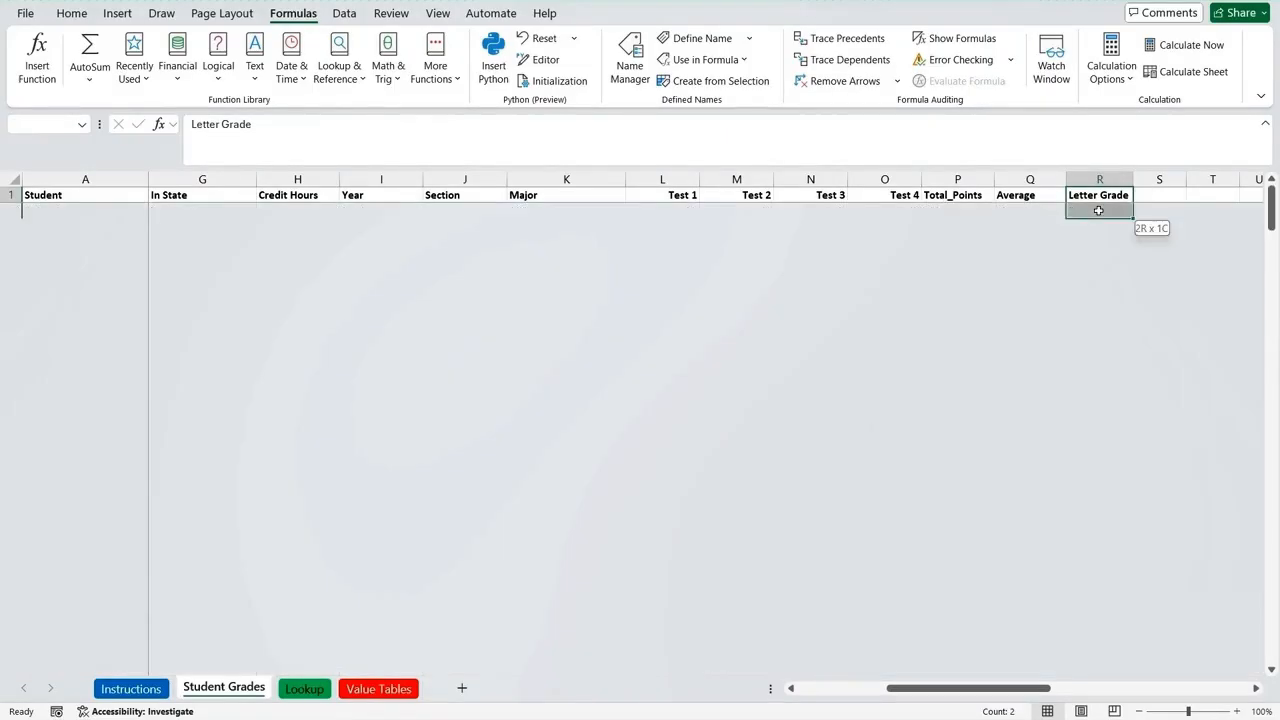
key(shift+Down)
key(shift+Down)
key(shift+Down)
key(shift+Down)
key(shift+Down)
key(shift+Down)
key(shift+Down)
key(shift+Down)
key(shift+Down)
key(shift+Down)
key(shift+Down)
key(shift+Down)
key(shift+Down)
key(shift+Down)
key(shift+Down)
key(shift+Down)
key(shift+Down)
key(shift+Down)
key(shift+Down)
key(shift+Down)
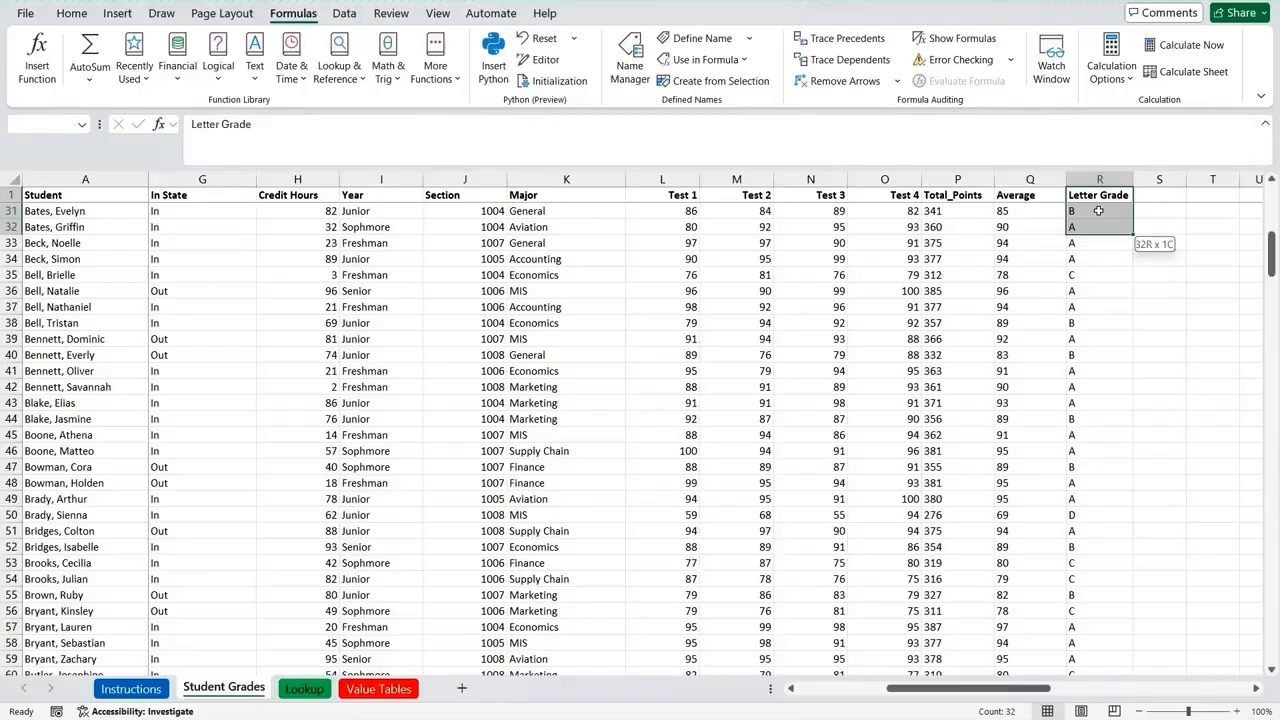
key(shift+Down)
key(shift+Down)
key(shift+Down)
key(shift+Down)
key(shift+Down)
key(shift+Down)
key(shift+Down)
key(shift+Down)
key(shift+Down)
key(shift+Down)
key(shift+Down)
key(shift+Down)
key(shift+Down)
key(shift+Down)
key(shift+Down)
key(shift+Down)
key(shift+Down)
key(shift+Down)
key(shift+Down)
key(shift+Down)
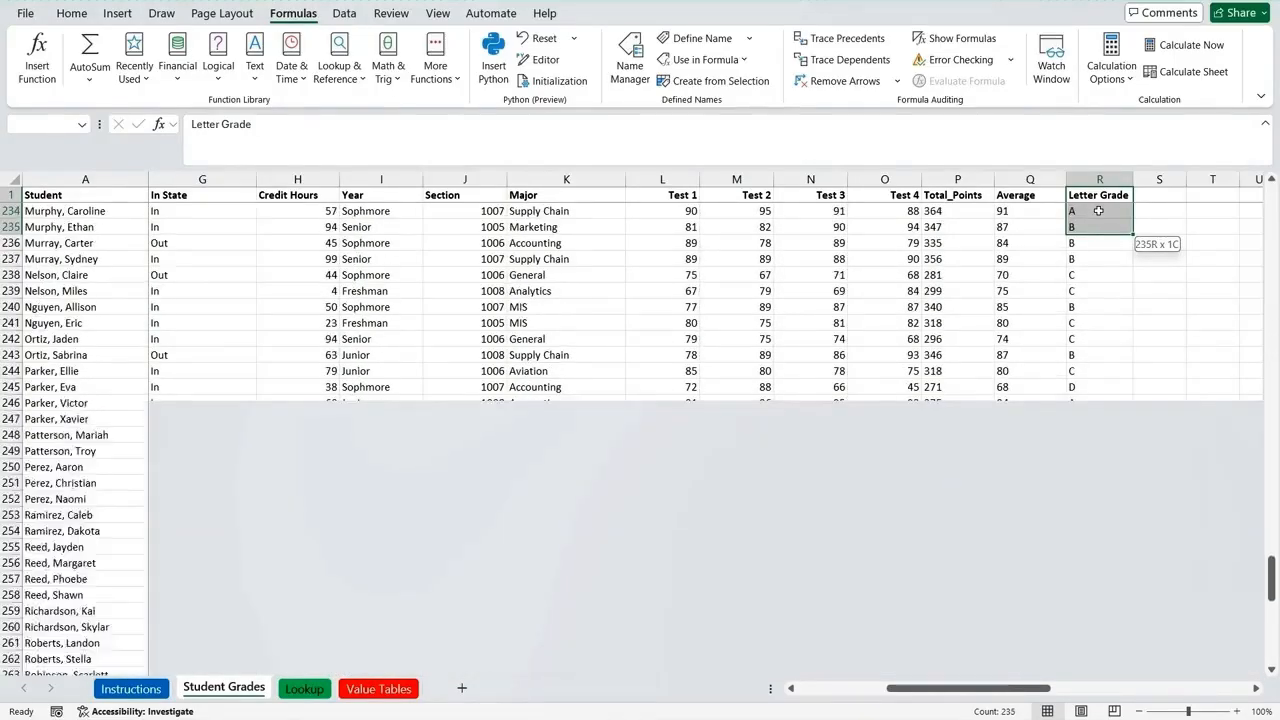
key(shift+Up)
key(shift+Up)
key(shift+Up)
key(shift+Up)
key(shift+Up)
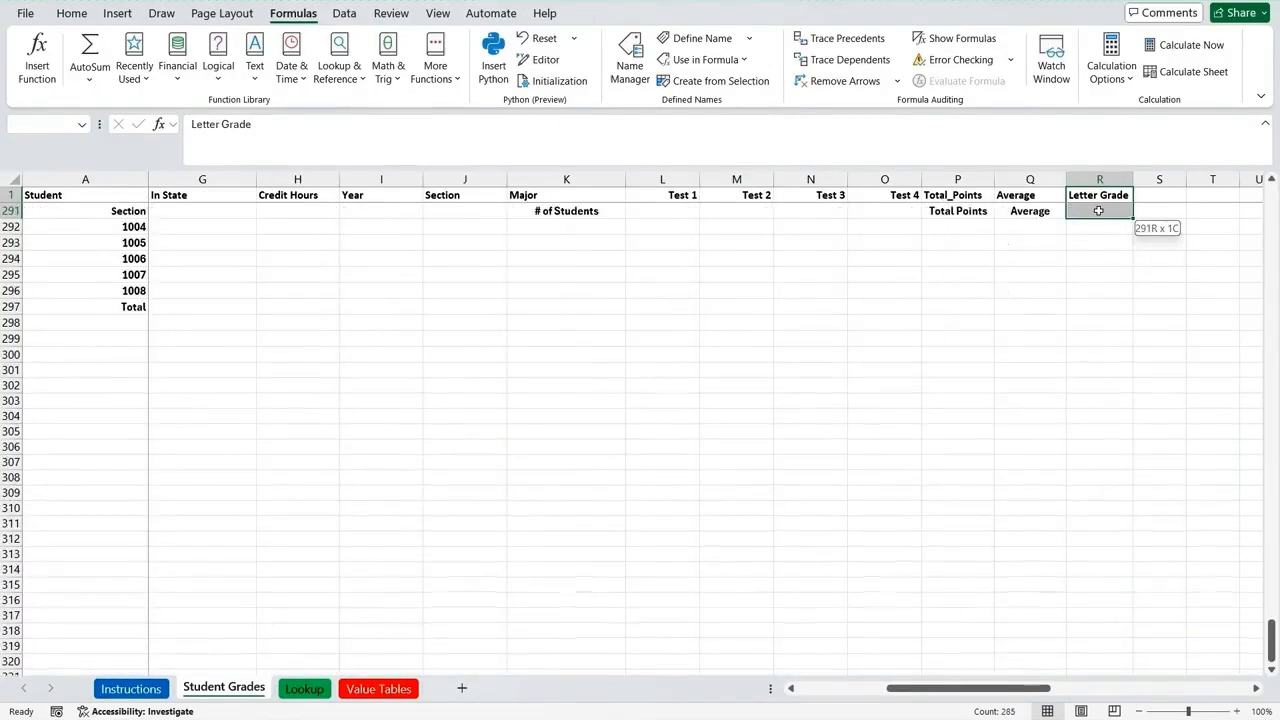
key(shift+Up)
key(shift+Up)
key(shift+Up)
key(shift+Up)
key(shift+Up)
key(shift+Up)
key(shift+Up)
key(shift+Up)
key(shift+Up)
key(shift+Up)
key(shift+Up)
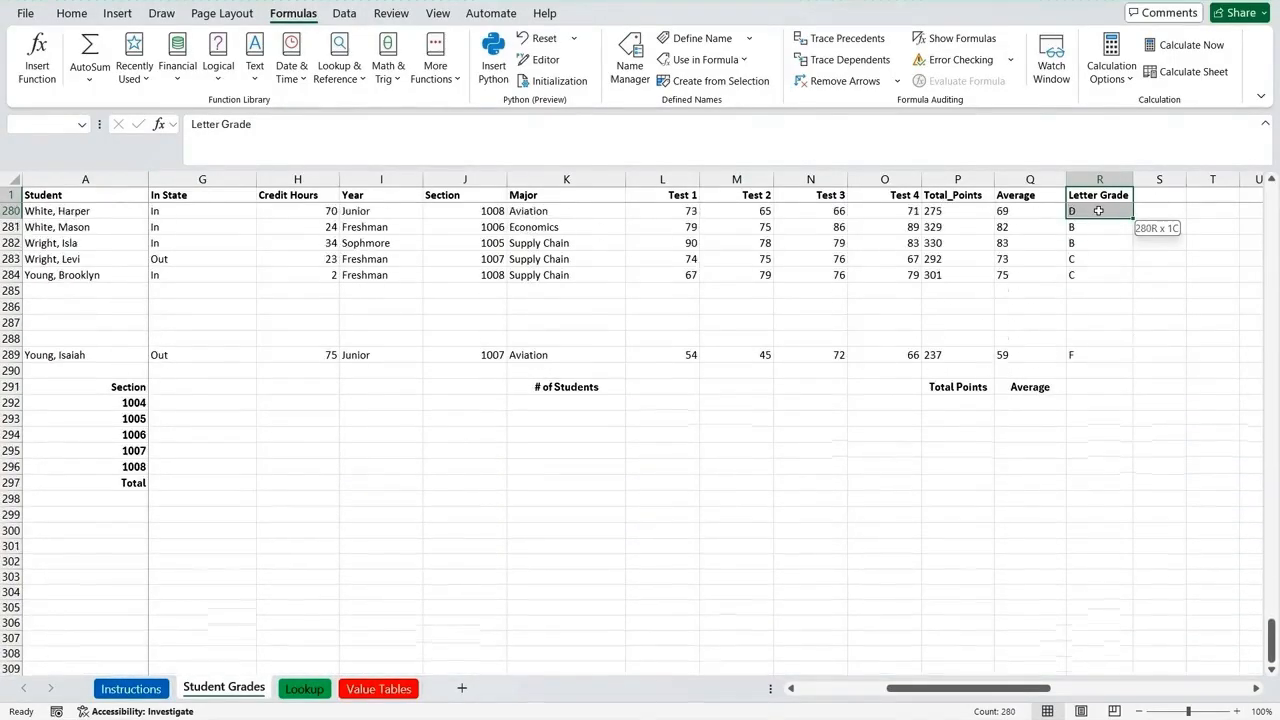
key(shift+Down)
key(shift+Down)
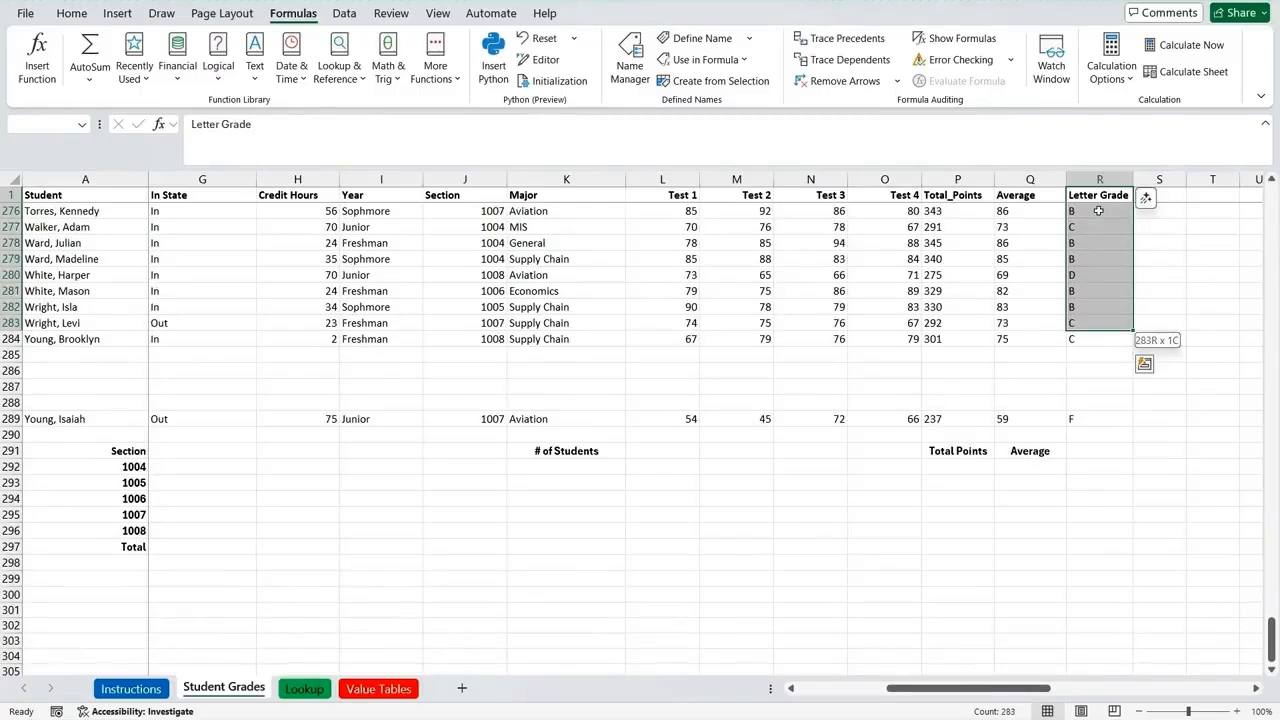
right_click(1092, 270)
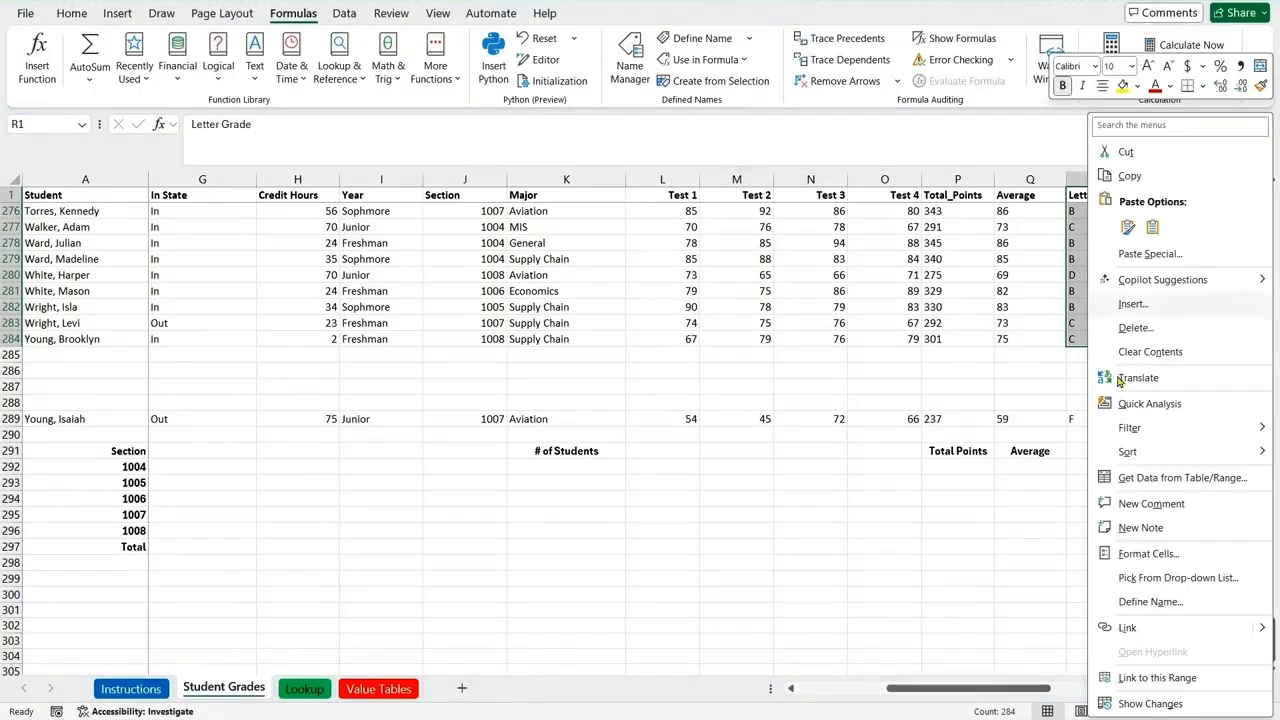
click(1152, 601)
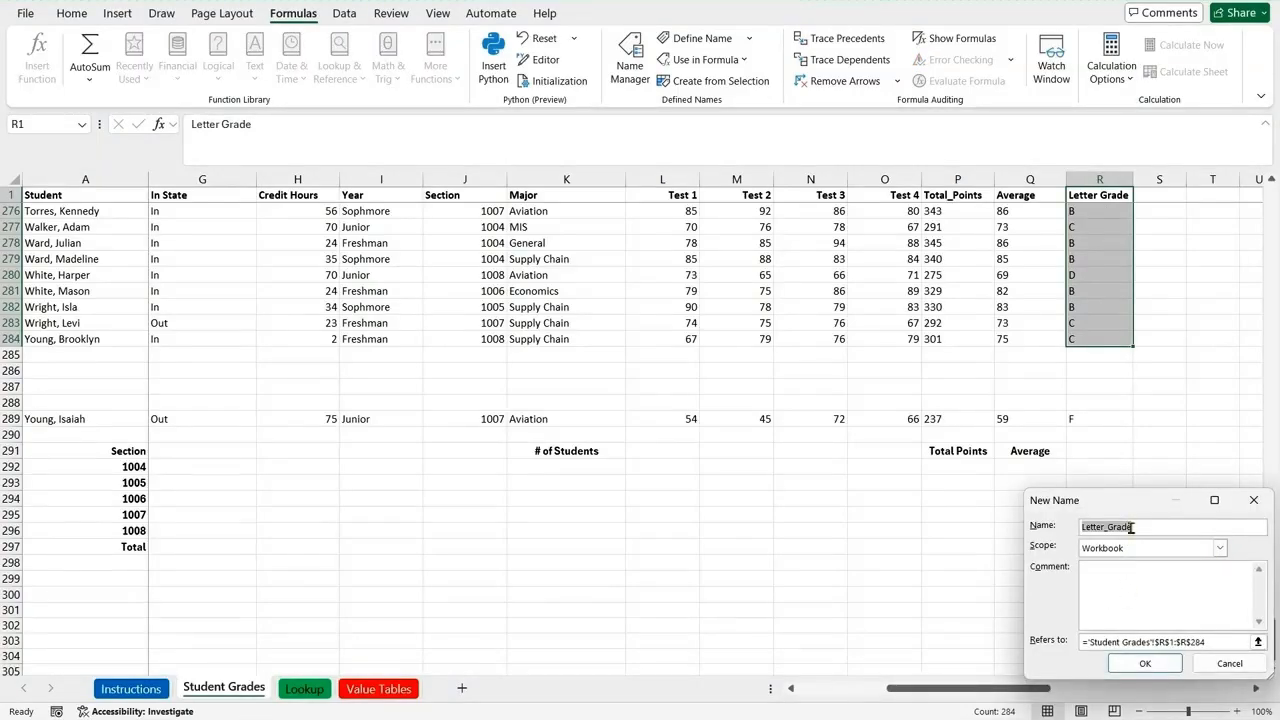
click(1148, 664)
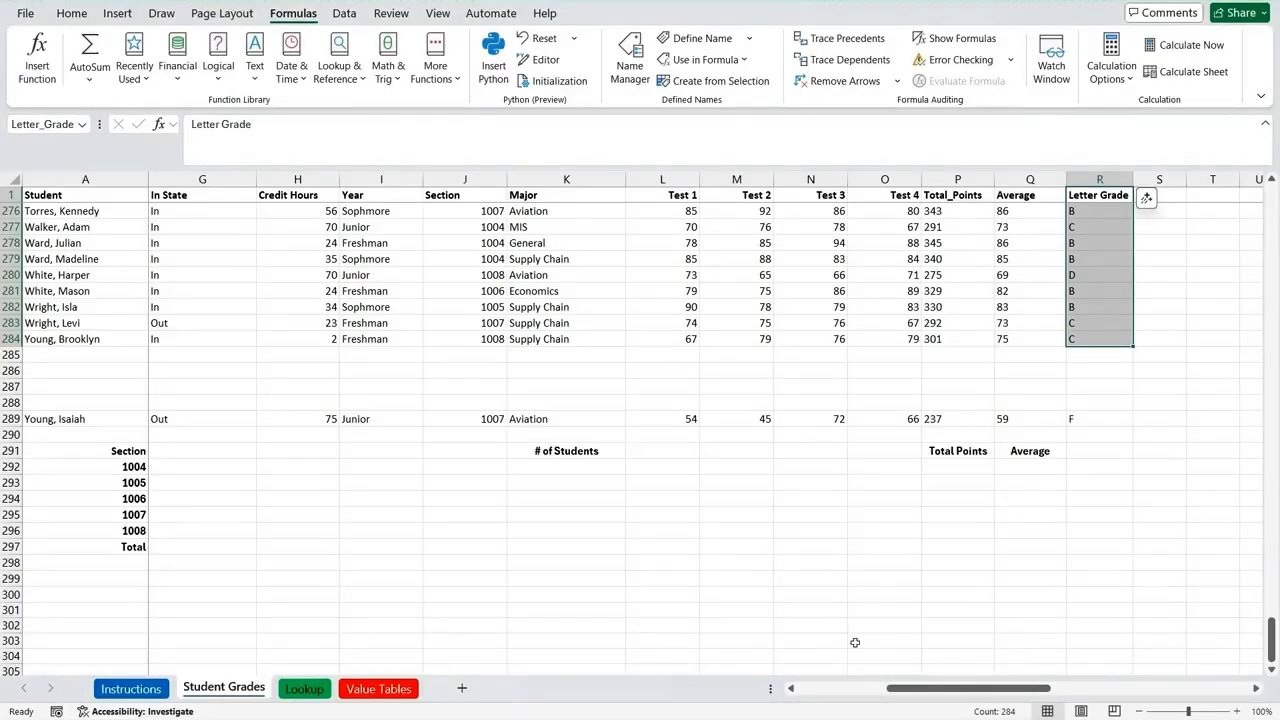
drag(898, 690, 820, 695)
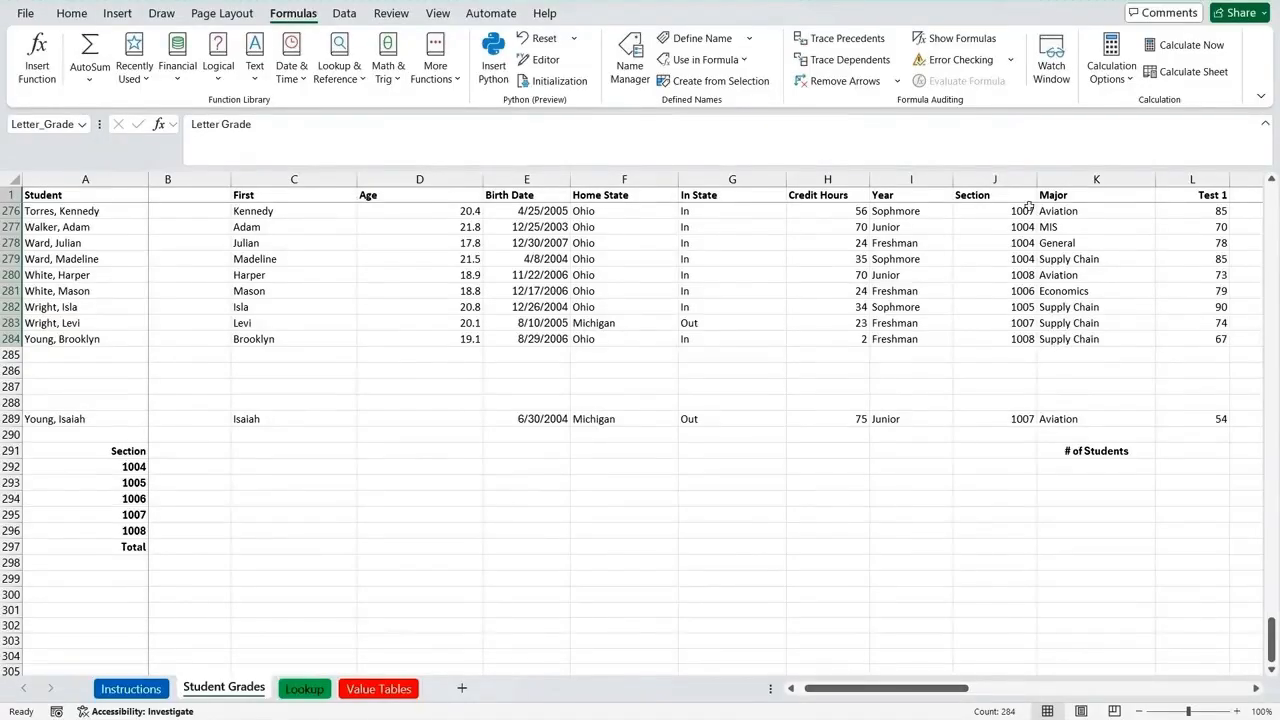
Step: Define the workbook-scope name Section for cells J1:J284 on the Student Grades sheet
click(996, 195)
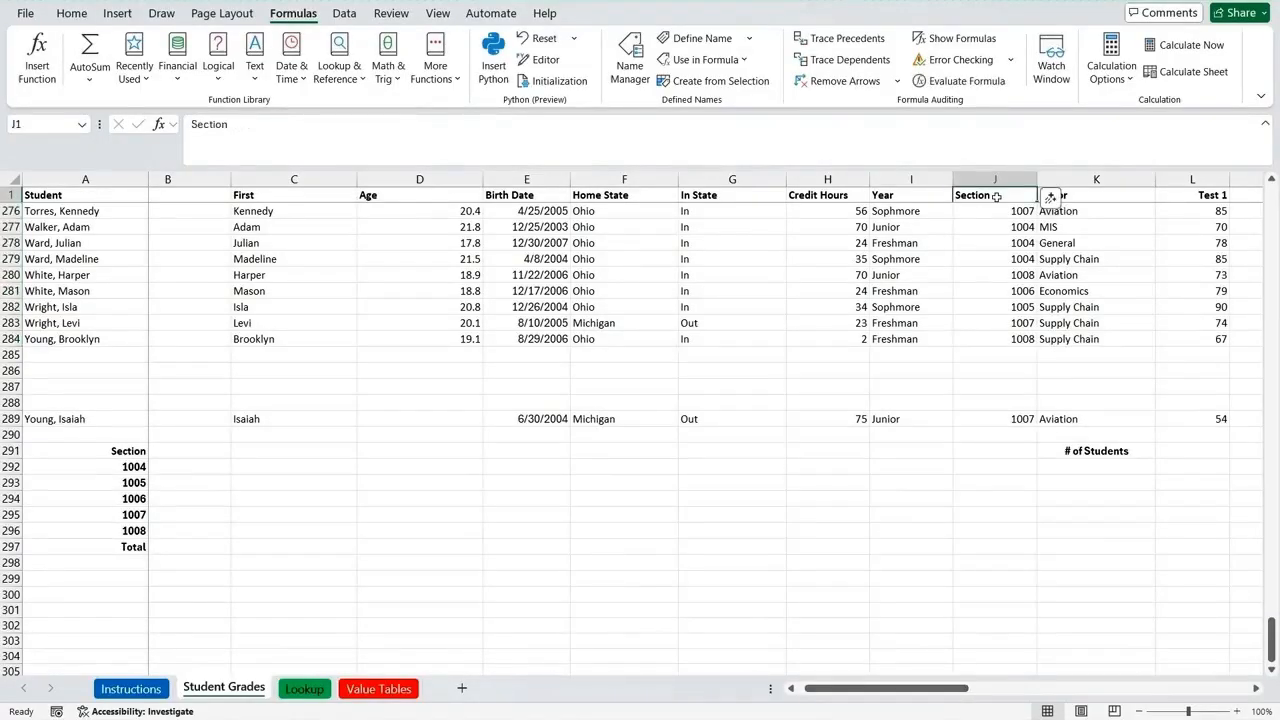
key(shift+Down)
key(shift+Down)
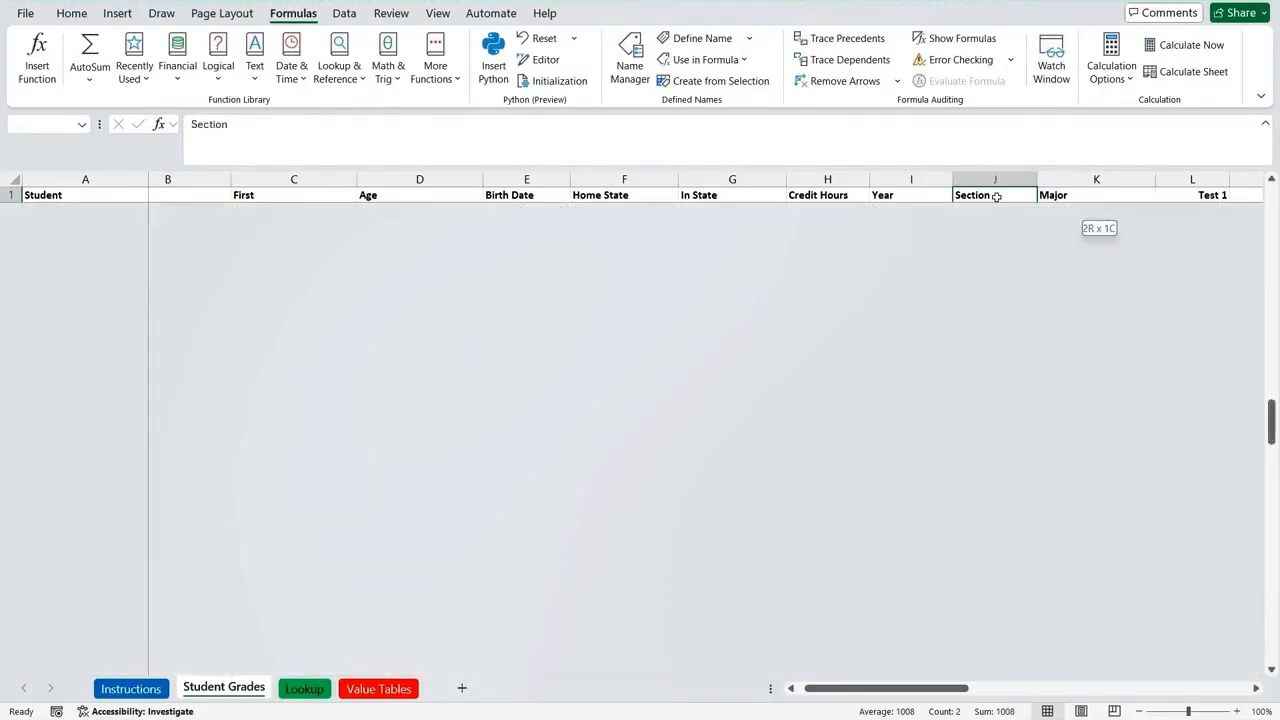
key(shift+Down)
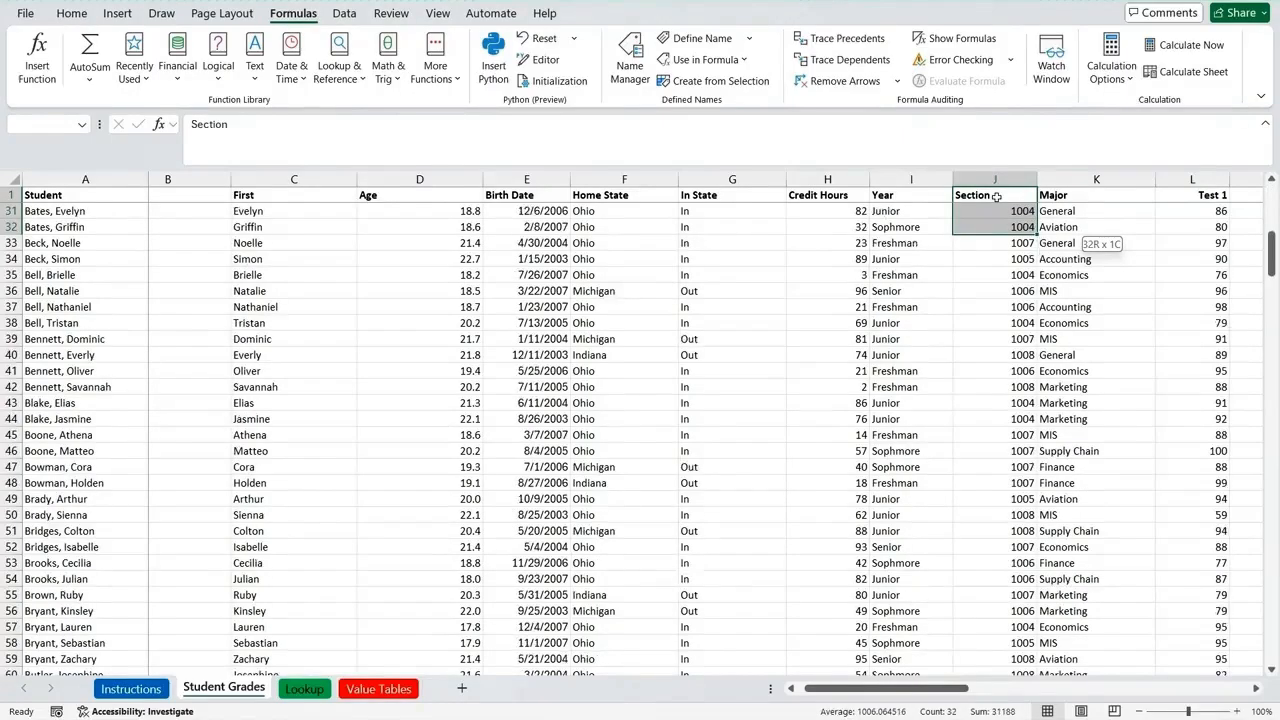
key(shift+Down)
key(shift+Down)
key(shift+Down)
key(shift+Down)
key(shift+Down)
key(shift+Down)
key(shift+Down)
key(shift+Down)
key(shift+Down)
key(shift+Down)
key(shift+Down)
key(shift+Down)
key(shift+Down)
key(shift+Down)
key(shift+Down)
key(shift+Down)
key(shift+Down)
key(shift+Down)
key(shift+Down)
key(shift+Down)
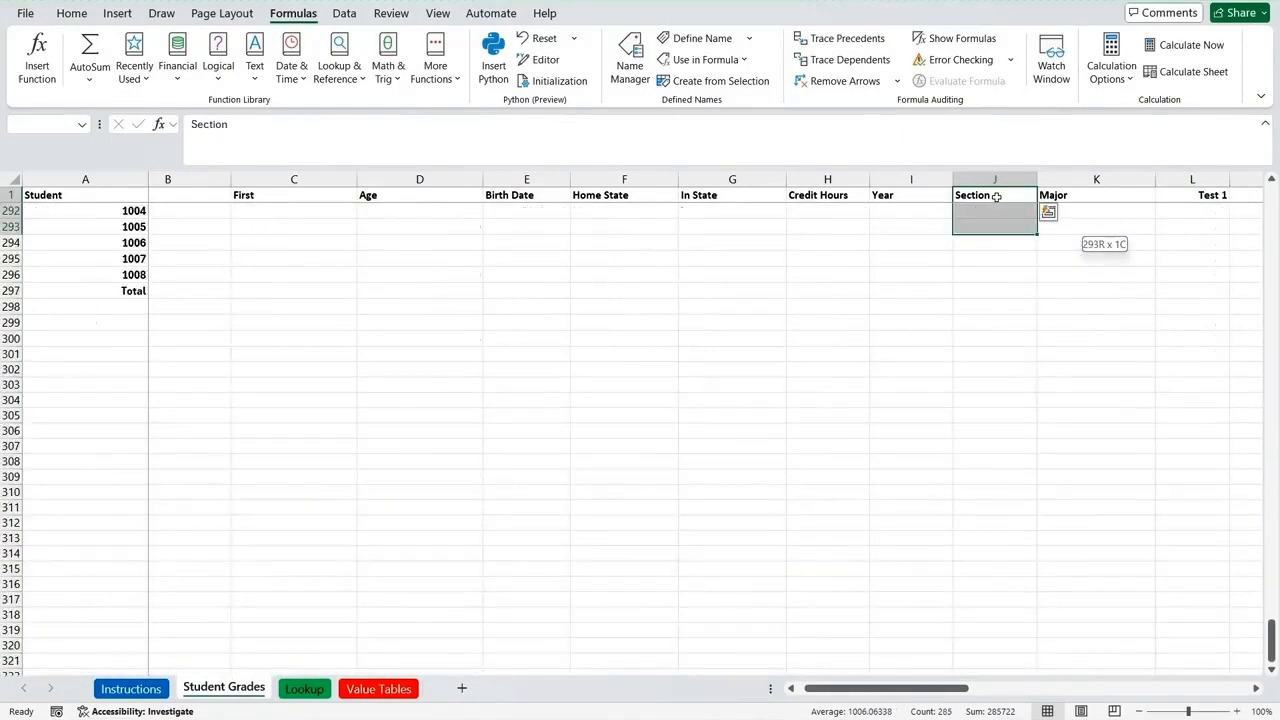
key(shift+Up)
key(shift+Up)
key(shift+Up)
key(shift+Up)
key(shift+Up)
key(shift+Up)
key(shift+Up)
key(shift+Up)
key(shift+Up)
key(shift+Up)
key(shift+Up)
key(shift+Up)
key(shift+Up)
key(shift+Up)
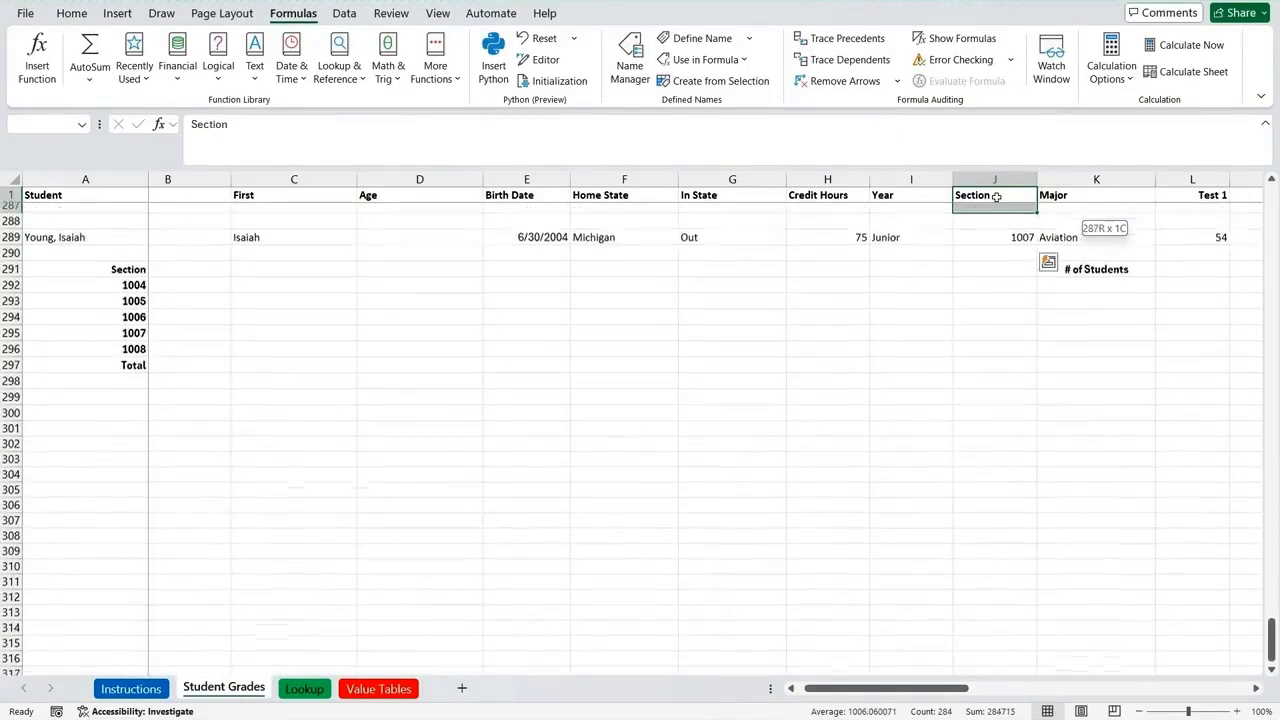
key(shift+Down)
key(shift+Down)
key(shift+Down)
key(shift+Down)
key(shift+Down)
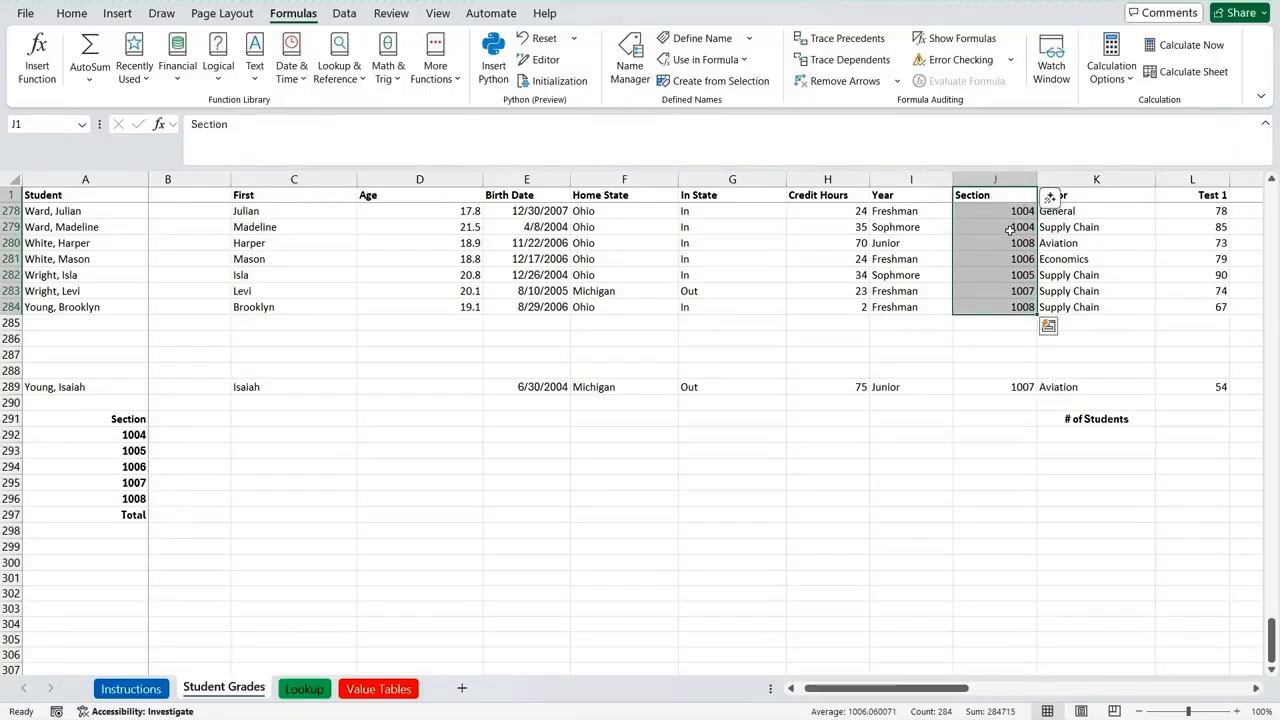
right_click(1008, 224)
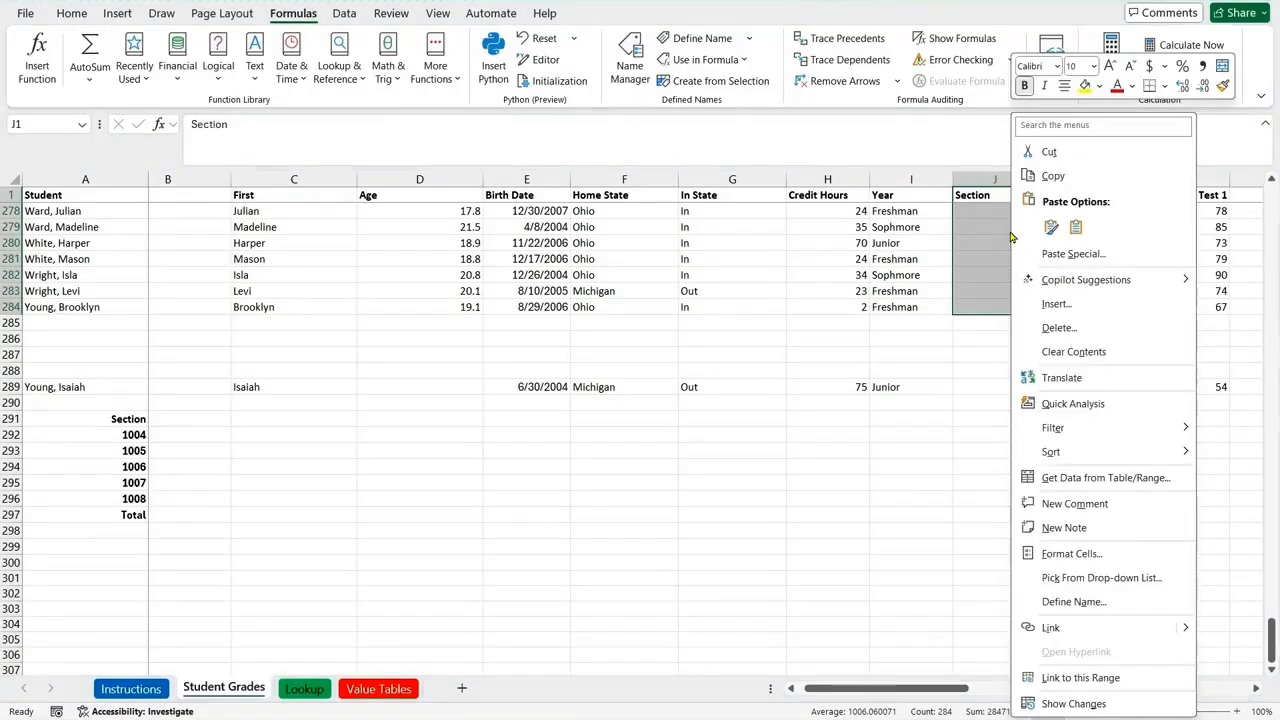
click(1060, 602)
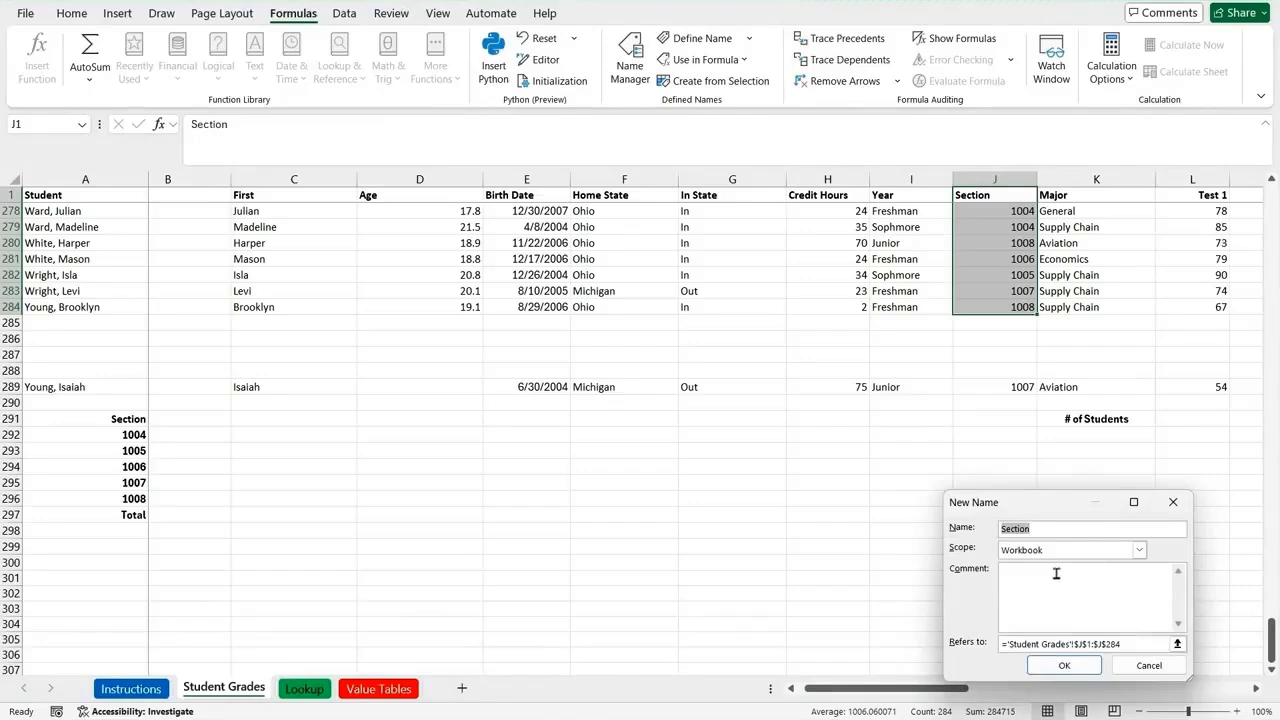
click(1065, 666)
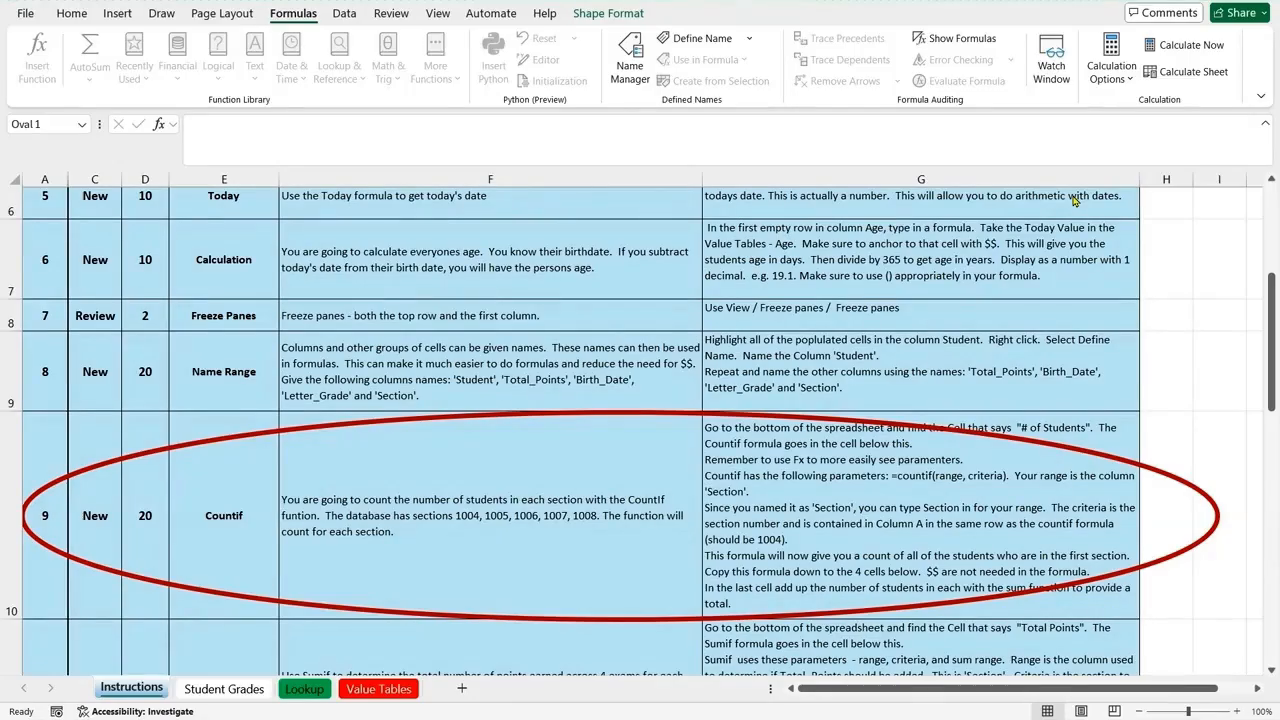
Step: Enter a COUNTIF formula in cell K292 of the Student Grades sheet, with range Section and criteria A292
click(221, 690)
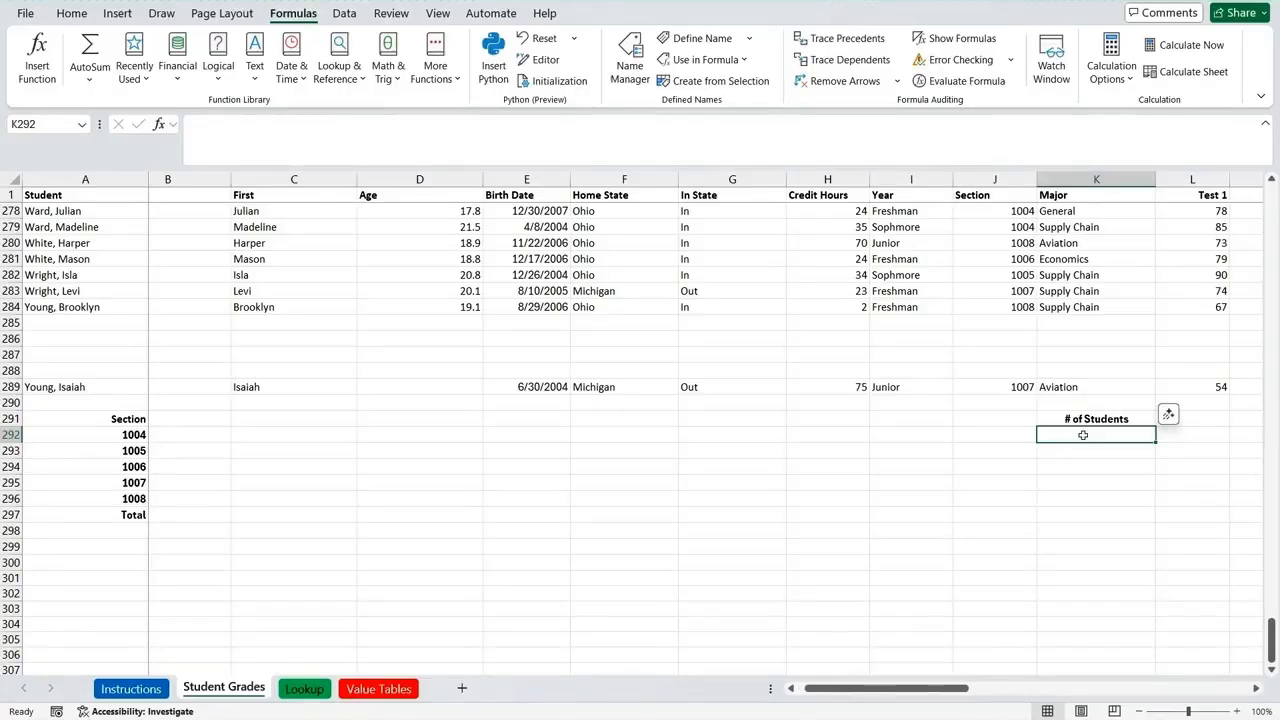
text(=)
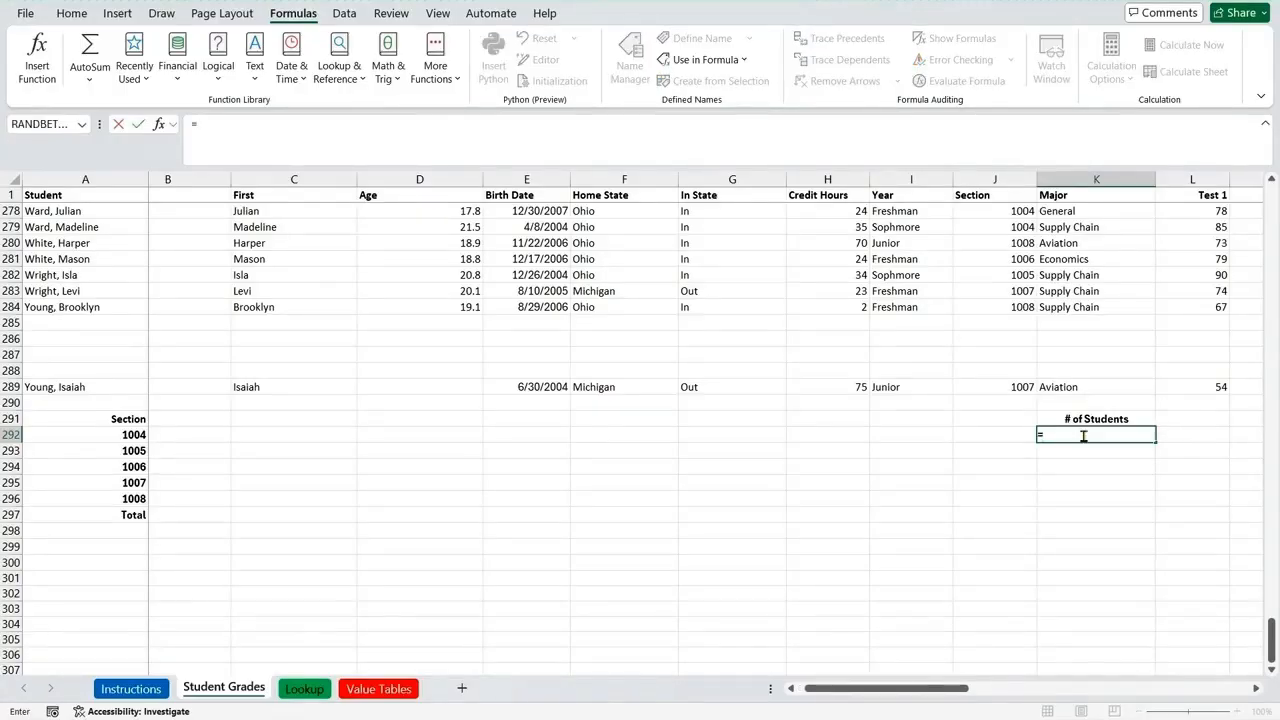
text(count)
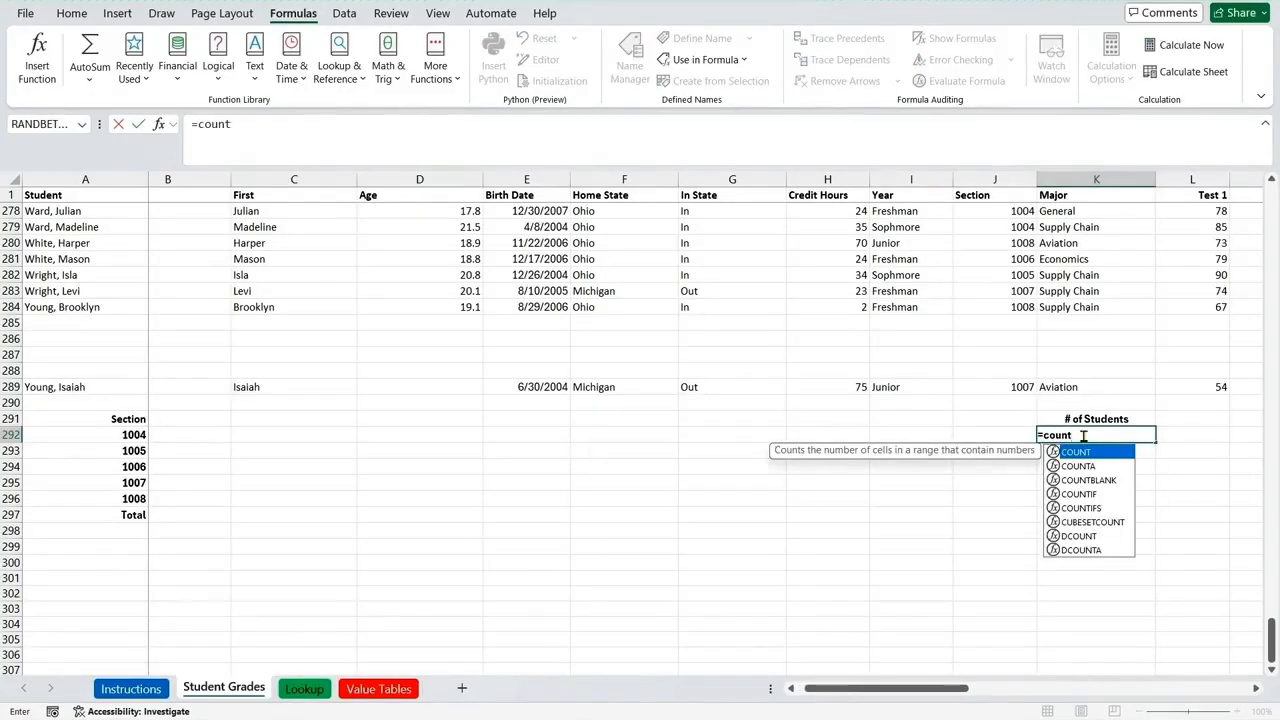
text(i)
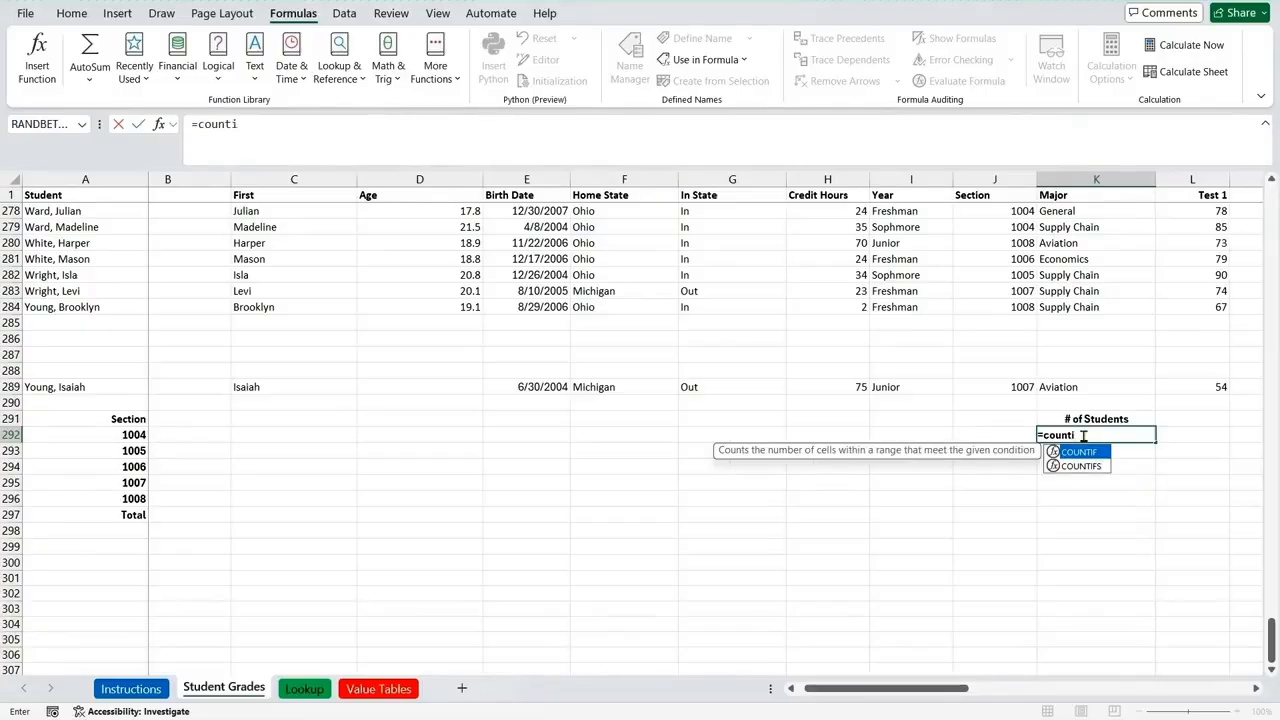
text(f()
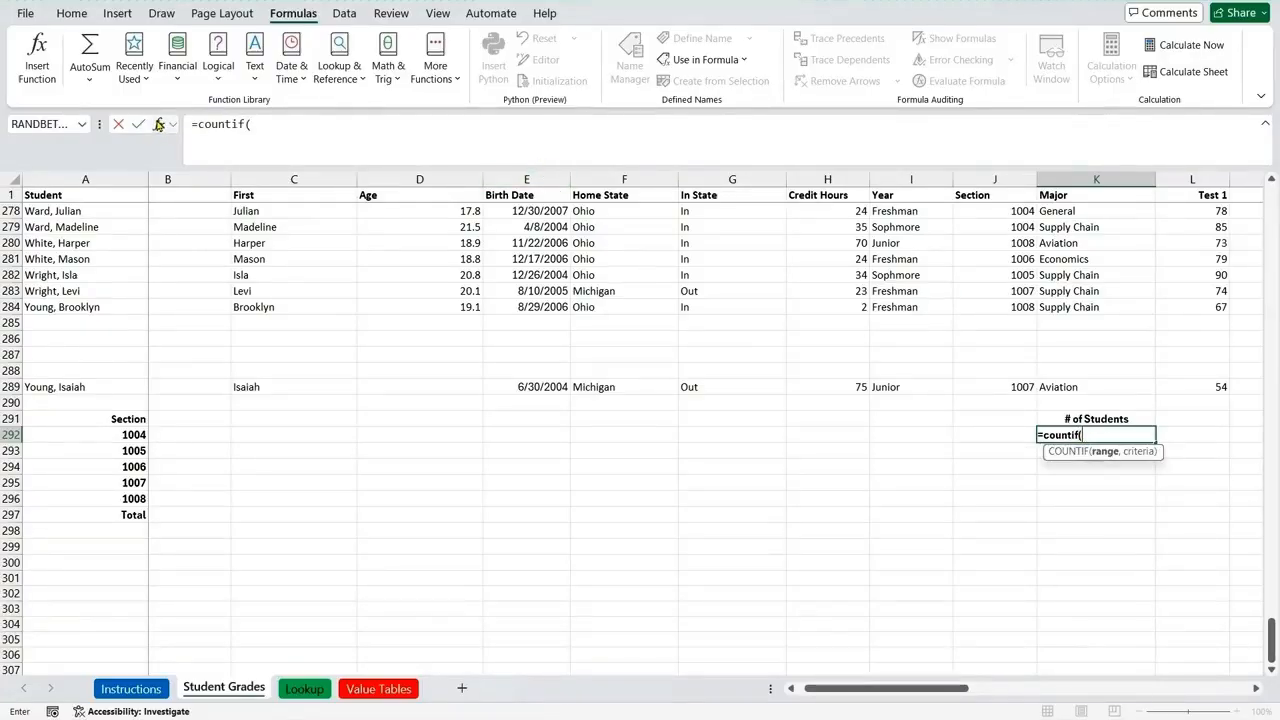
click(159, 124)
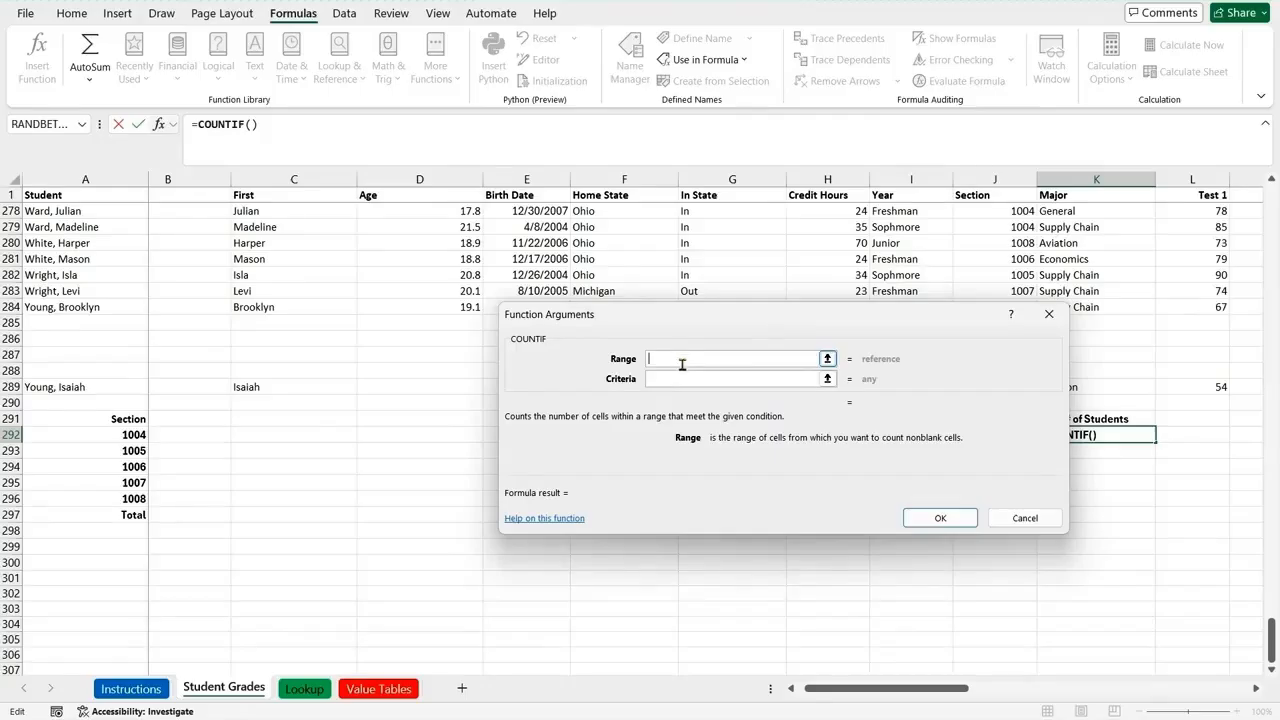
text(Sectio)
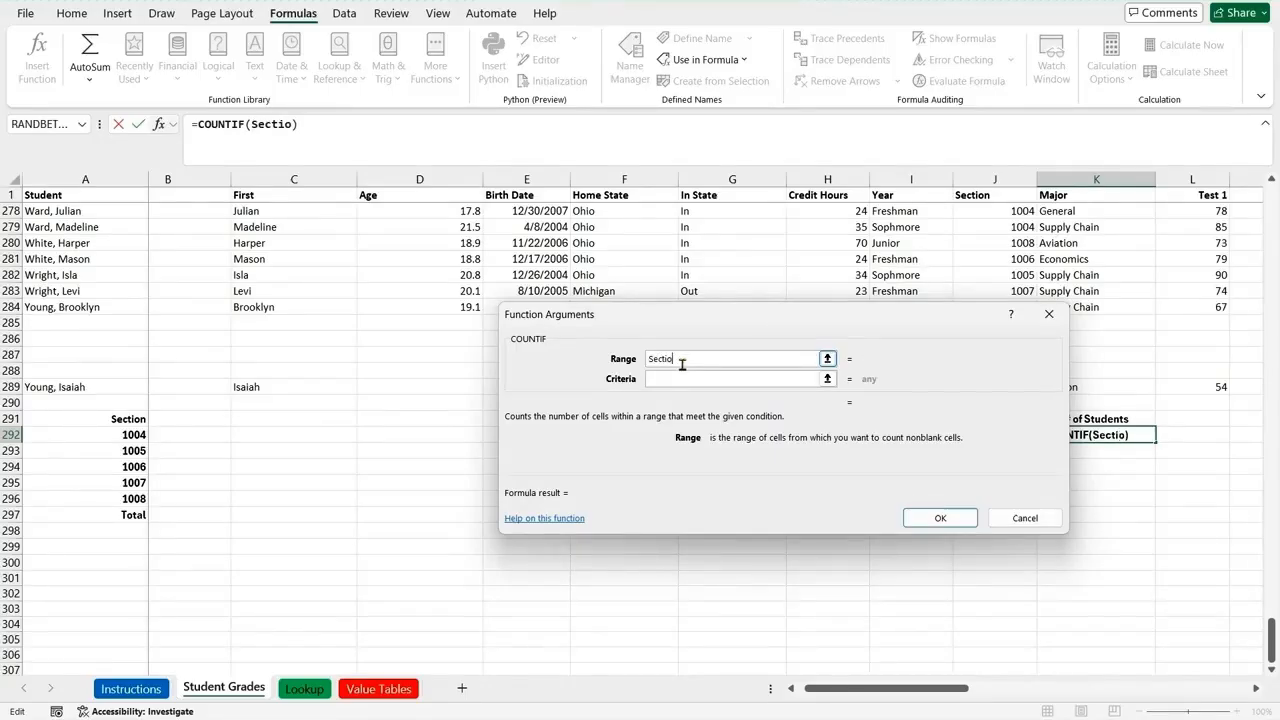
text(n)
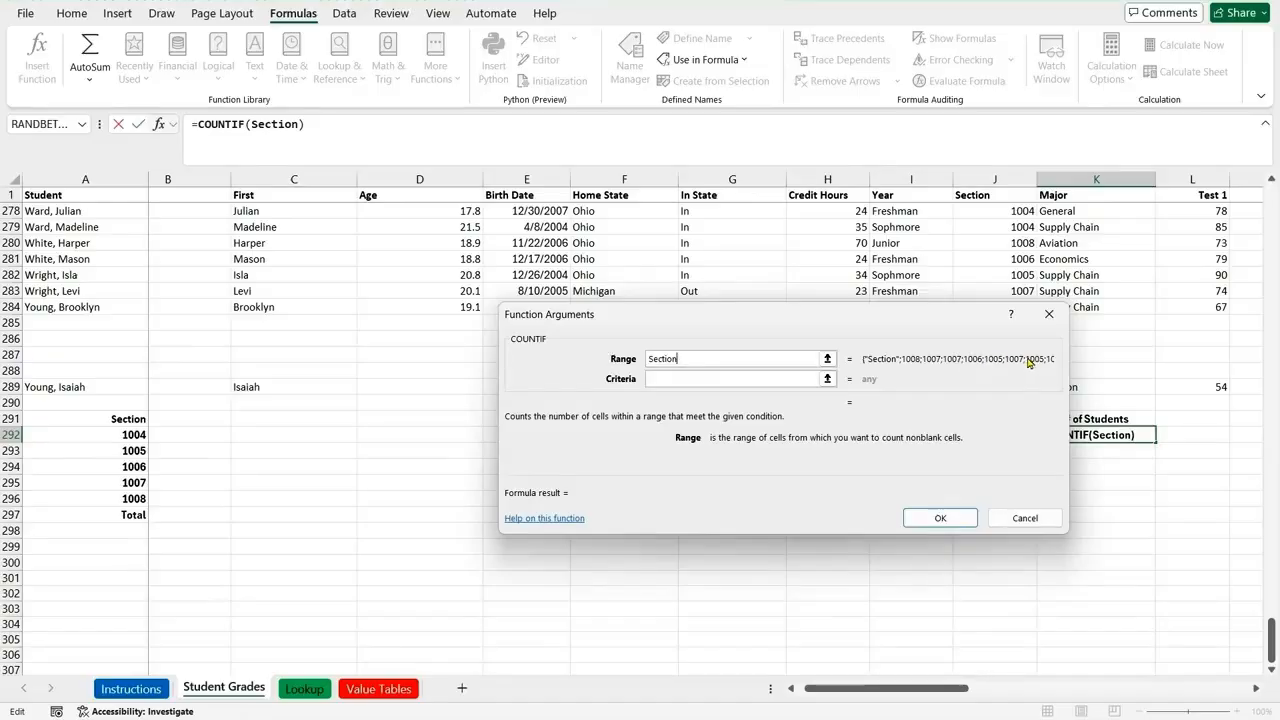
click(677, 378)
click(663, 377)
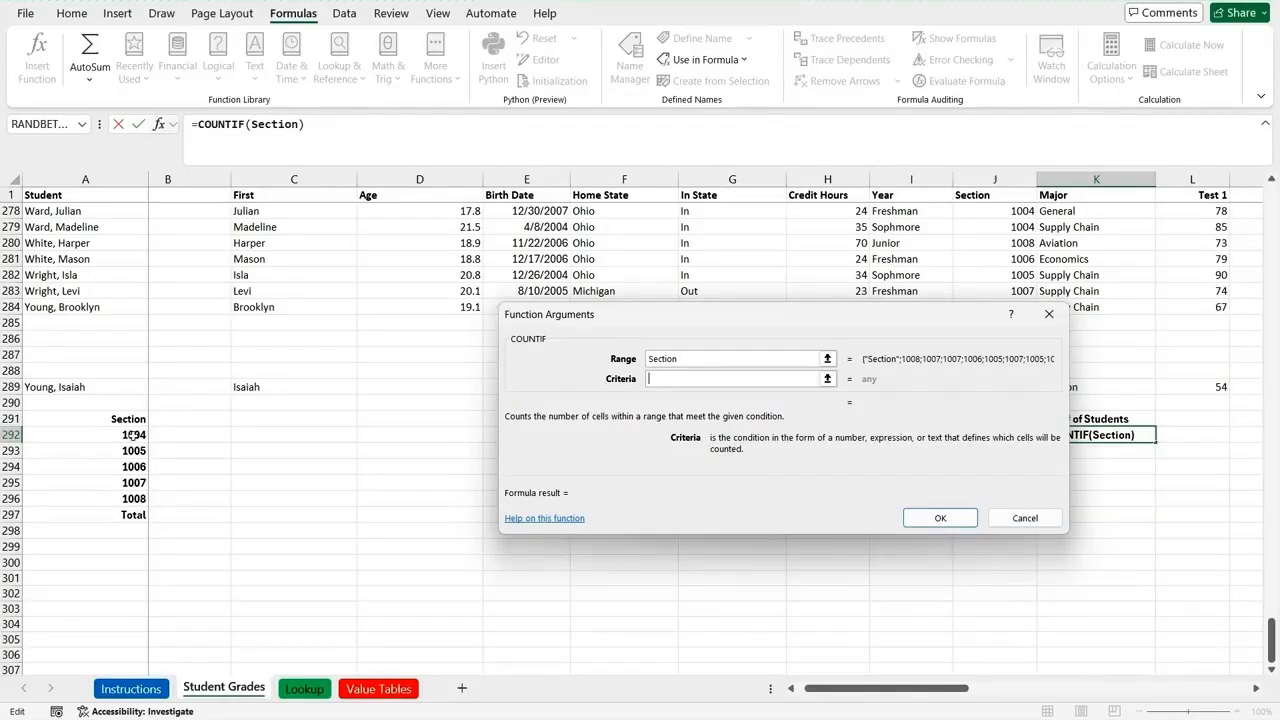
click(133, 434)
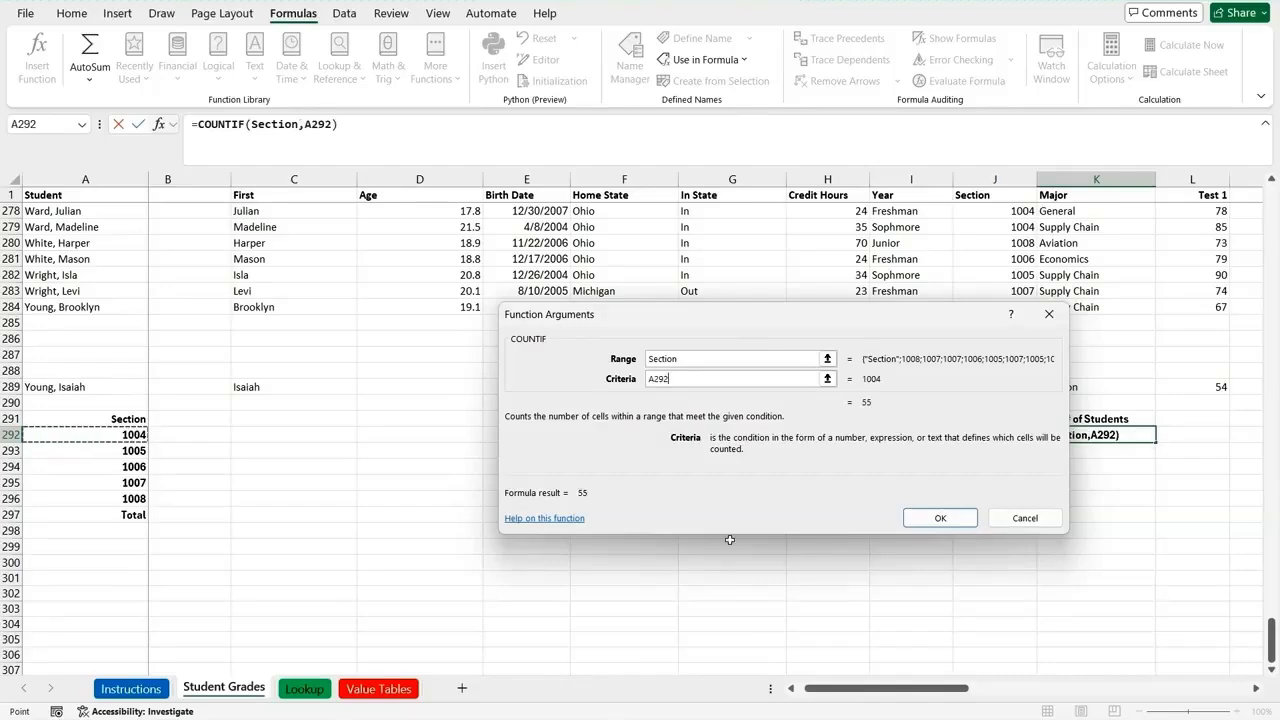
click(940, 519)
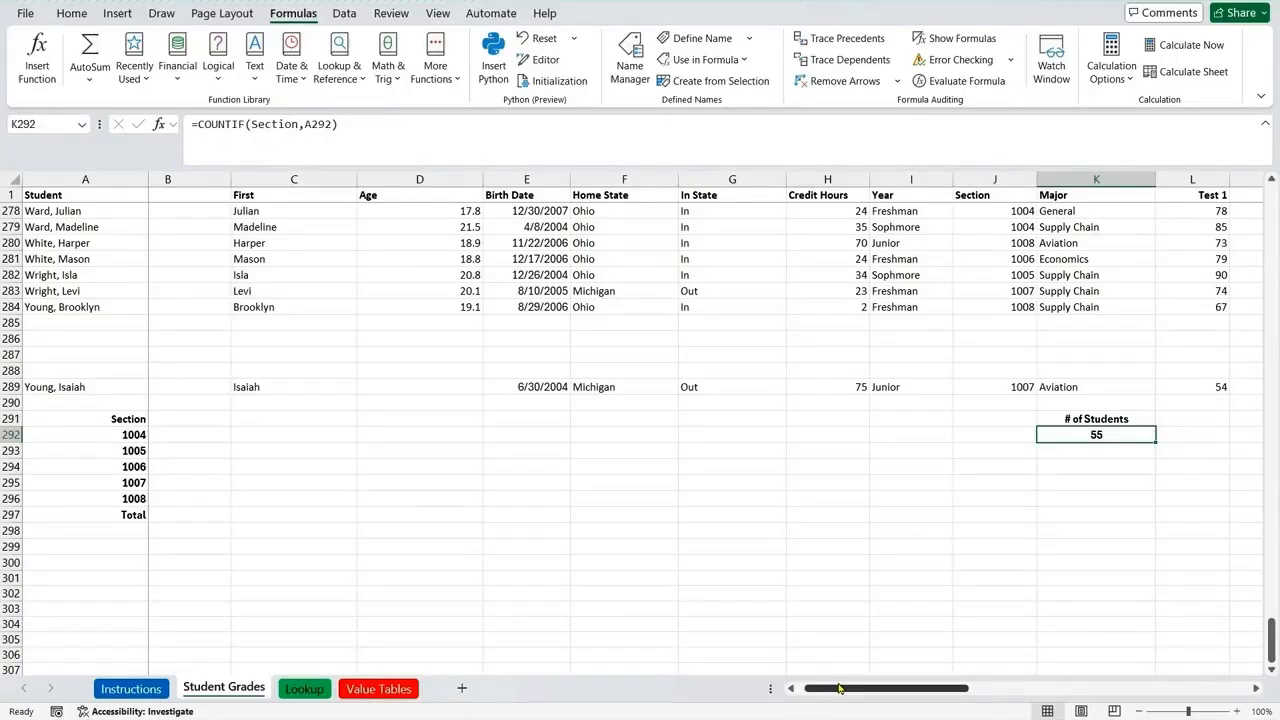
Step: Copy the COUNTIF formula from K292 down to K296 and check the copied formula in K293
drag(838, 689, 885, 696)
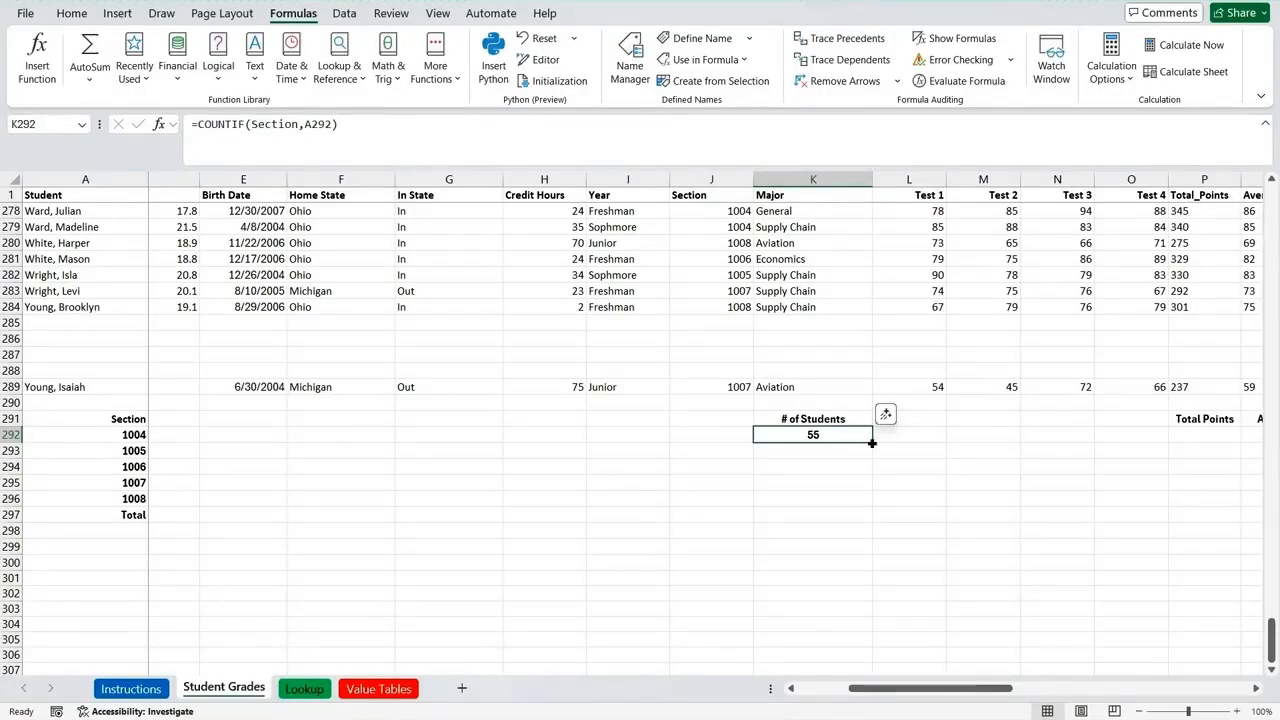
drag(872, 442, 872, 501)
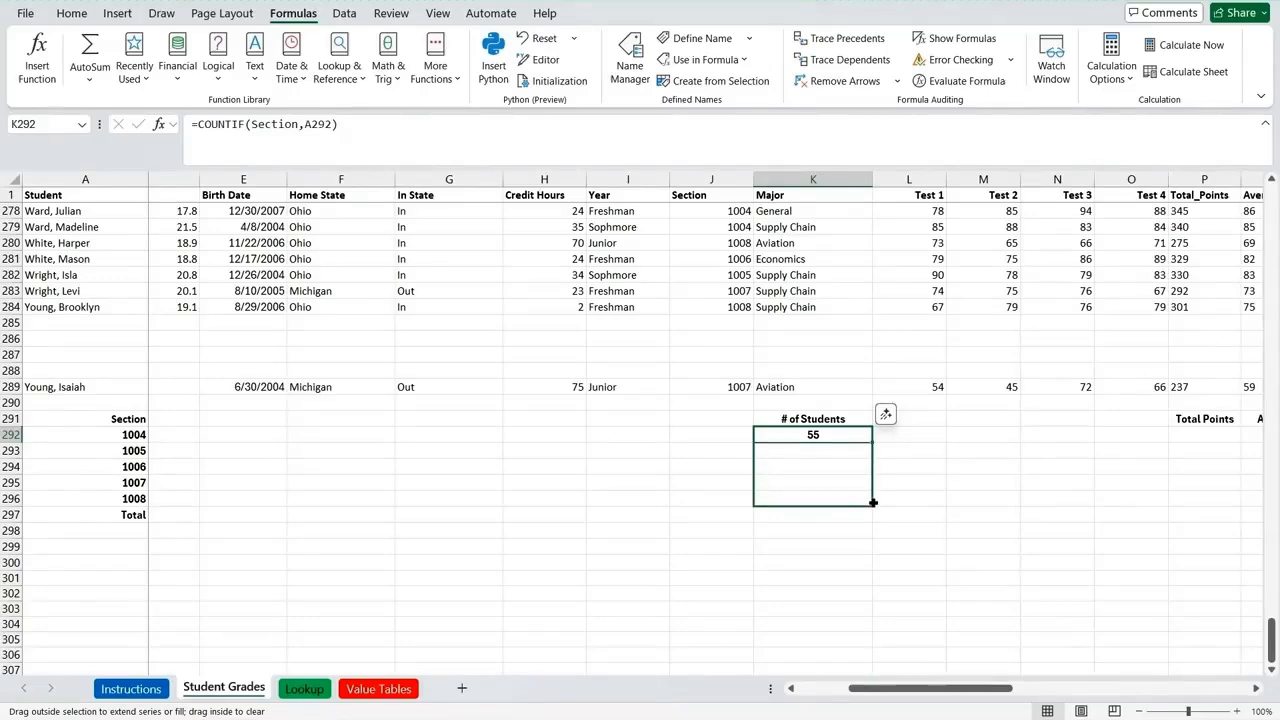
drag(872, 503, 872, 503)
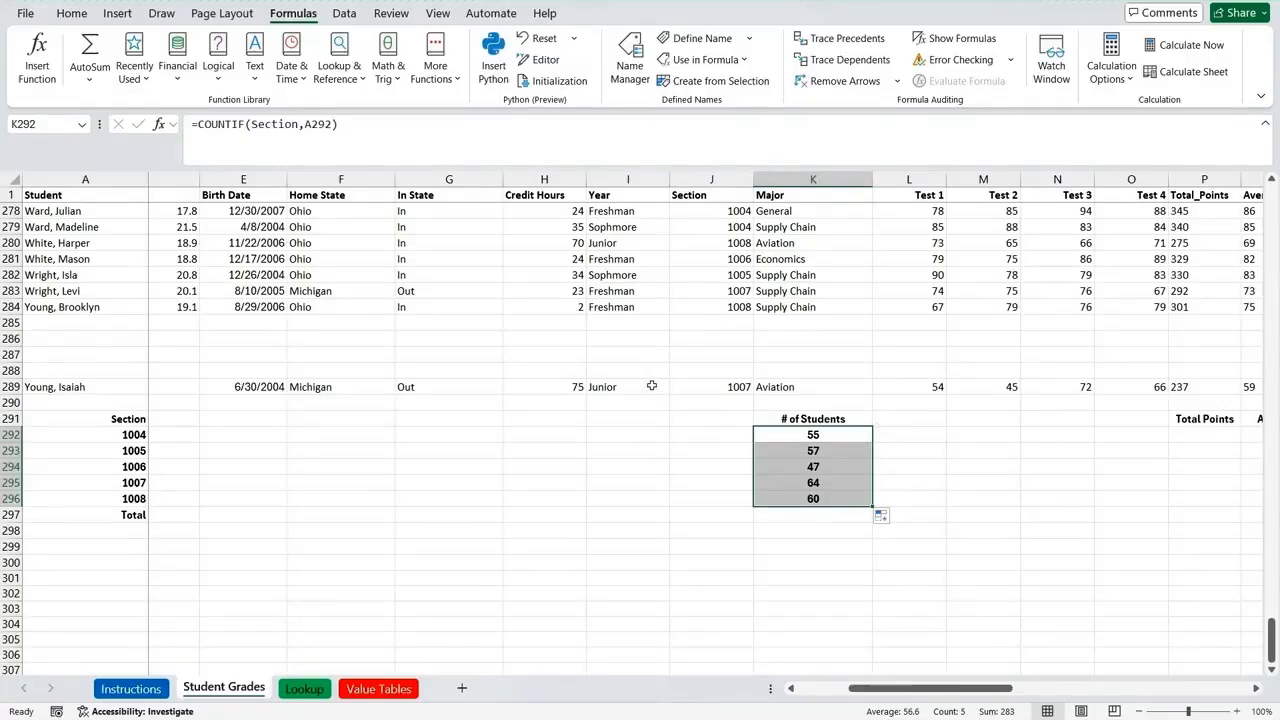
click(828, 452)
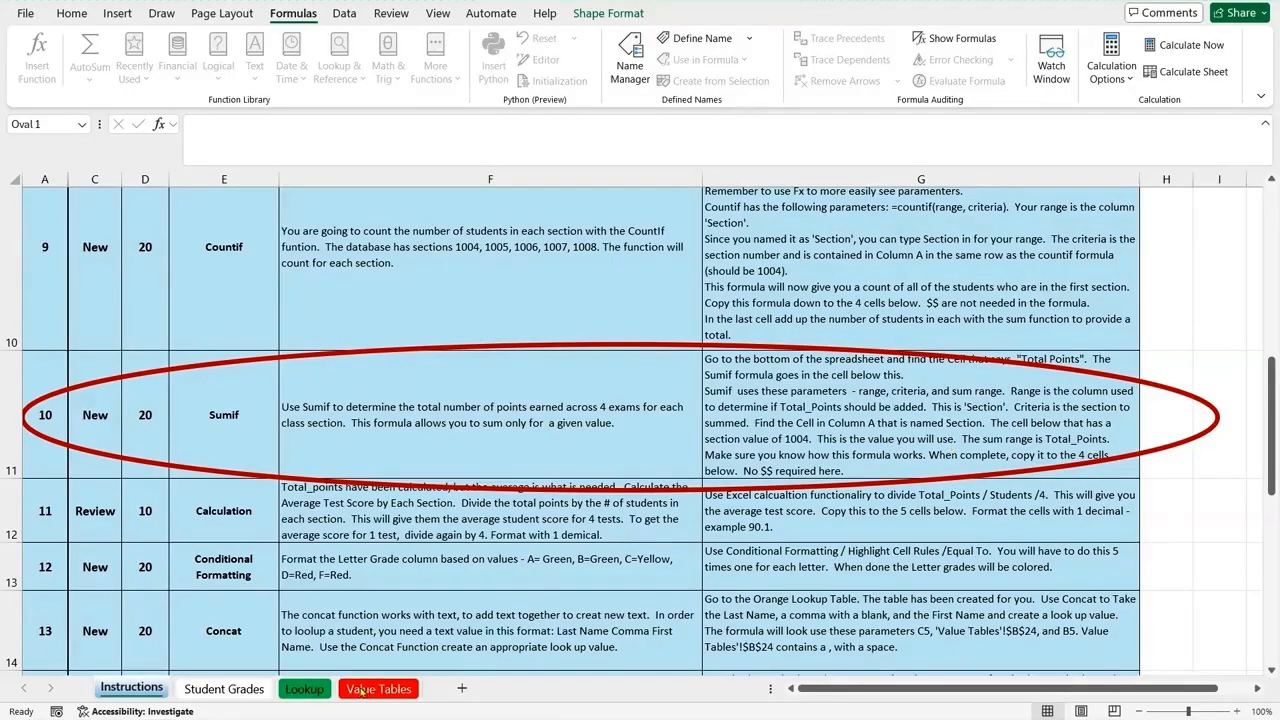
Step: Start a SUMIF function in cell P292 under Total Points on the Student Grades sheet, with Section as the range
click(227, 689)
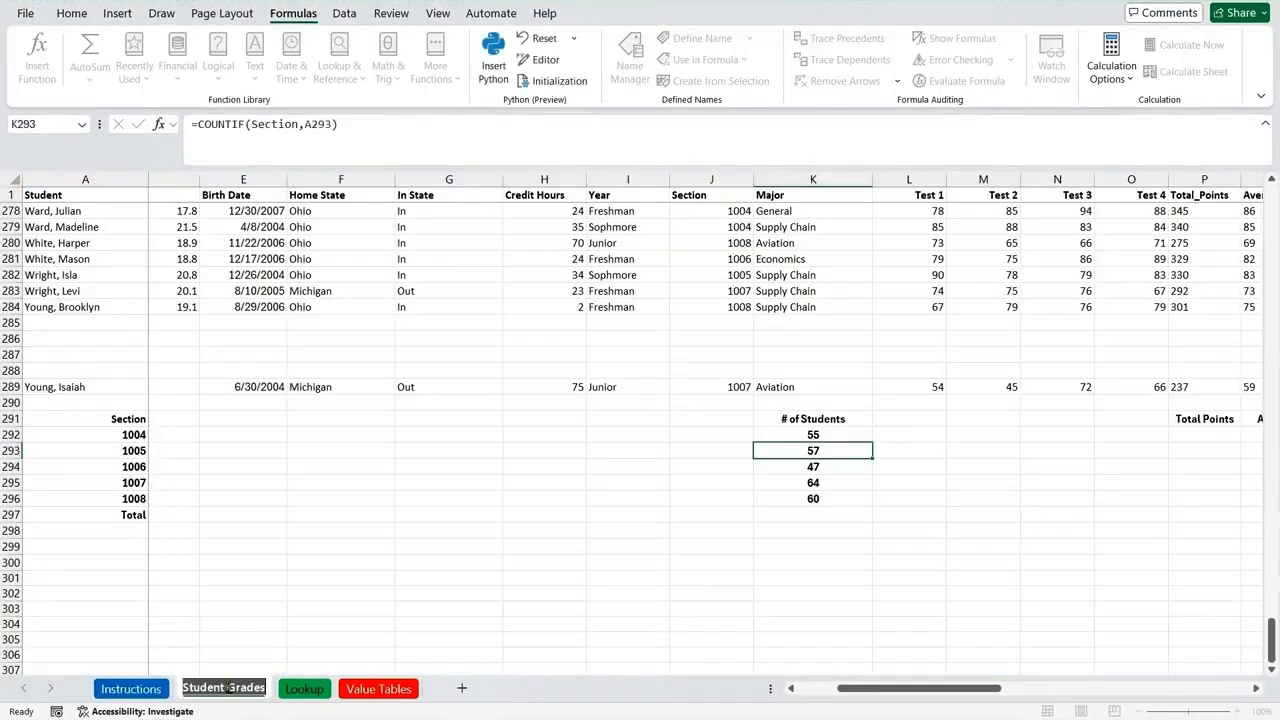
click(1202, 437)
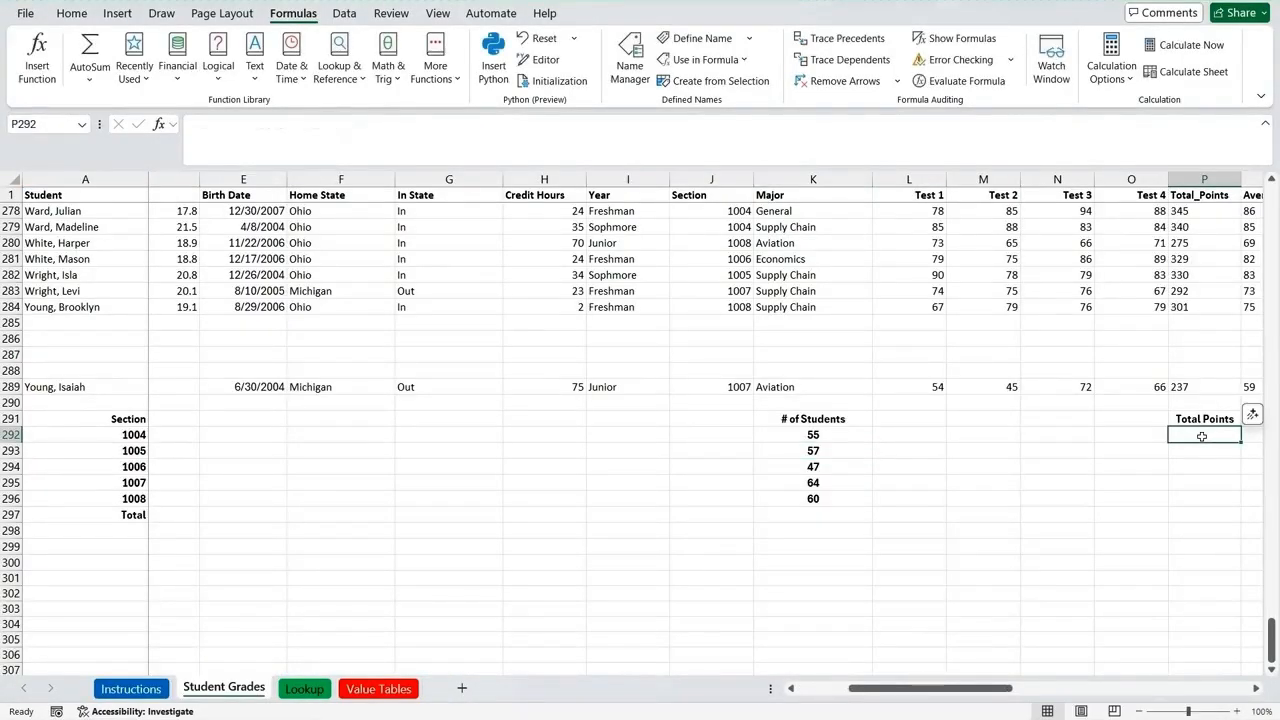
text(=)
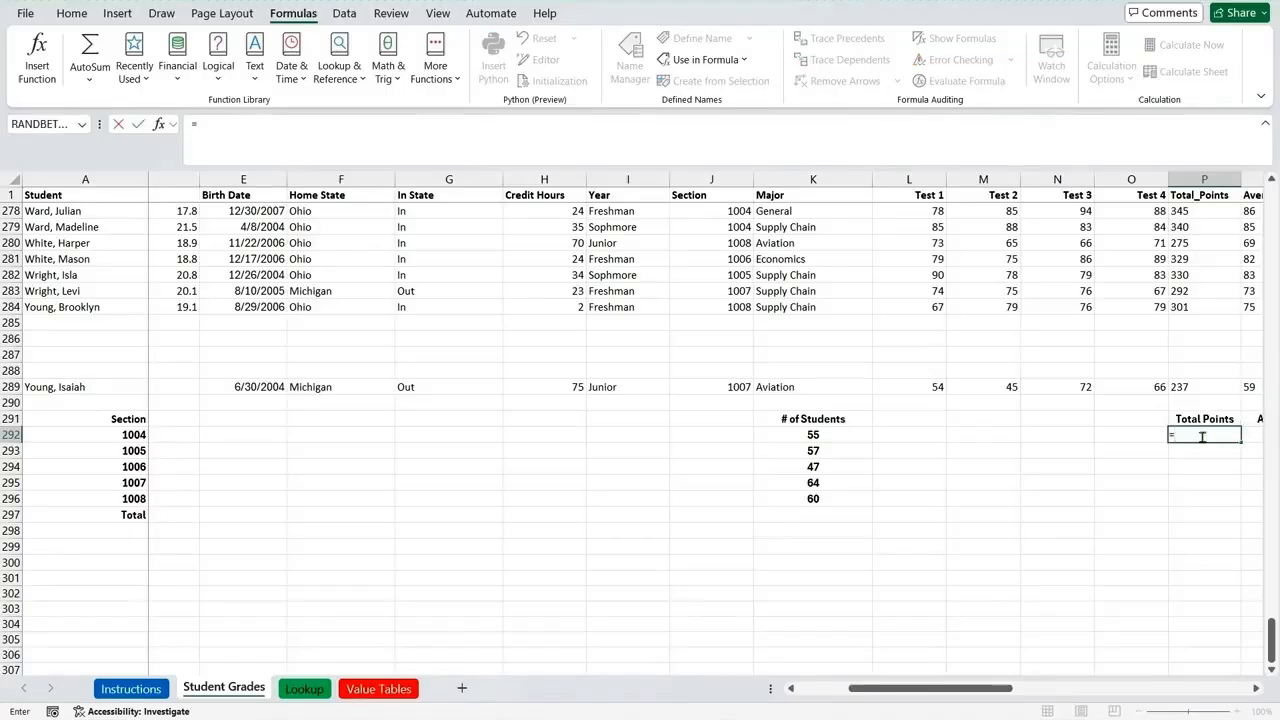
text(sumif)
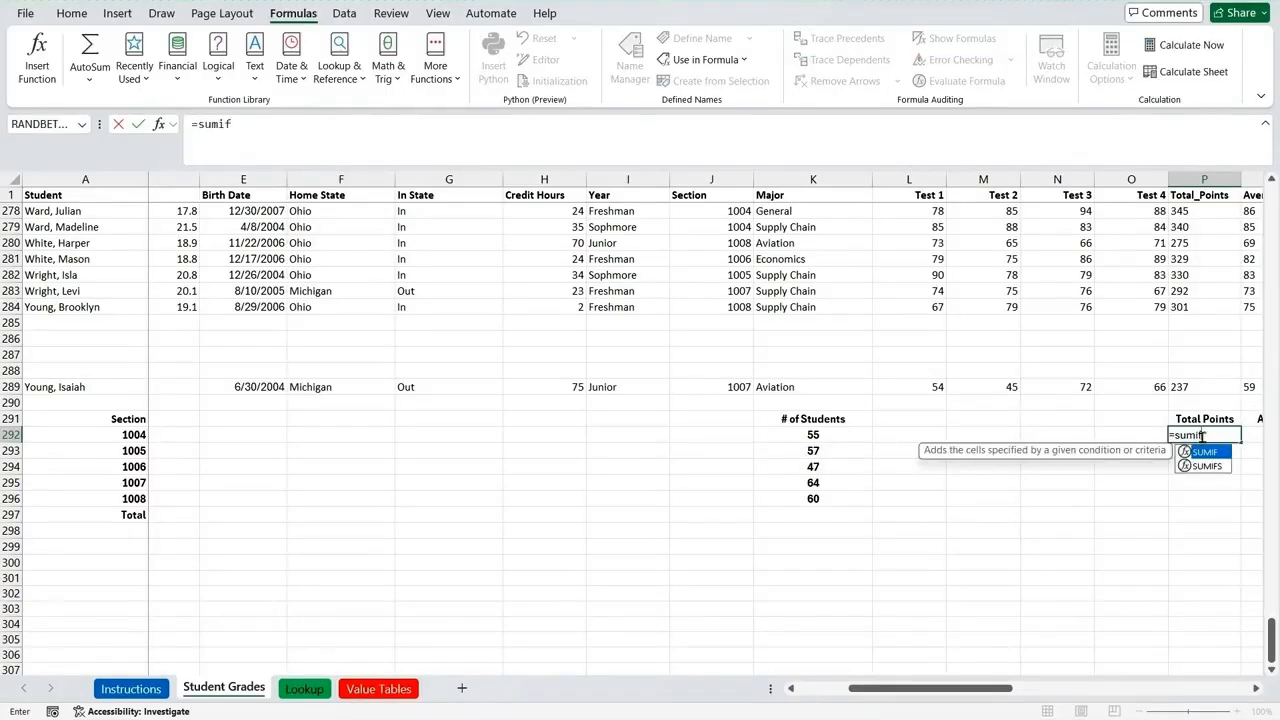
text(()
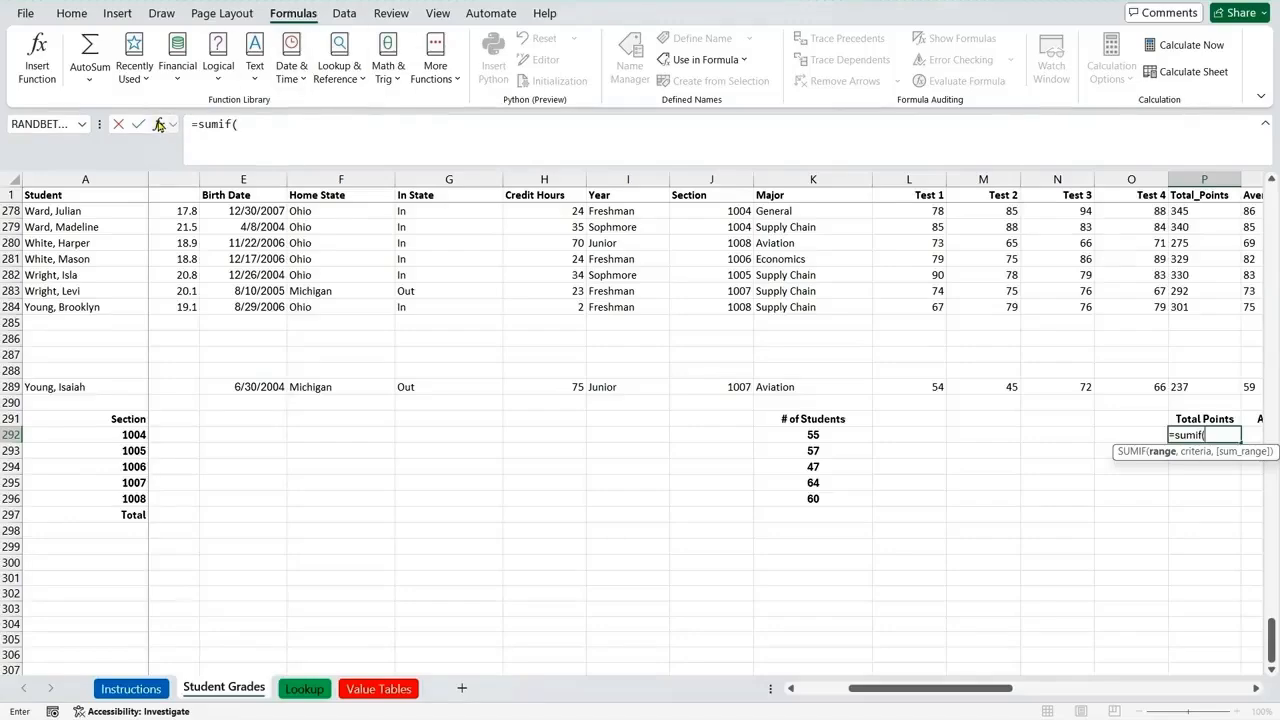
click(159, 124)
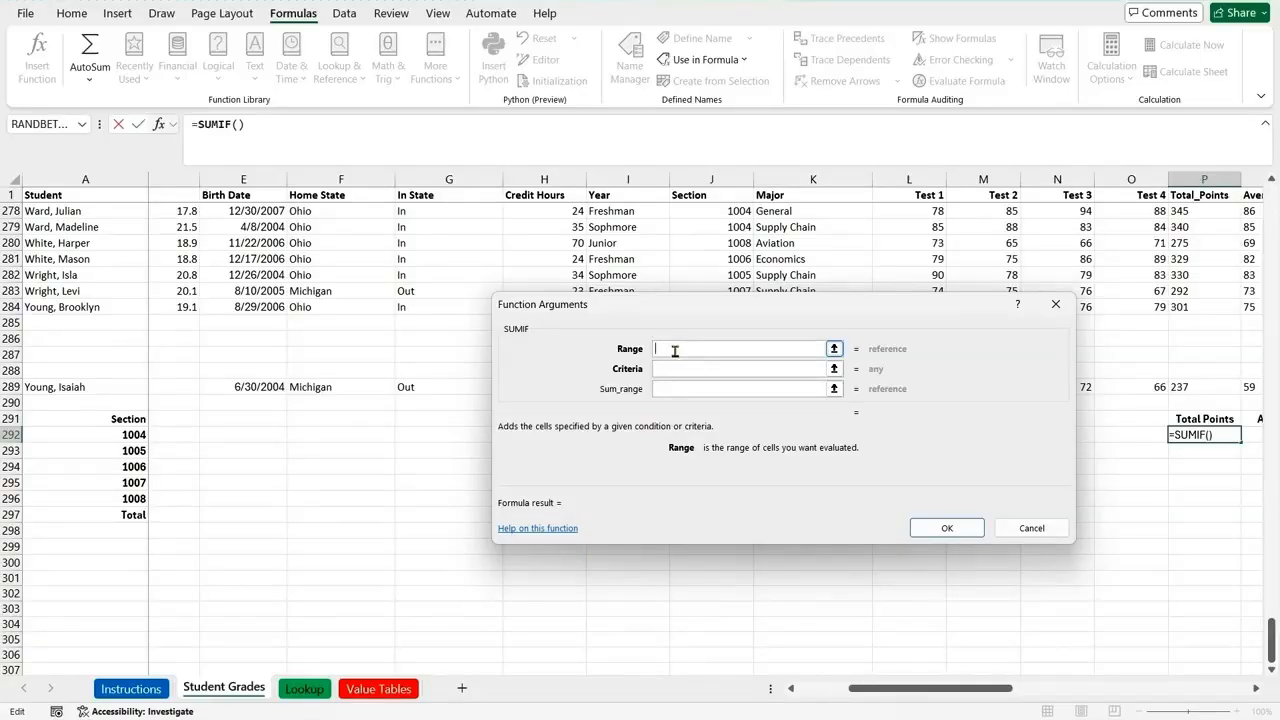
text(Section)
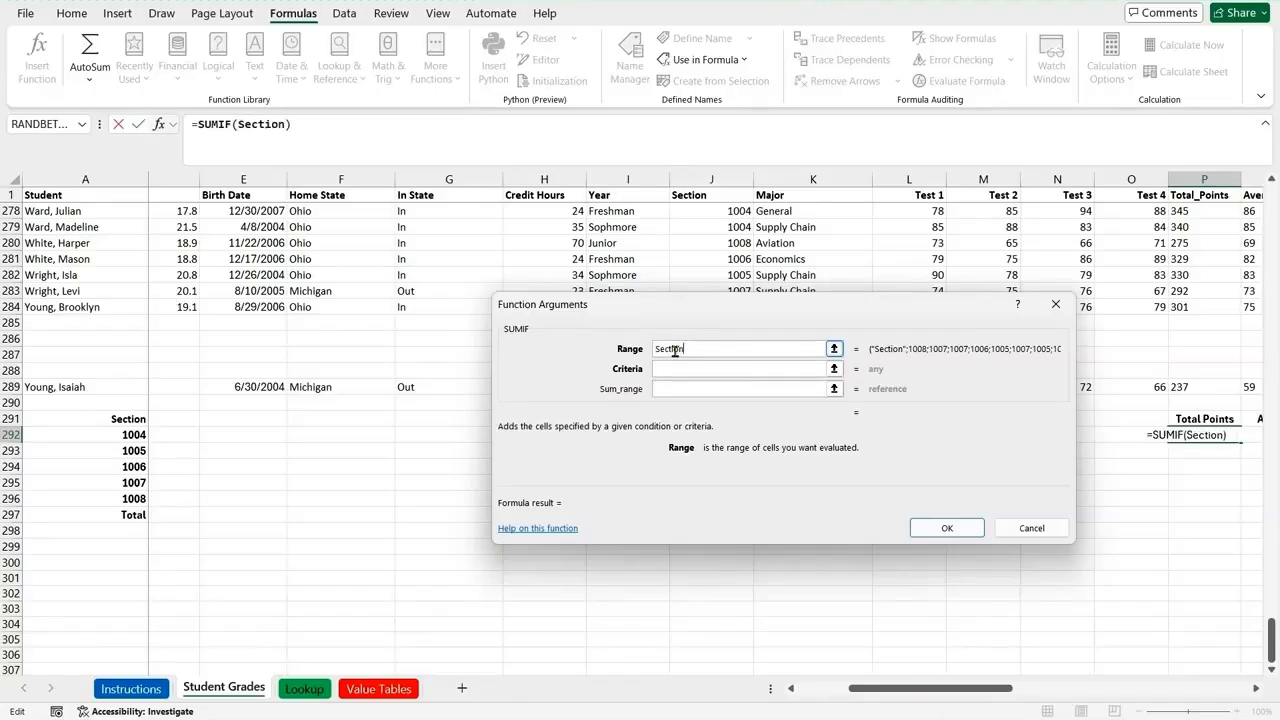
Step: Complete the SUMIF in P292 with criteria A292 and sum range Total_Points
click(745, 388)
click(700, 372)
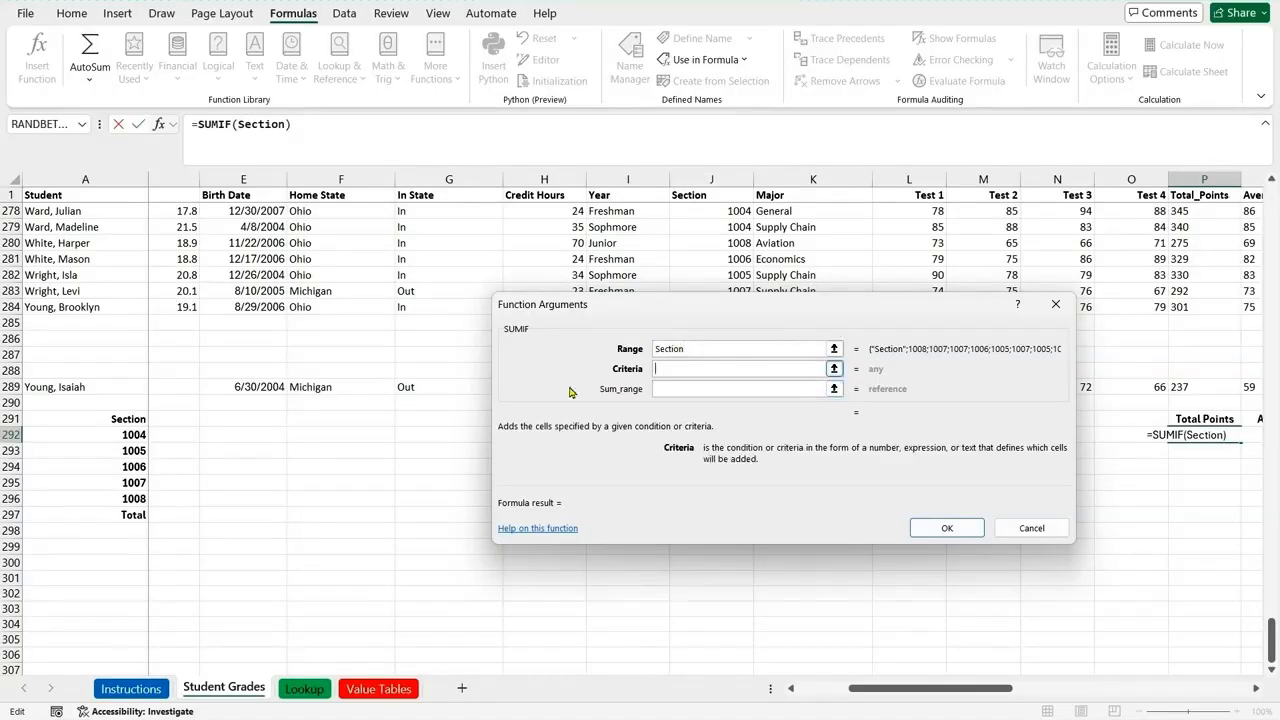
click(130, 436)
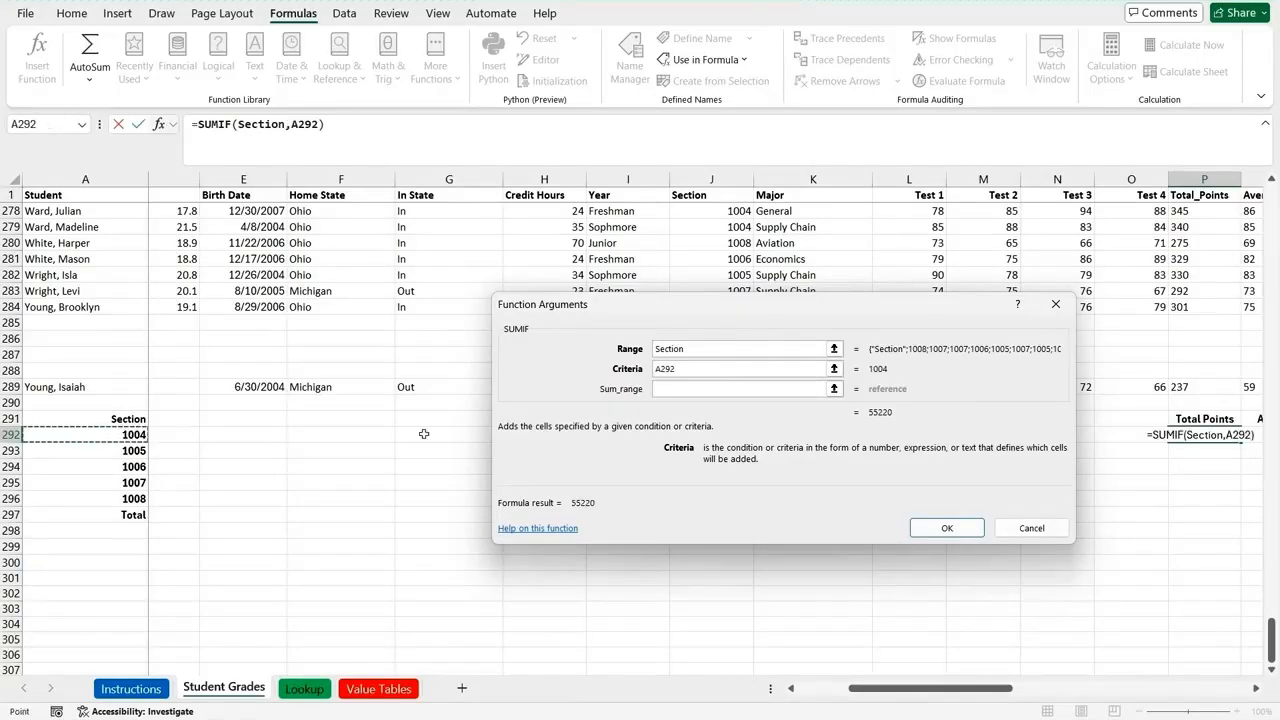
click(688, 388)
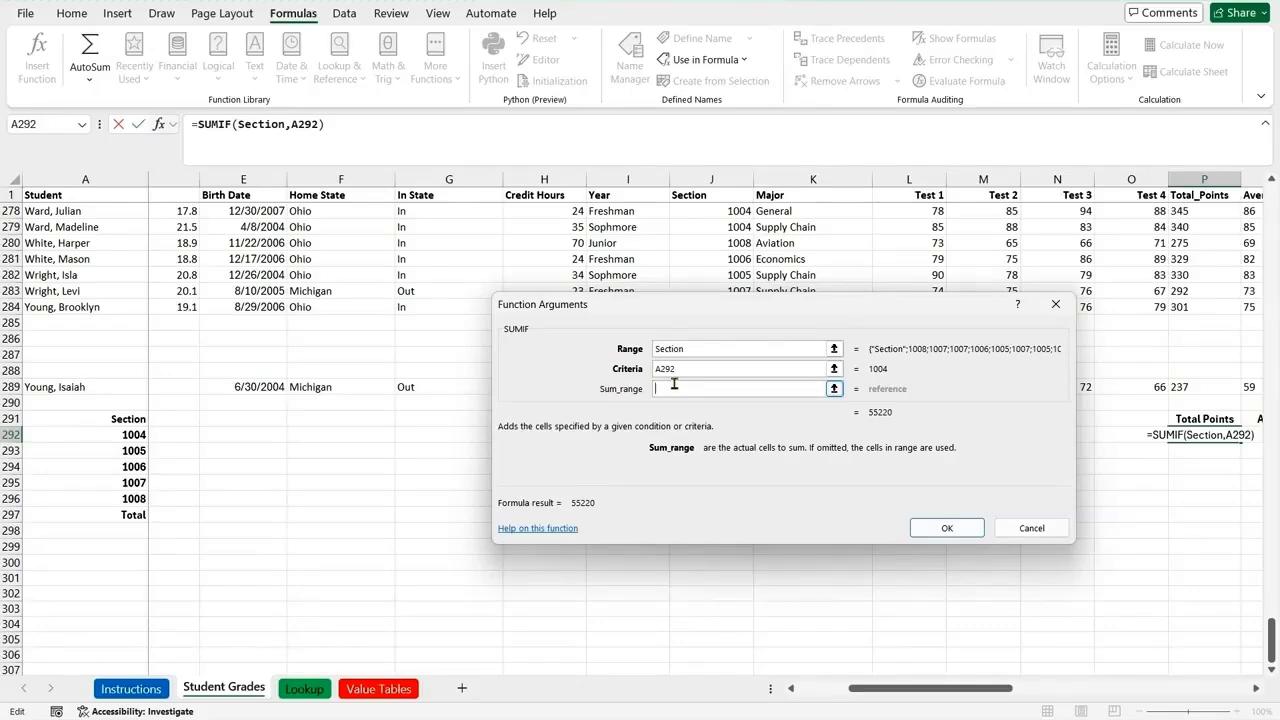
text(To)
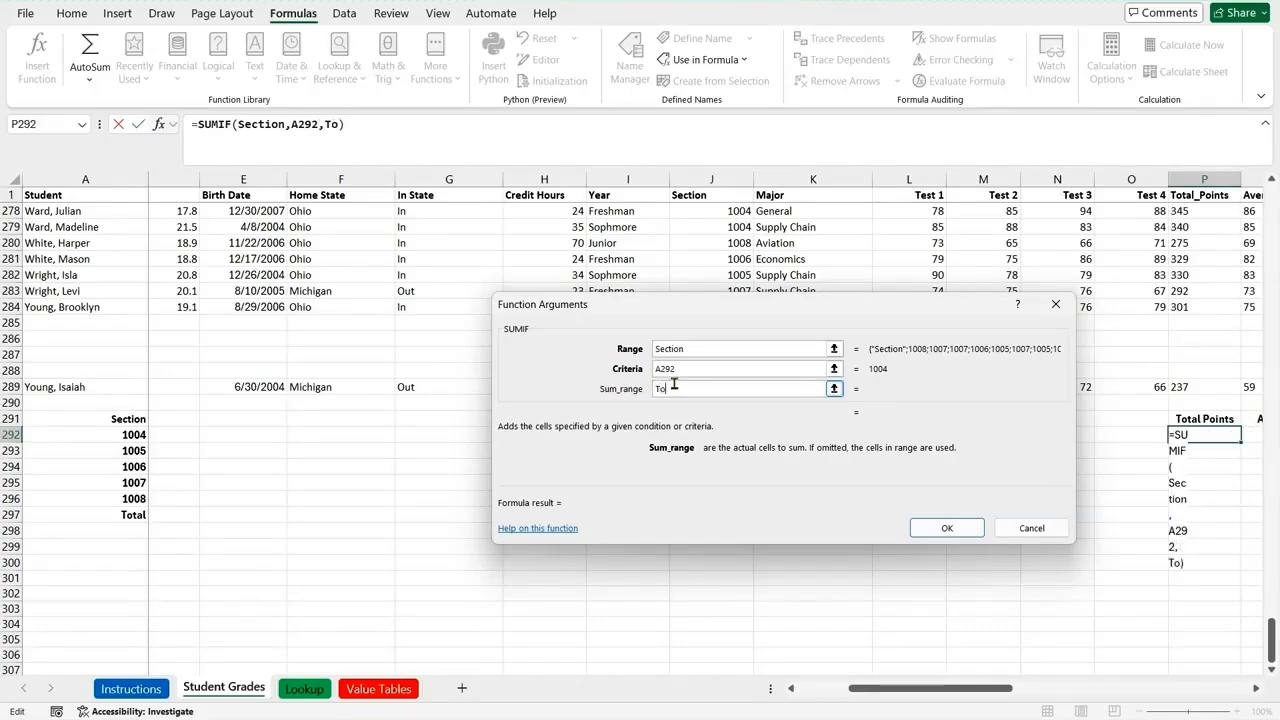
text(tal_Points)
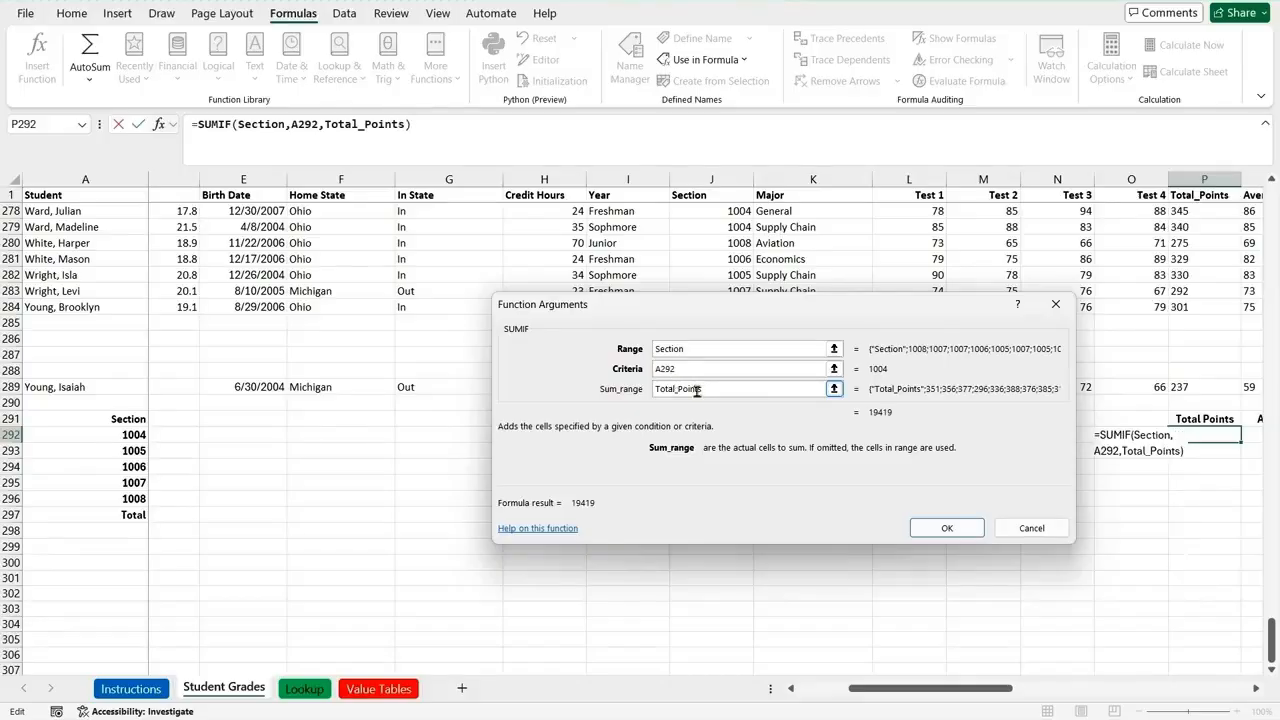
click(938, 527)
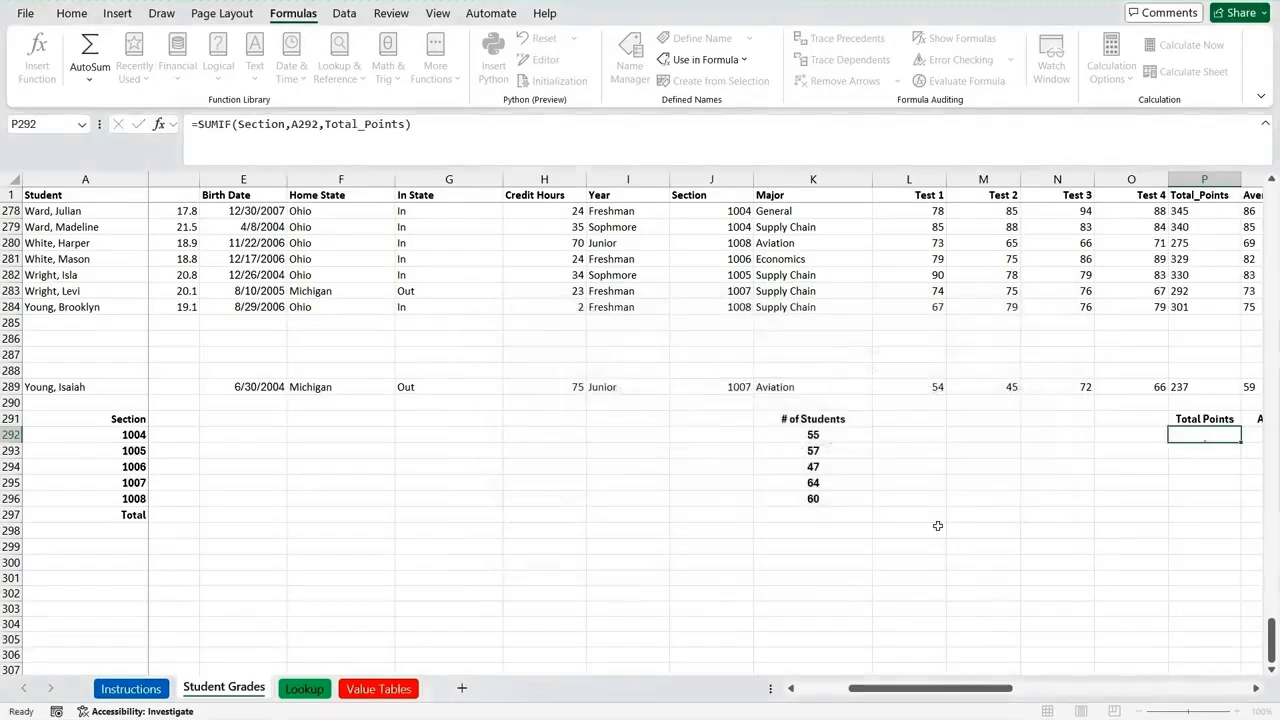
Step: Copy the SUMIF formula from P292 down to P296
click(1256, 688)
click(1256, 688)
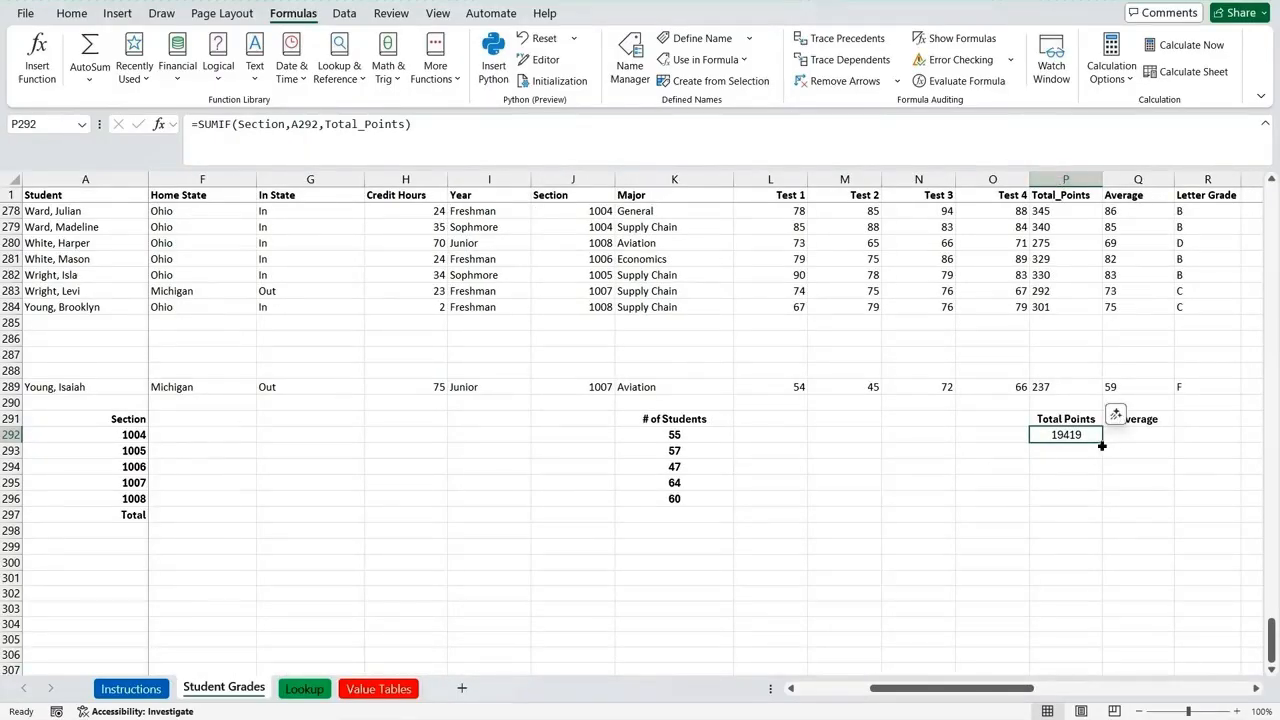
drag(1101, 441, 1101, 503)
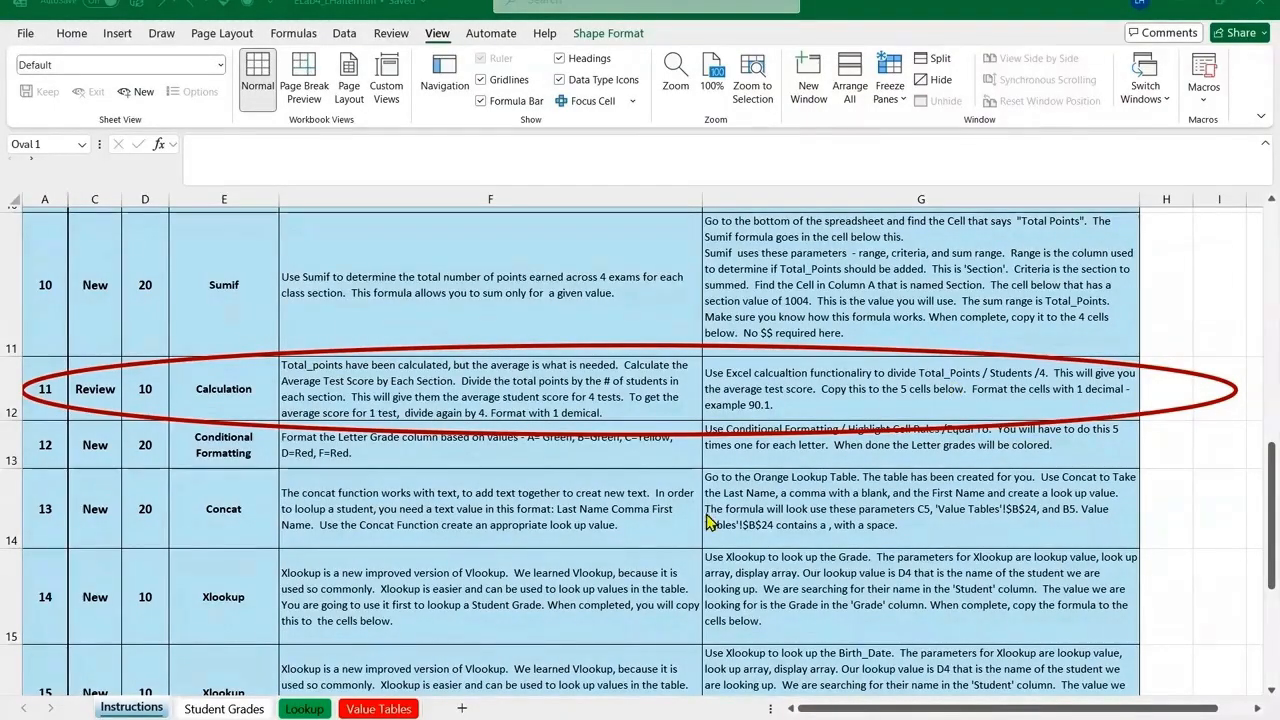
Step: Enter =Q292/K292/4 in cell R292 under Average on the Student Grades sheet and copy it down to R296
click(228, 708)
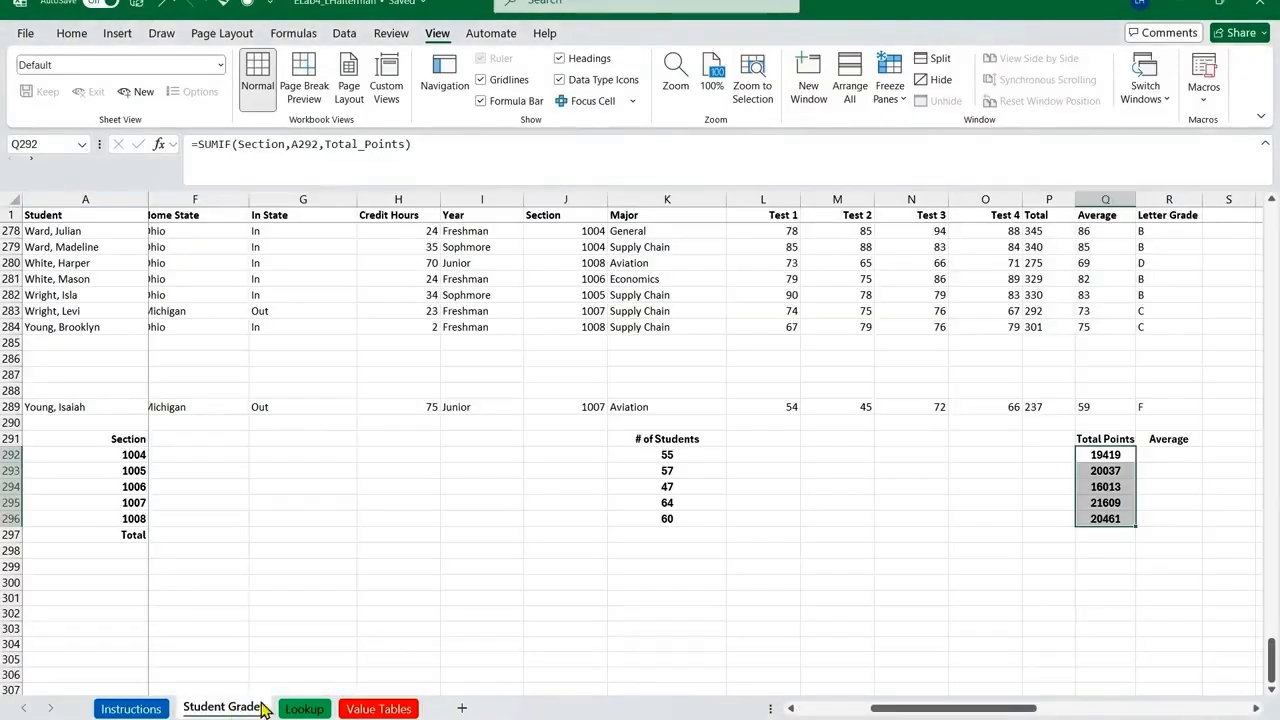
click(1176, 452)
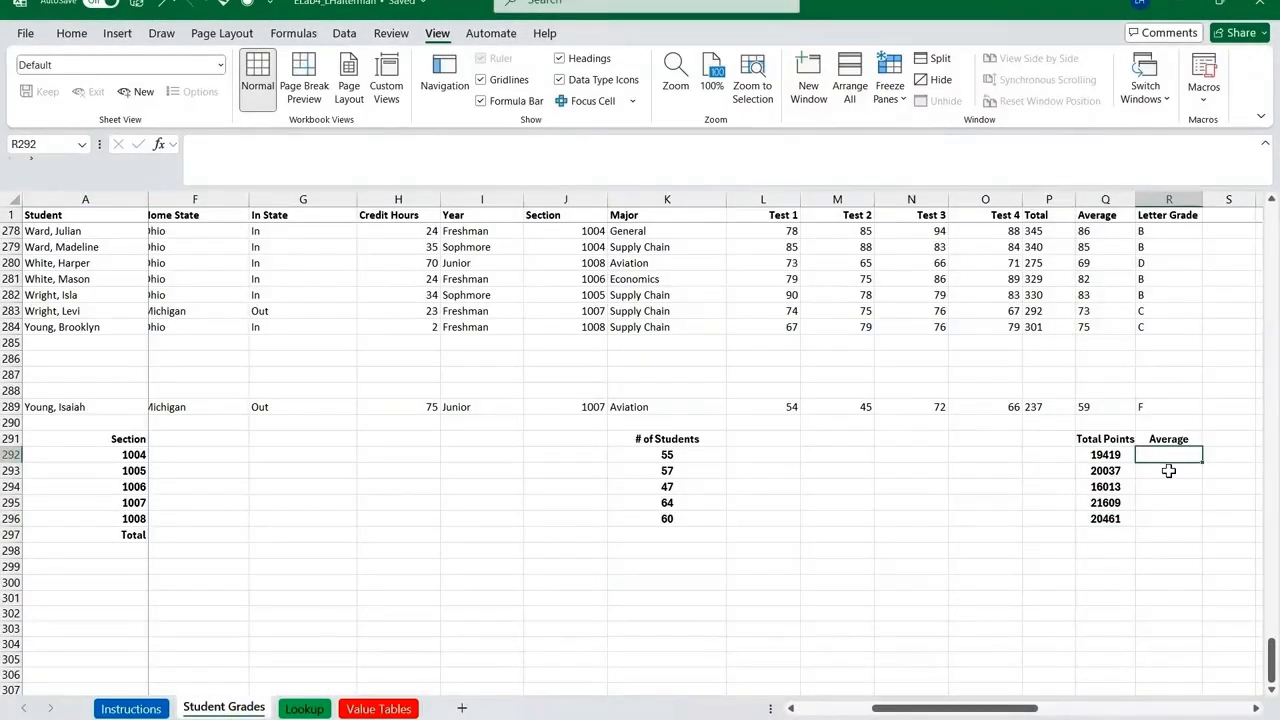
text(=)
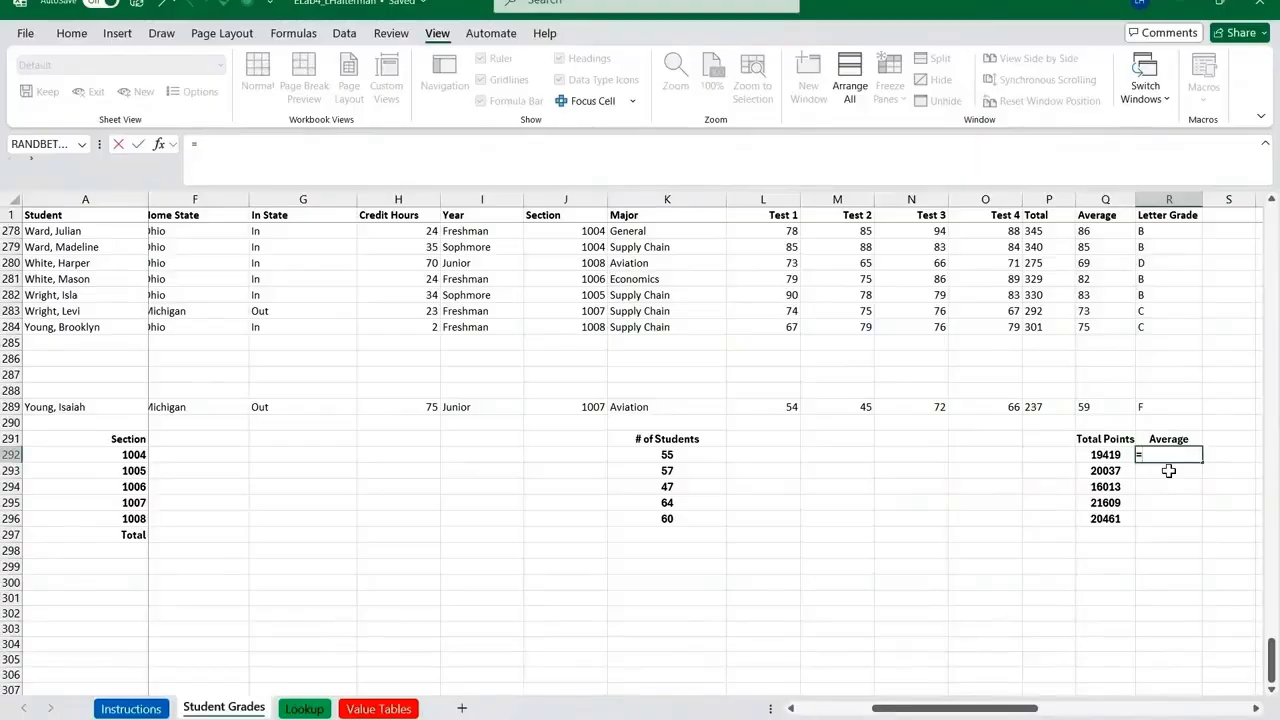
key(Left)
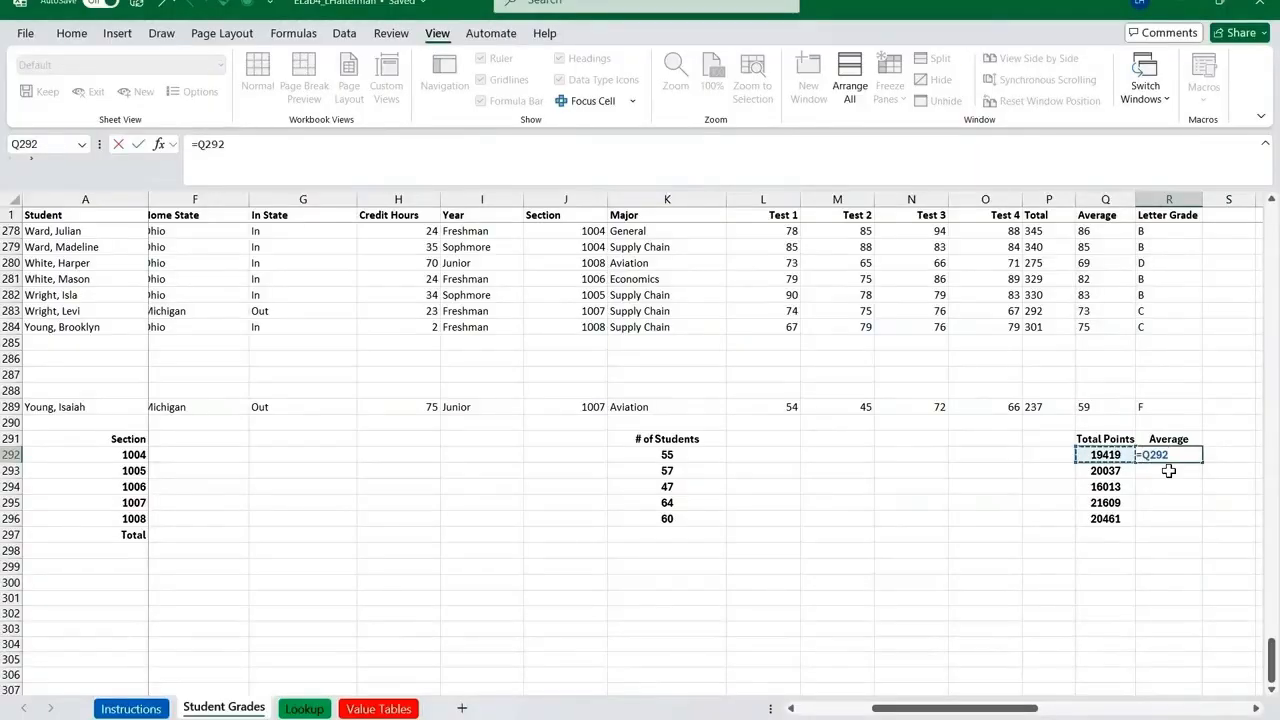
text(/)
key(Left)
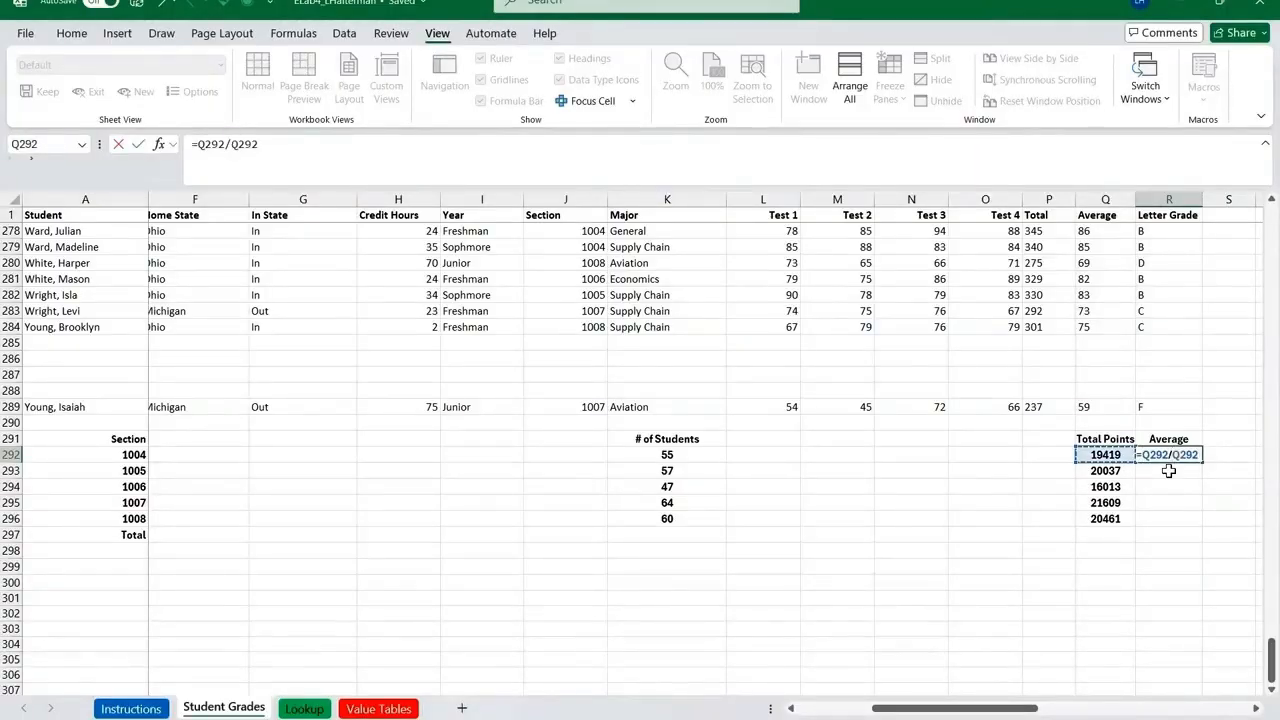
key(Left)
key(Left)
key(Left)
key(Left)
key(Left)
key(Left)
key(Left)
key(Right)
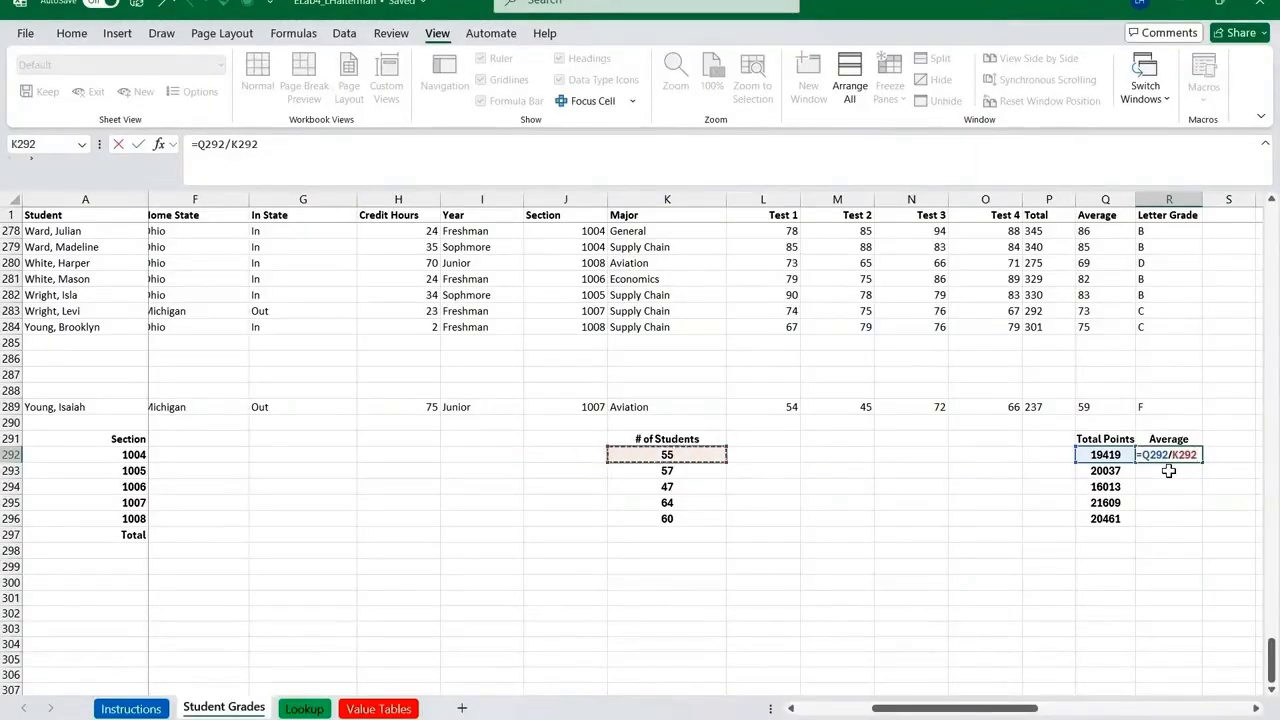
text(/4)
key(Return)
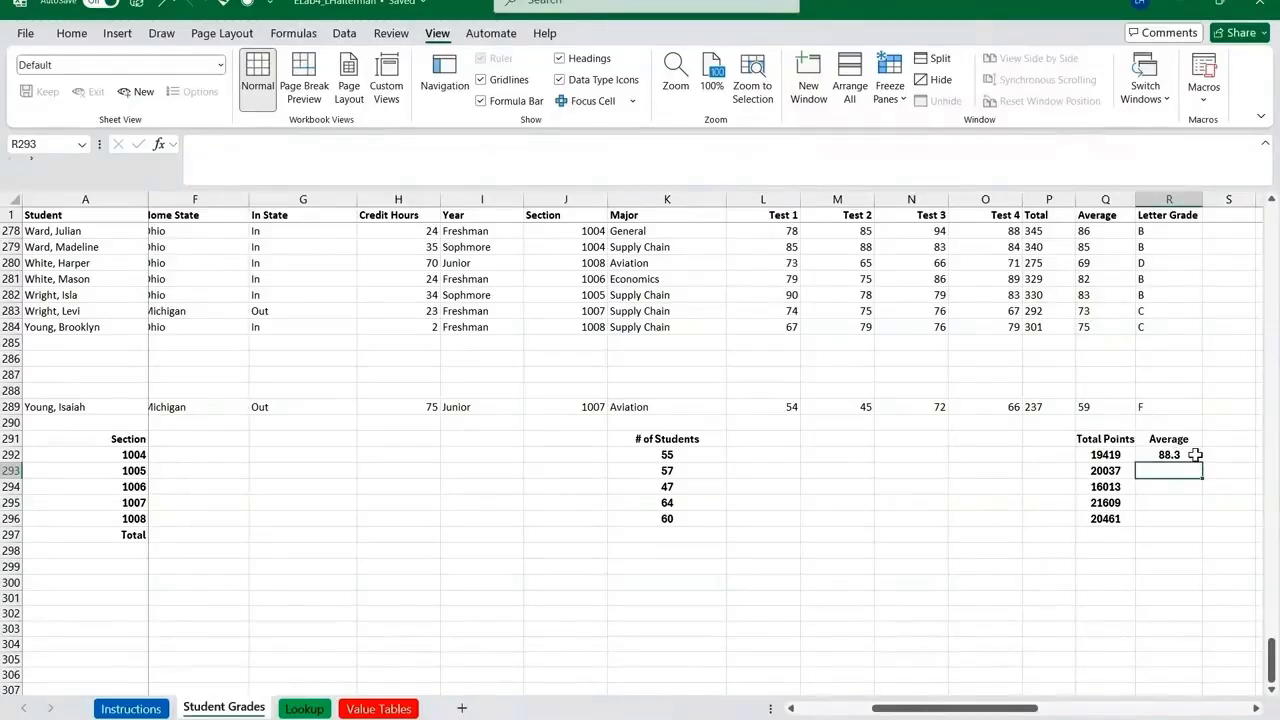
click(1190, 455)
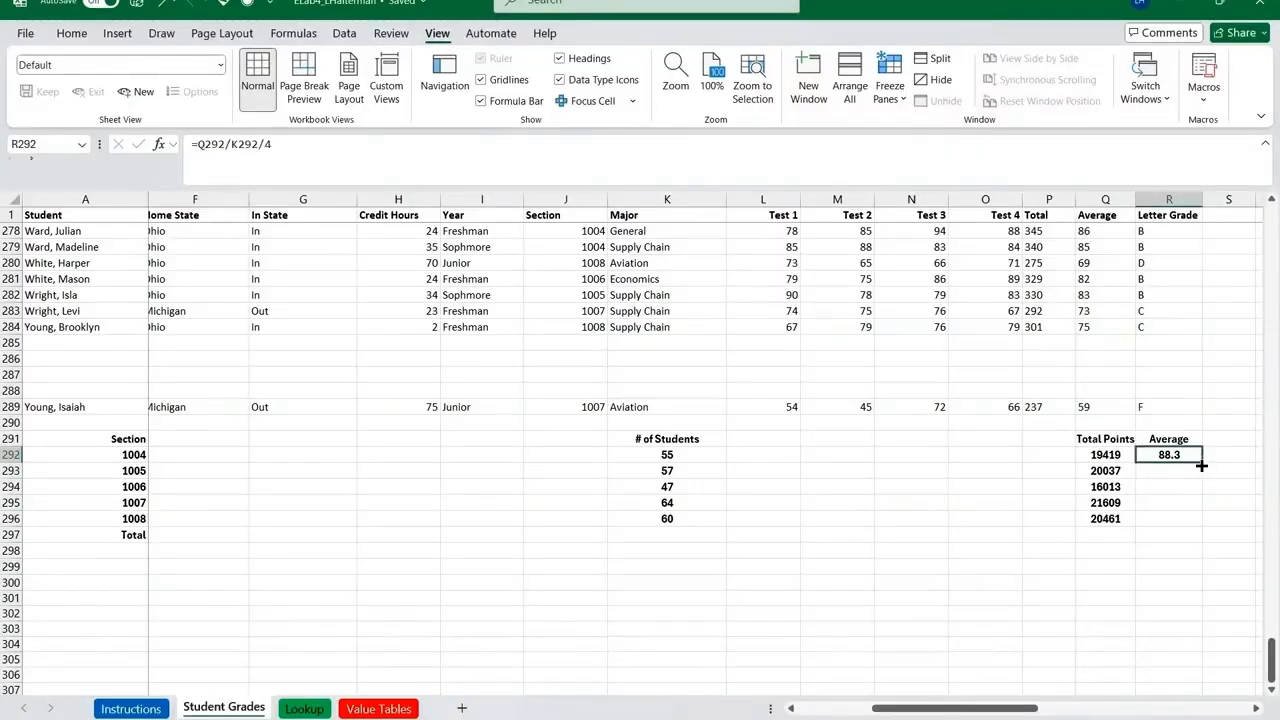
drag(1205, 466, 1202, 527)
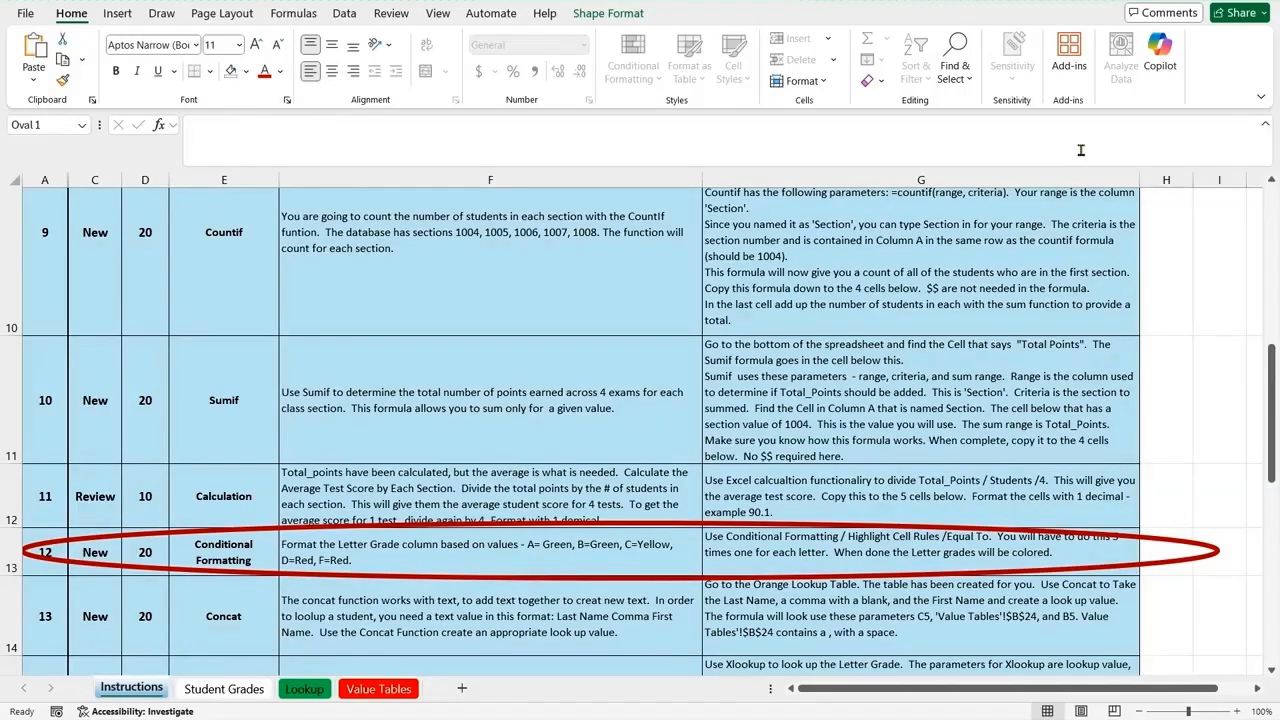
Step: Select the Letter Grade cells R1:R284 on the Student Grades sheet
click(220, 689)
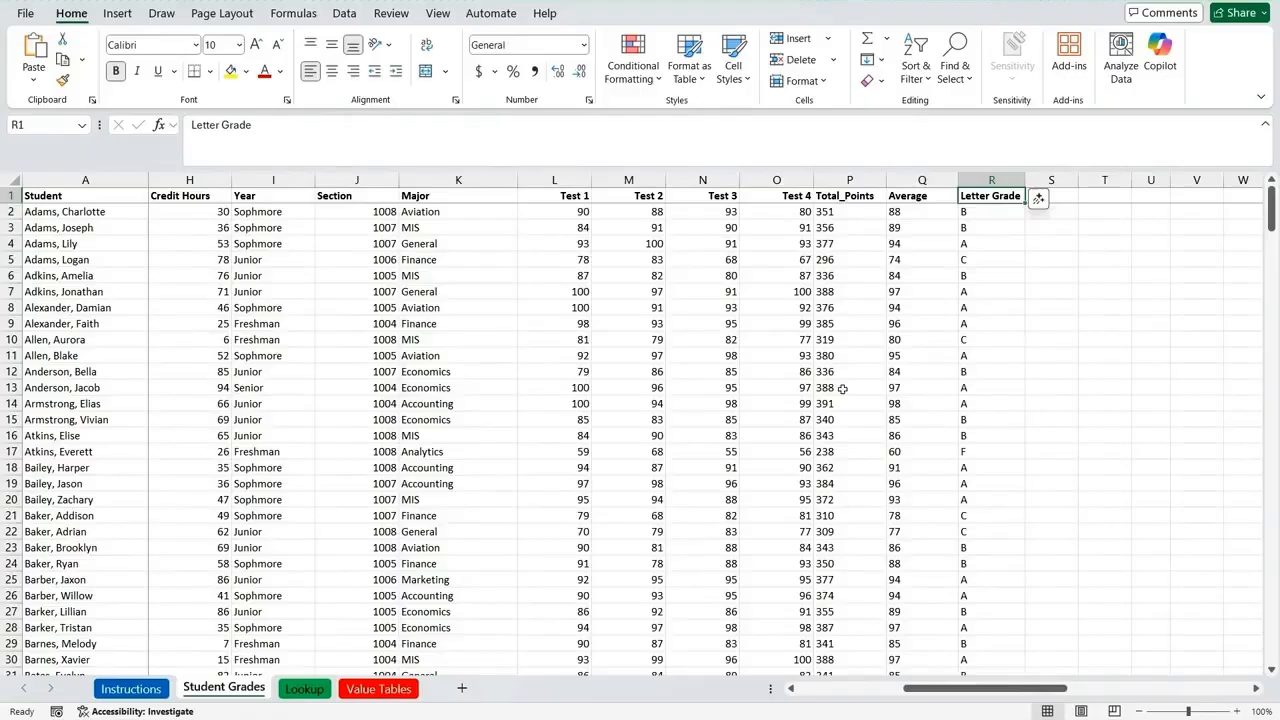
click(985, 180)
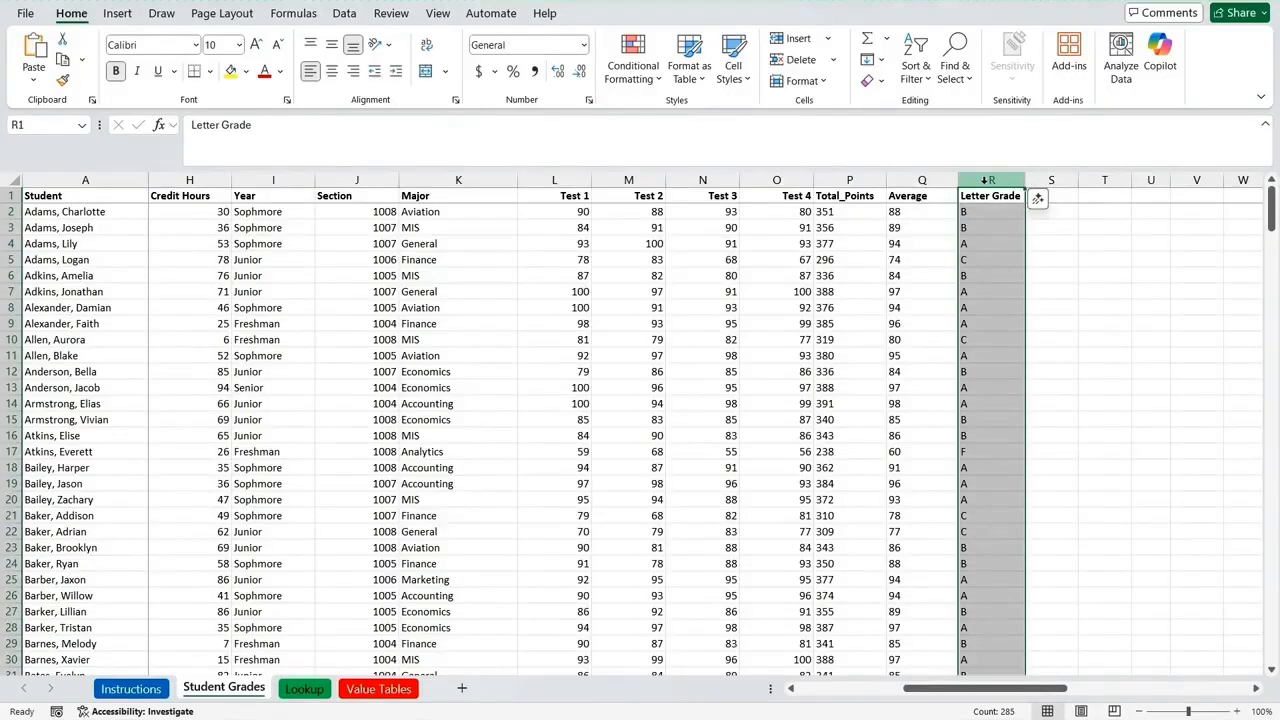
click(985, 203)
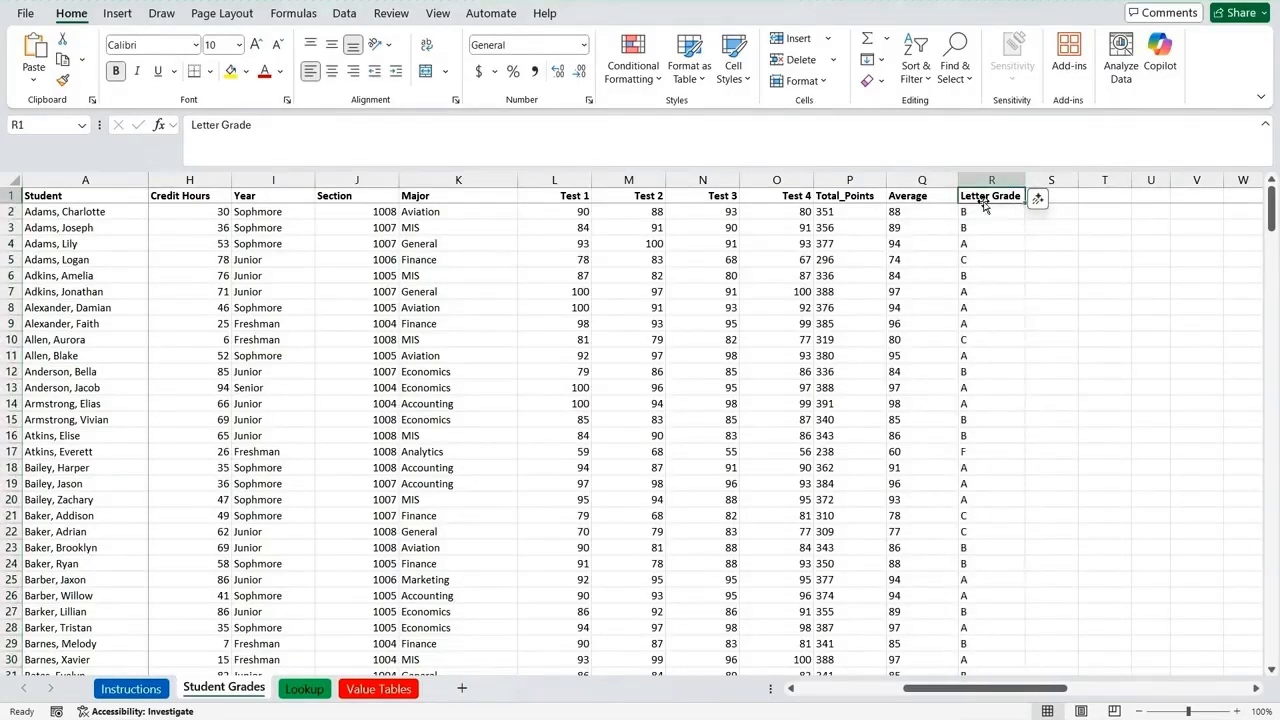
key(shift+Page_Down)
key(shift+Page_Down)
key(shift+Page_Down)
key(shift+Page_Down)
key(shift+Page_Down)
key(shift+Page_Down)
key(shift+Page_Down)
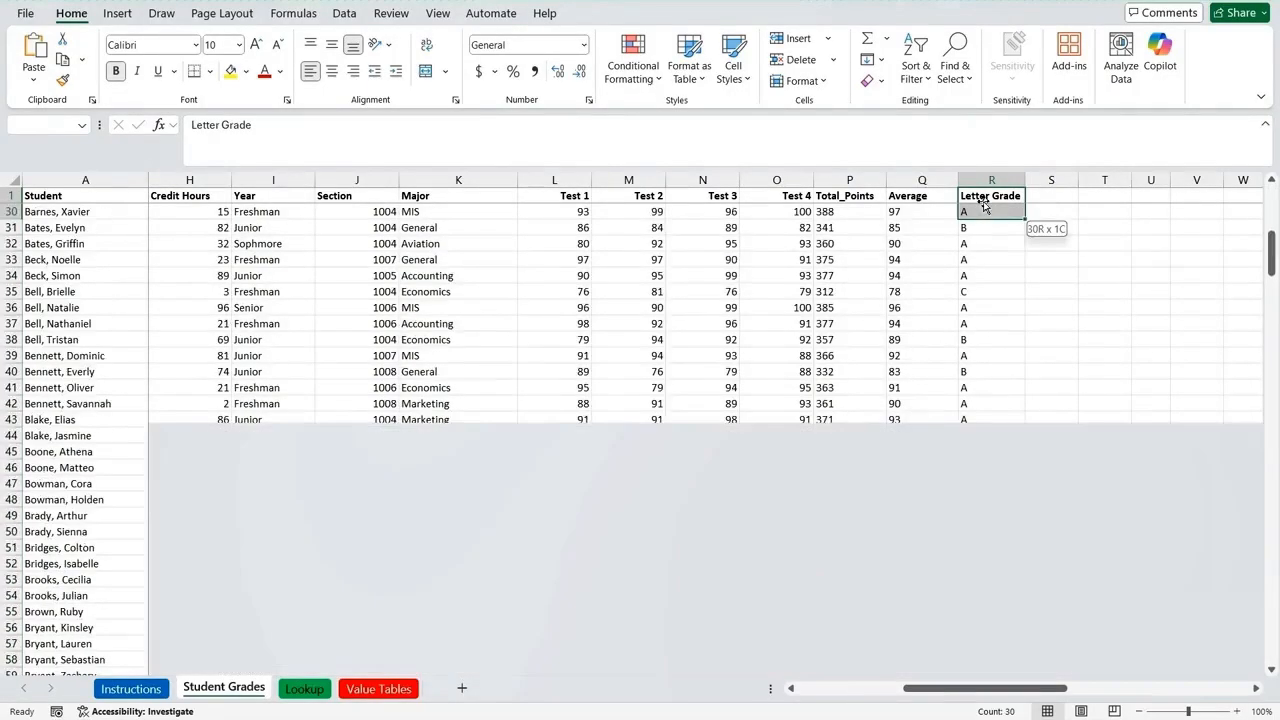
key(shift+Page_Down)
key(shift+Page_Down)
key(shift+Page_Down)
key(shift+Page_Down)
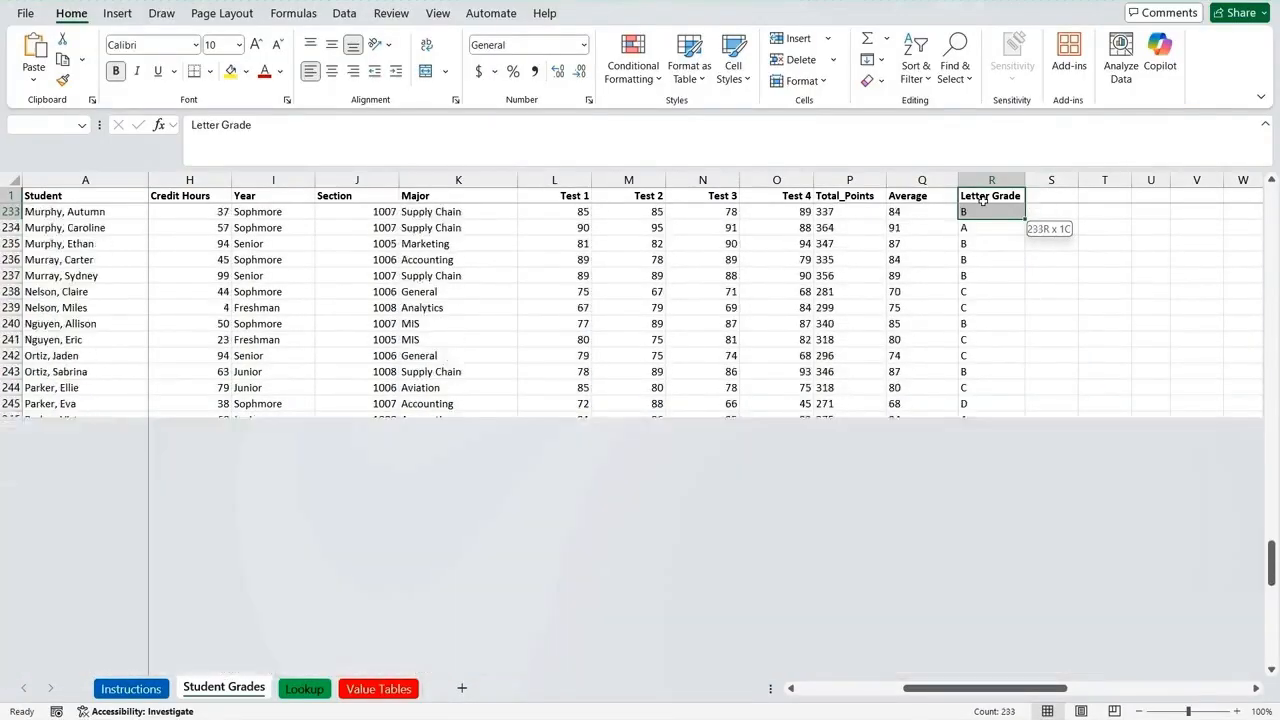
key(shift+Up)
key(shift+Up)
key(shift+Up)
key(shift+Up)
key(shift+Up)
key(shift+Up)
key(shift+Up)
key(shift+Up)
key(shift+Up)
key(shift+Up)
key(shift+Up)
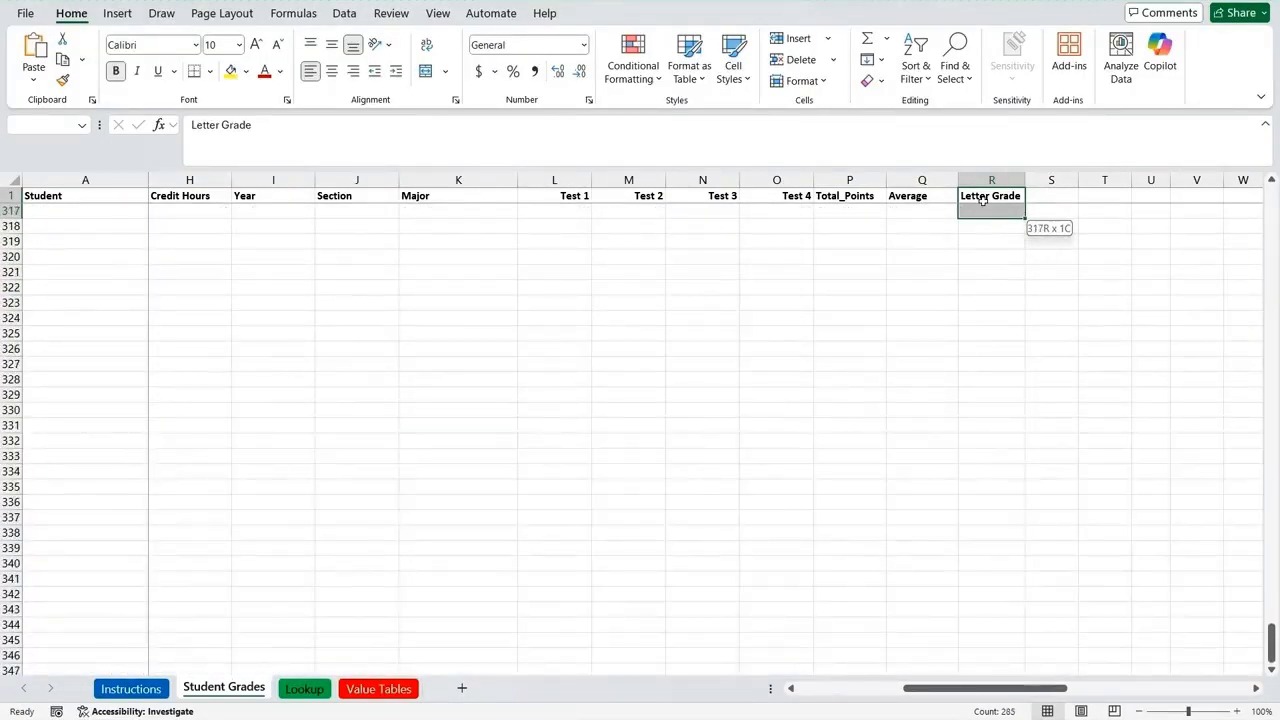
key(shift+Up)
key(shift+Up)
key(shift+Up)
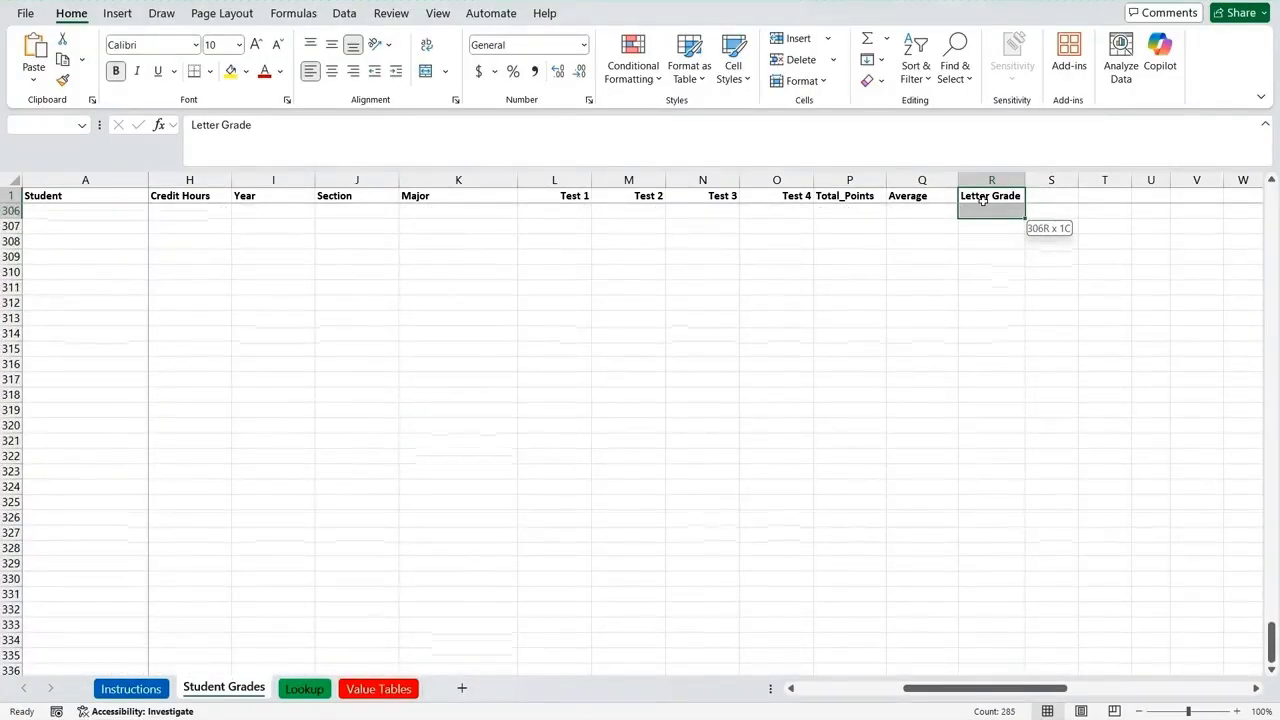
key(shift+Page_Up)
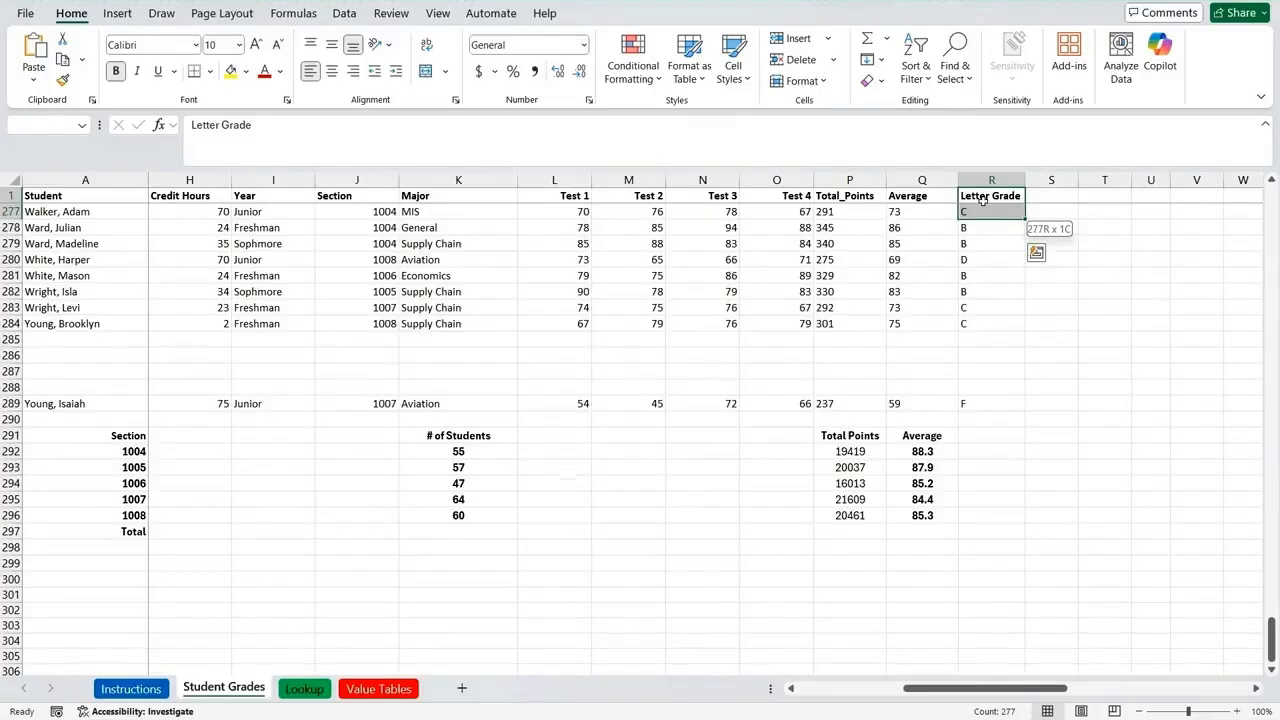
key(shift+Down)
key(shift+Down)
key(shift+Down)
key(shift+Down)
key(shift+Down)
key(shift+Down)
key(shift+Down)
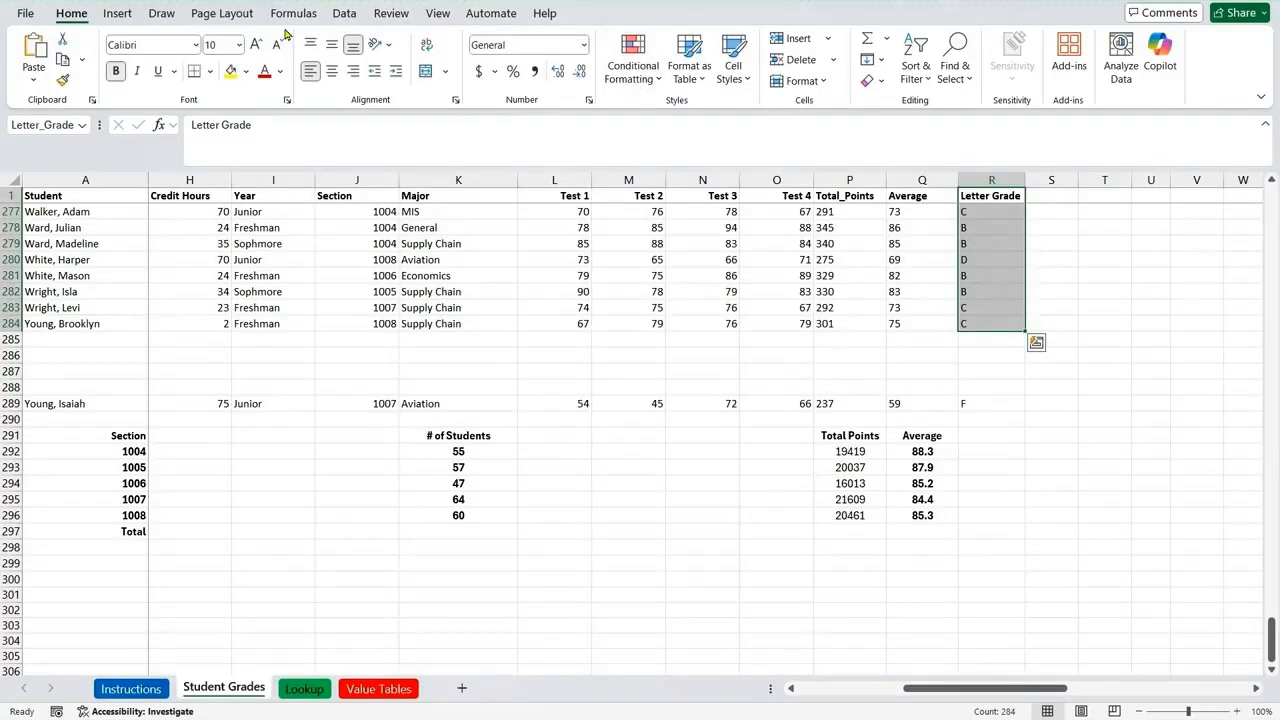
Step: Add an Equal To highlight rule for A to the Letter Grade range, using Green Fill with Dark Green Text
click(612, 76)
mouse_move(657, 116)
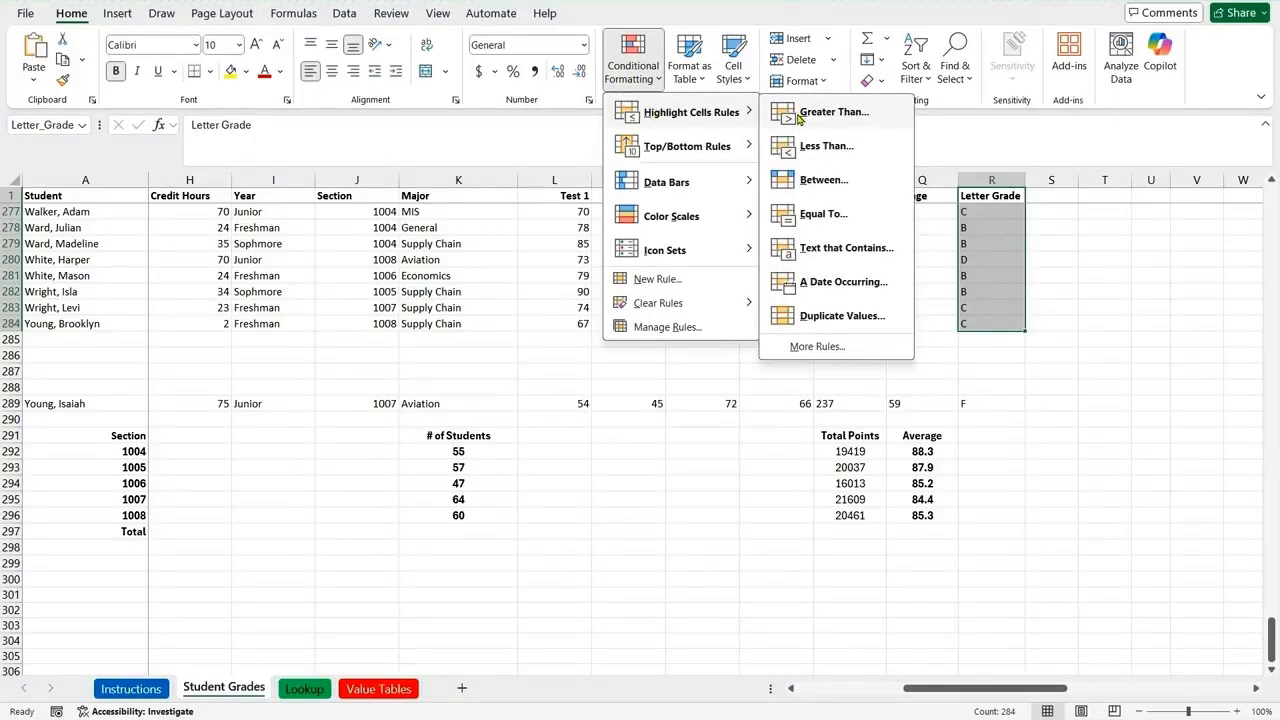
click(805, 217)
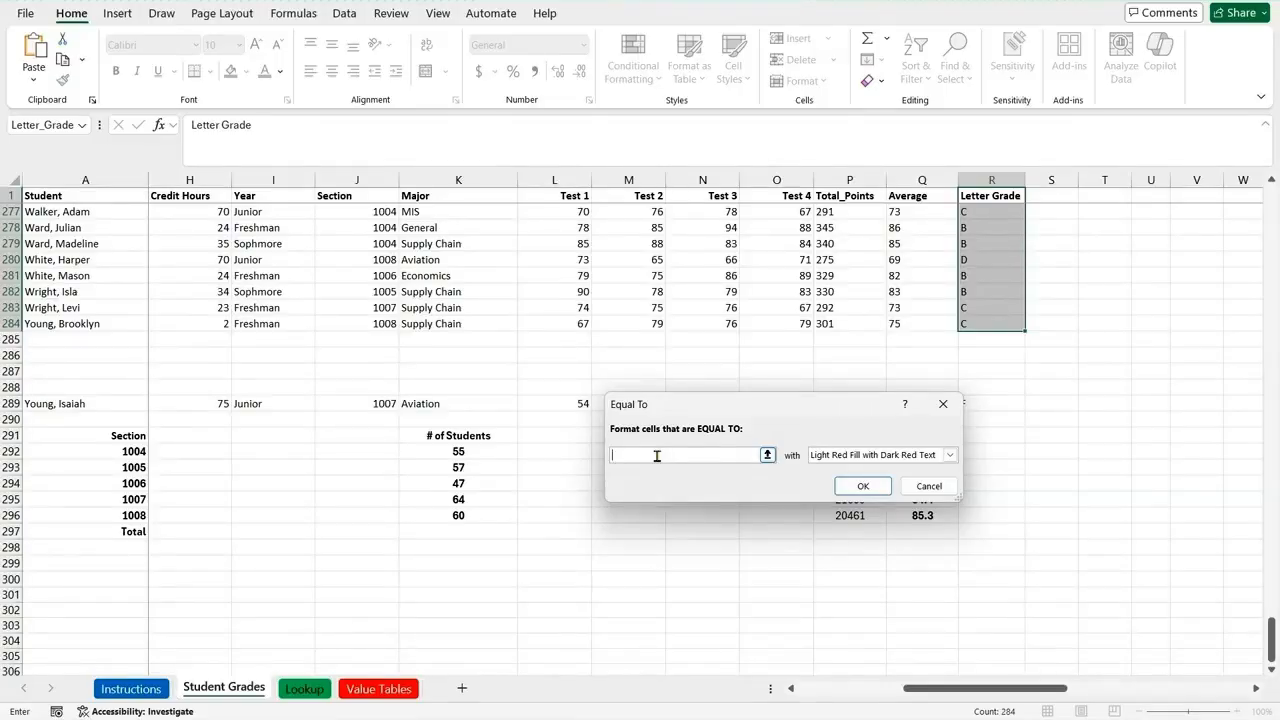
text(A)
click(950, 455)
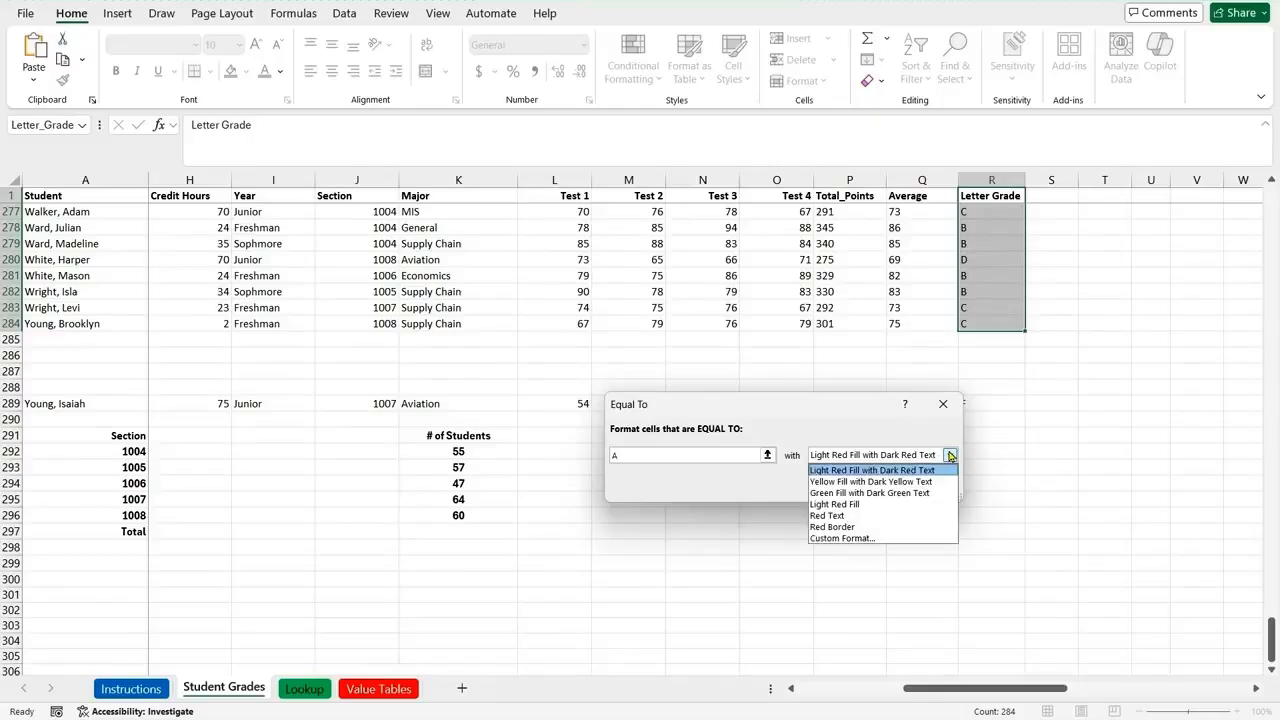
click(862, 494)
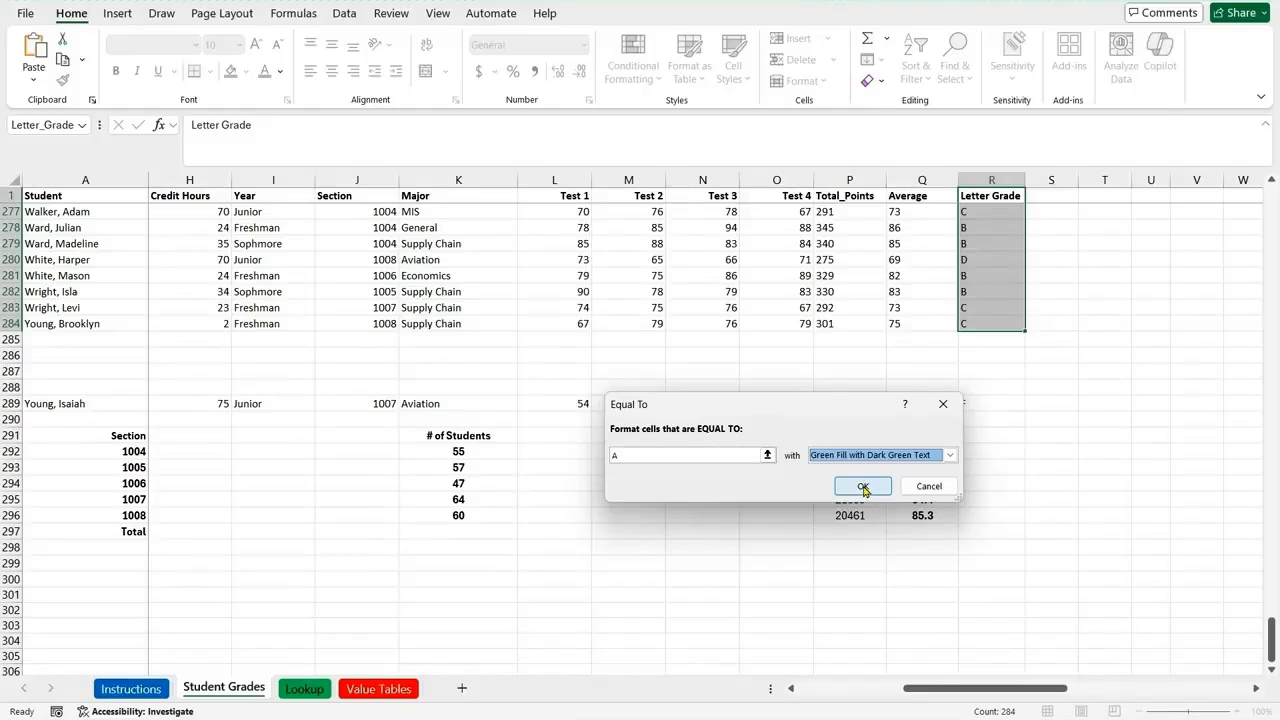
click(864, 488)
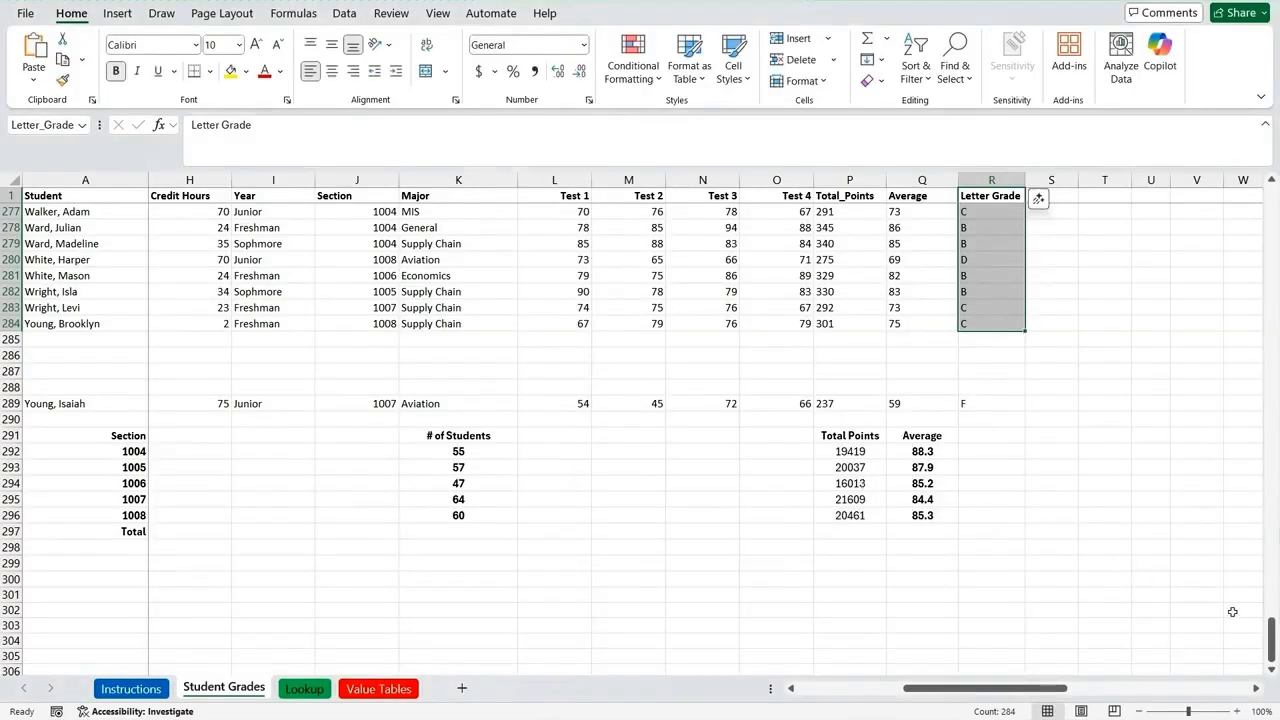
Step: Add an Equal To highlight rule for B to the Letter Grade range, using Green Fill with Dark Green Text
drag(1269, 632, 1269, 522)
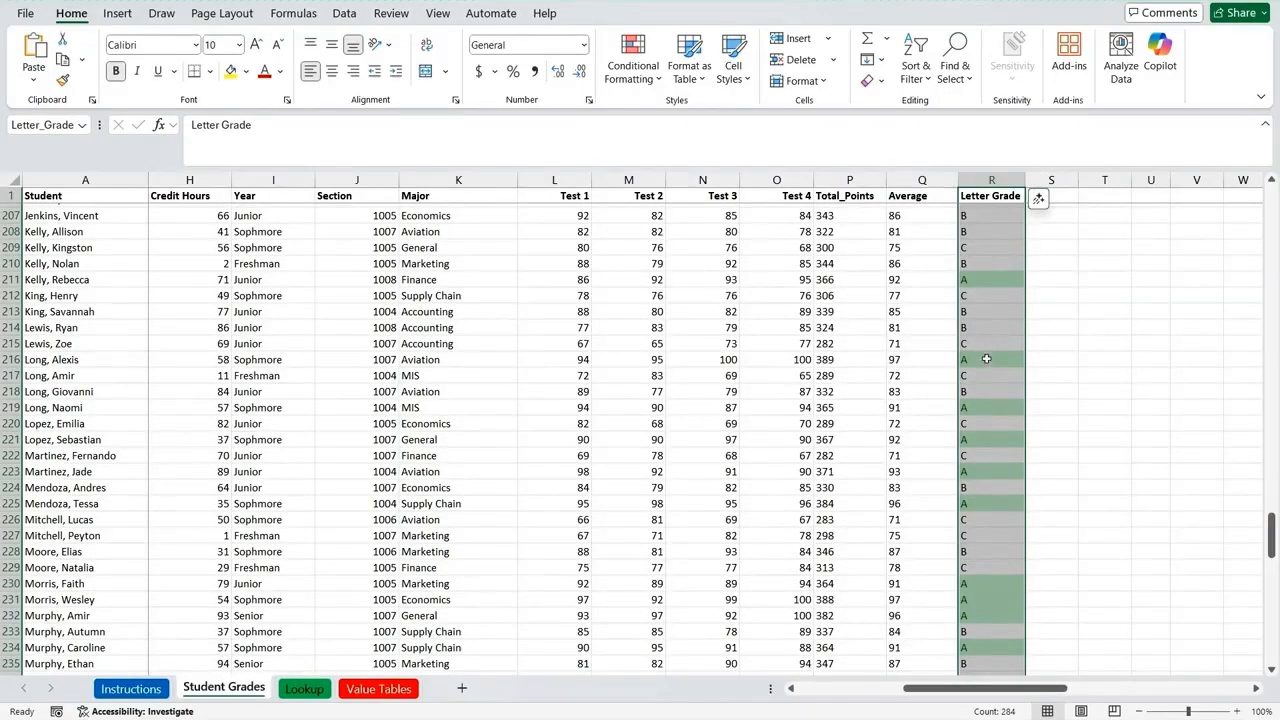
click(627, 77)
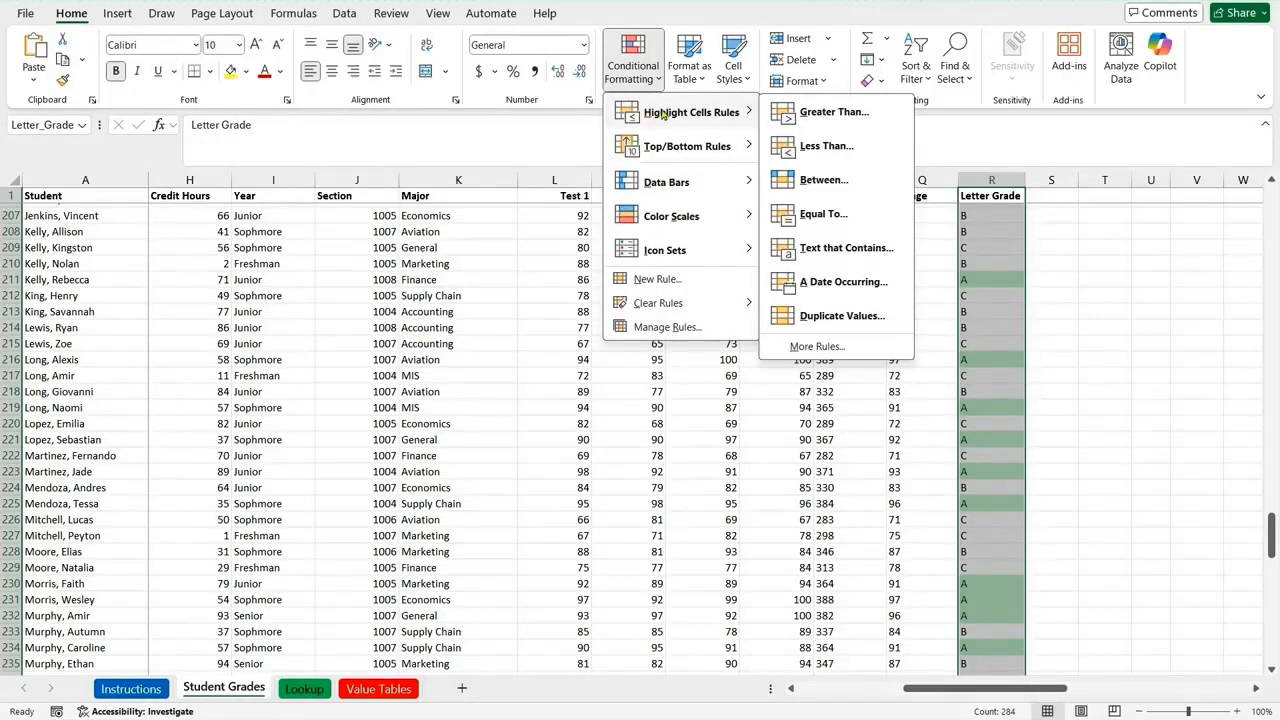
click(812, 221)
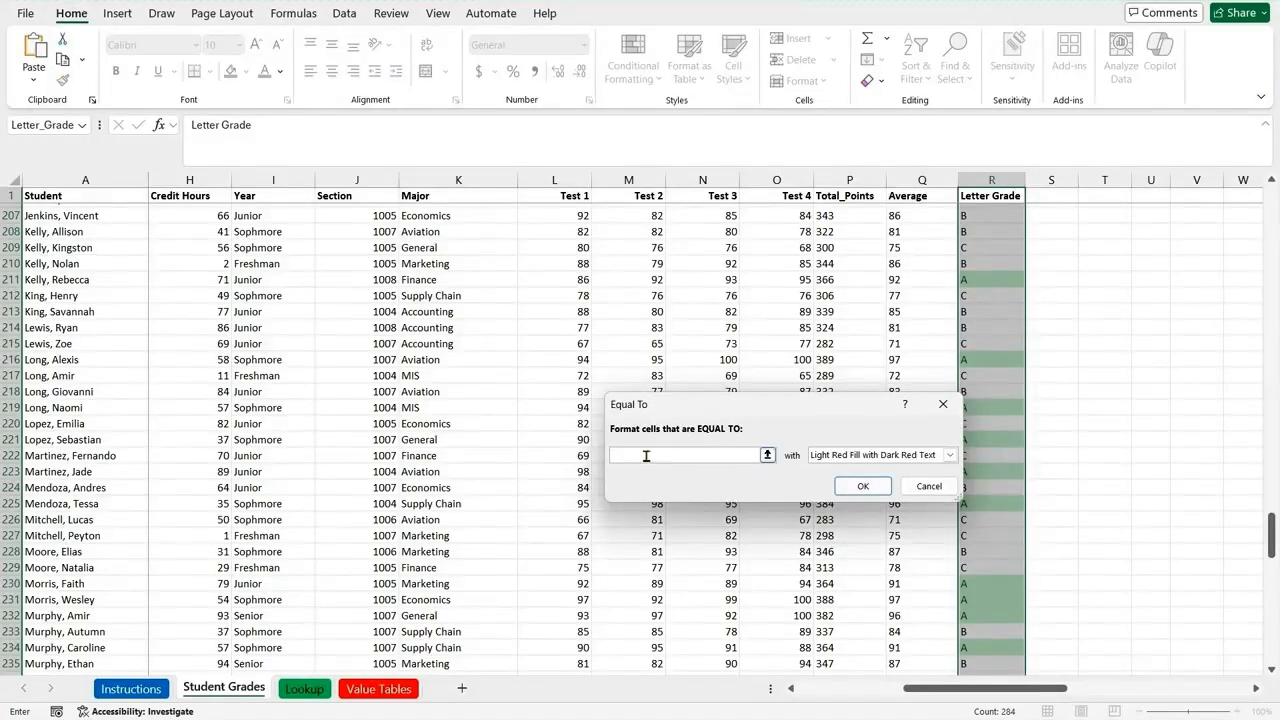
text(B)
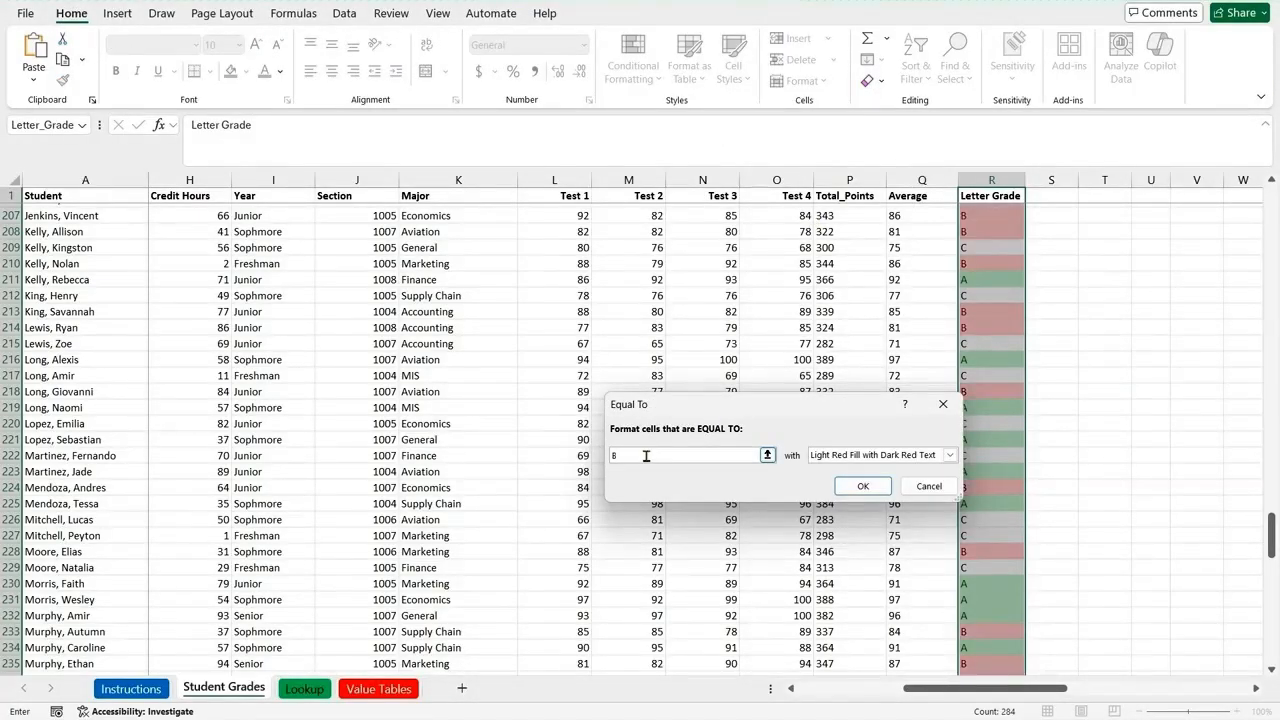
click(949, 455)
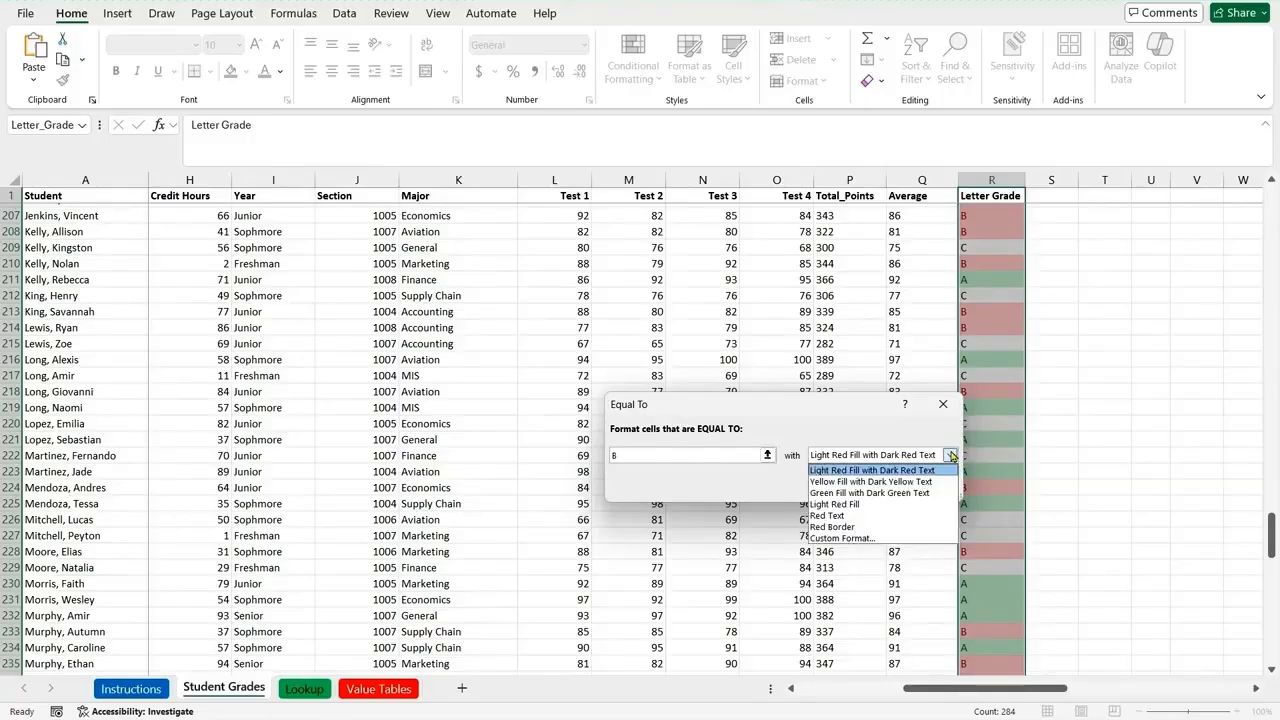
click(860, 493)
click(863, 485)
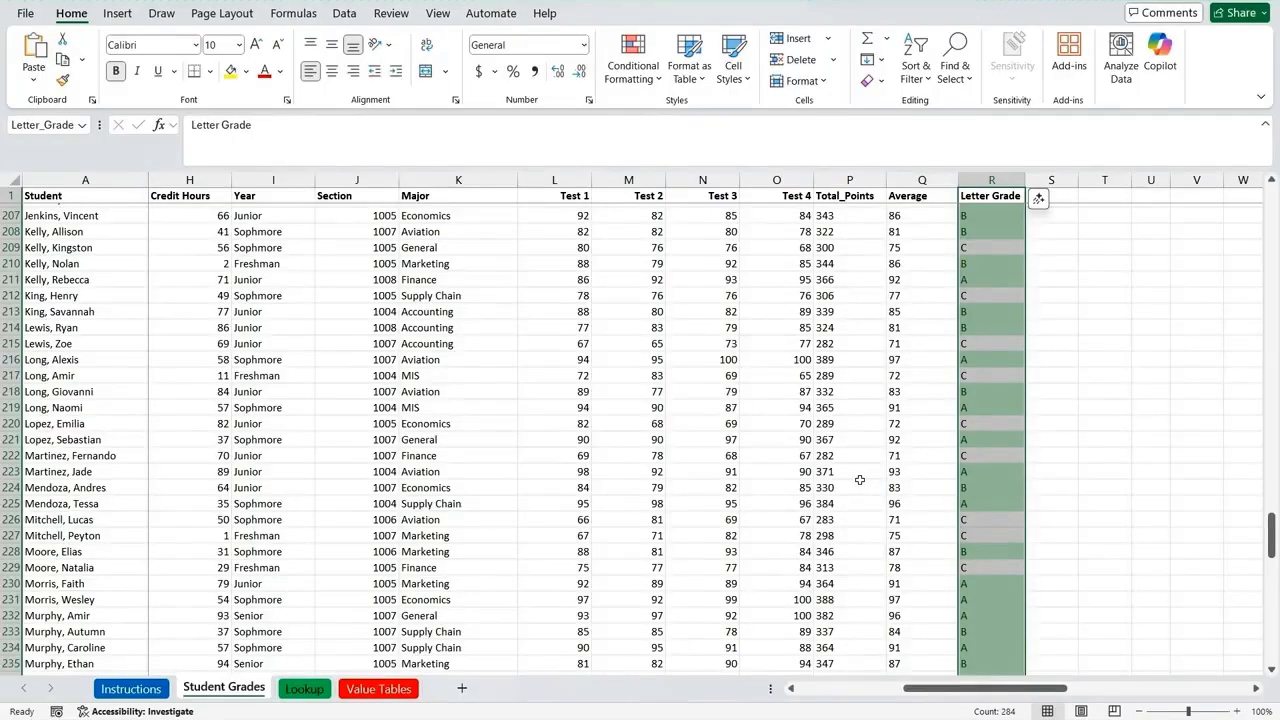
Step: Add an Equal To highlight rule for C to the Letter Grade range, using Yellow Fill with Dark Yellow Text
click(632, 80)
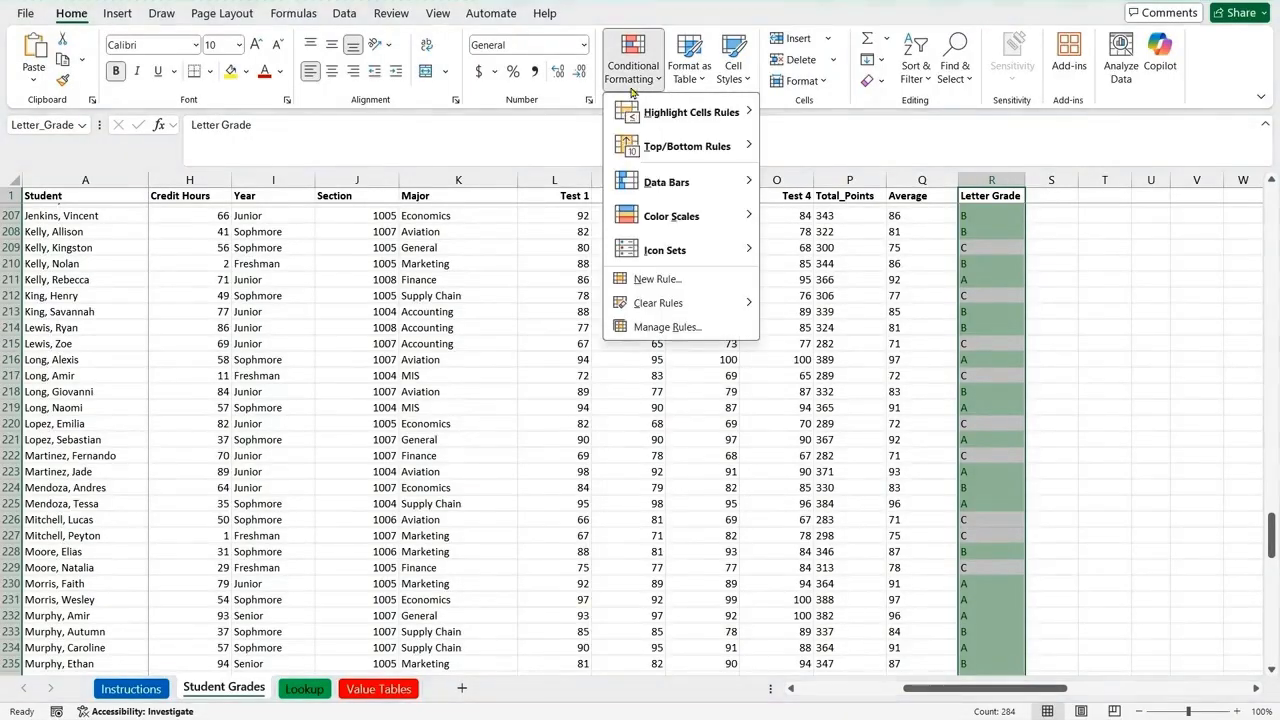
mouse_move(700, 112)
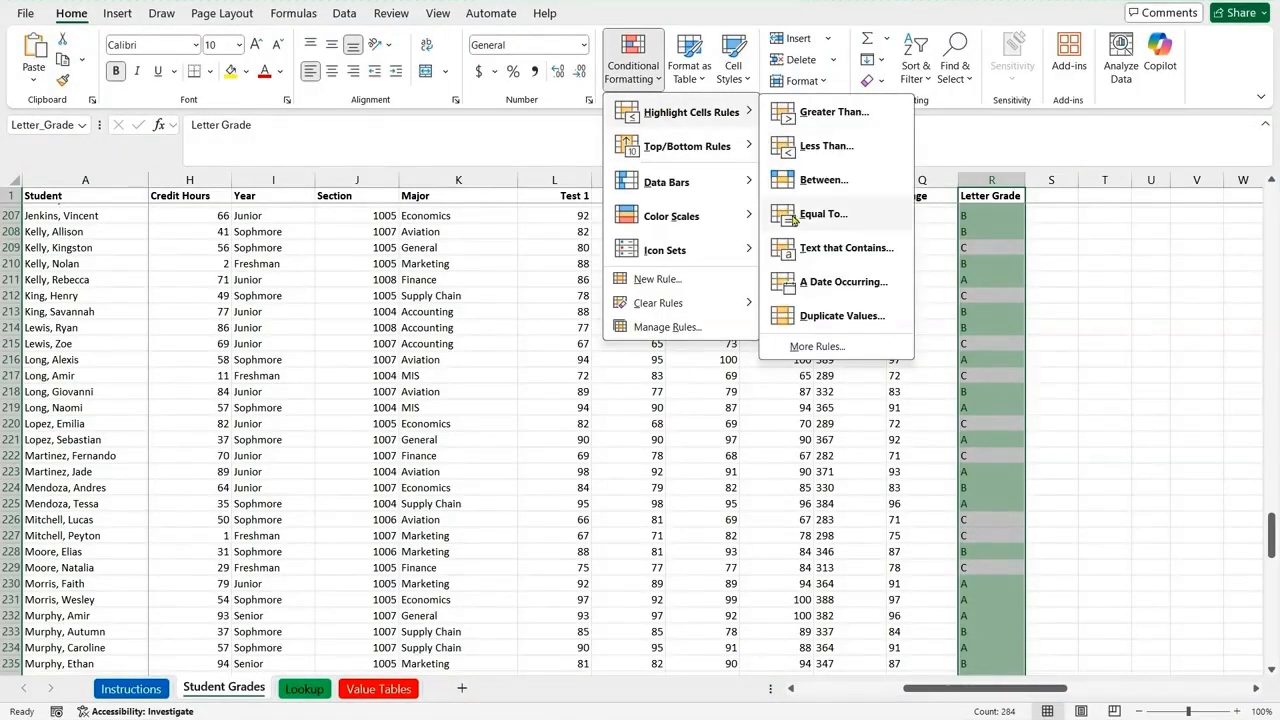
click(795, 216)
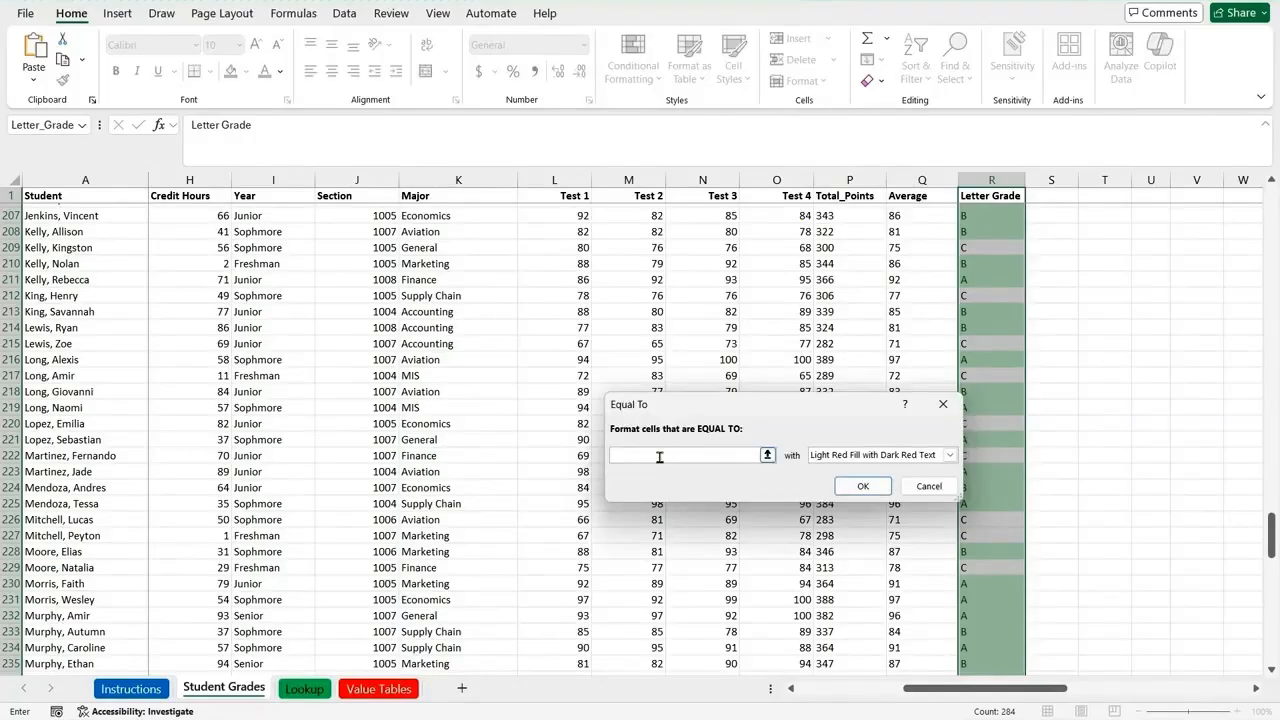
text(C)
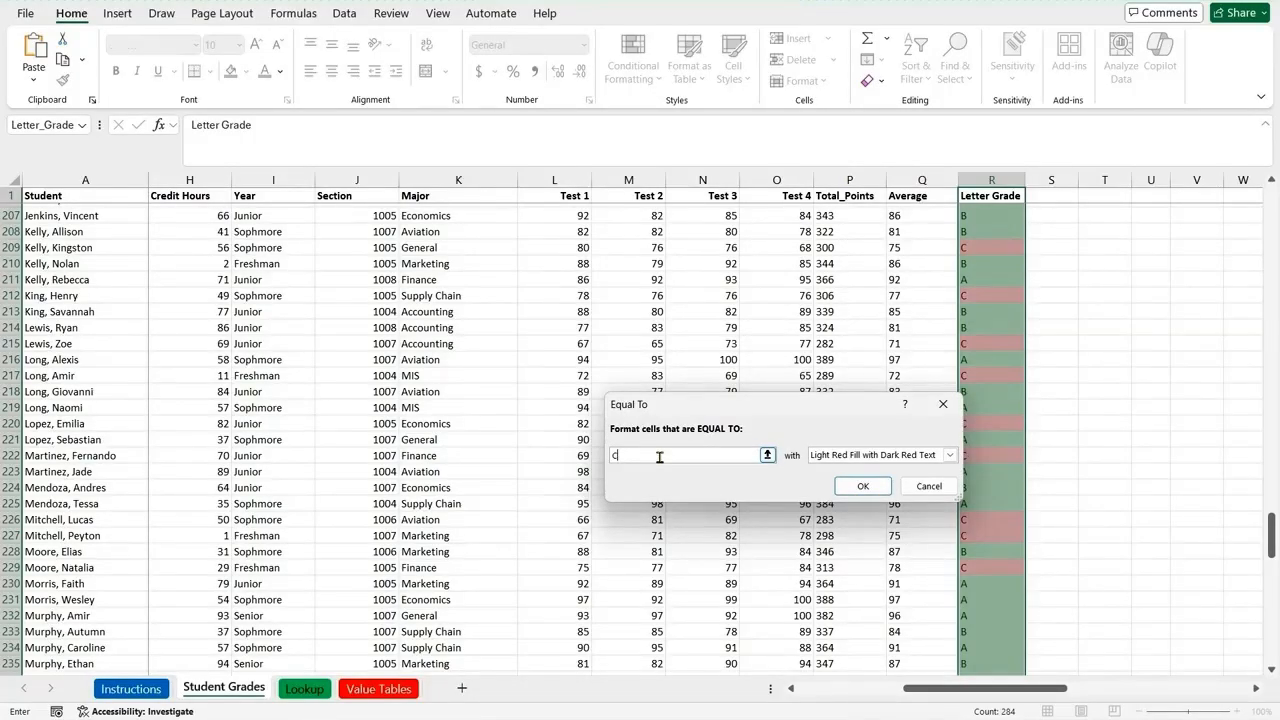
click(947, 456)
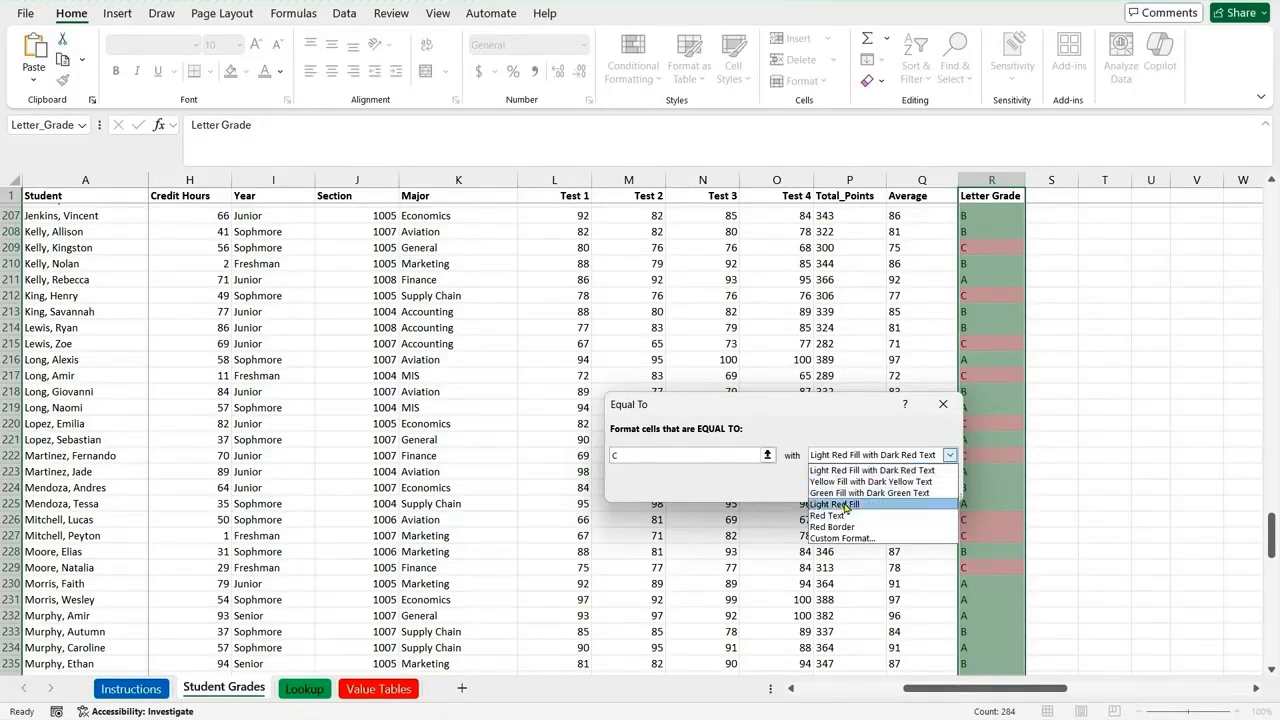
click(855, 482)
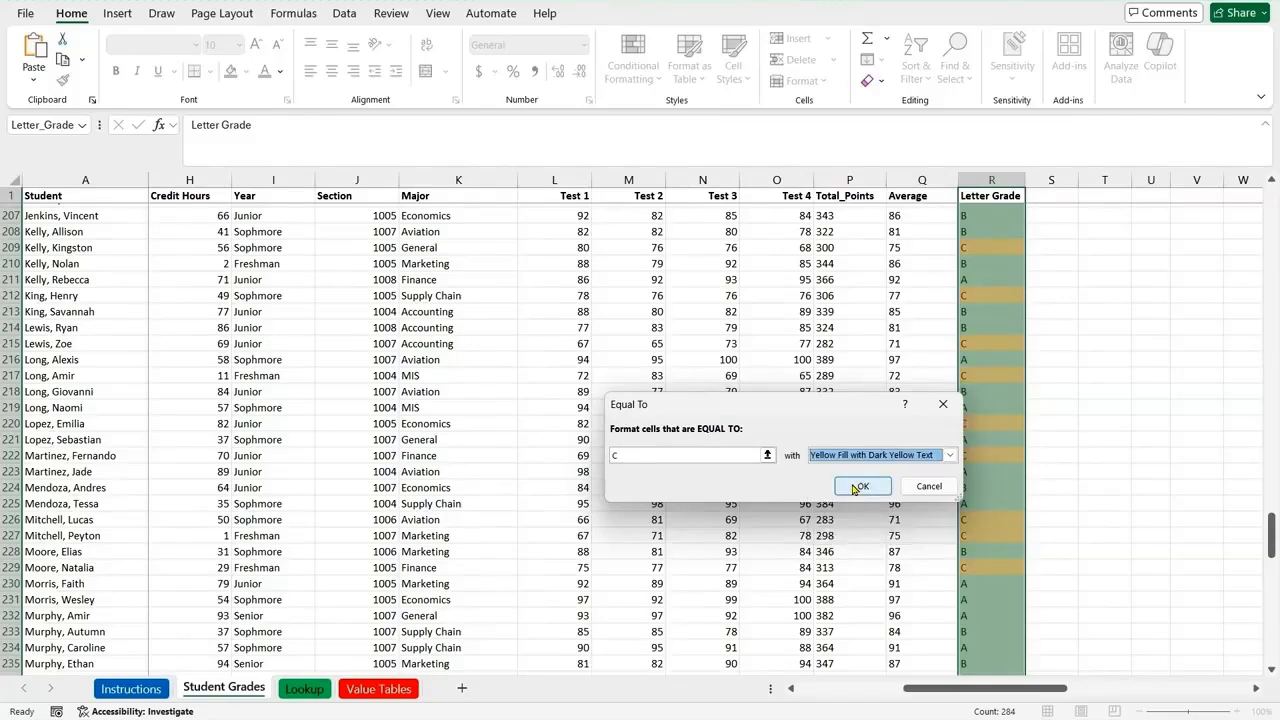
click(858, 487)
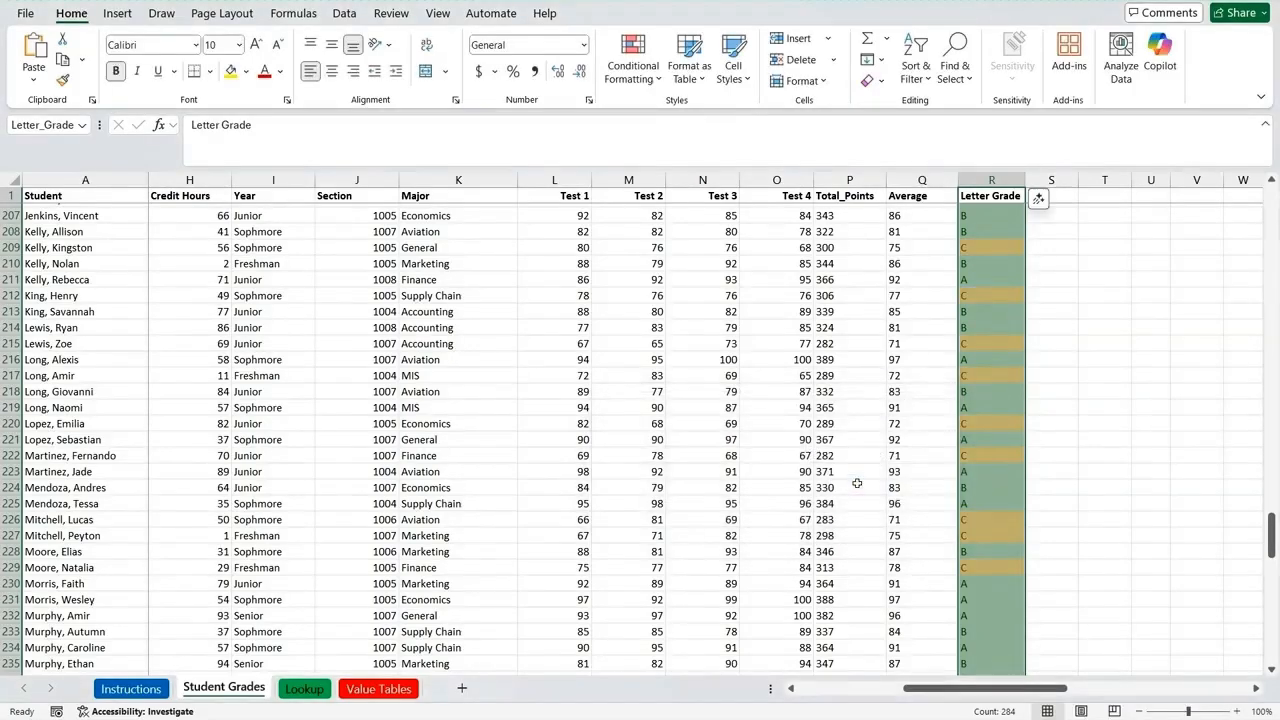
Step: Add an Equal To highlight rule for D to the Letter Grade range, using Light Red Fill with Dark Red Text
click(631, 48)
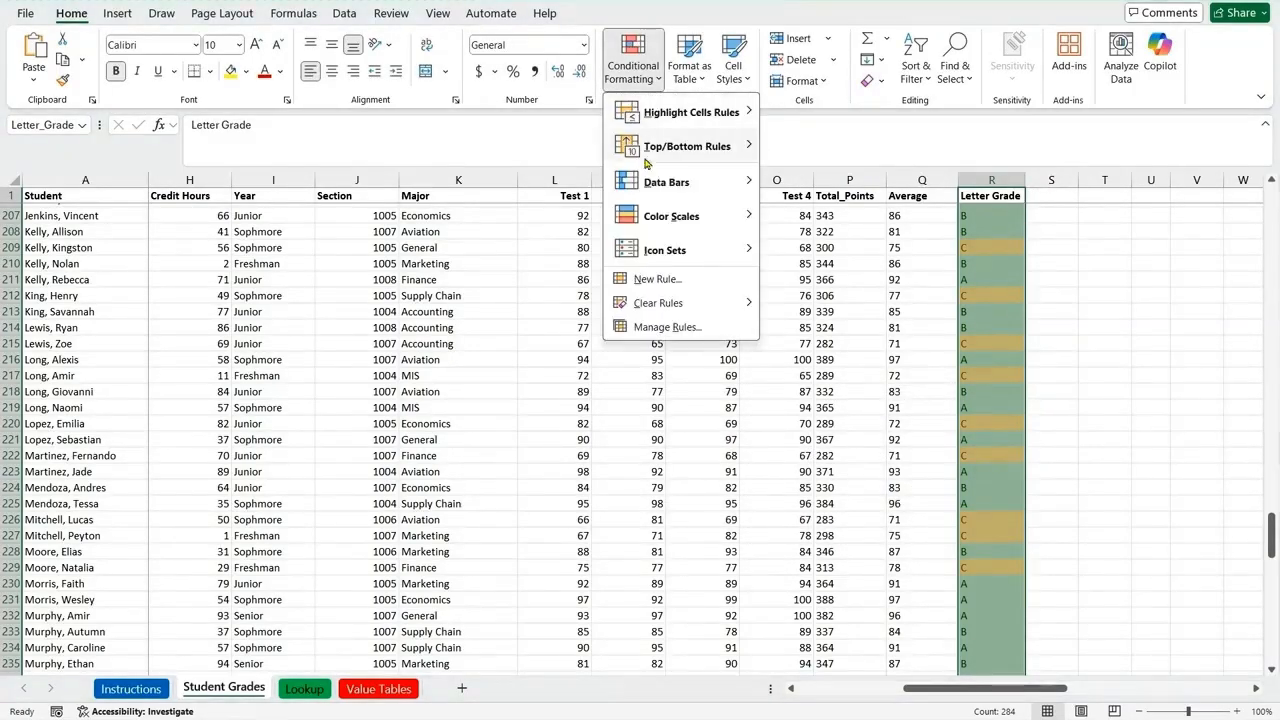
mouse_move(662, 114)
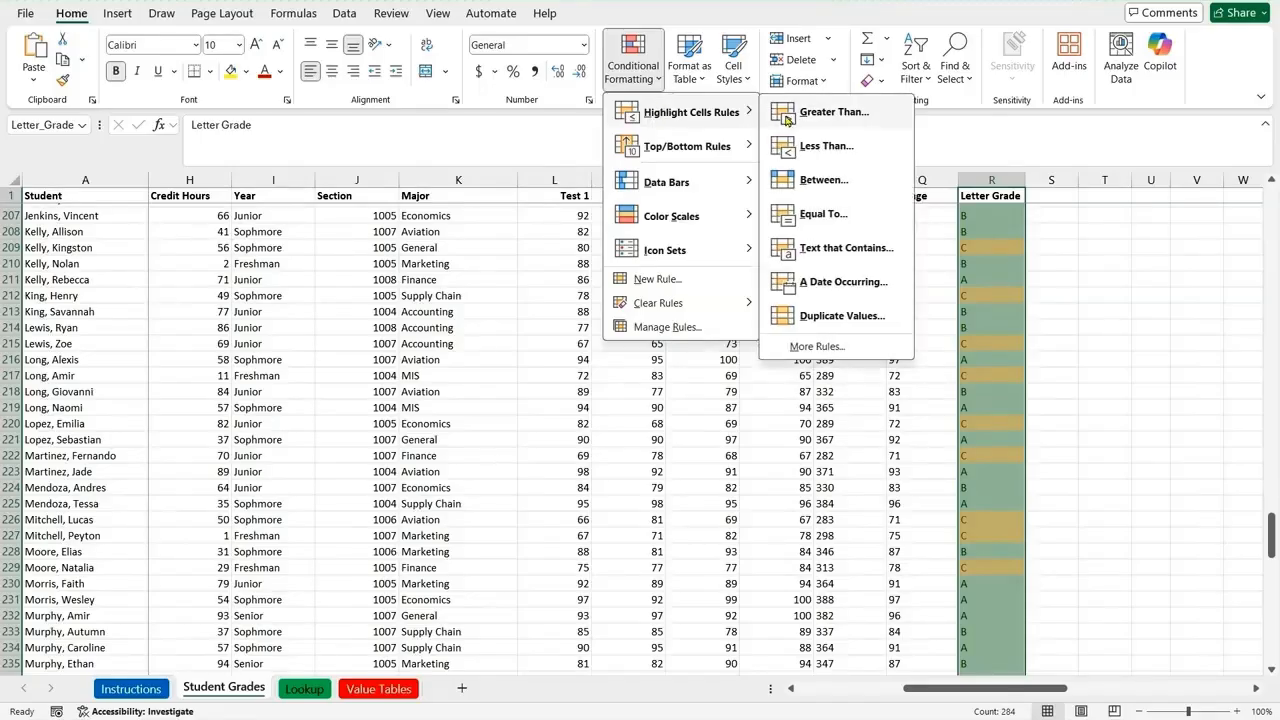
click(810, 213)
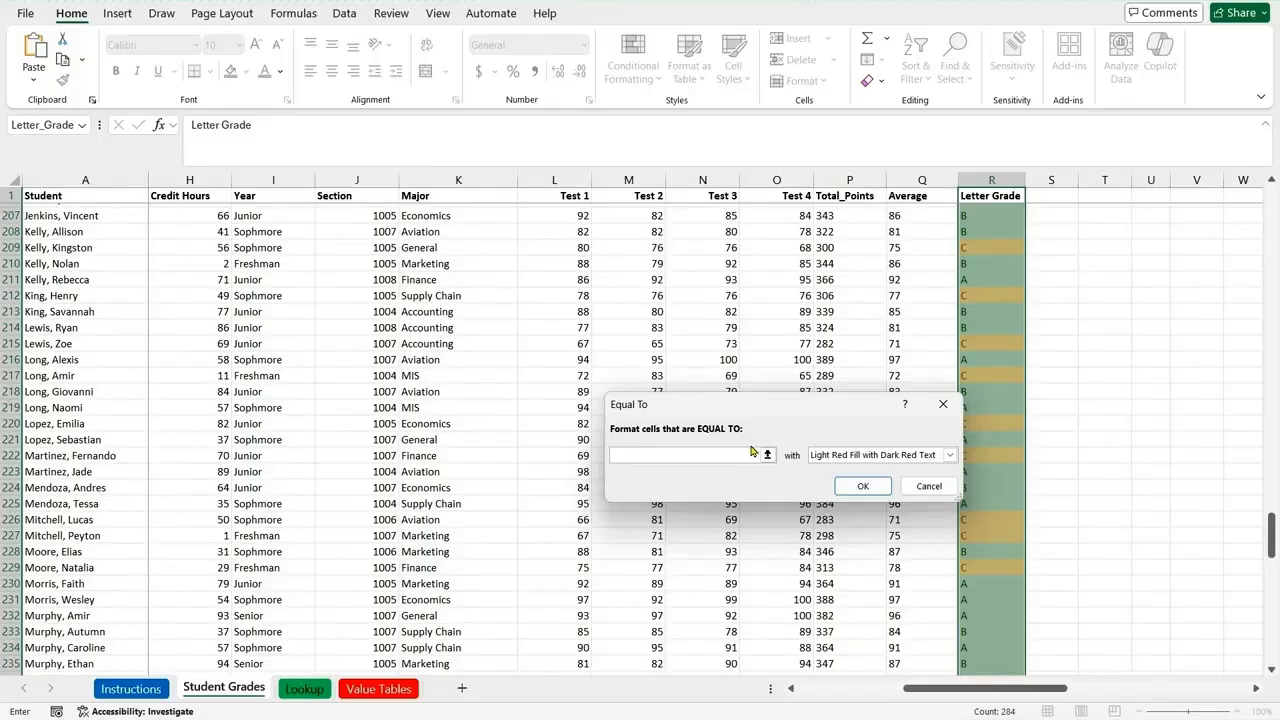
text(D)
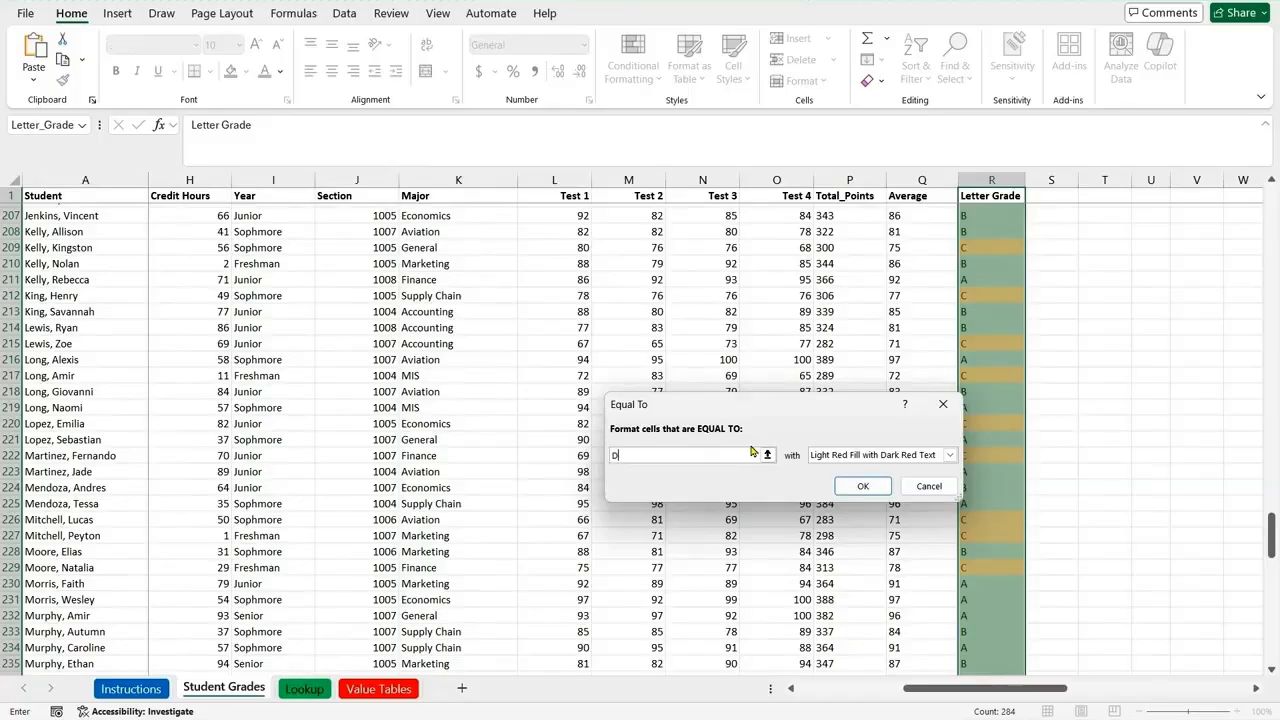
click(858, 488)
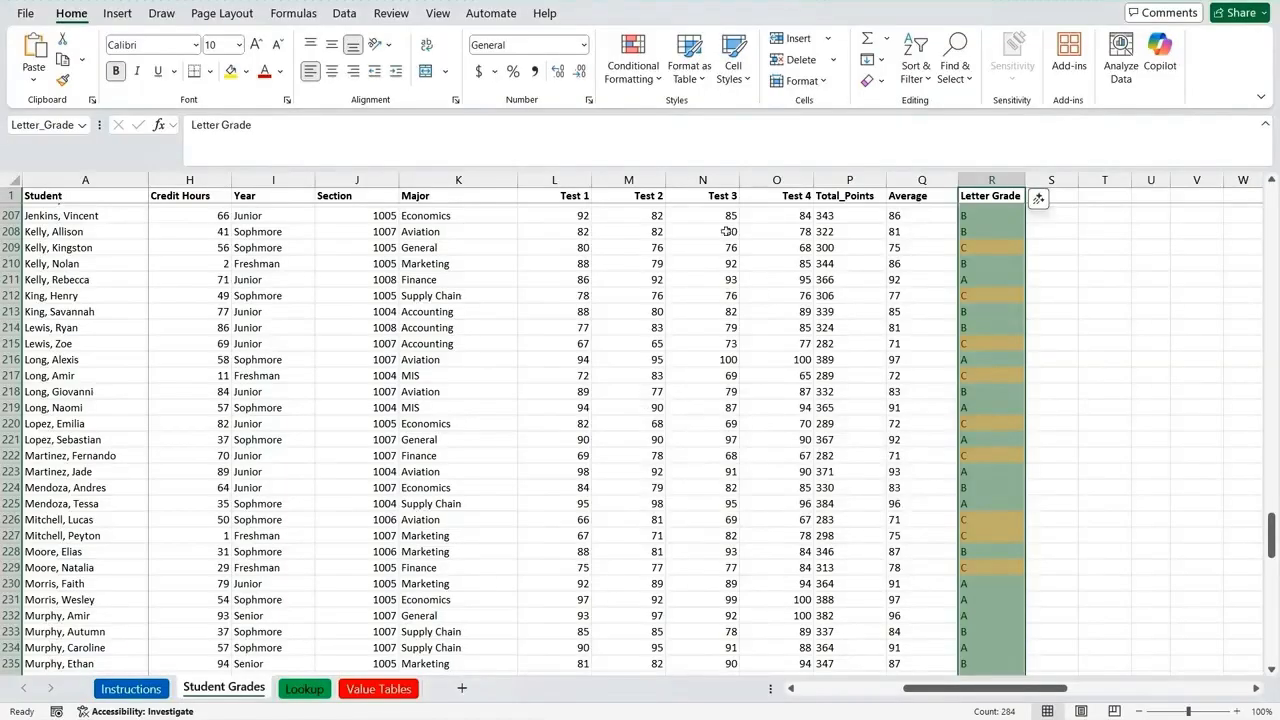
Step: Add an Equal To highlight rule for F to the Letter Grade range, using Light Red Fill with Dark Red Text, and deselect the range
click(644, 80)
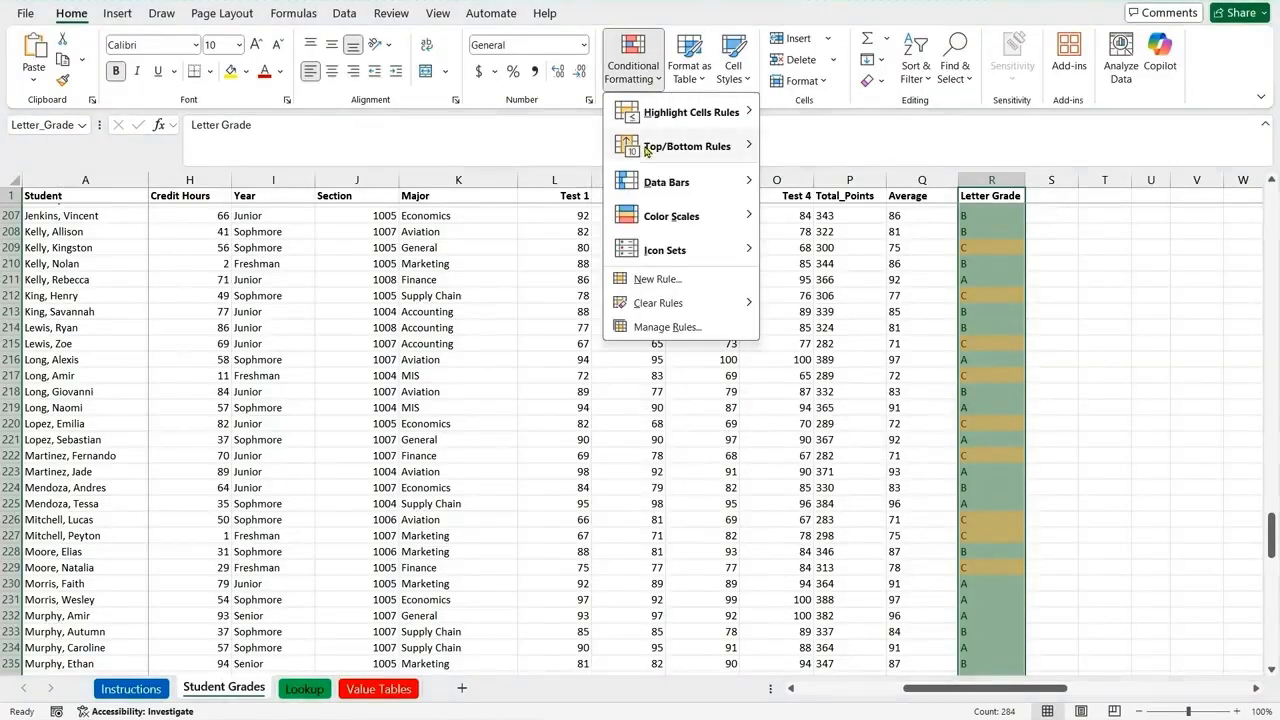
mouse_move(669, 117)
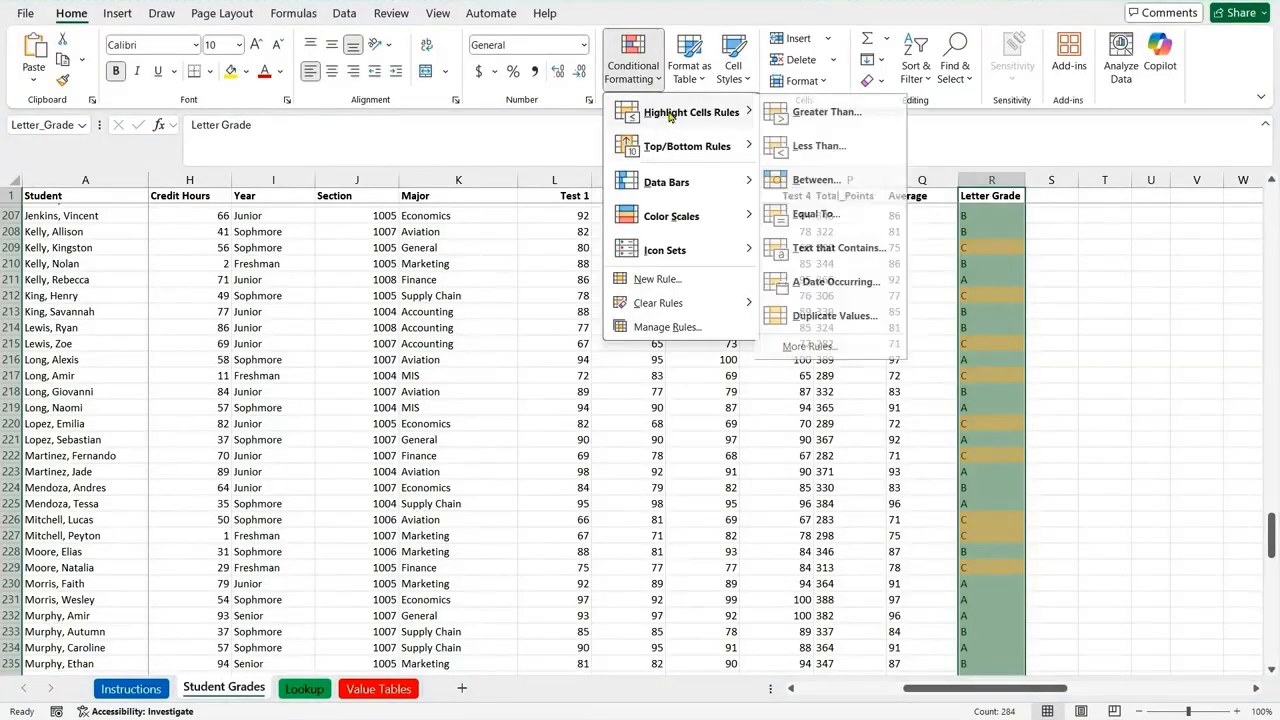
click(811, 215)
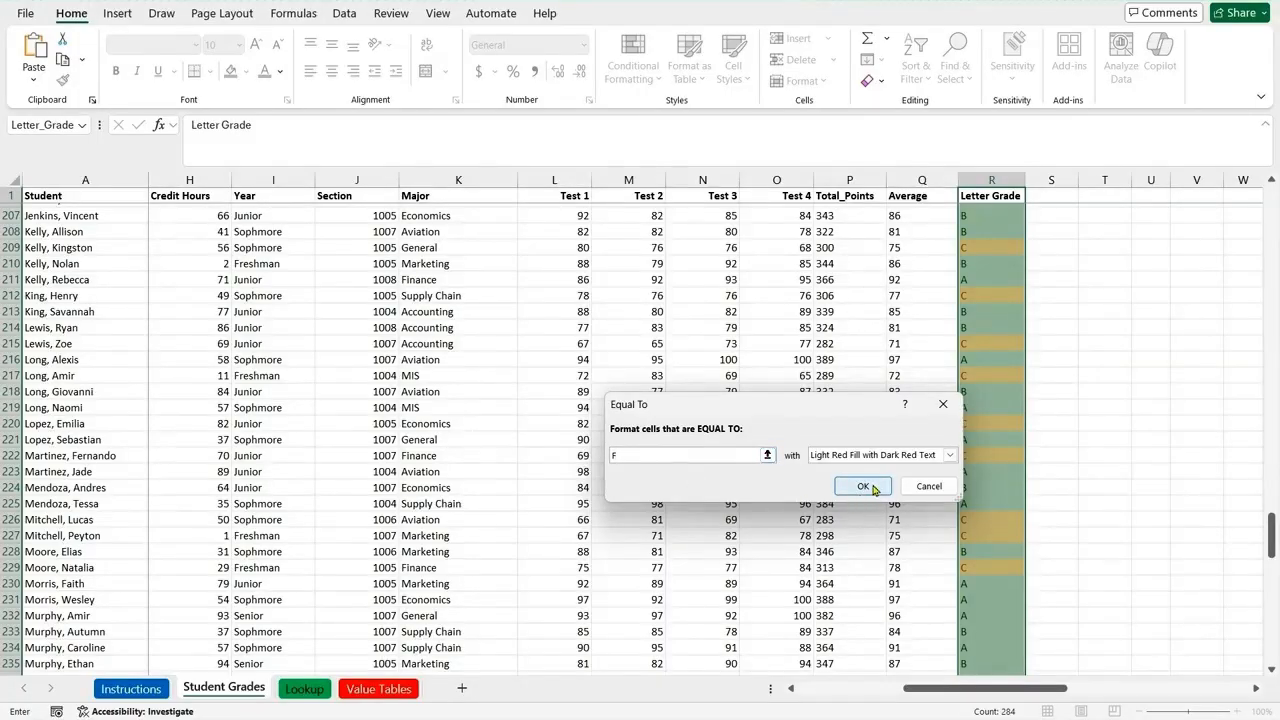
click(873, 488)
click(1112, 480)
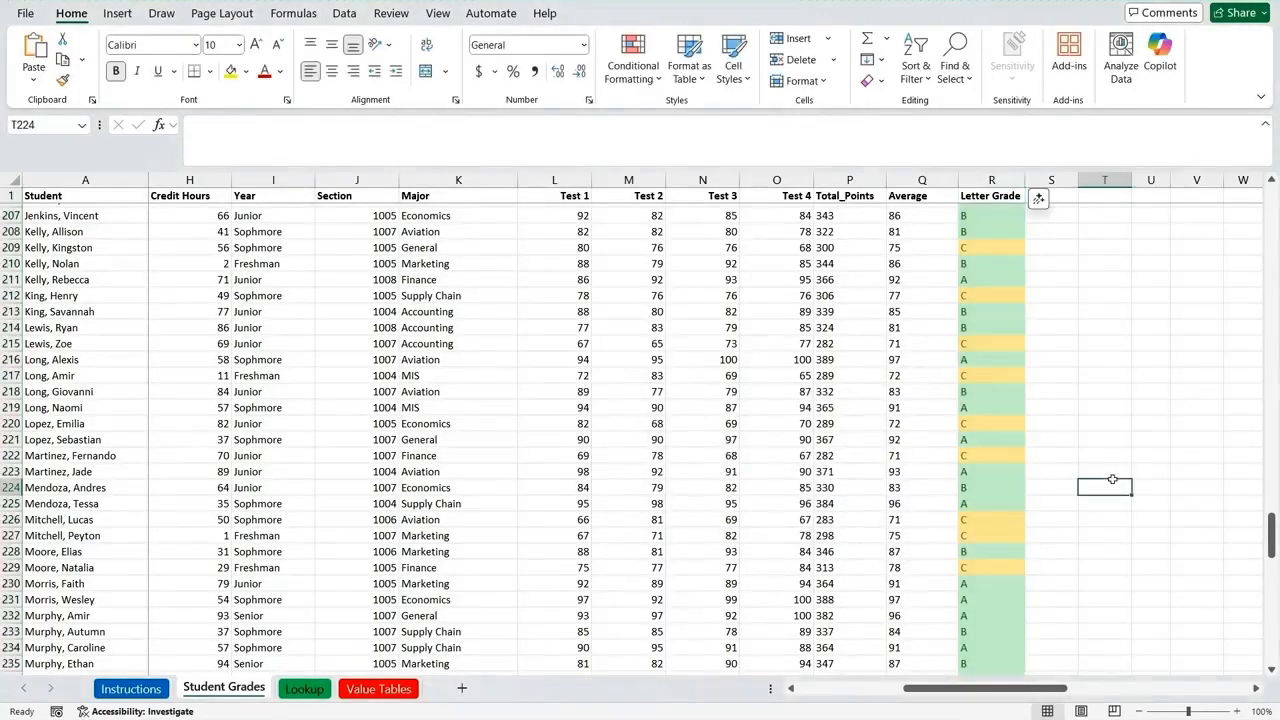
drag(1270, 532, 1268, 480)
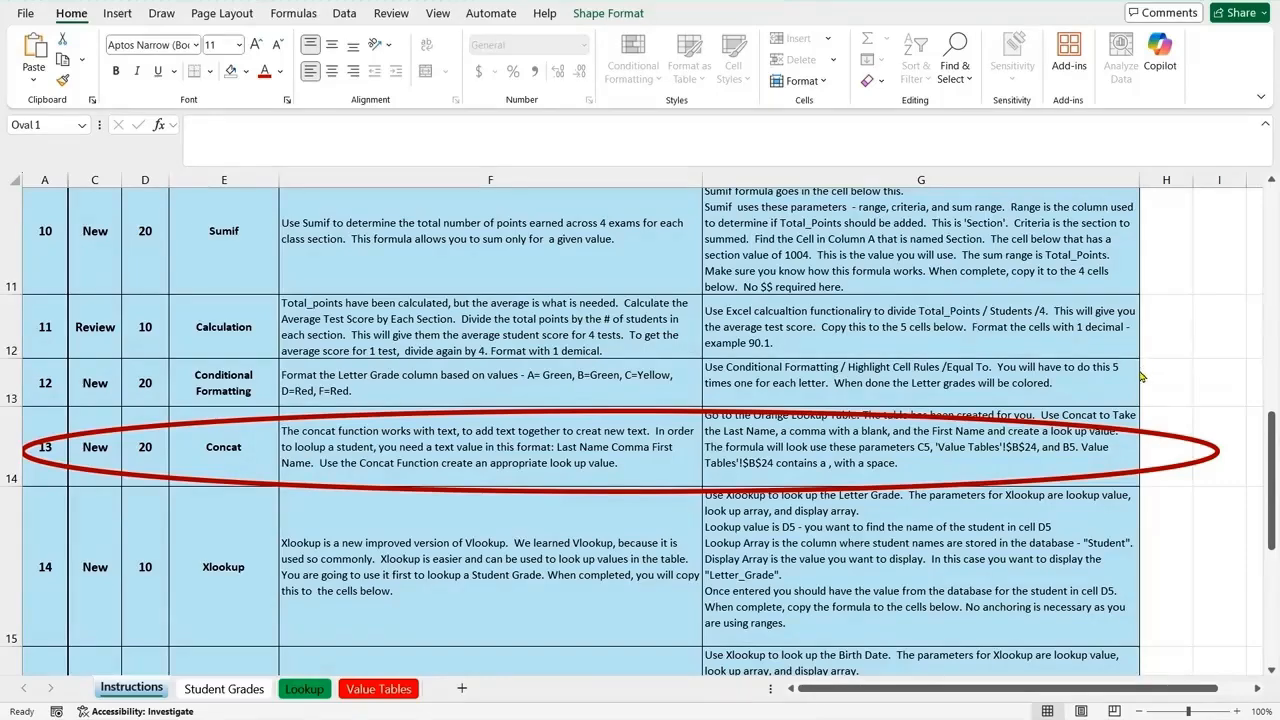
Step: Compare the Lookup sheet's name columns with how names are written in the Student column of the Student Grades sheet
click(224, 689)
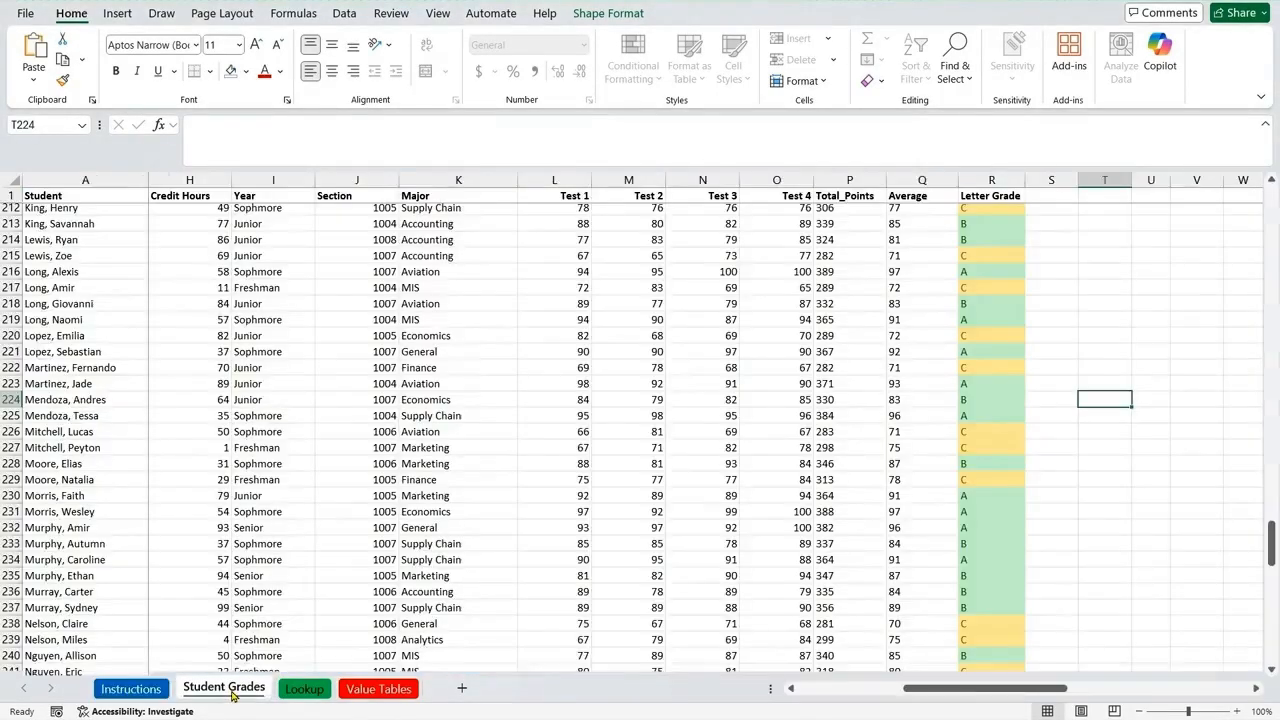
click(305, 689)
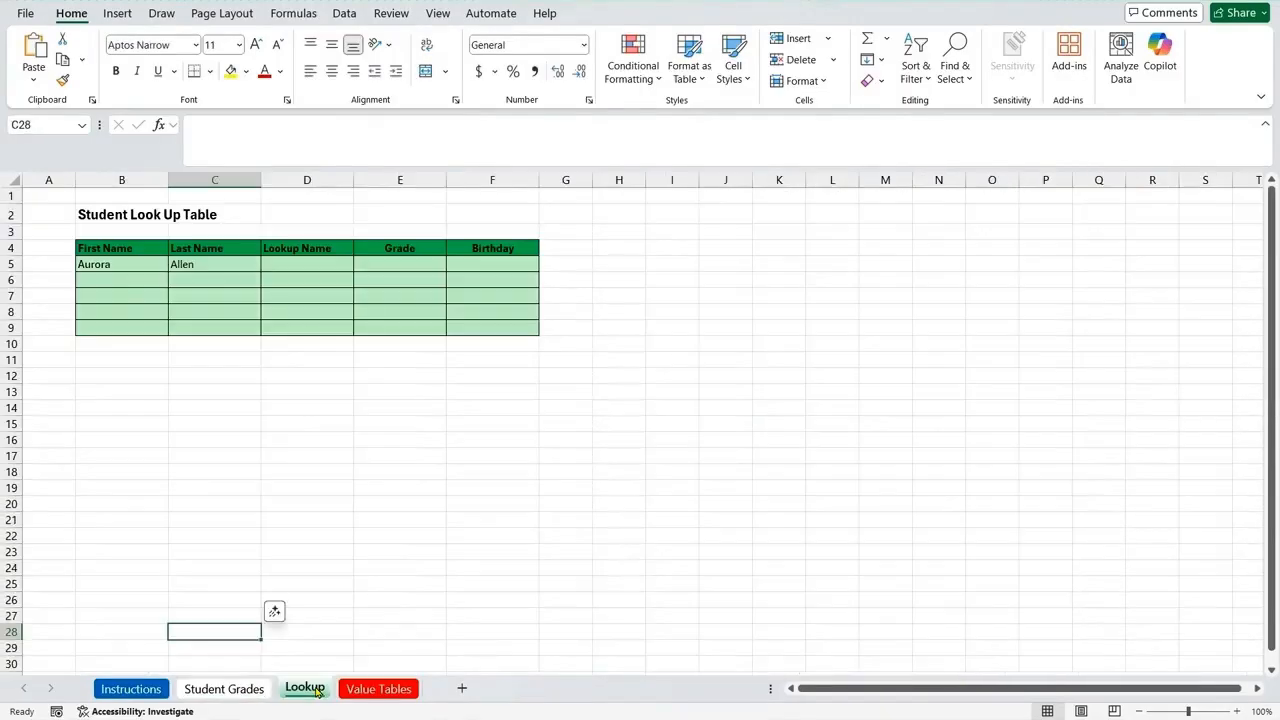
click(302, 261)
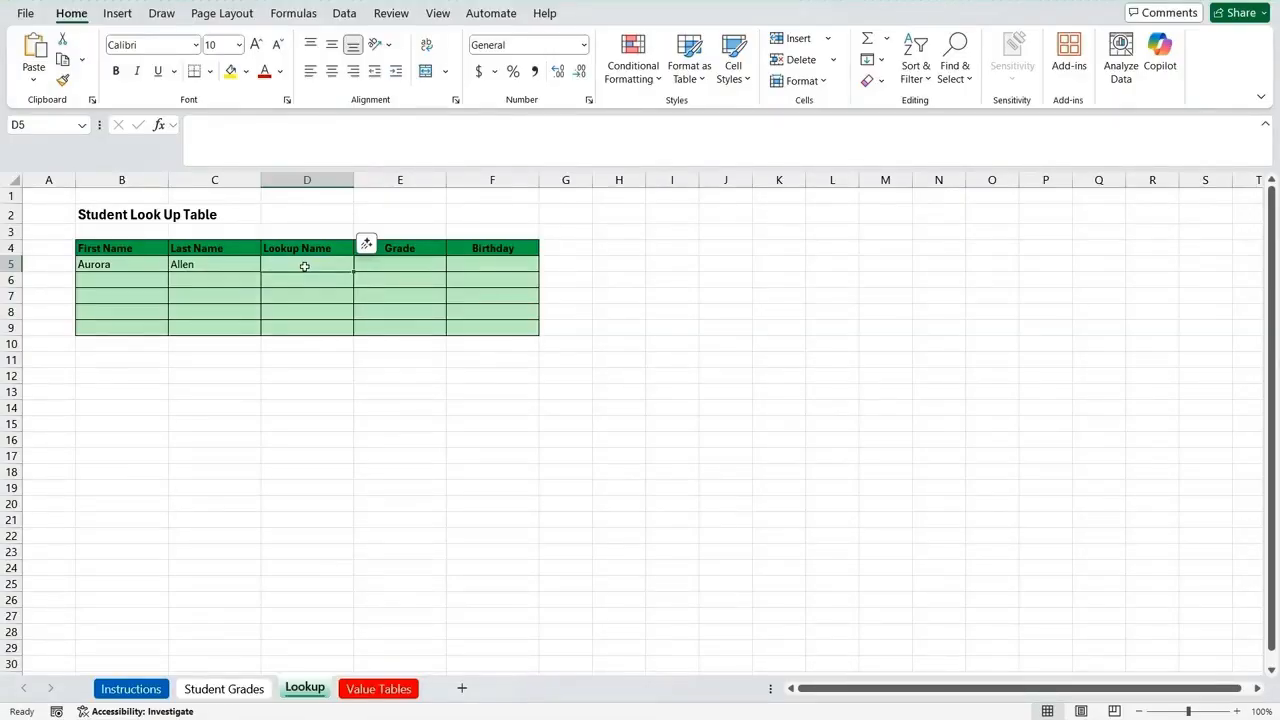
click(206, 690)
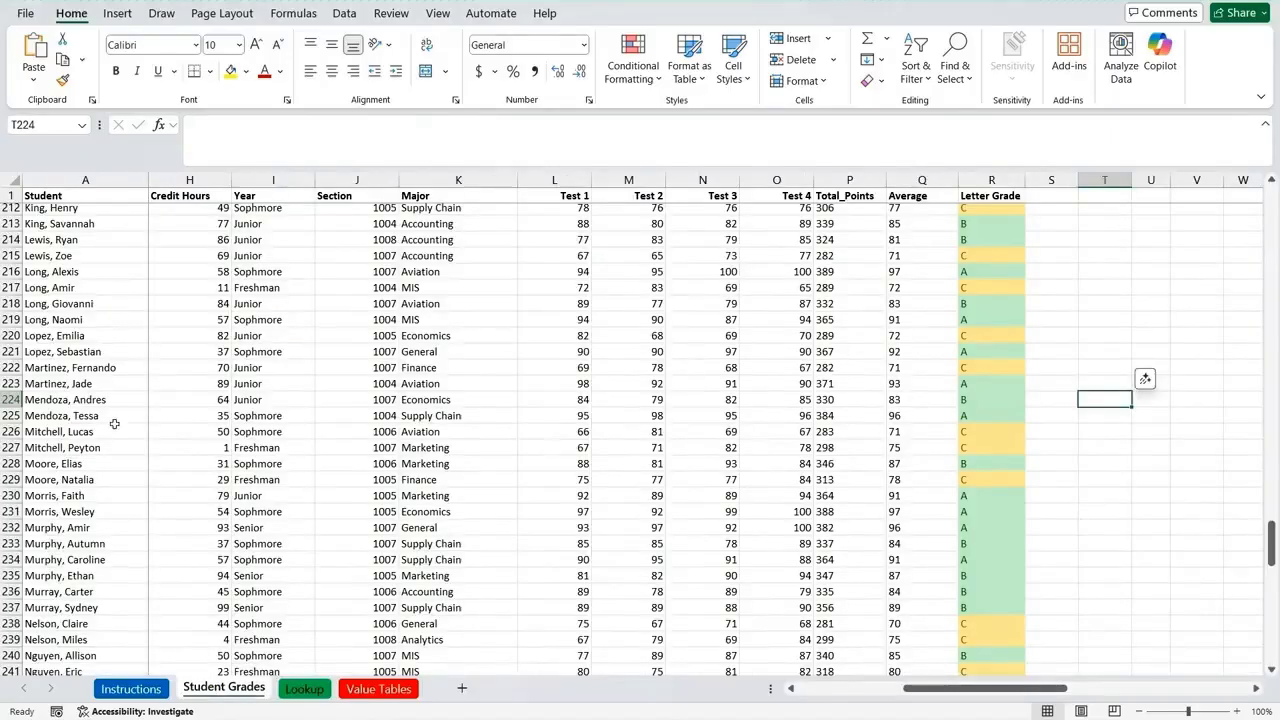
click(58, 208)
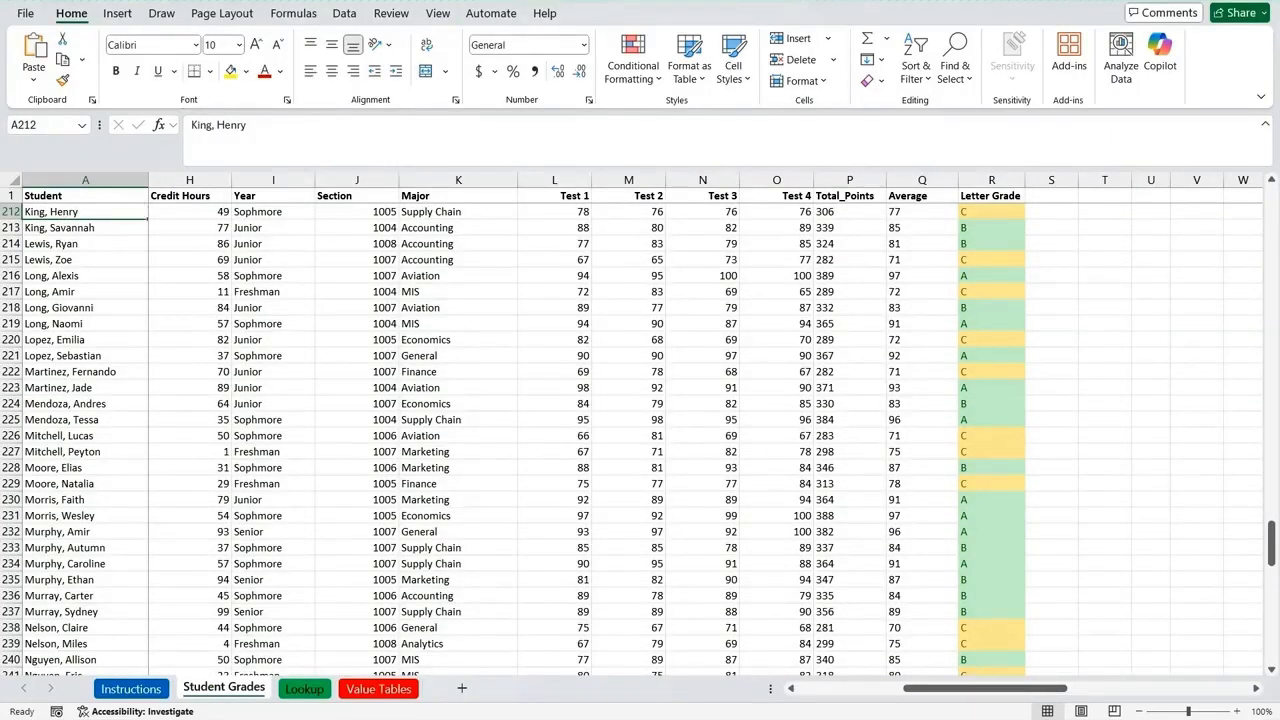
click(304, 688)
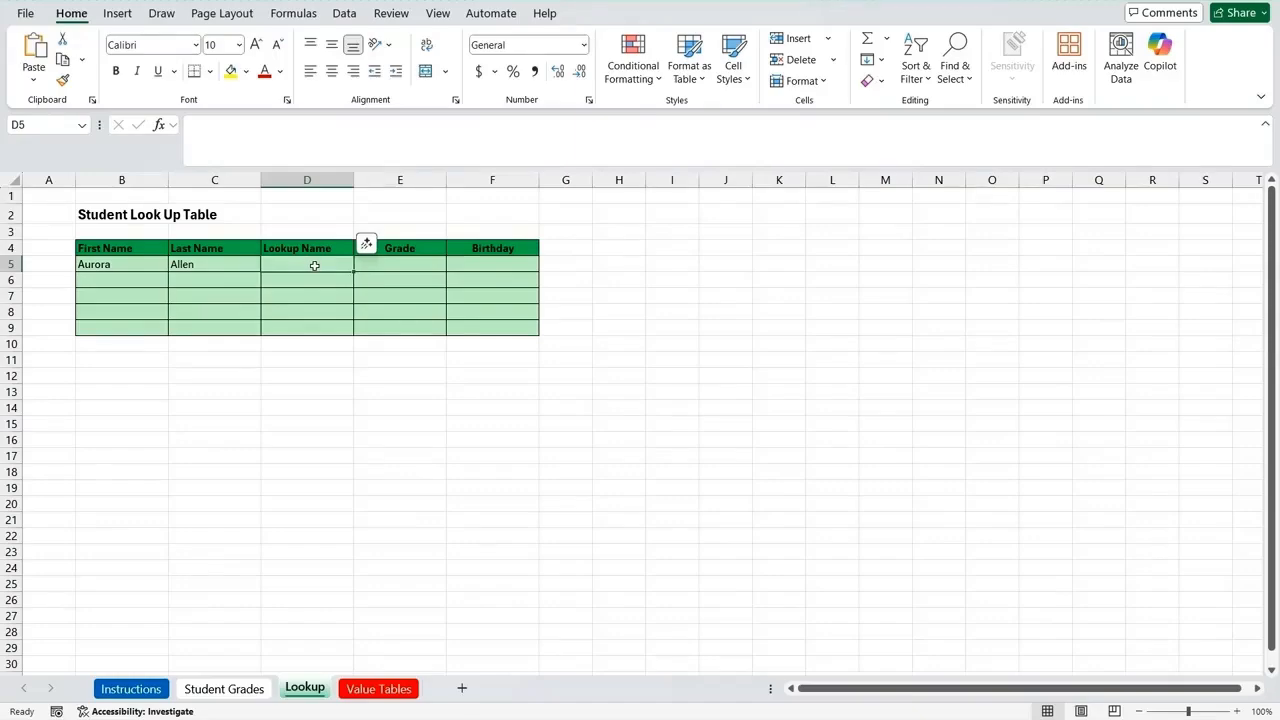
Step: Start a CONCAT formula in cell D5 of the Lookup sheet with the last name in C5 as Text1
text(=)
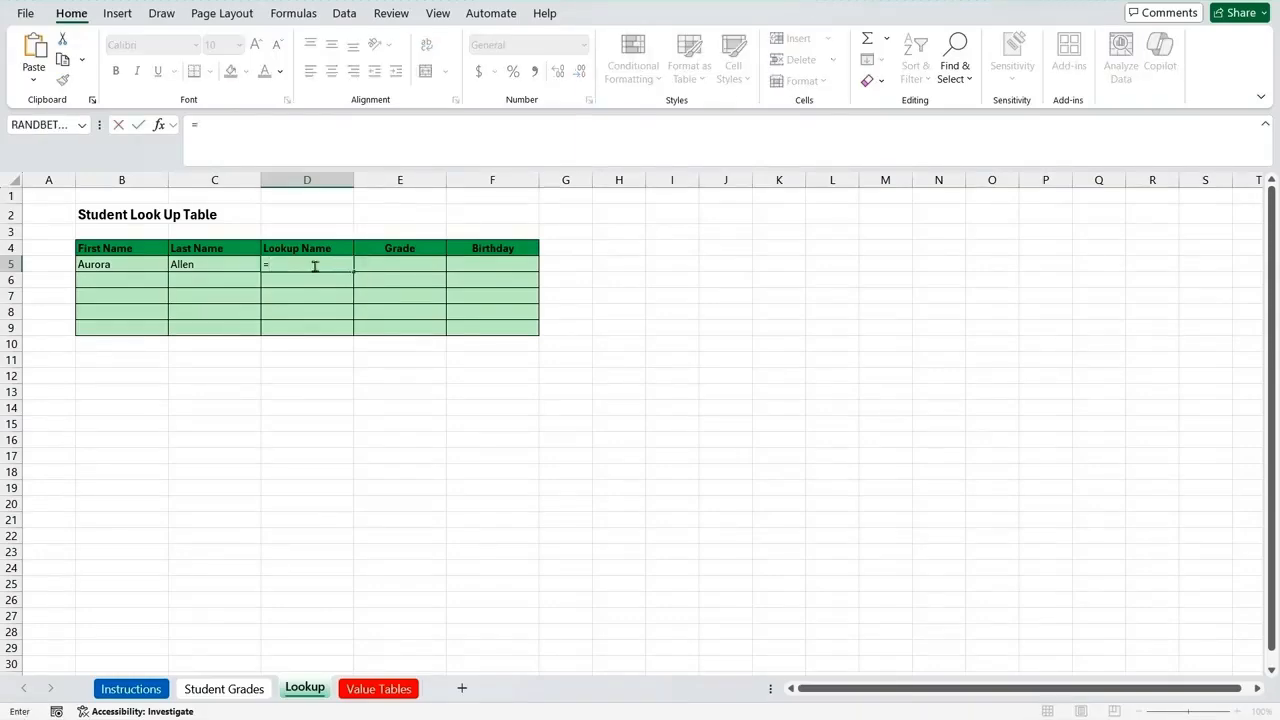
text(conc)
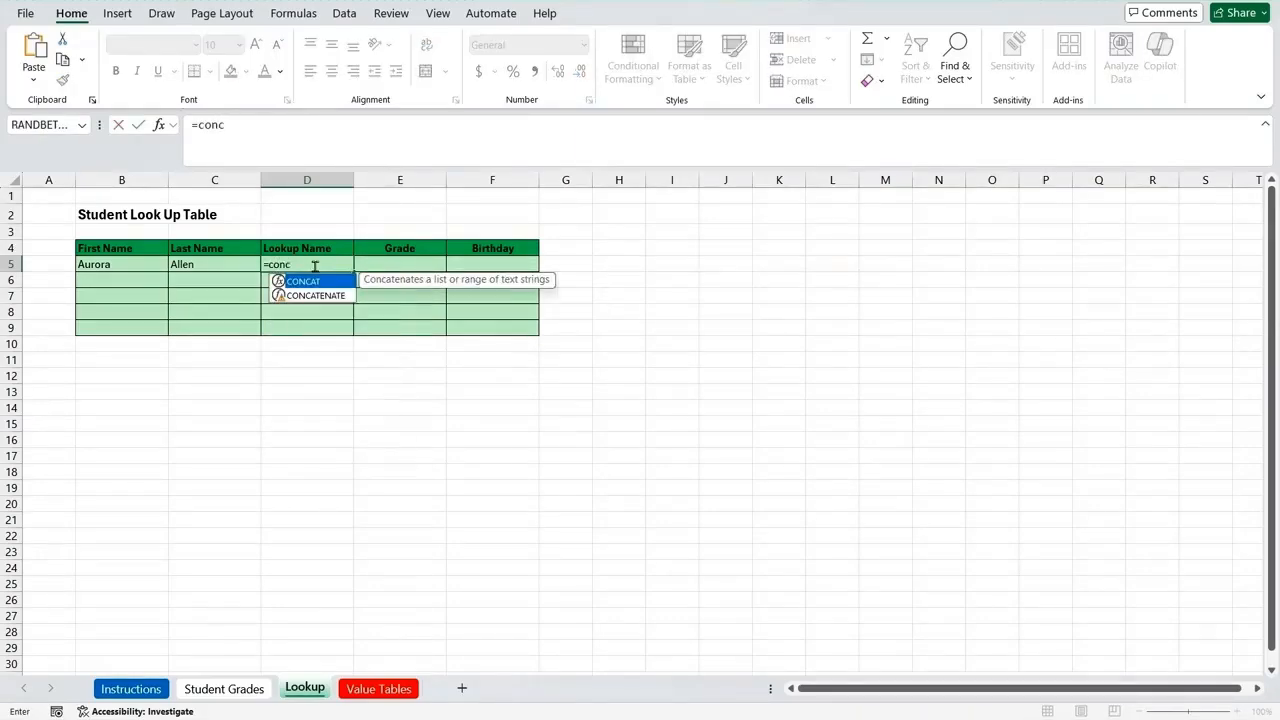
text(at()
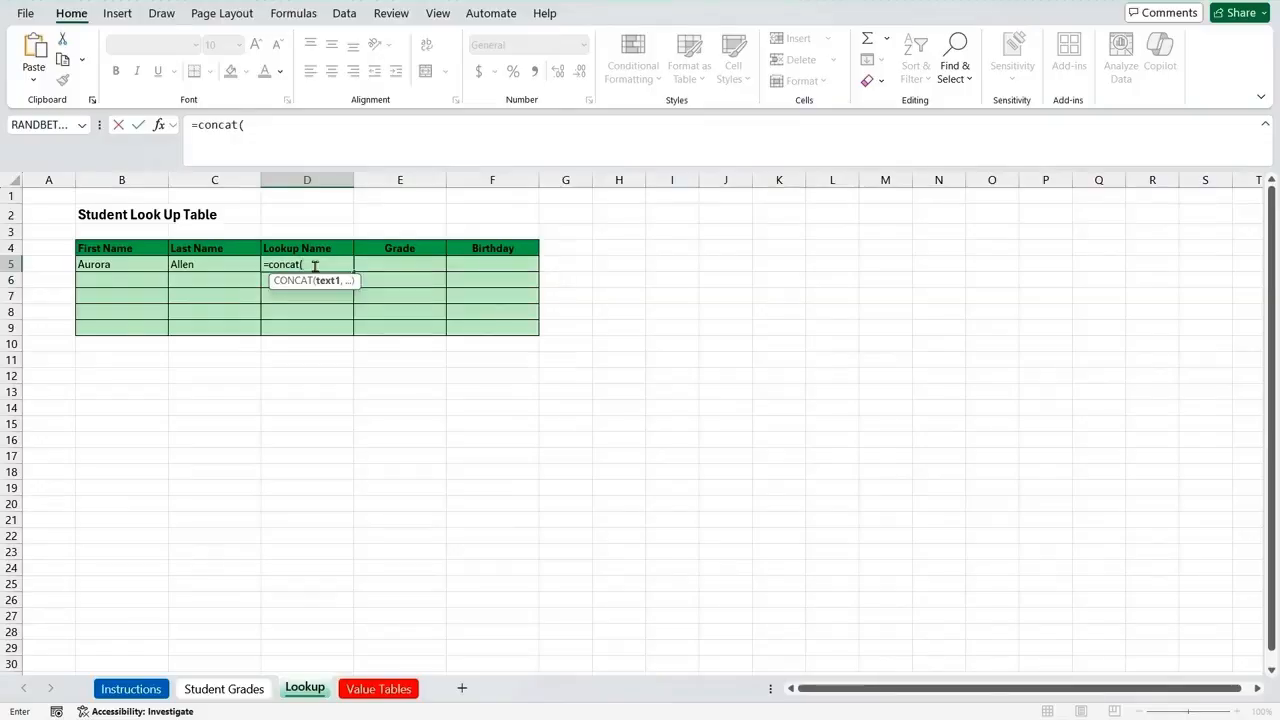
click(160, 127)
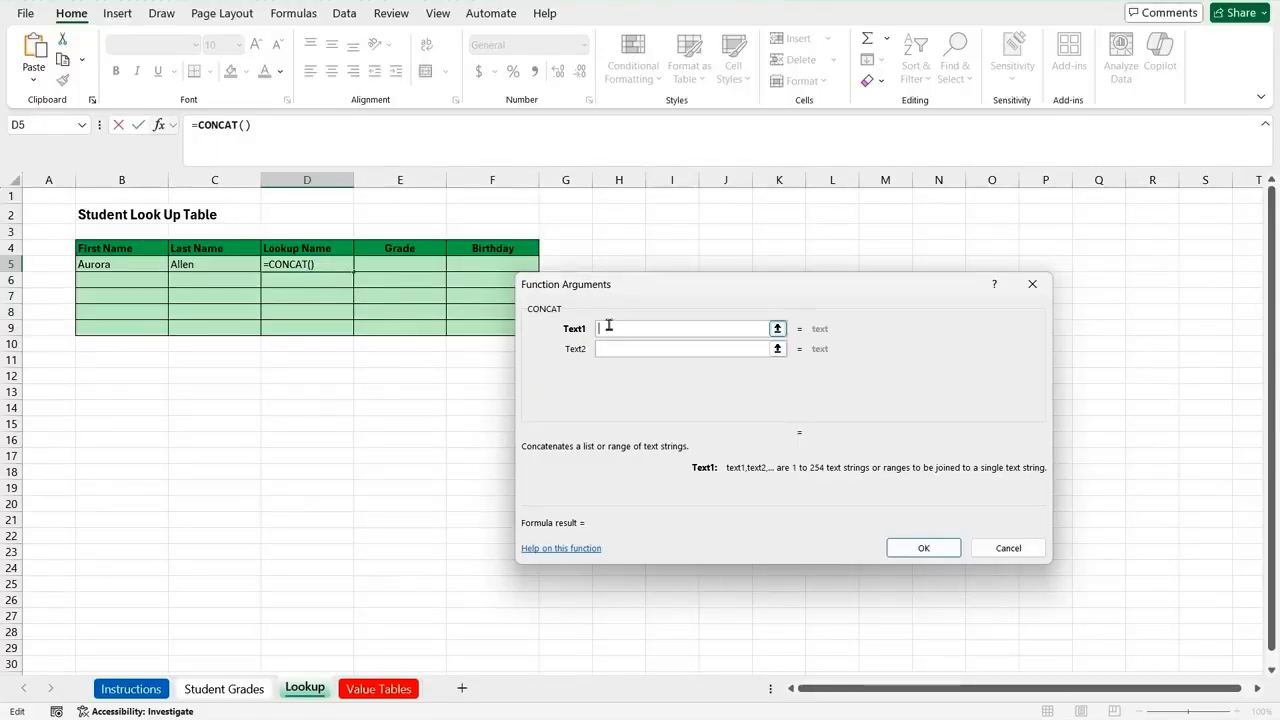
click(213, 264)
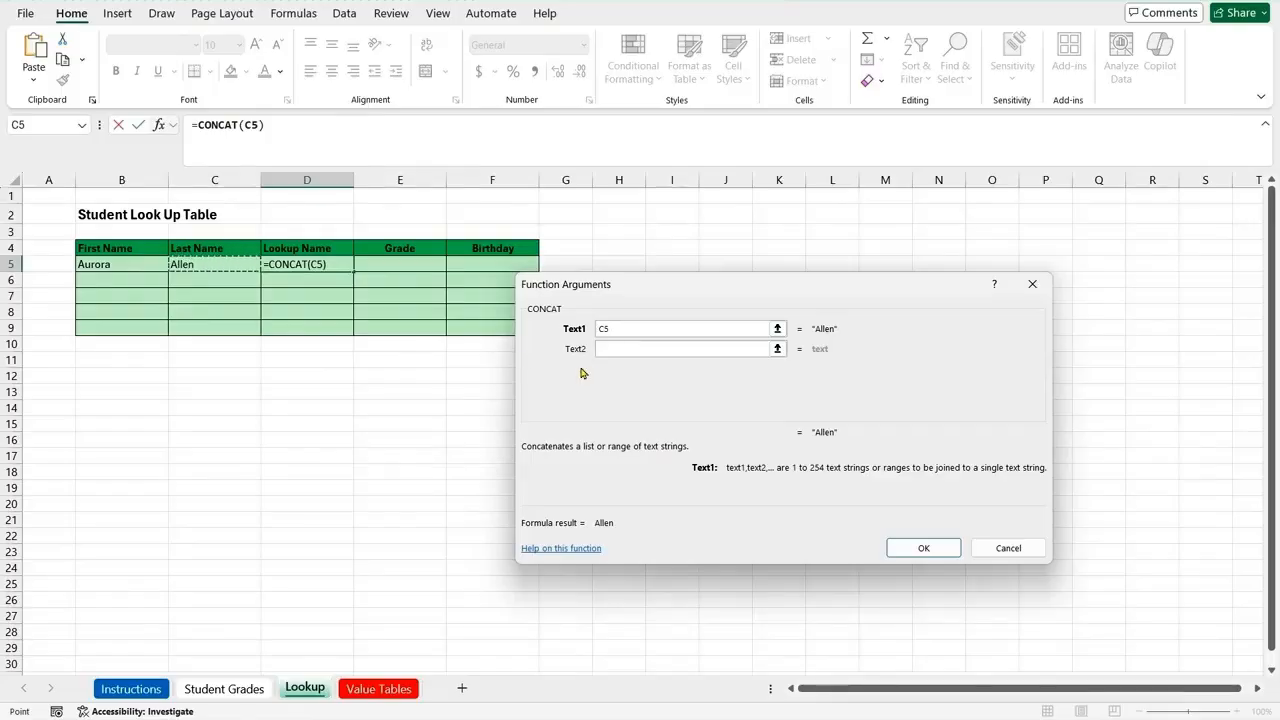
Step: Set Text2 of the CONCAT formula to the comma-and-space cell 'Value Tables'!$B$24, as an absolute reference
click(610, 348)
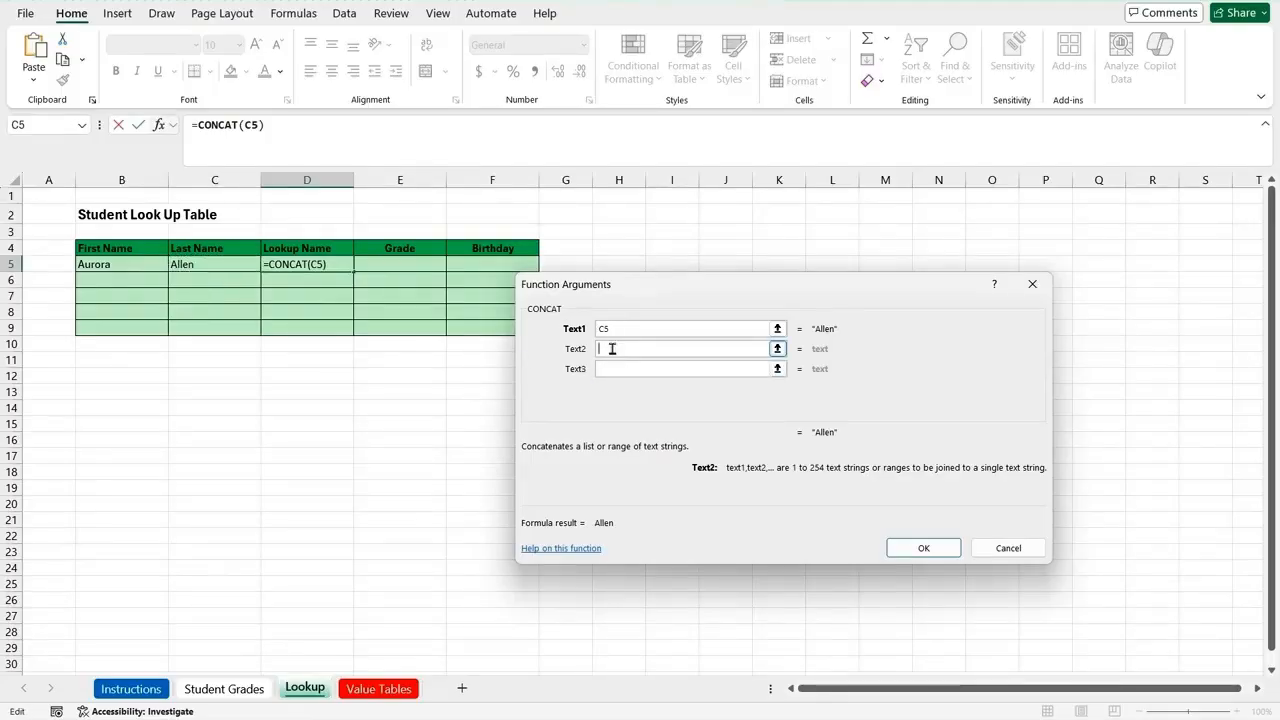
click(376, 689)
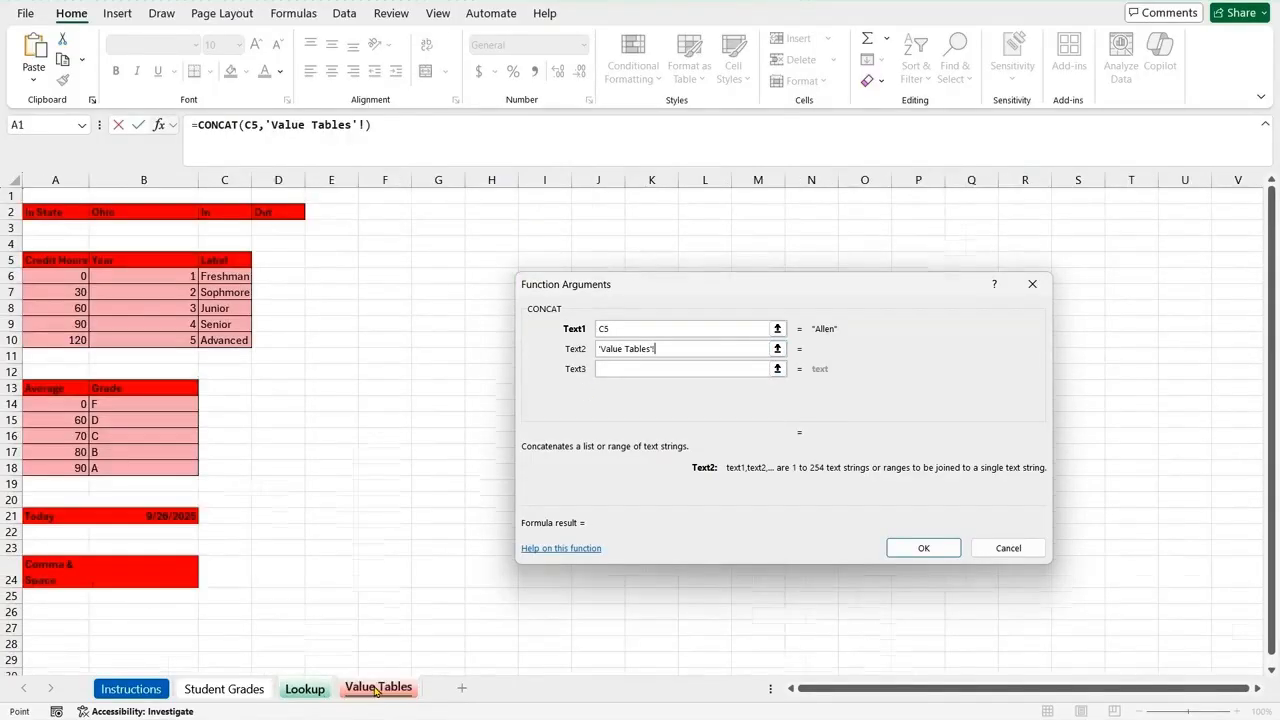
click(113, 581)
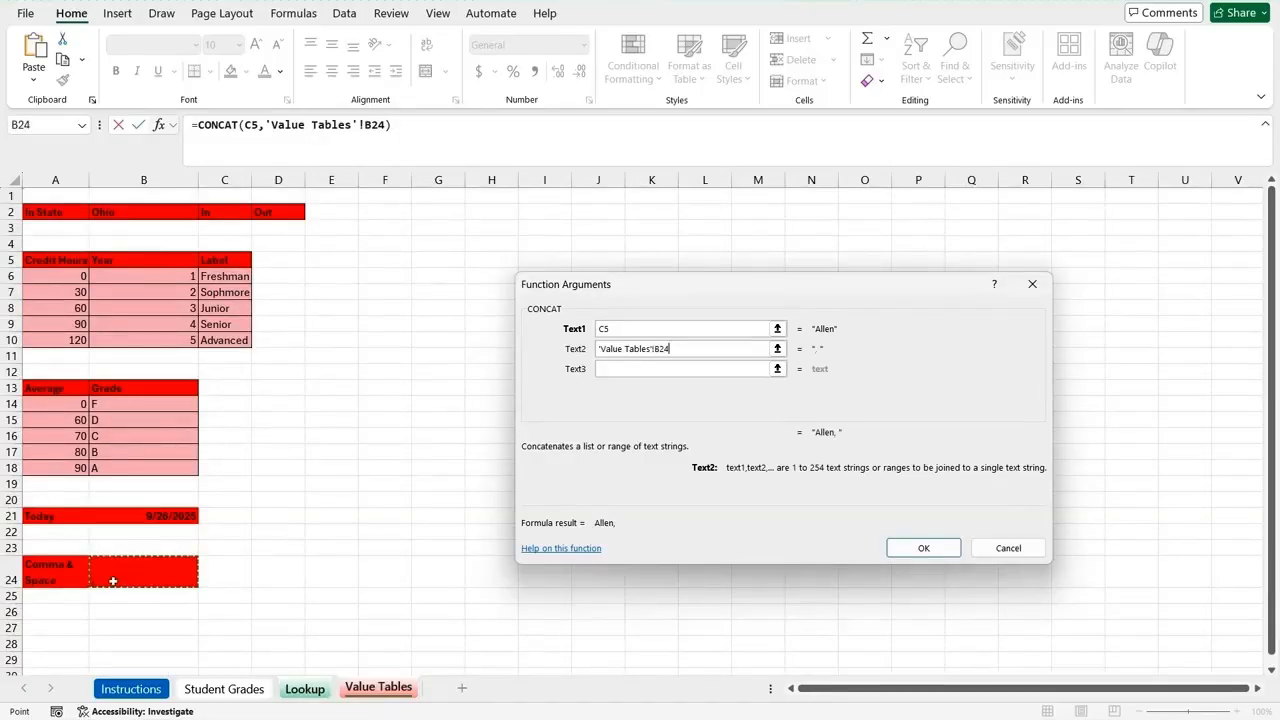
click(657, 349)
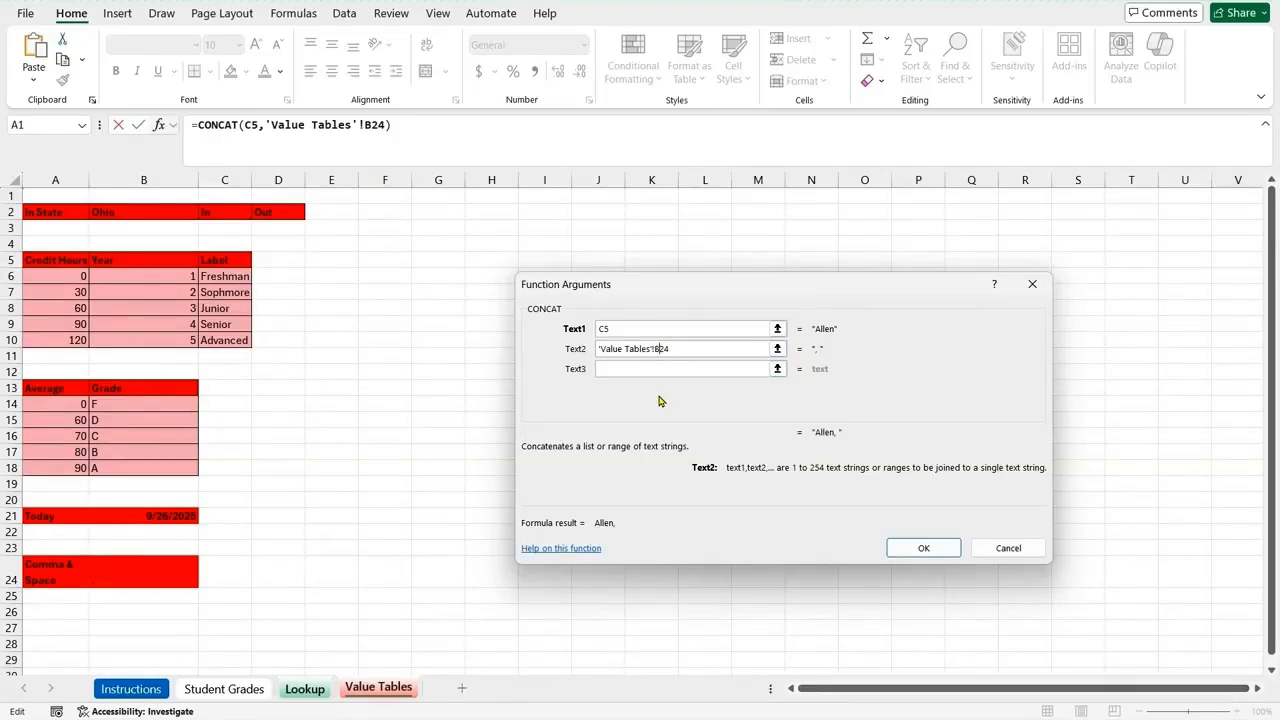
text($)
key(Left)
key(Left)
text($)
Step: Set Text3 of the CONCAT formula to the first name in B5 and complete the formula
click(662, 368)
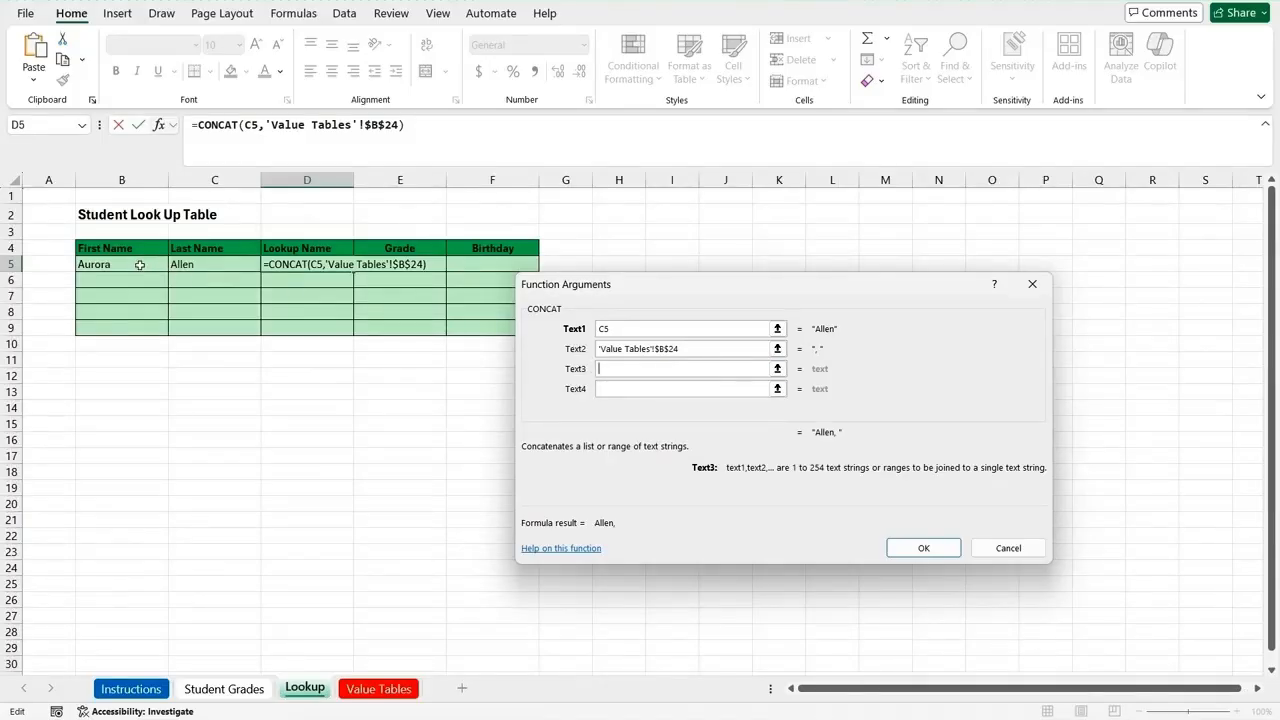
click(140, 264)
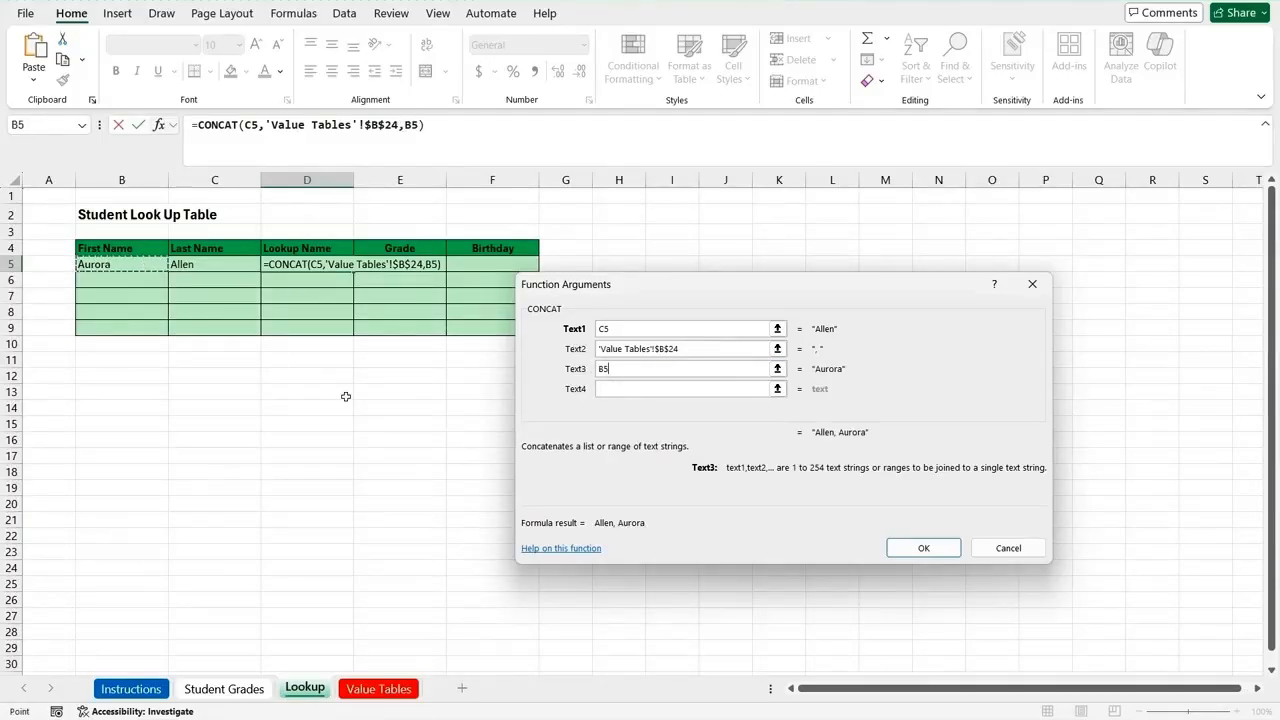
click(914, 547)
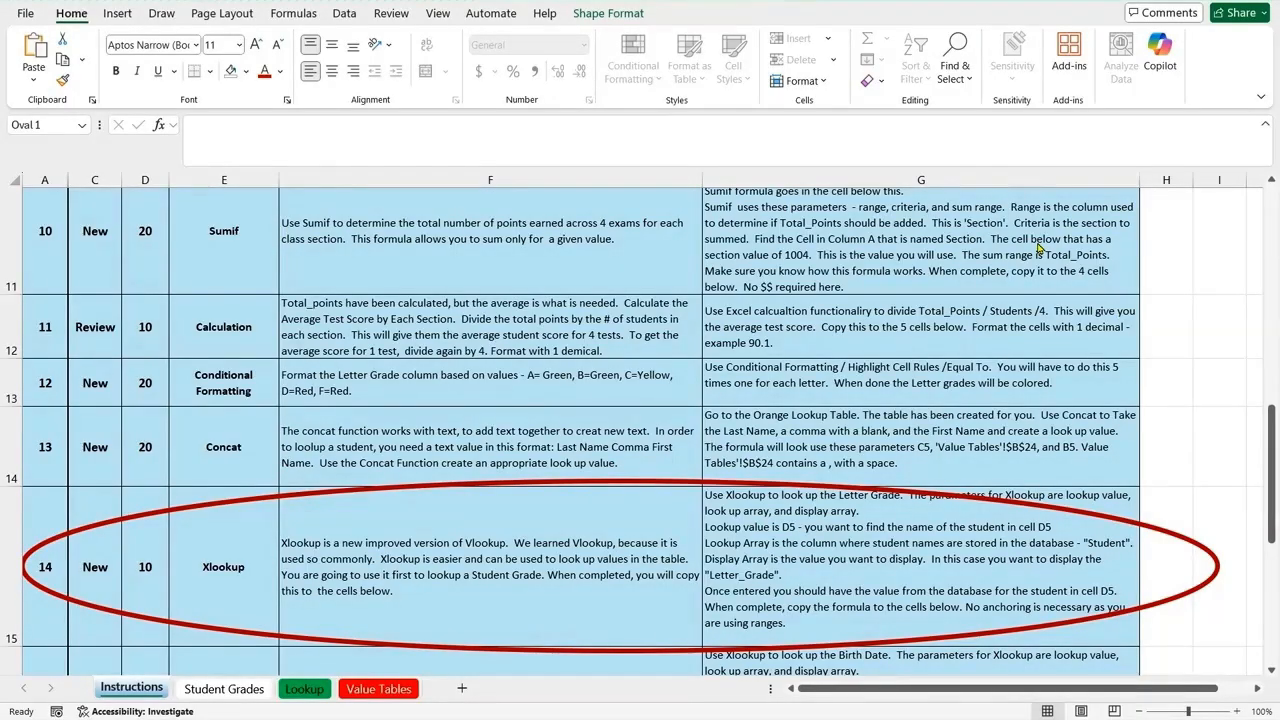
Step: Start an XLOOKUP formula in Grade cell E5 of the Lookup sheet with D5 as the lookup value
click(303, 689)
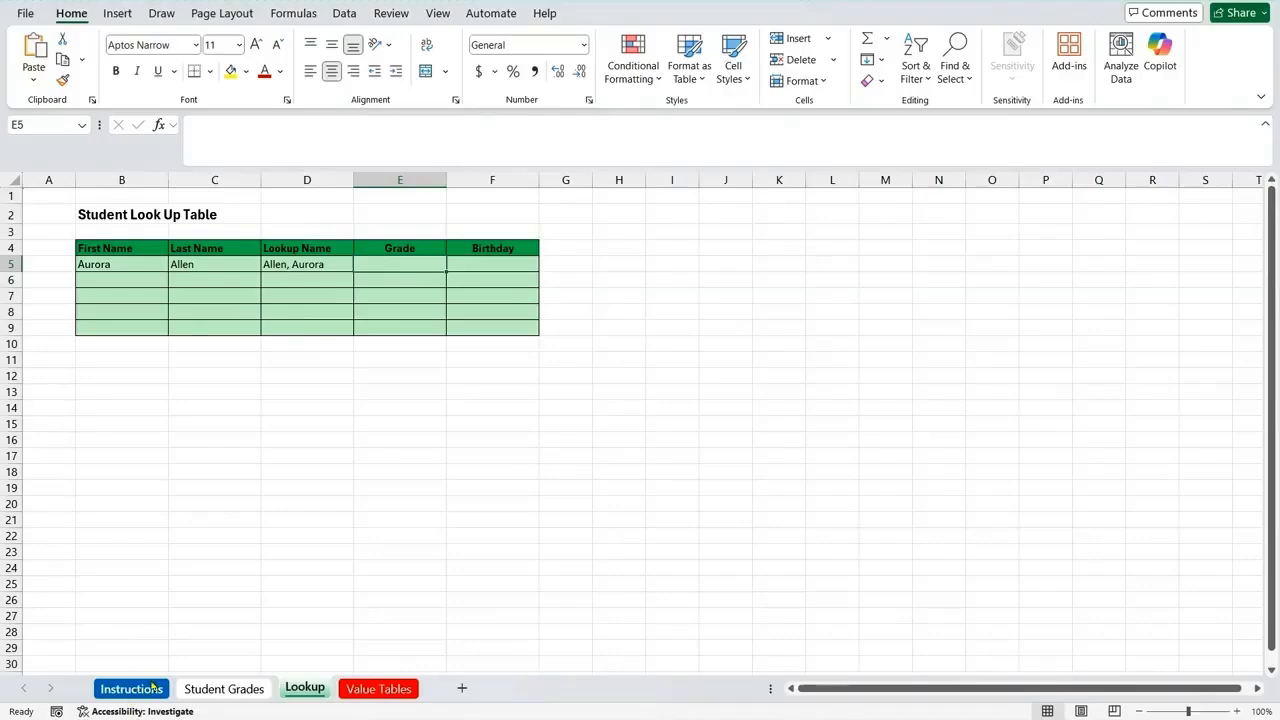
click(201, 687)
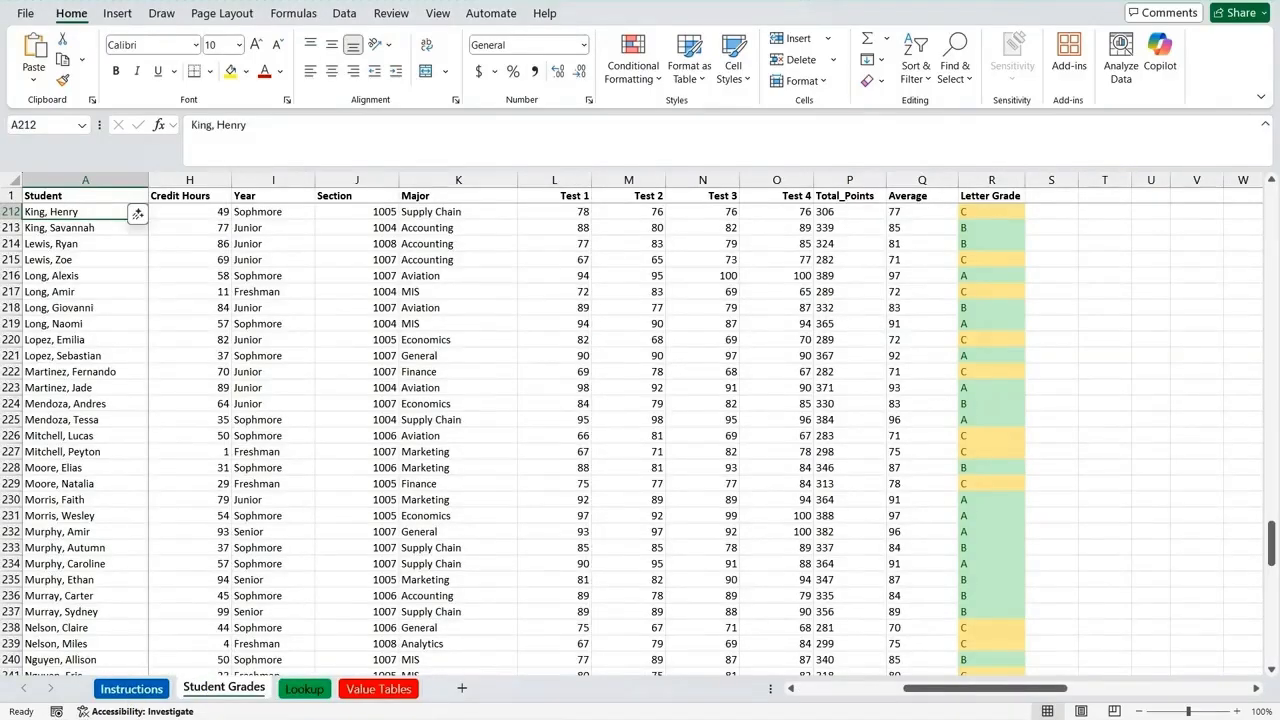
click(303, 690)
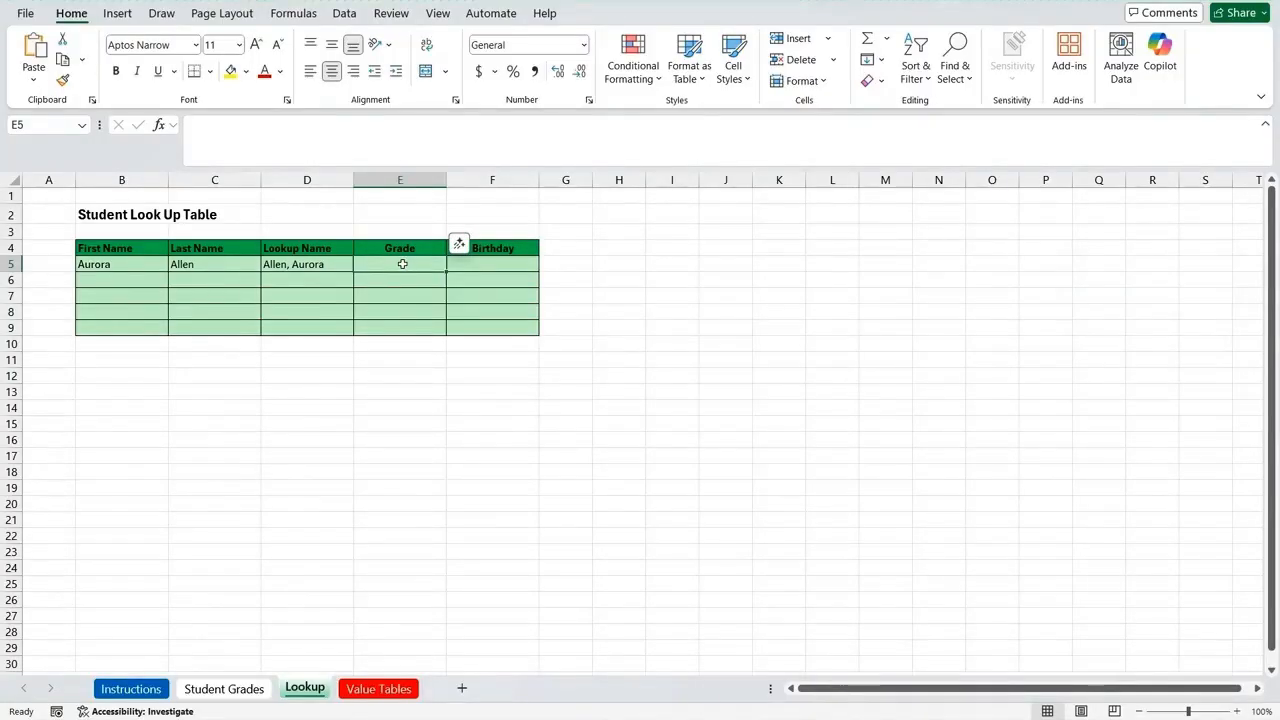
text(=)
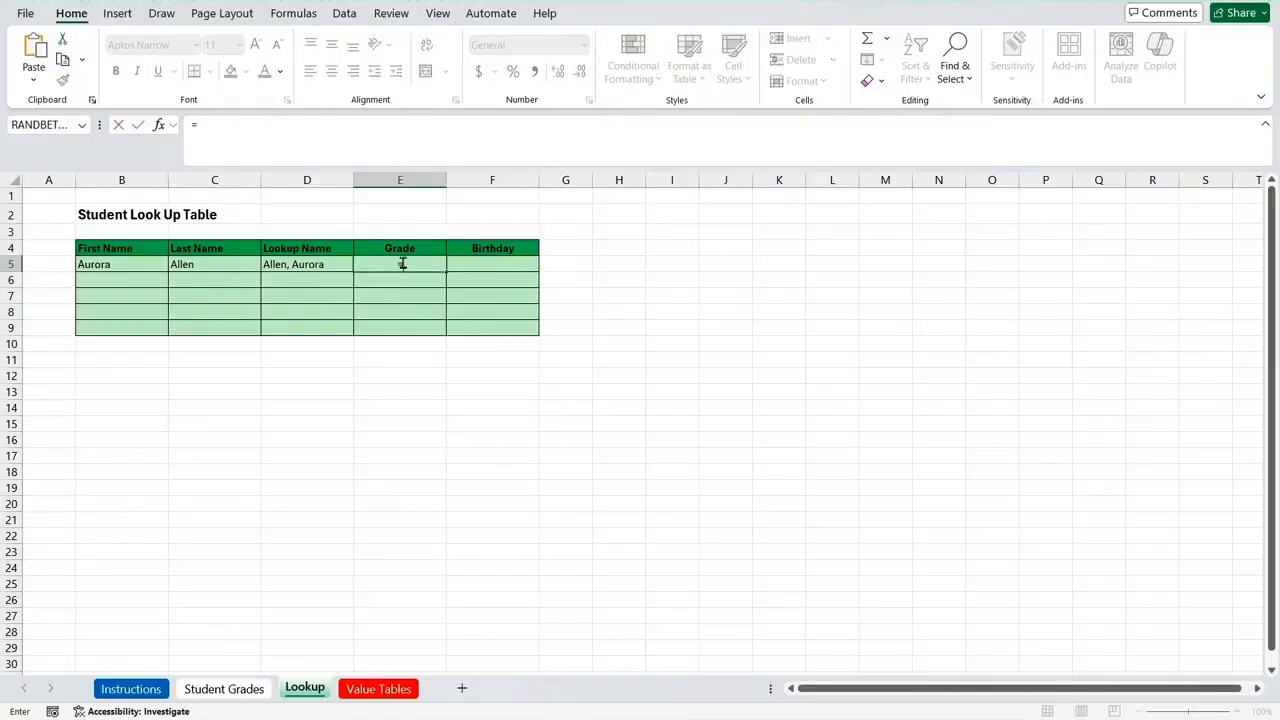
text(xlooku)
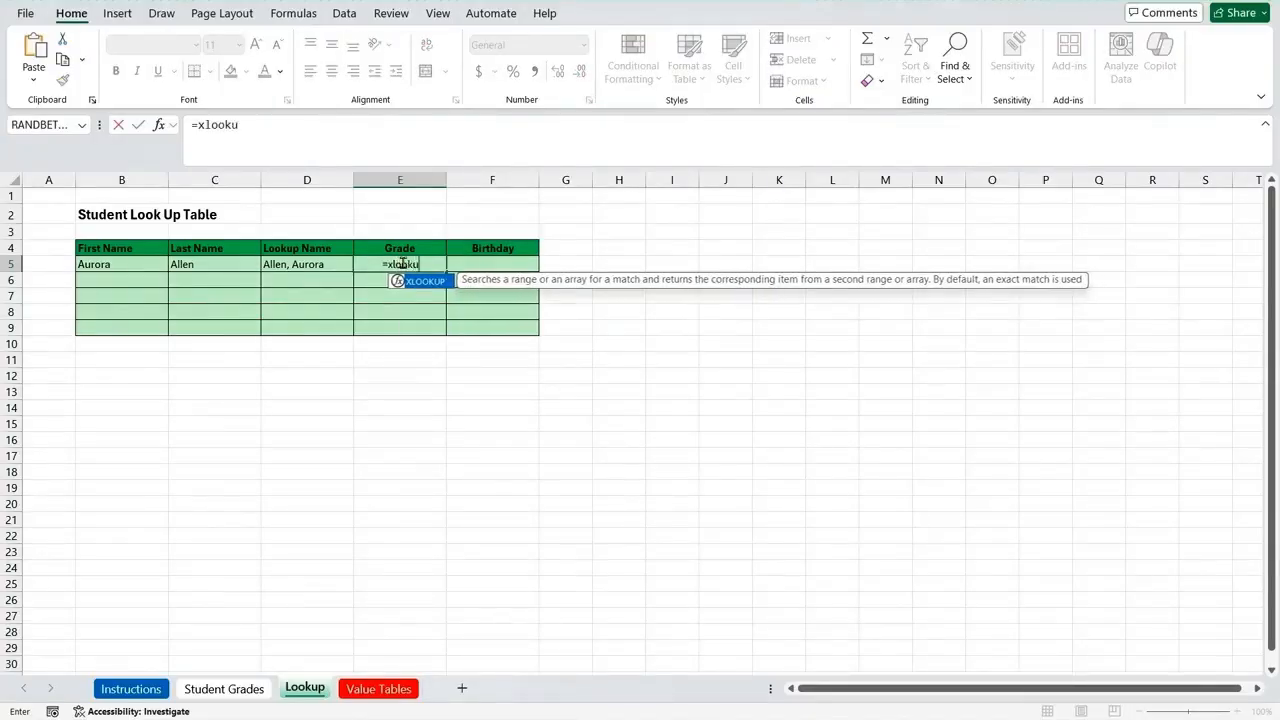
text(p()
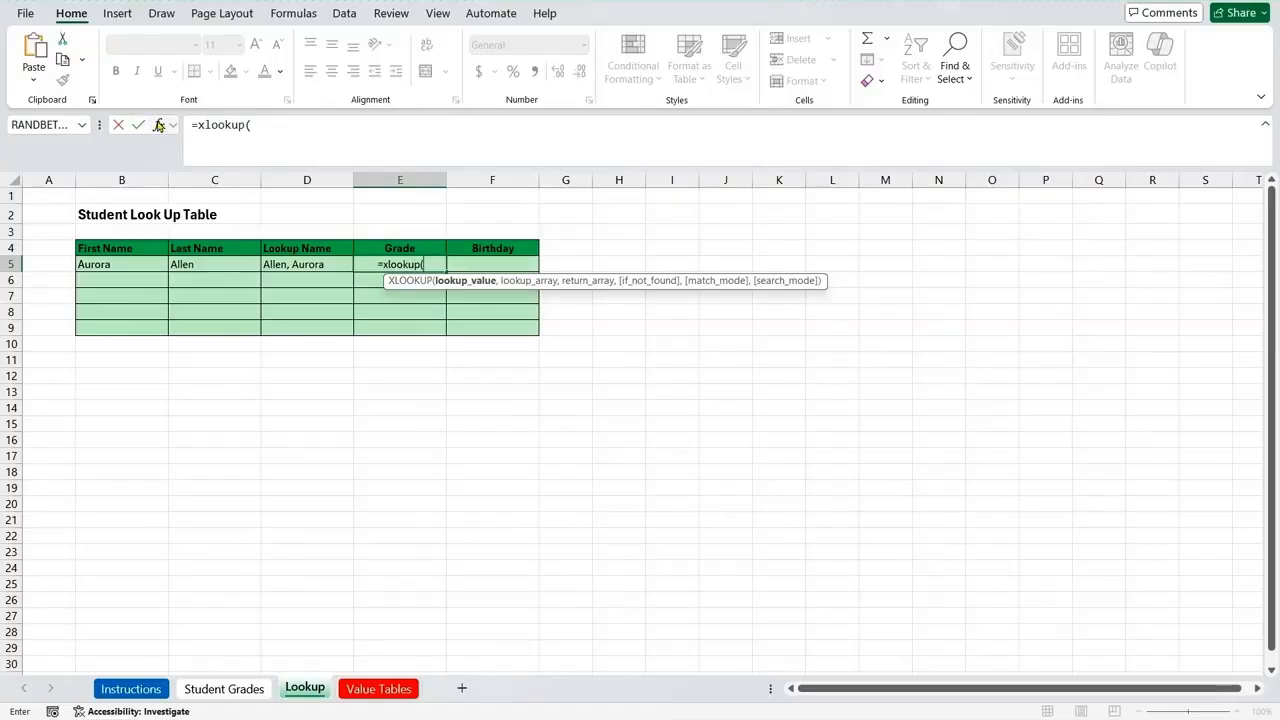
click(158, 124)
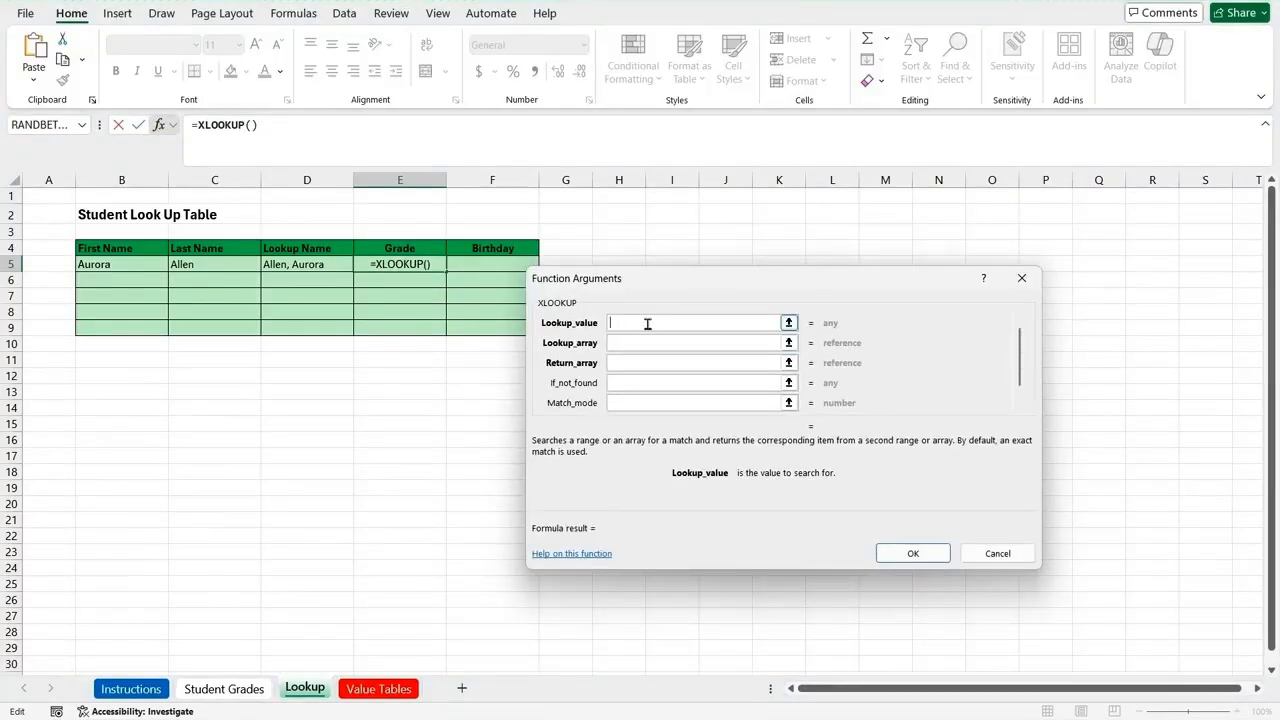
click(283, 265)
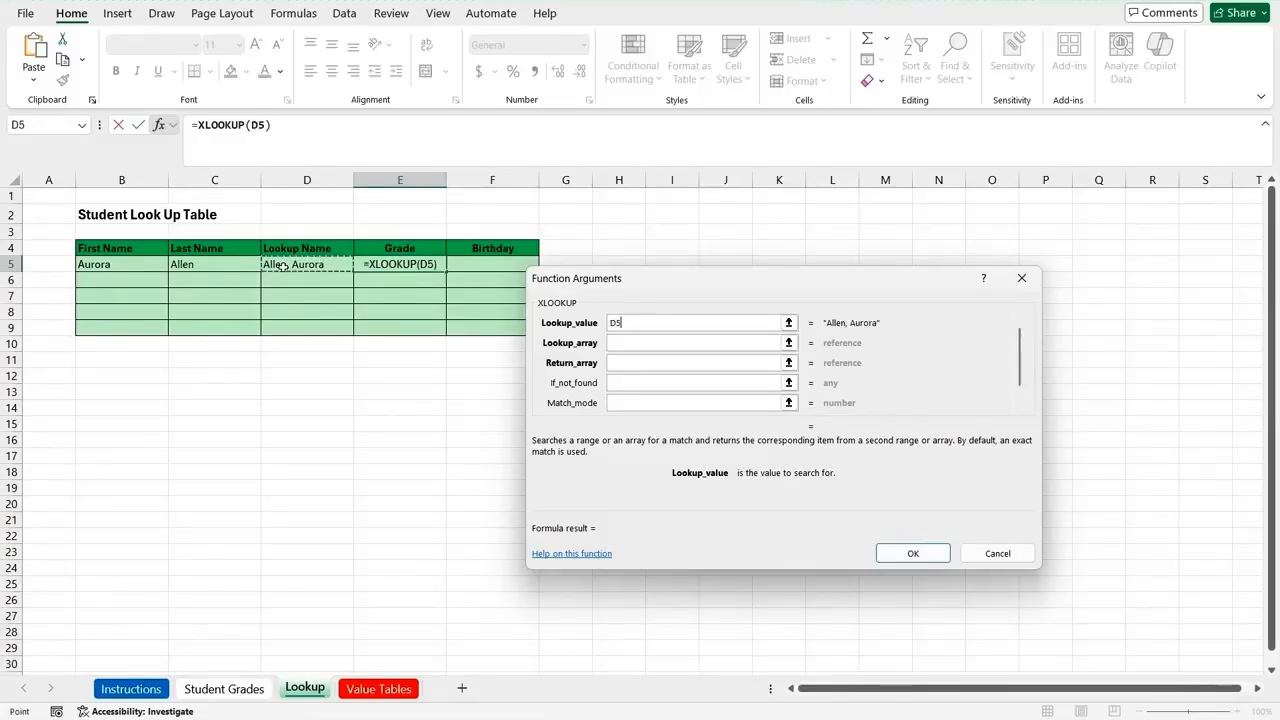
Step: Set the lookup array of the XLOOKUP formula to the named range Student
click(626, 341)
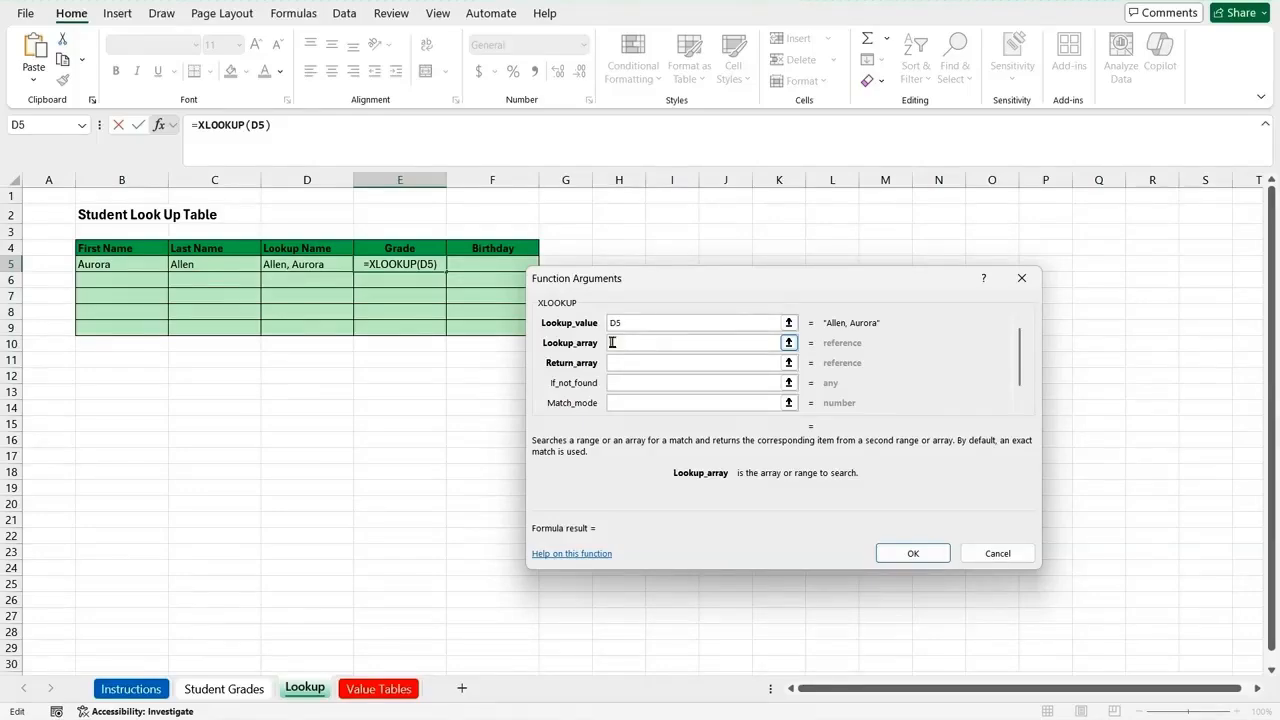
text(S)
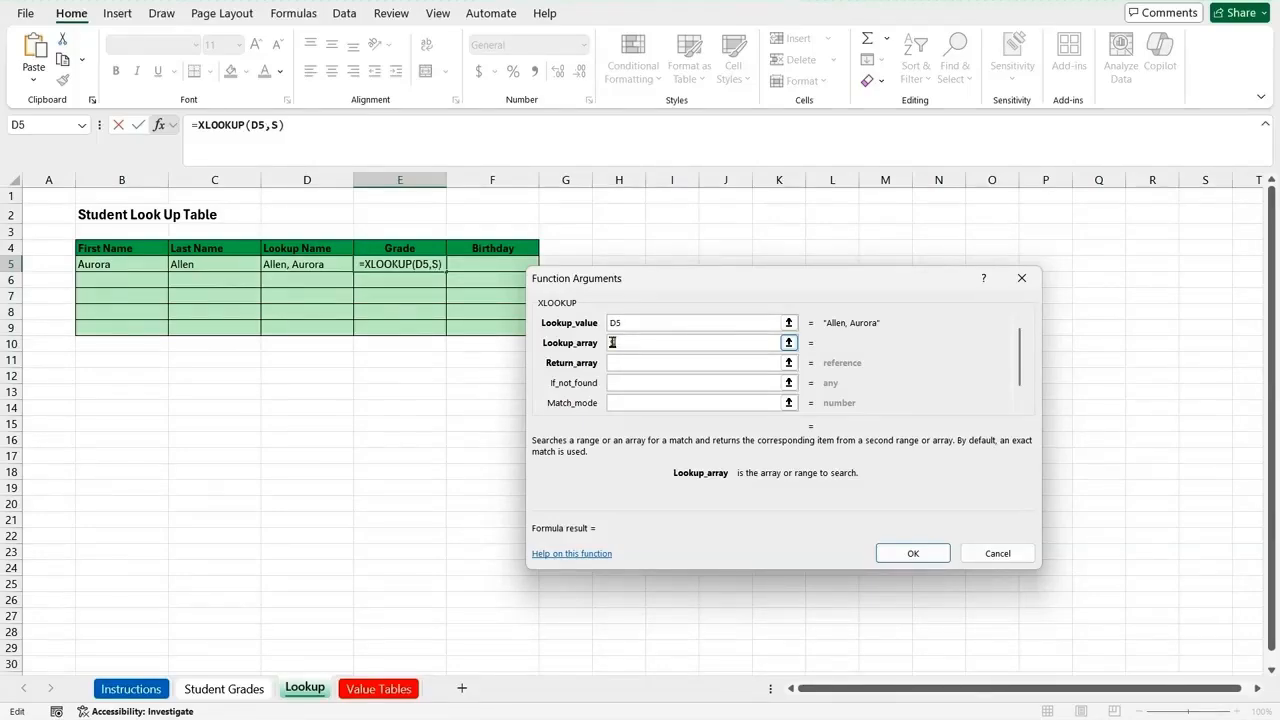
text(tudnet)
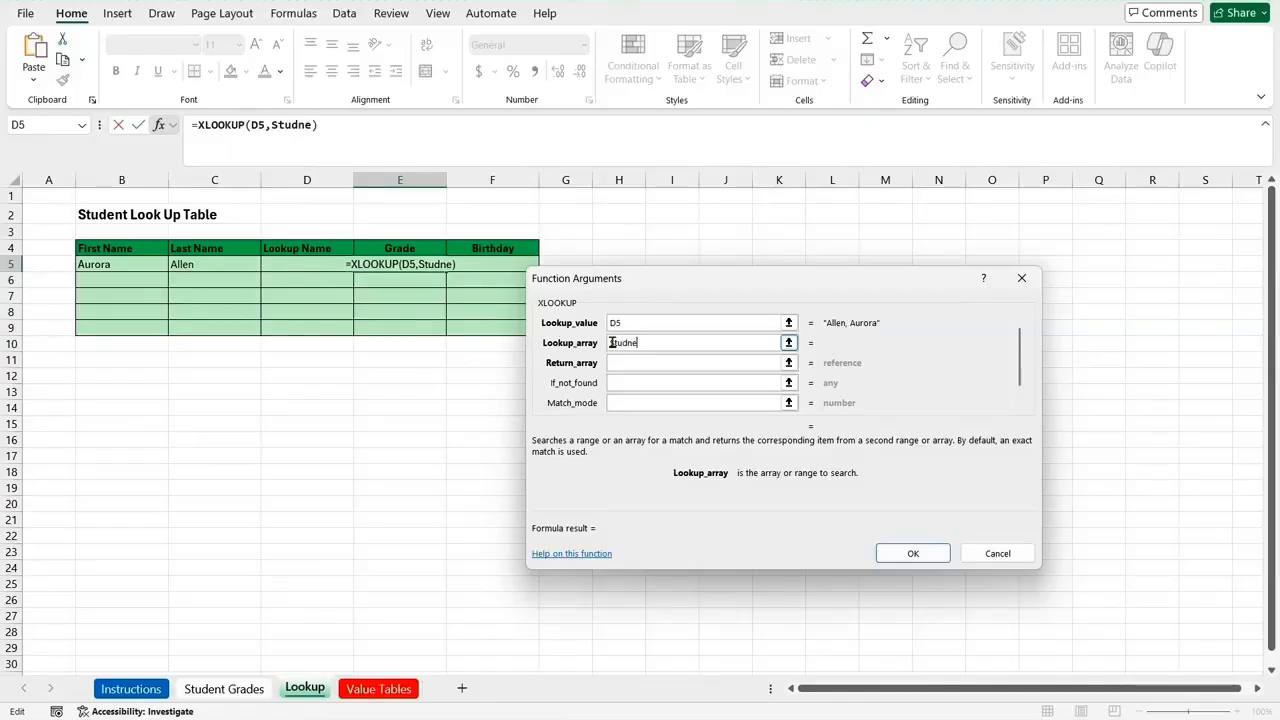
key(BackSpace)
key(BackSpace)
key(BackSpace)
text(ent)
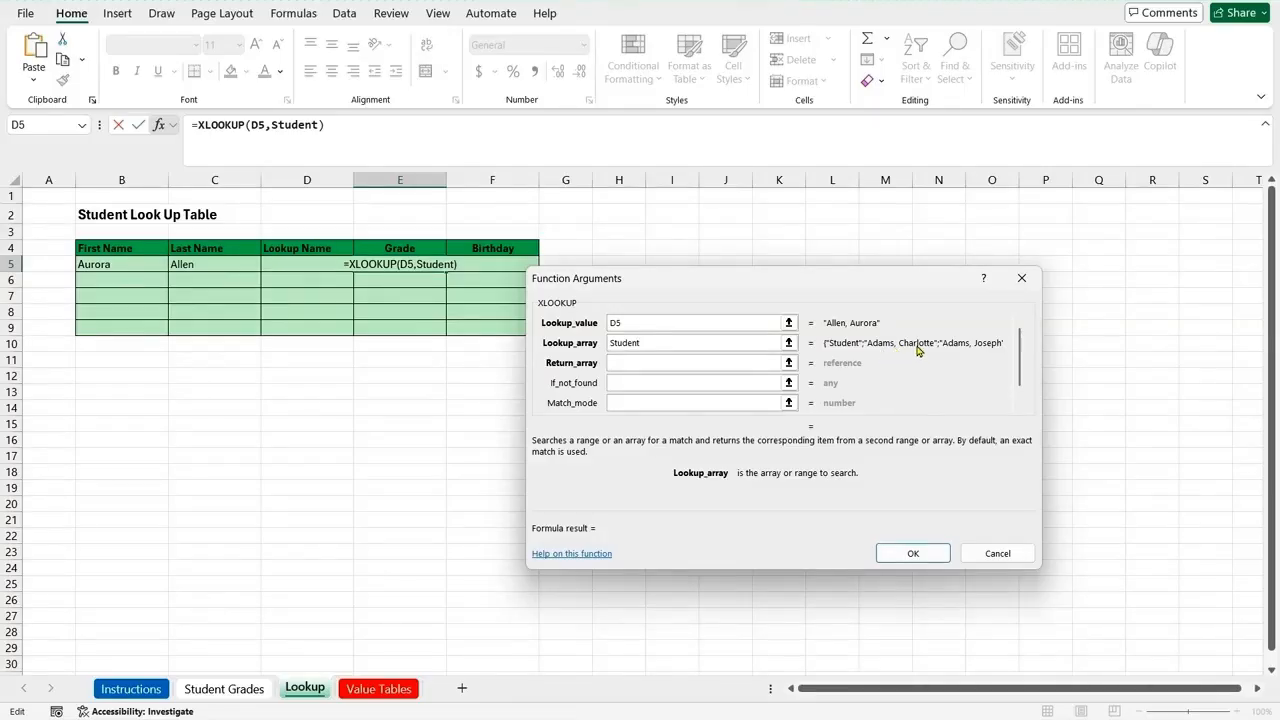
Step: Set the return array of the XLOOKUP formula to the named range Letter_Grade and complete the formula
click(633, 364)
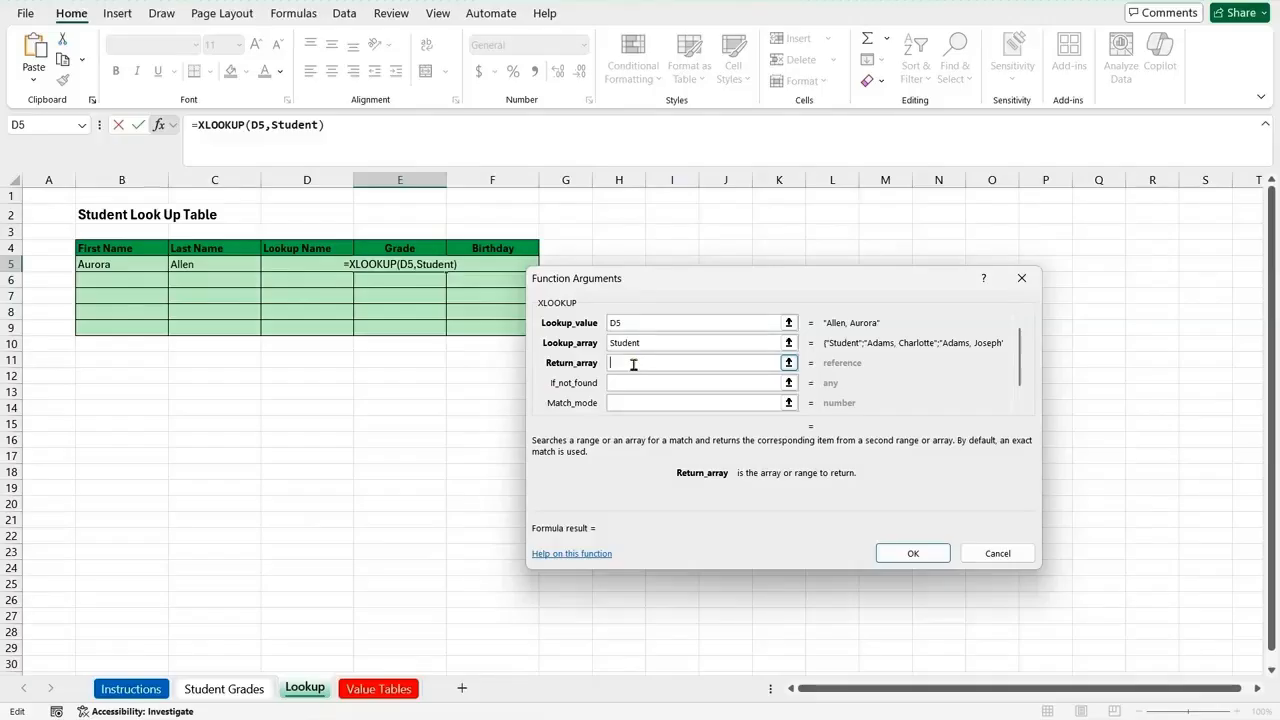
text(Lette)
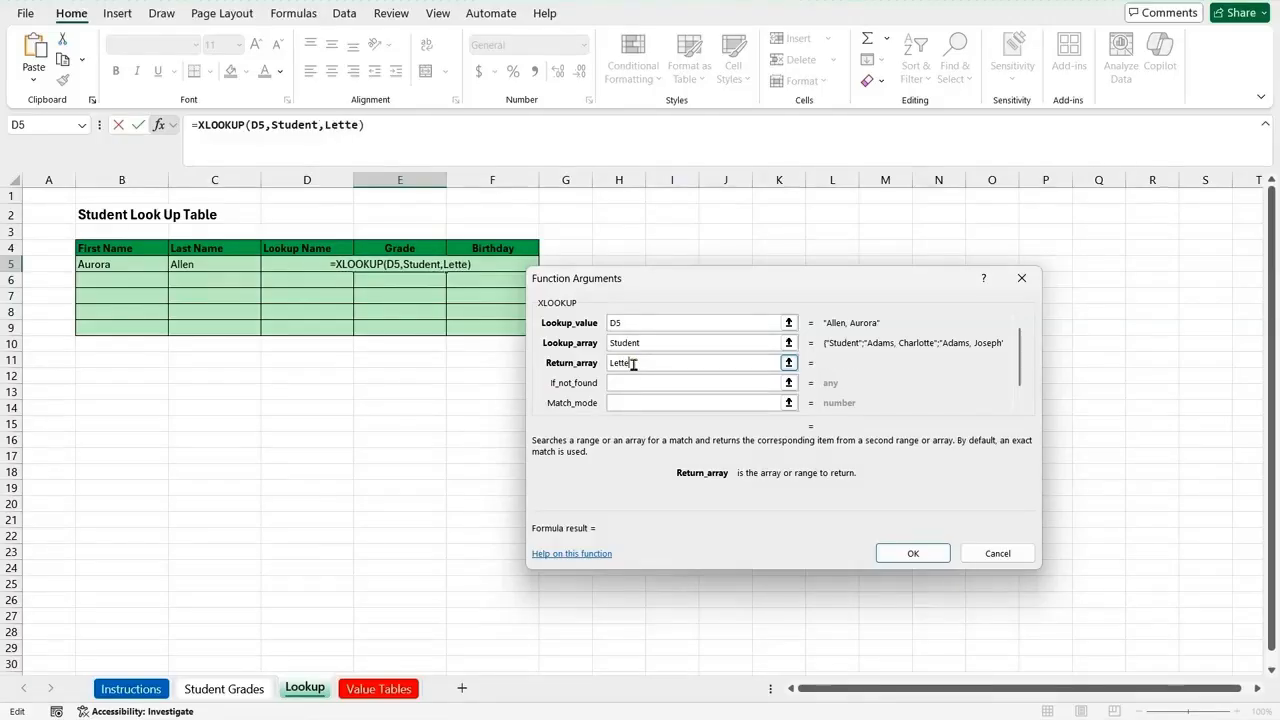
text(r_)
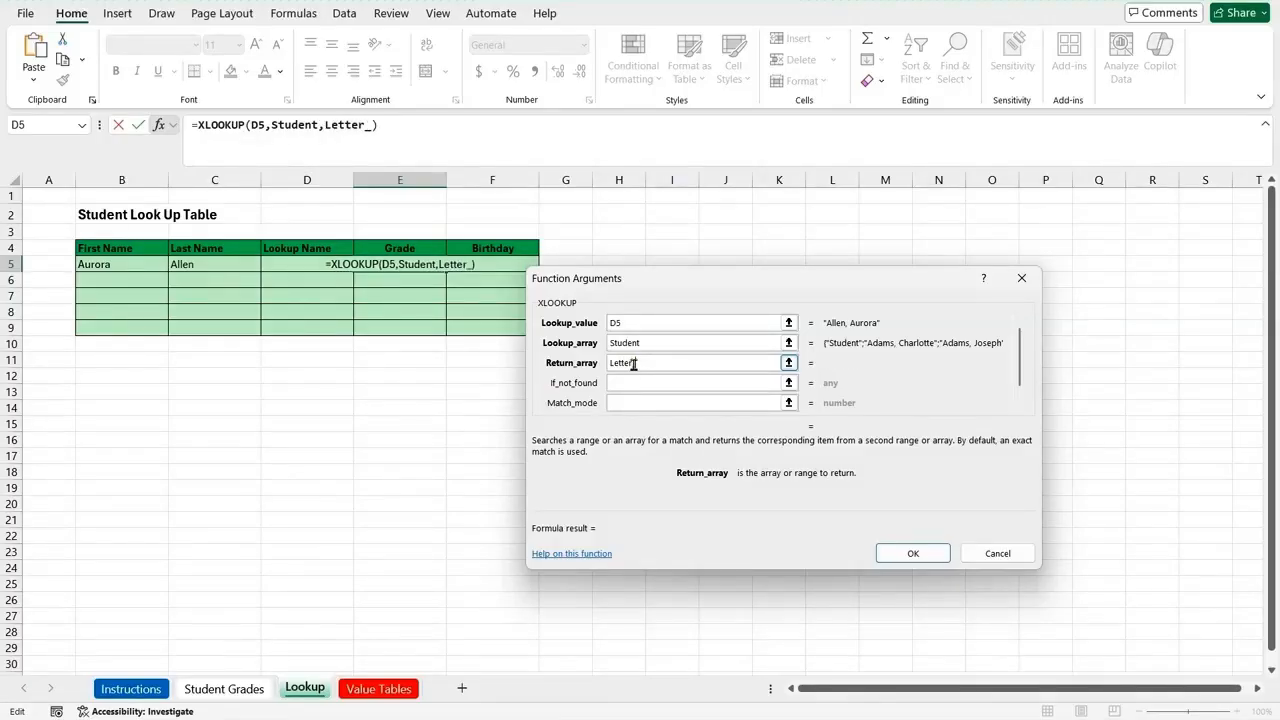
text(Grade)
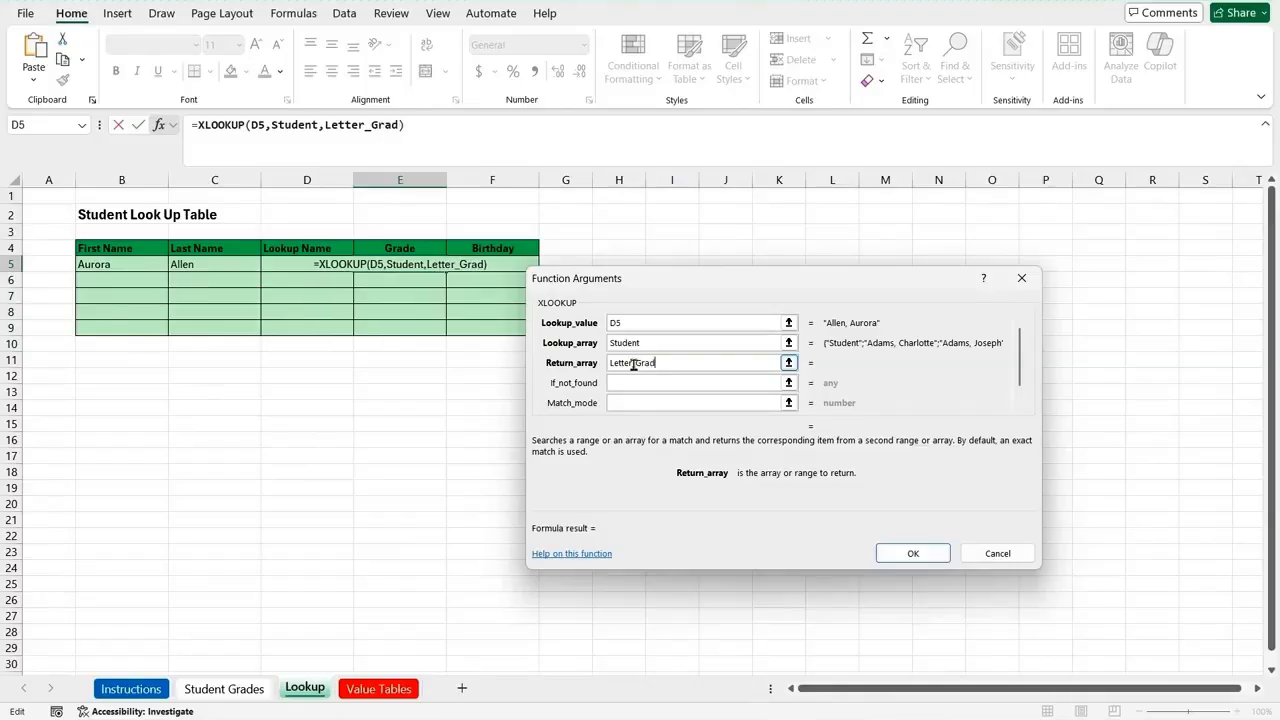
click(918, 554)
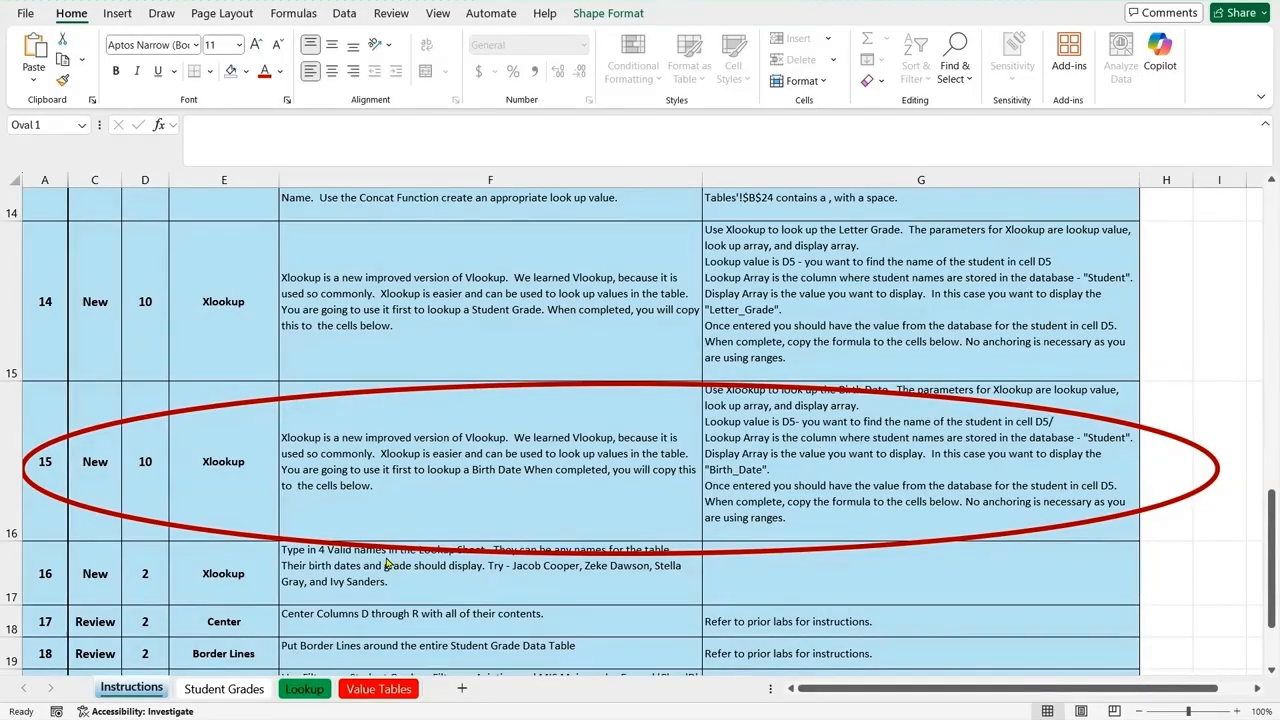
Step: Start an XLOOKUP formula in Birthday cell F5 of the Lookup sheet with D5 as the lookup value
click(300, 690)
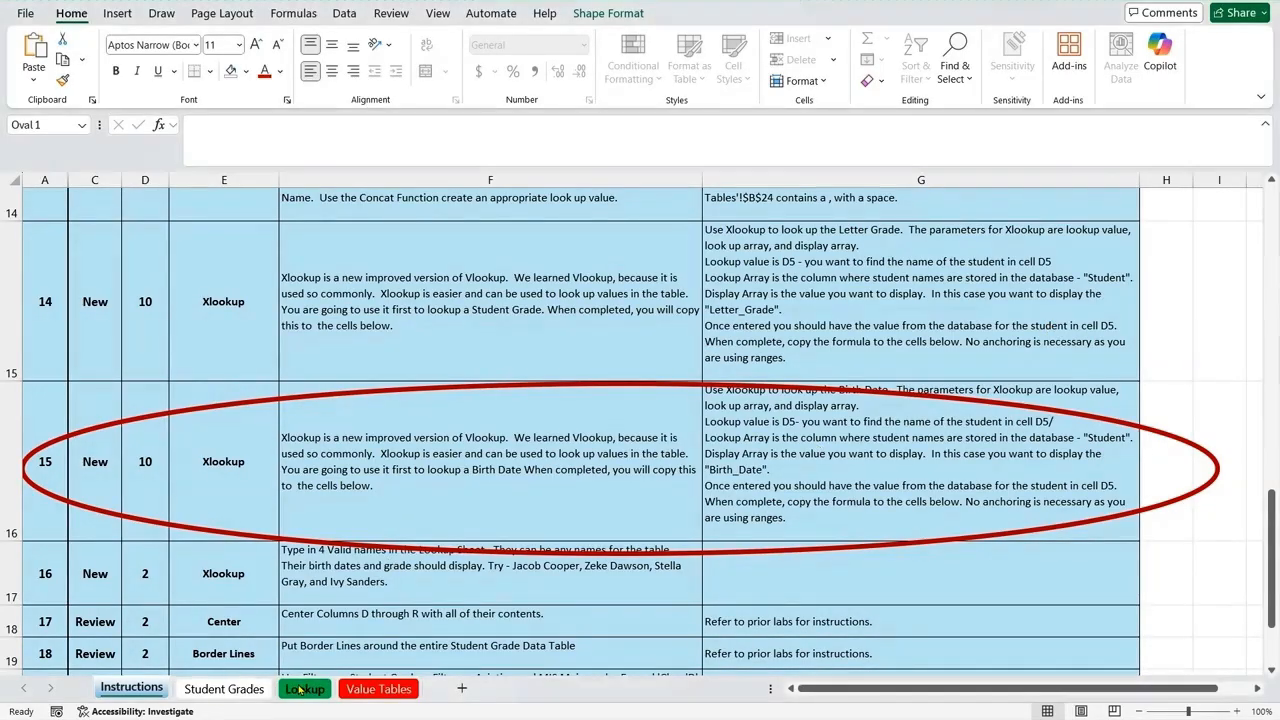
click(300, 690)
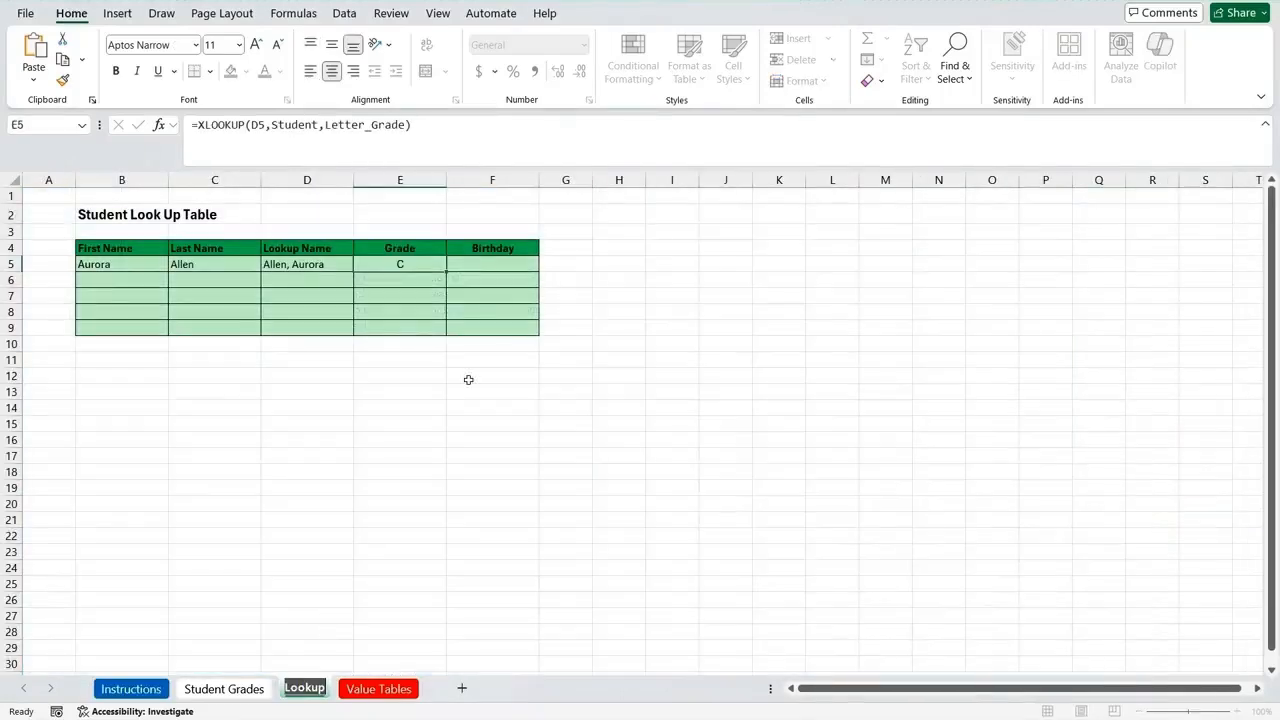
click(504, 268)
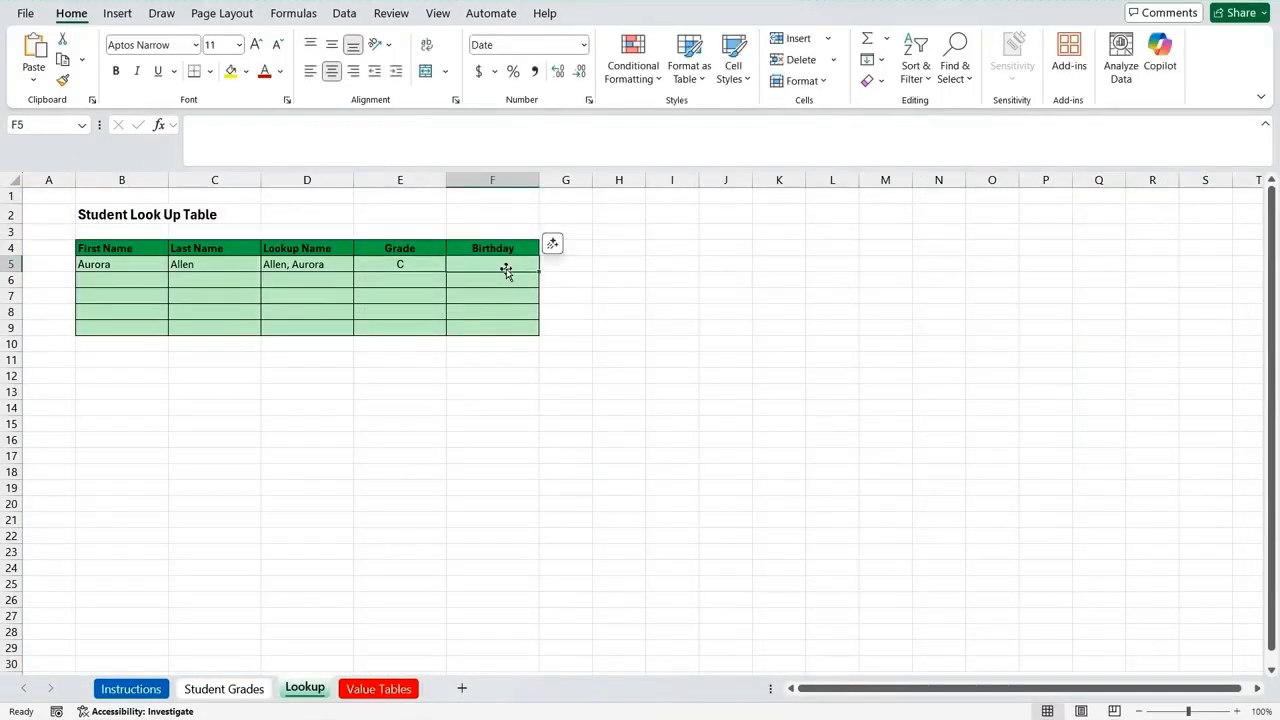
text(=xl)
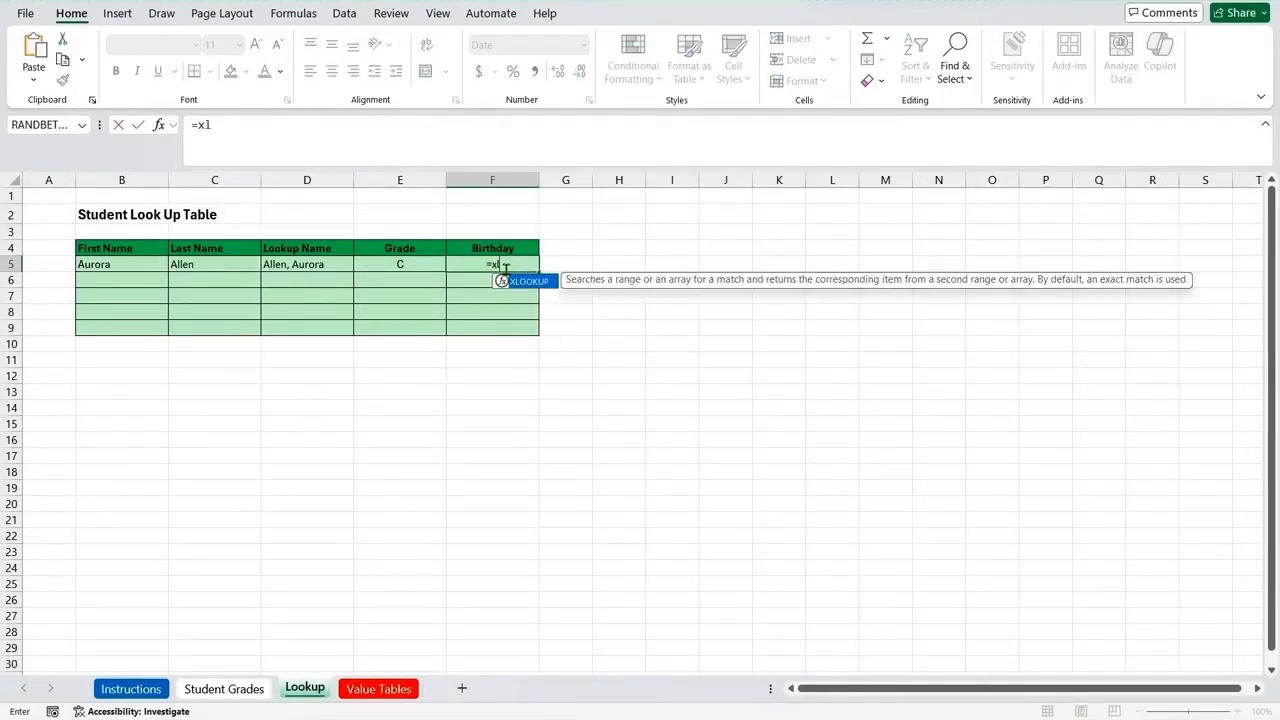
text(ookup()
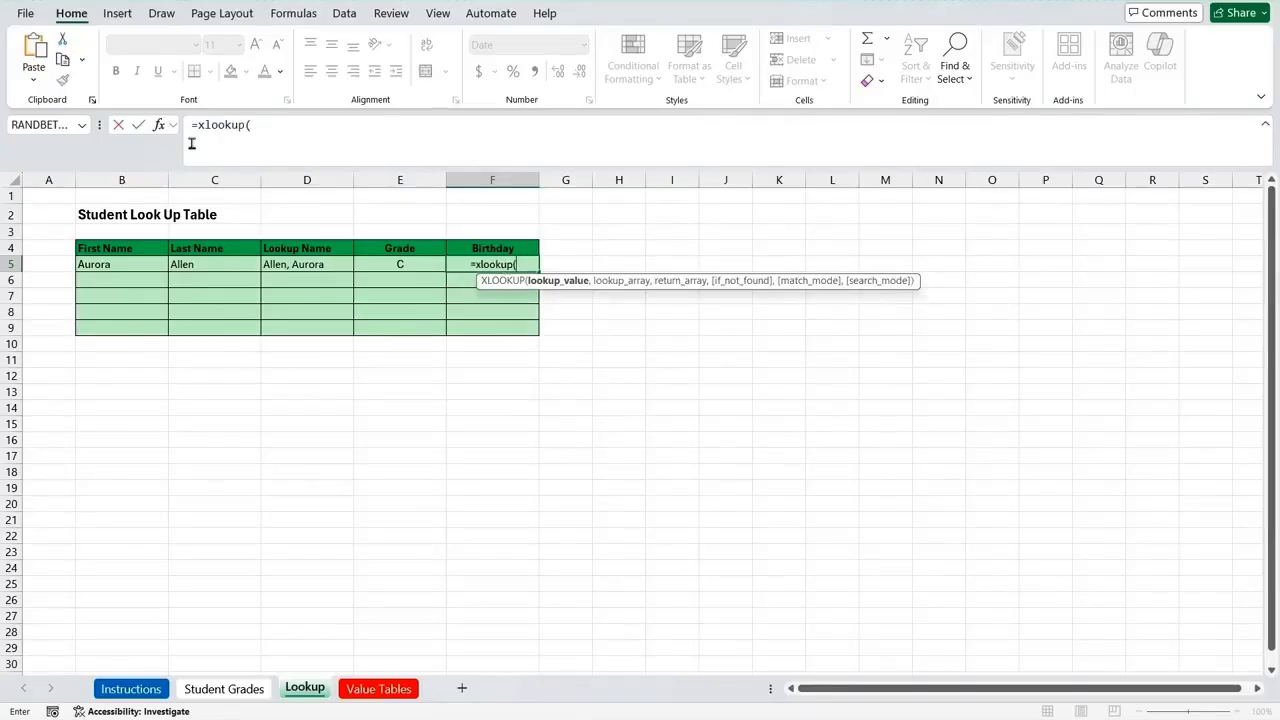
click(159, 127)
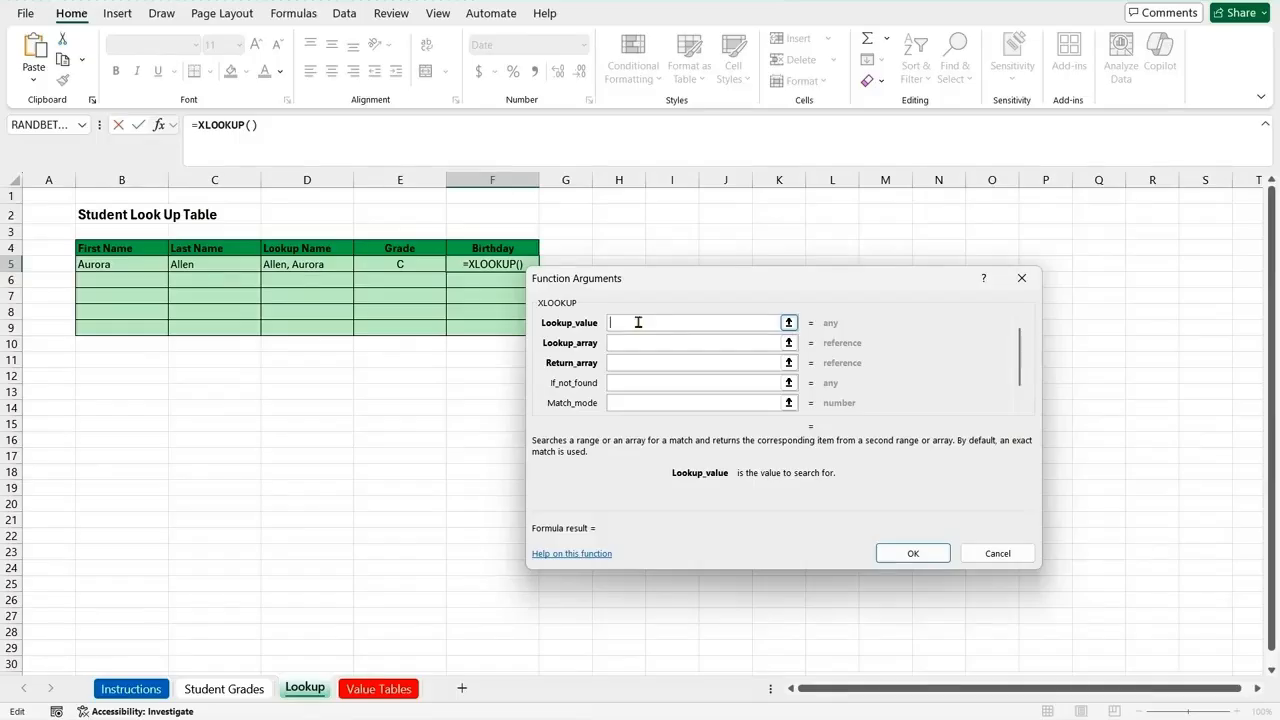
click(307, 264)
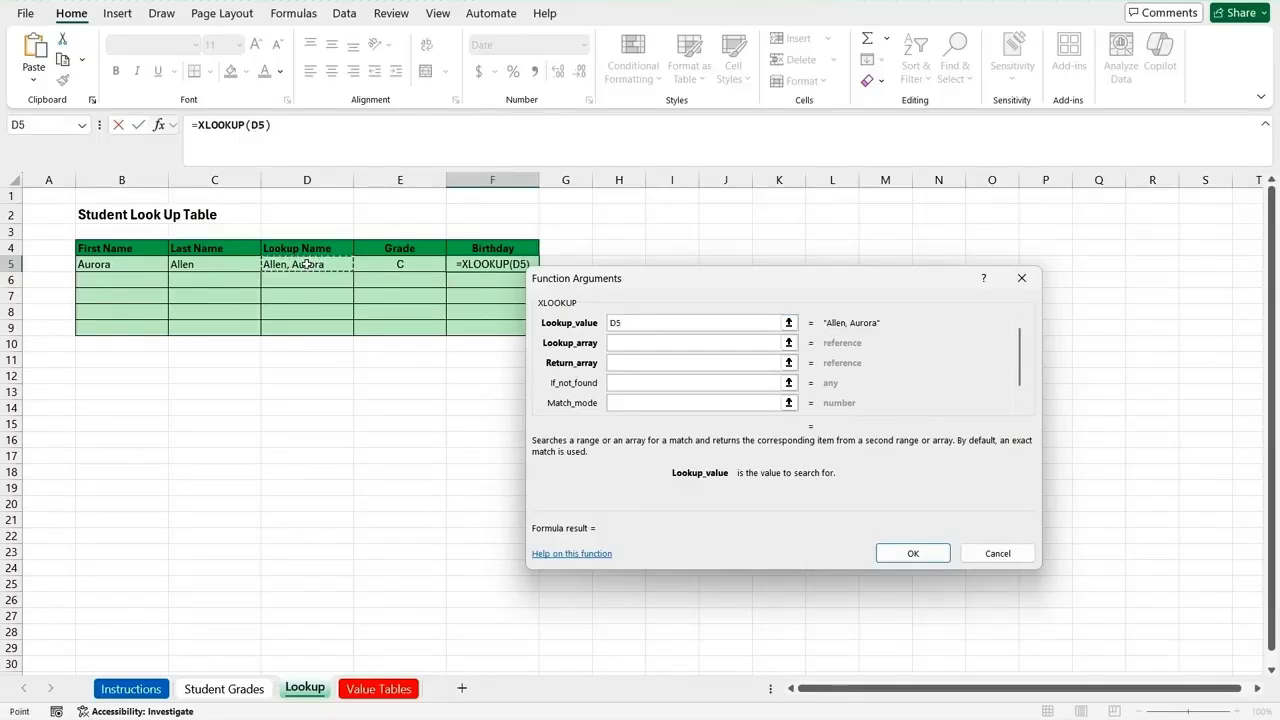
Step: Set the lookup array of the Birthday XLOOKUP formula to the named range Student
click(634, 343)
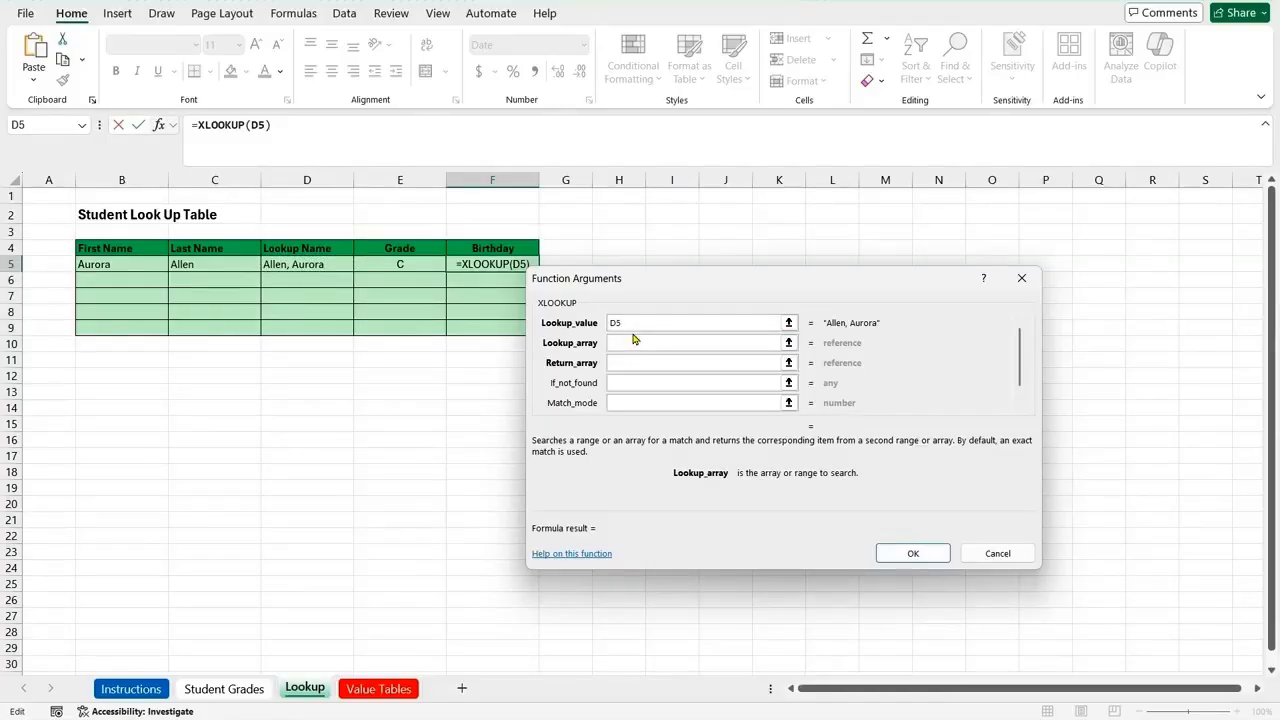
text(S)
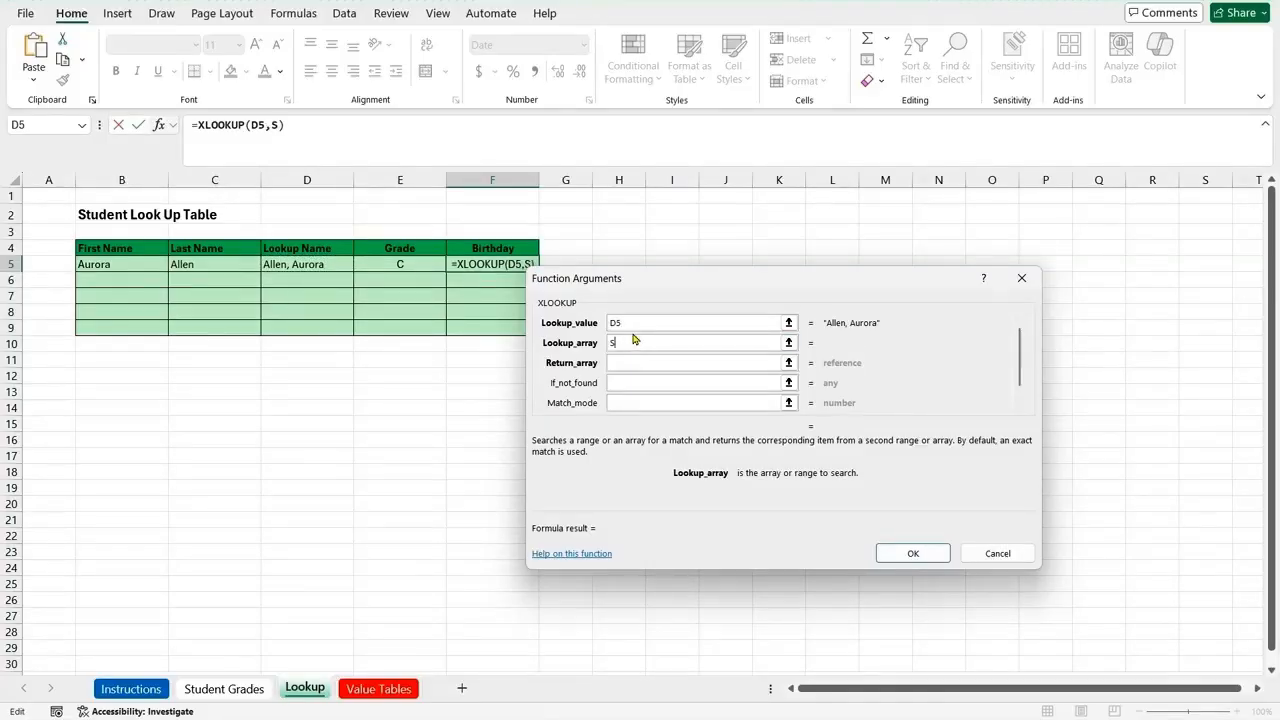
text(tudent)
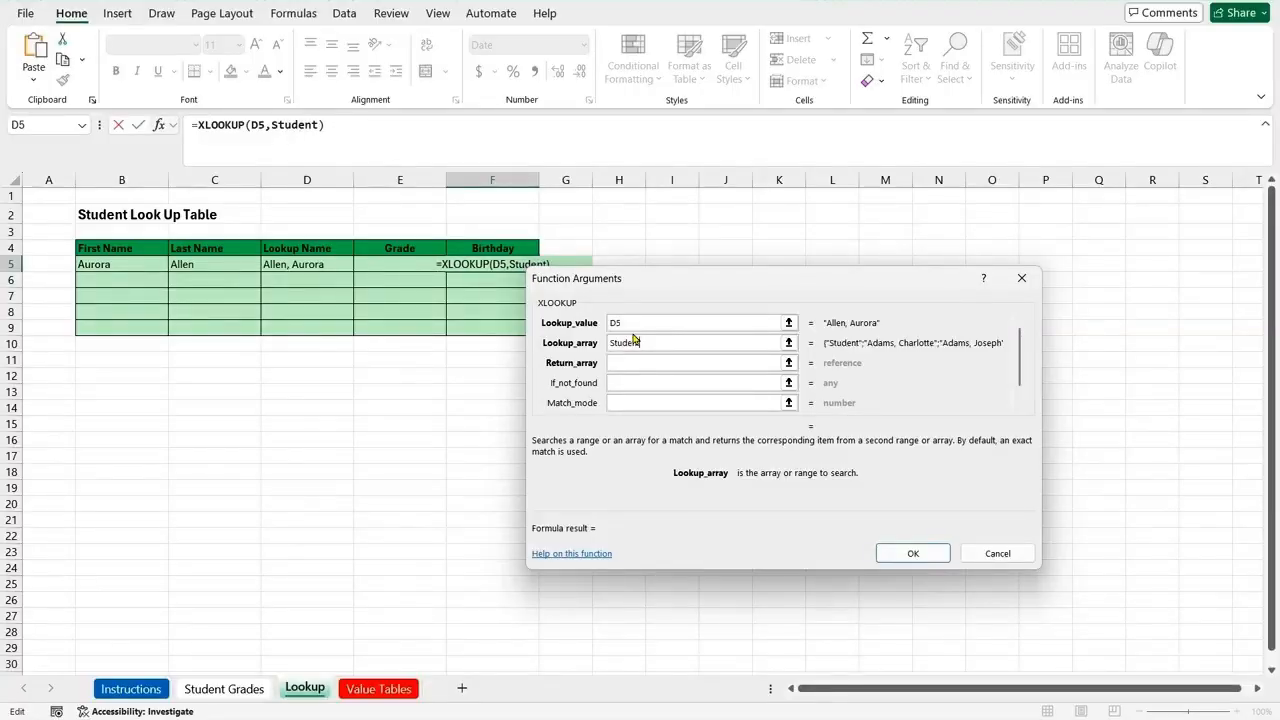
Step: Set the return array of the XLOOKUP formula to the named range Birth_Date and complete the formula
click(633, 365)
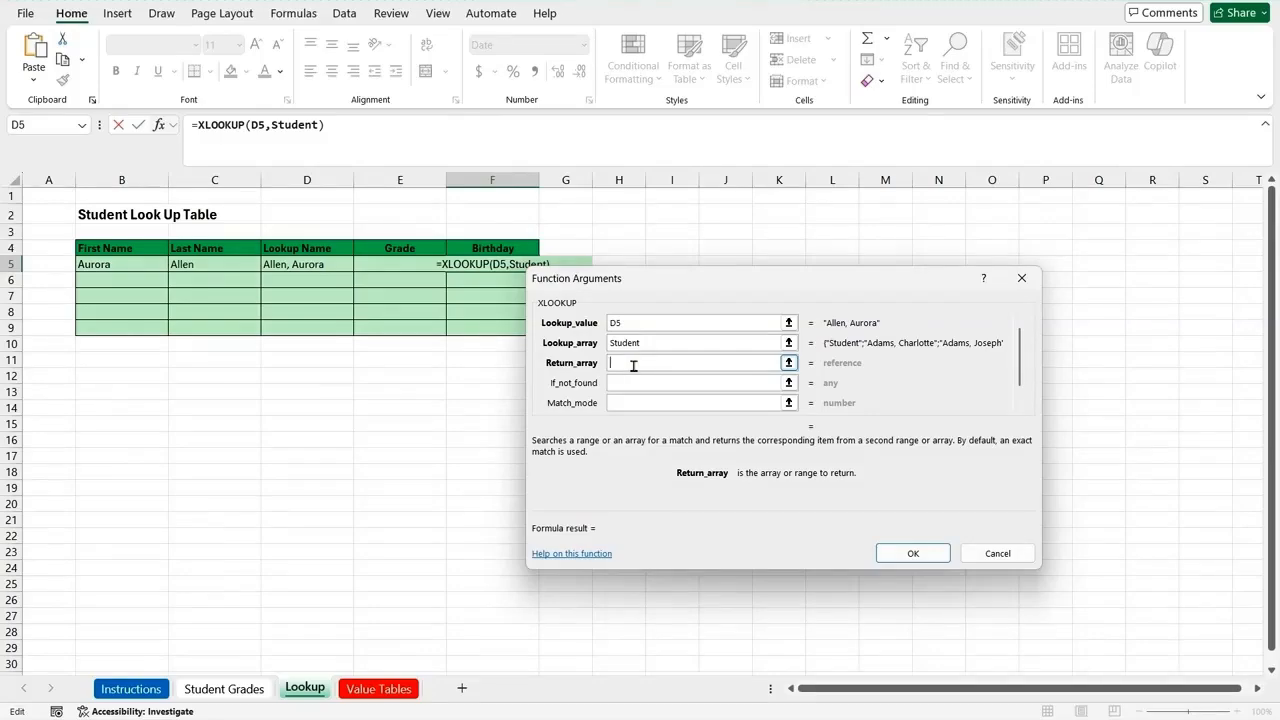
text(B)
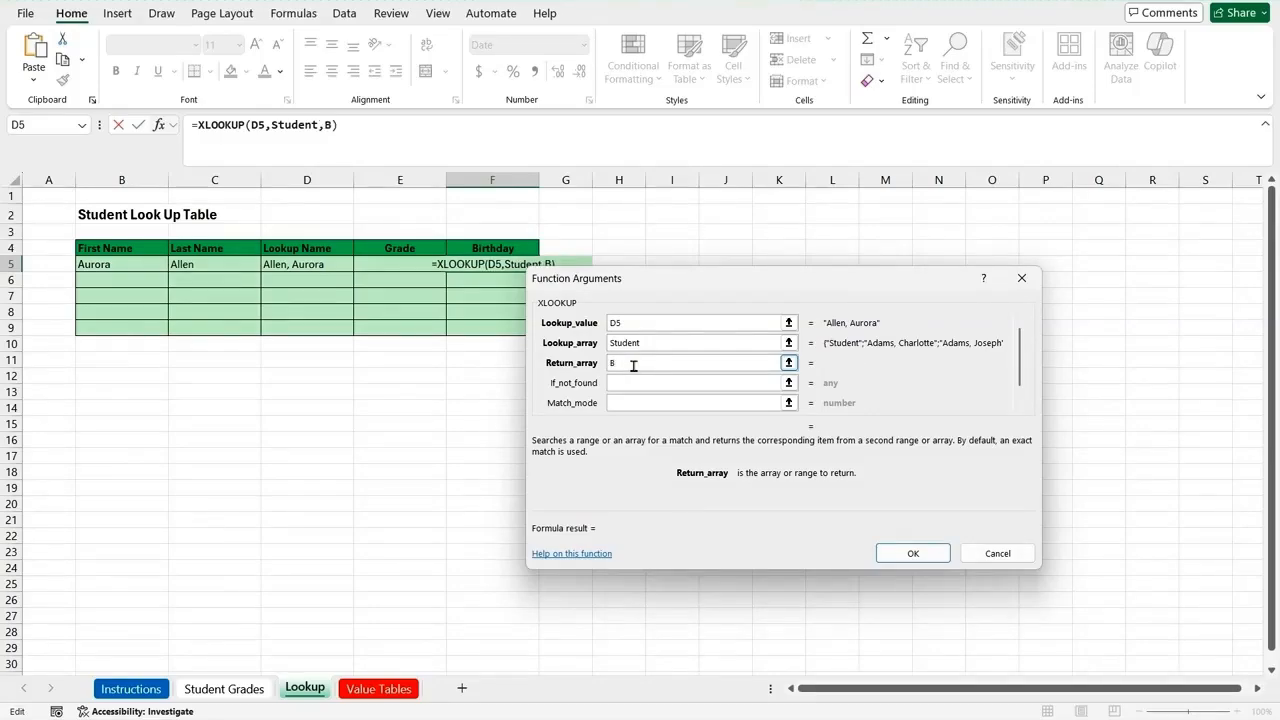
text(irth)
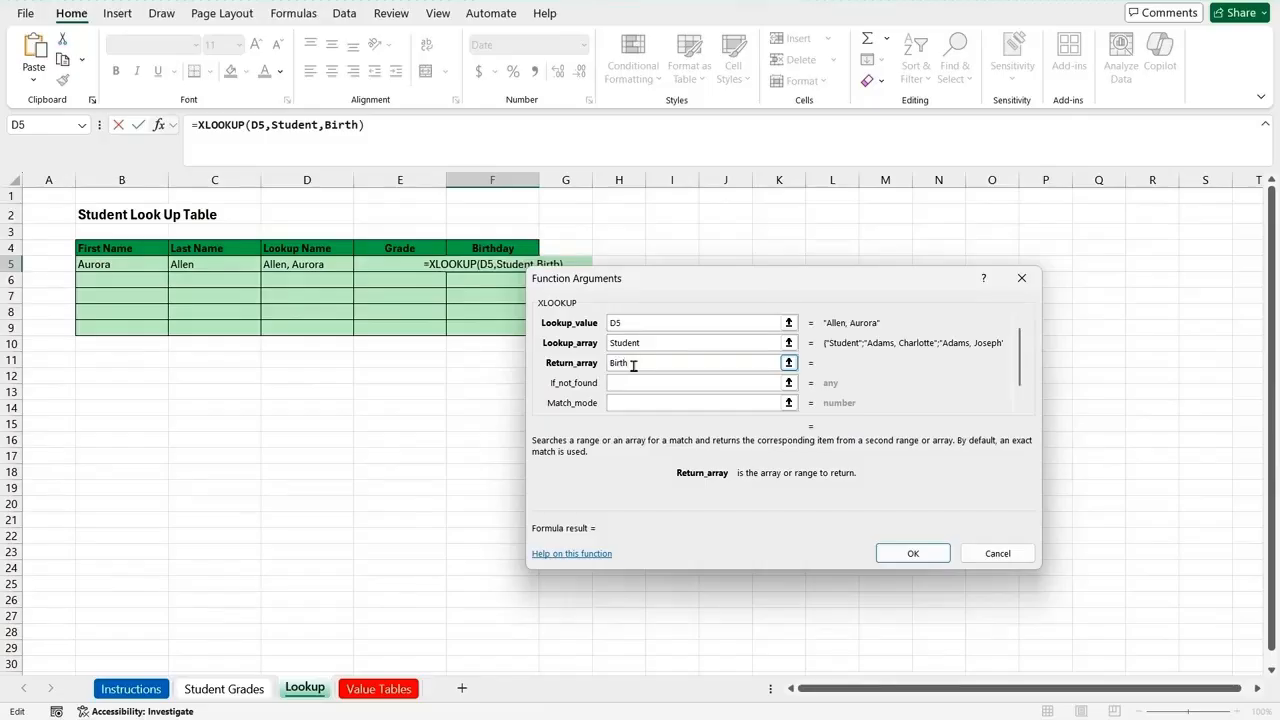
text(_Date)
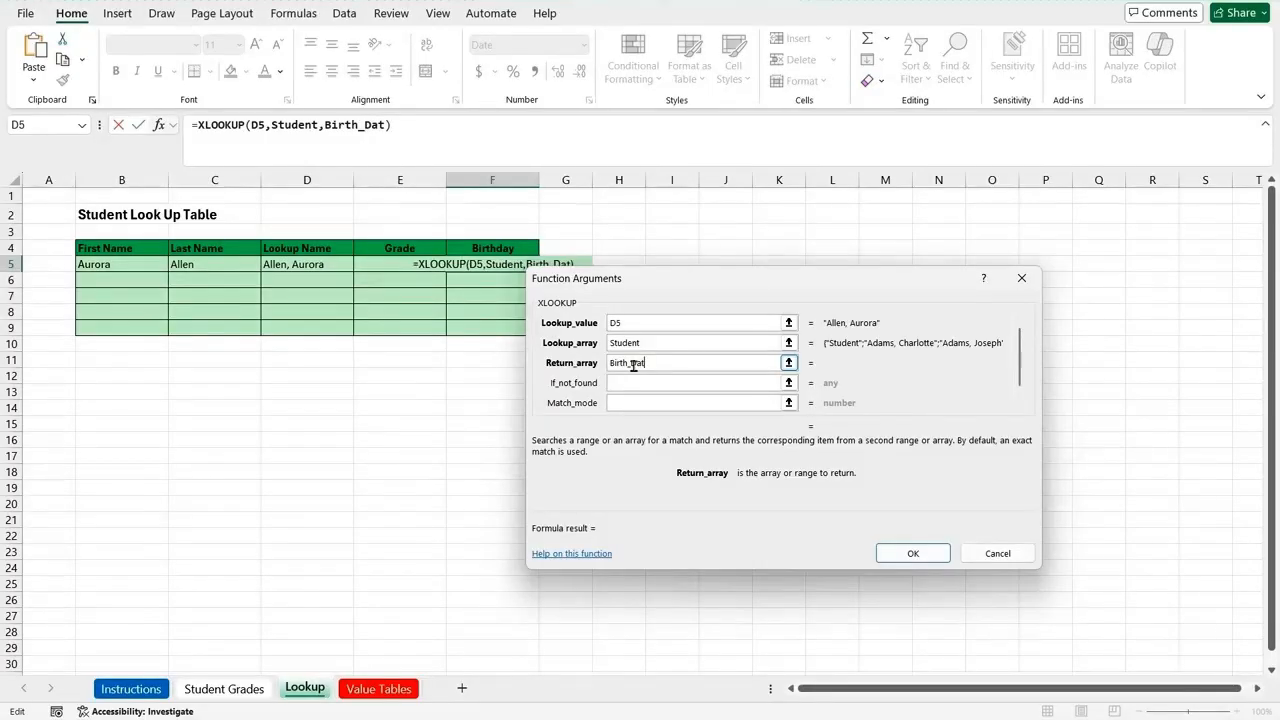
click(902, 554)
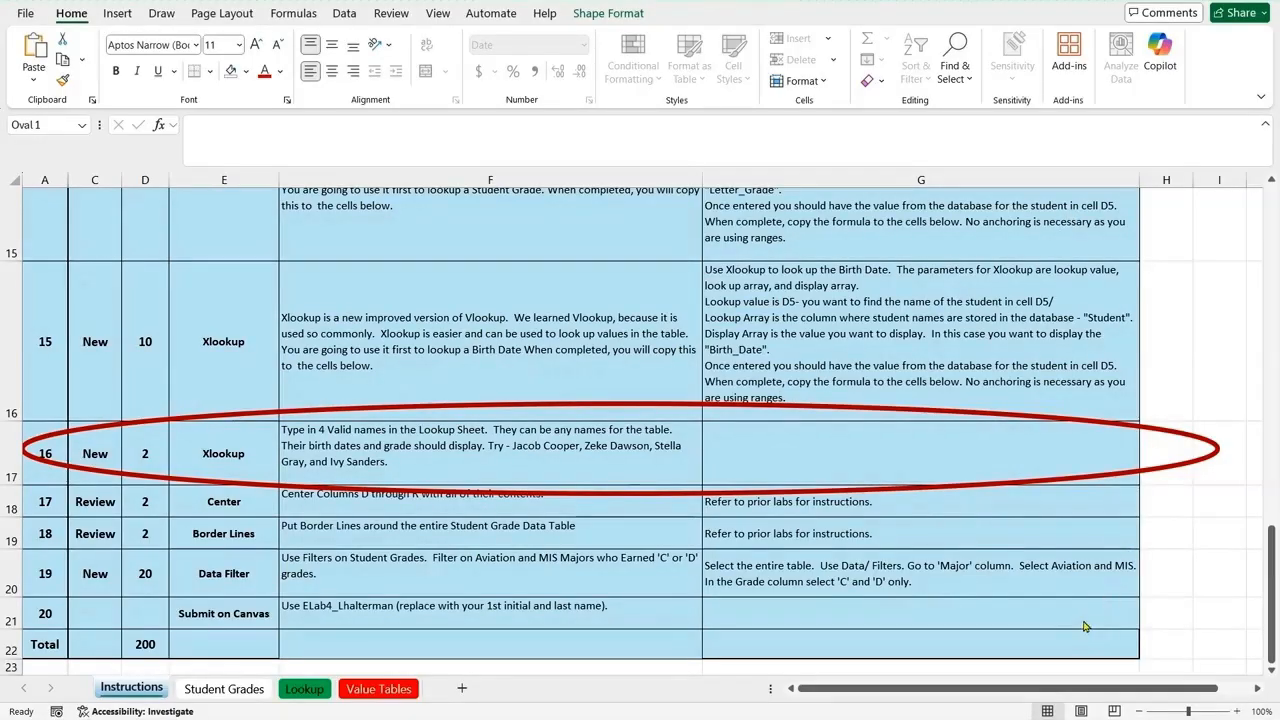
Step: Enter the first suggested student's first and last name from instruction 16 in B6 and C6 of the Lookup sheet
click(303, 688)
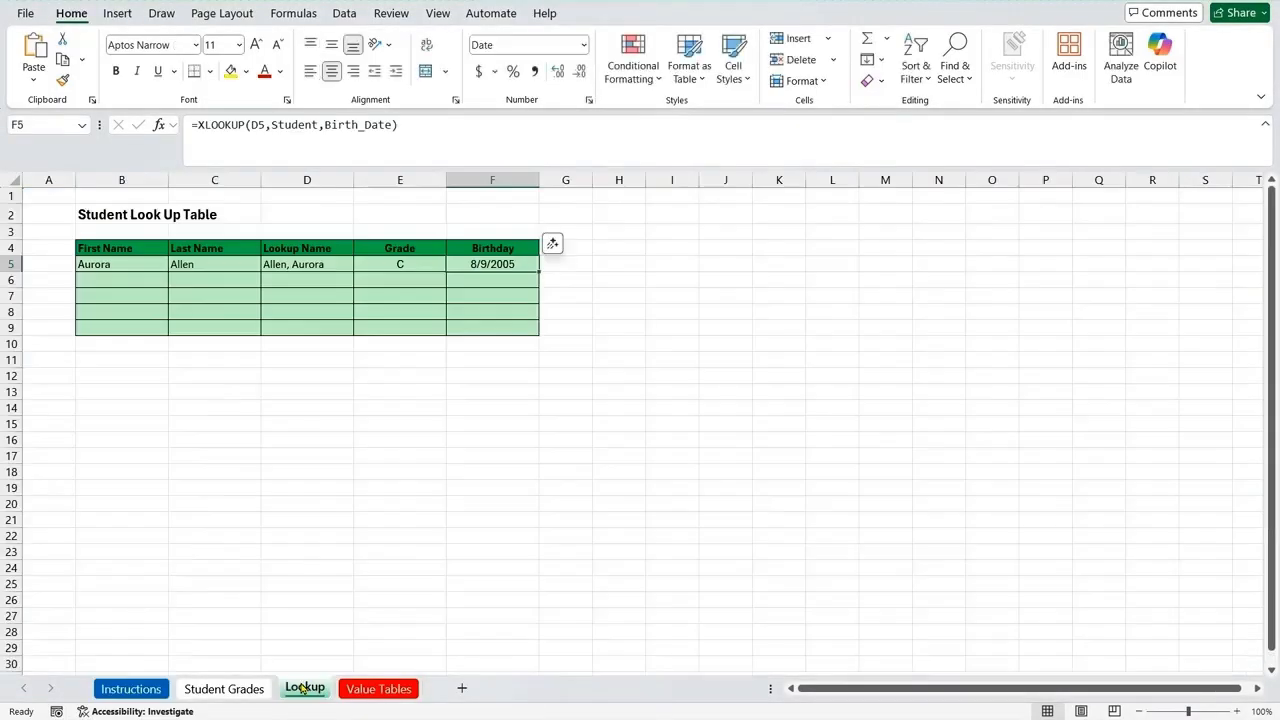
click(132, 280)
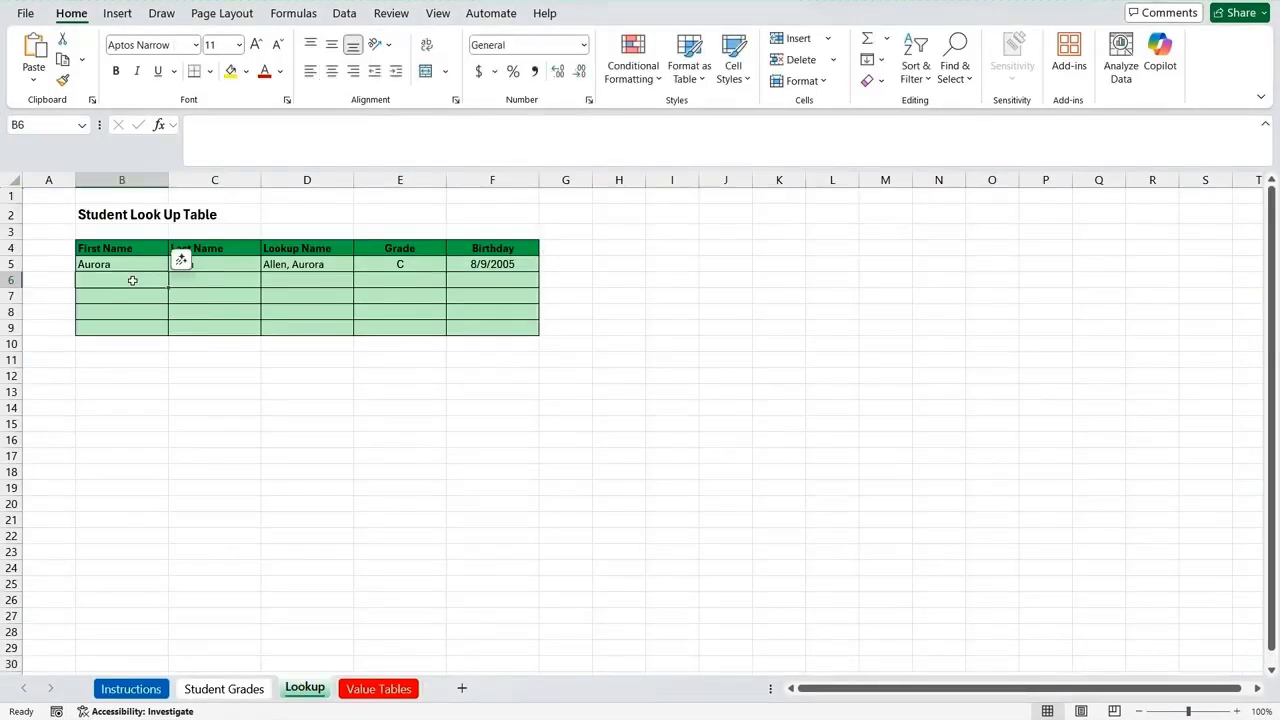
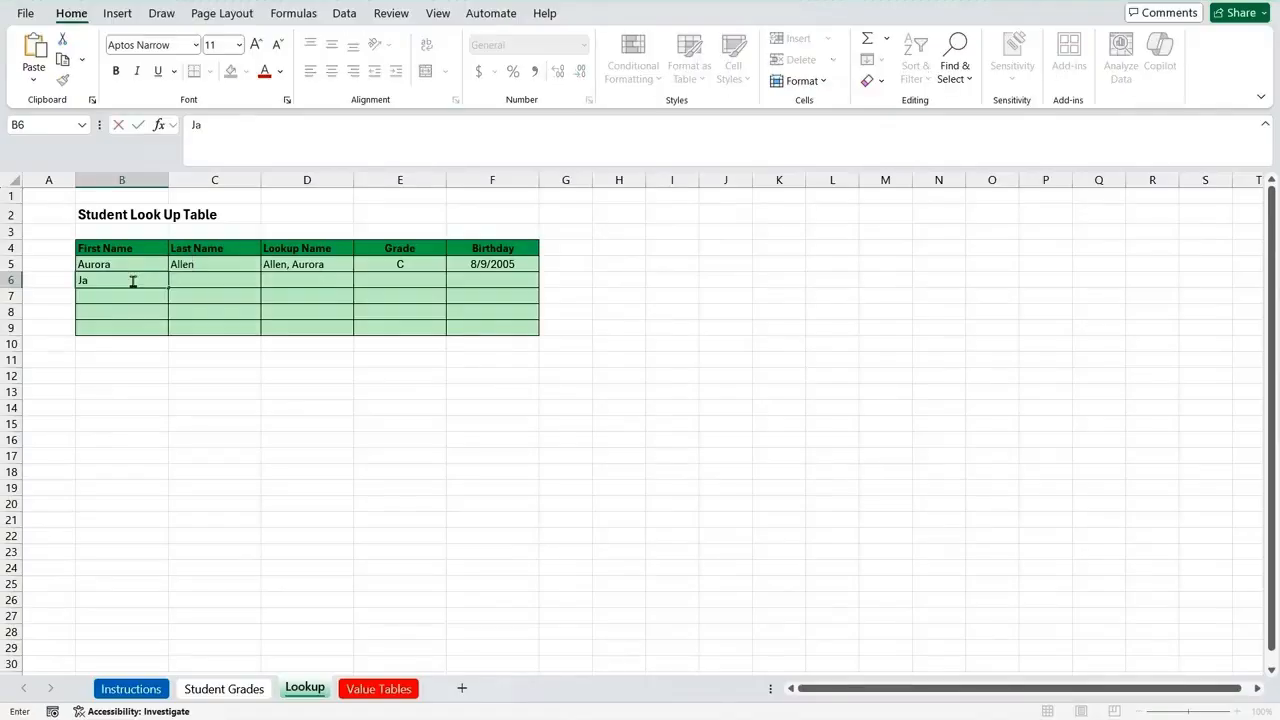
key(Tab)
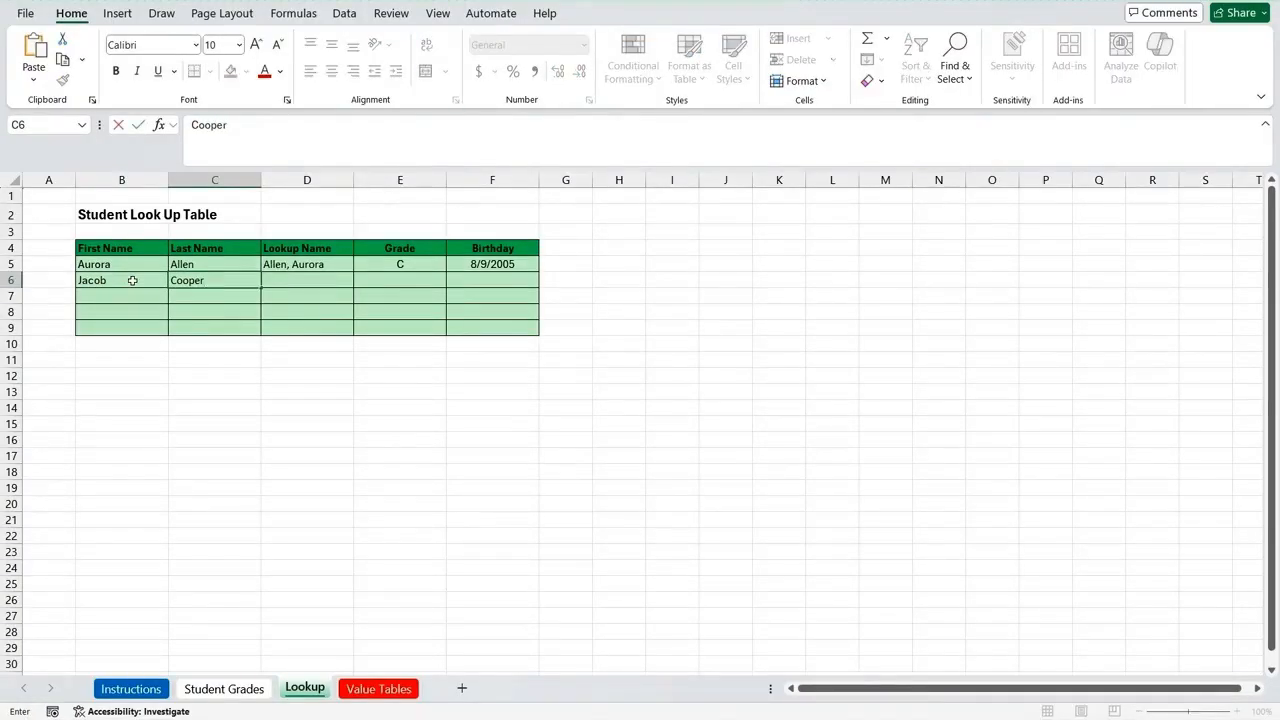
key(ctrl+Return)
key(Return)
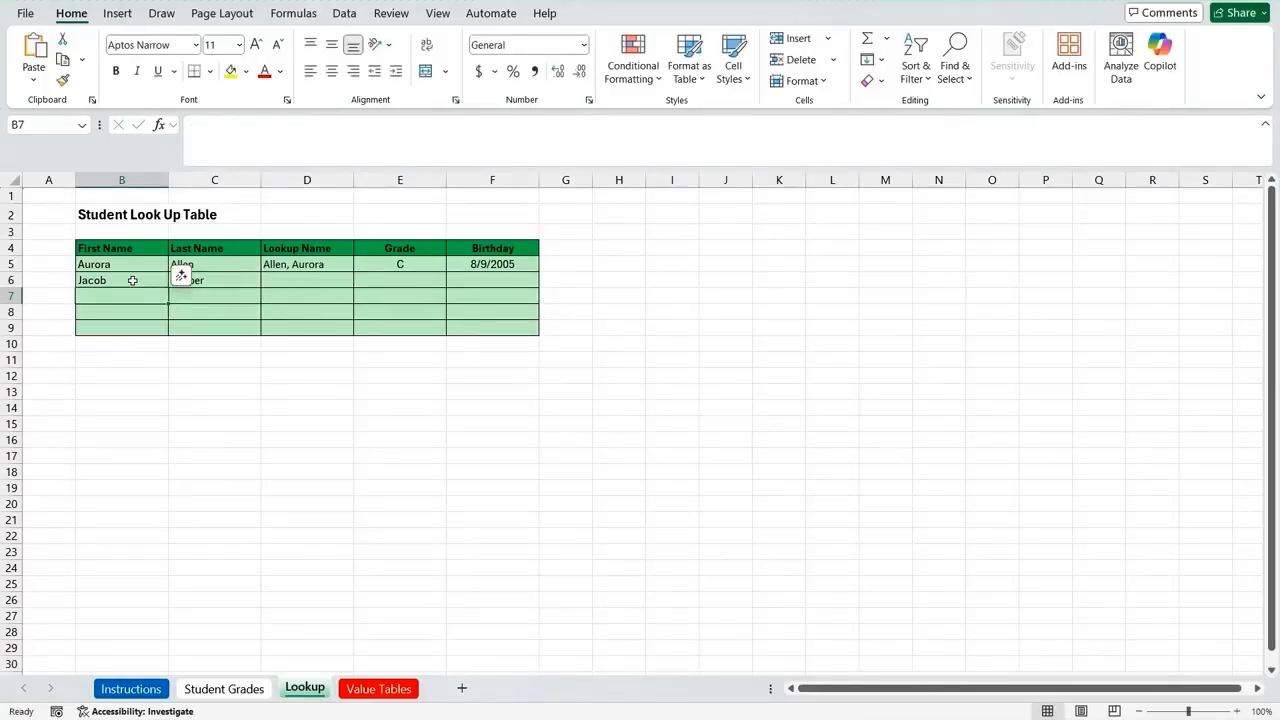
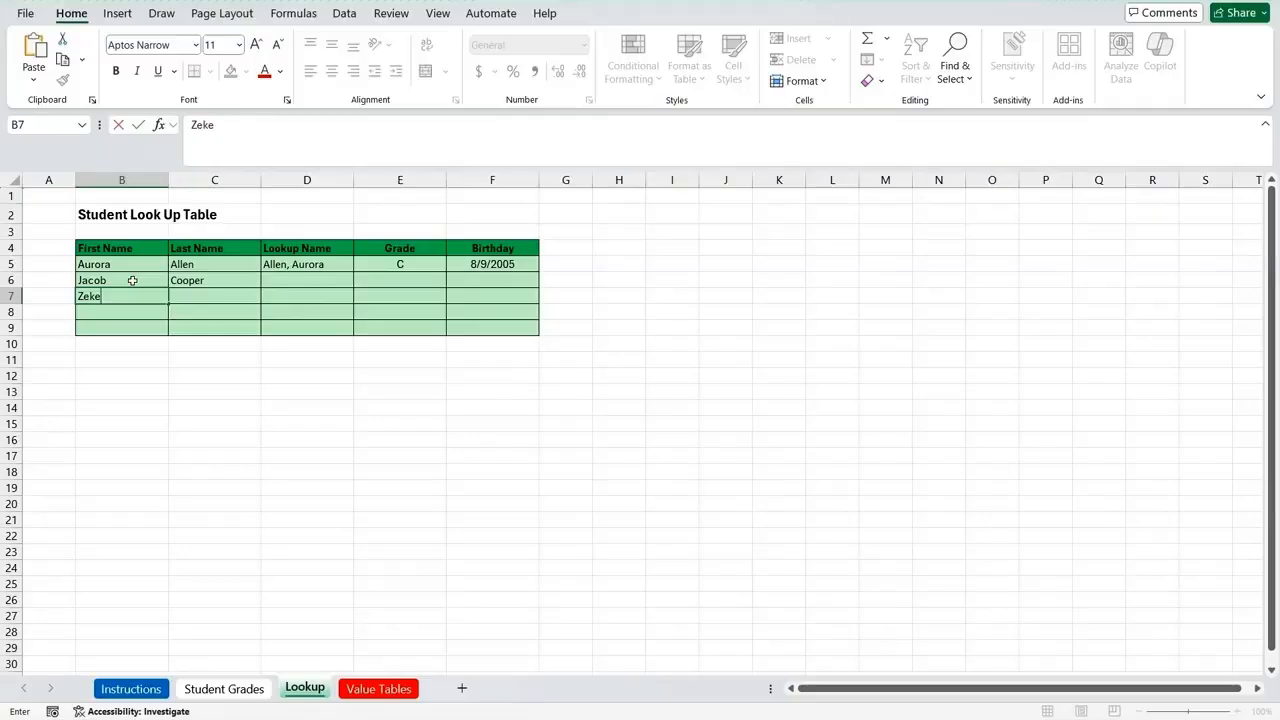
Step: Enter the second suggested student's first and last name in cells B7 and C7, correcting the last name's spelling
key(Tab)
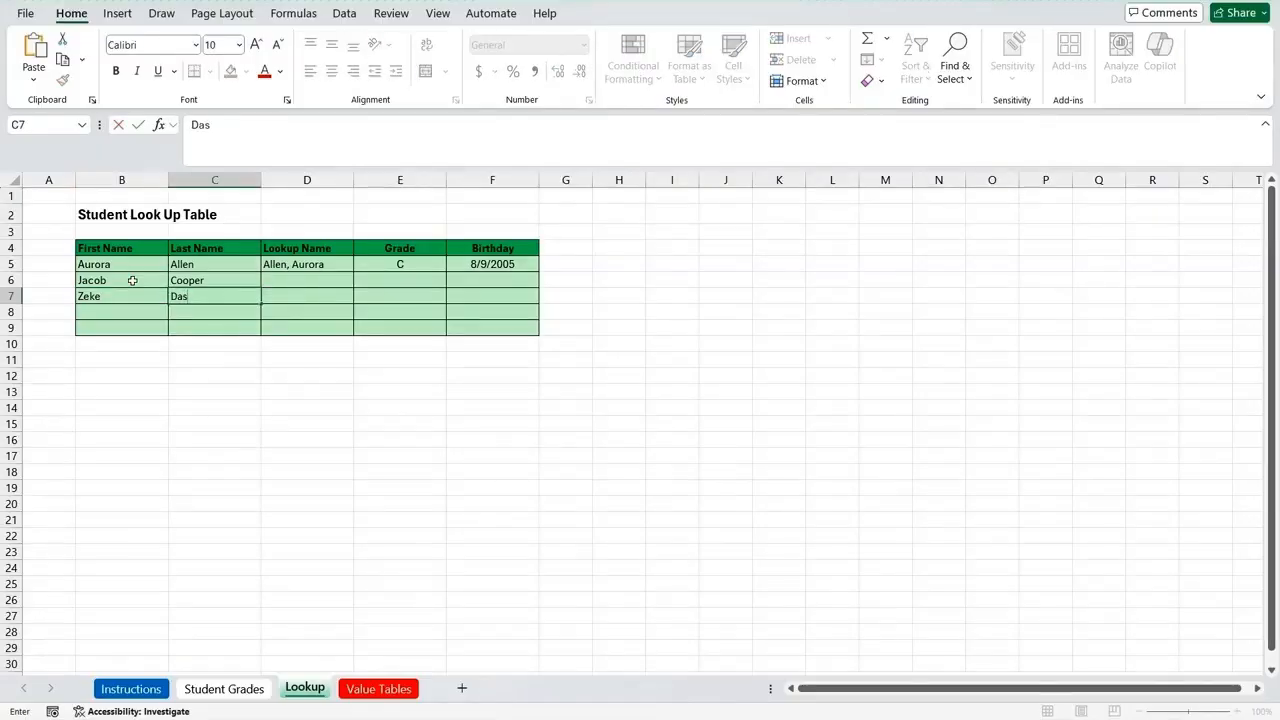
key(Return)
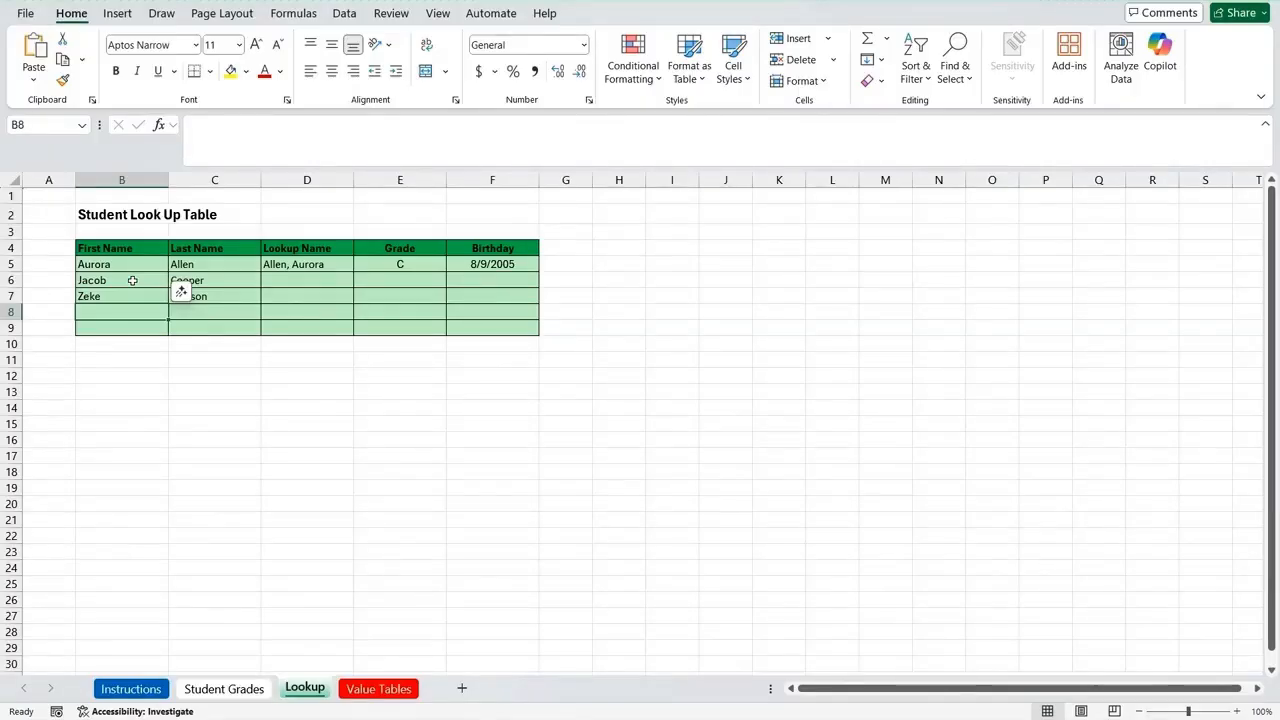
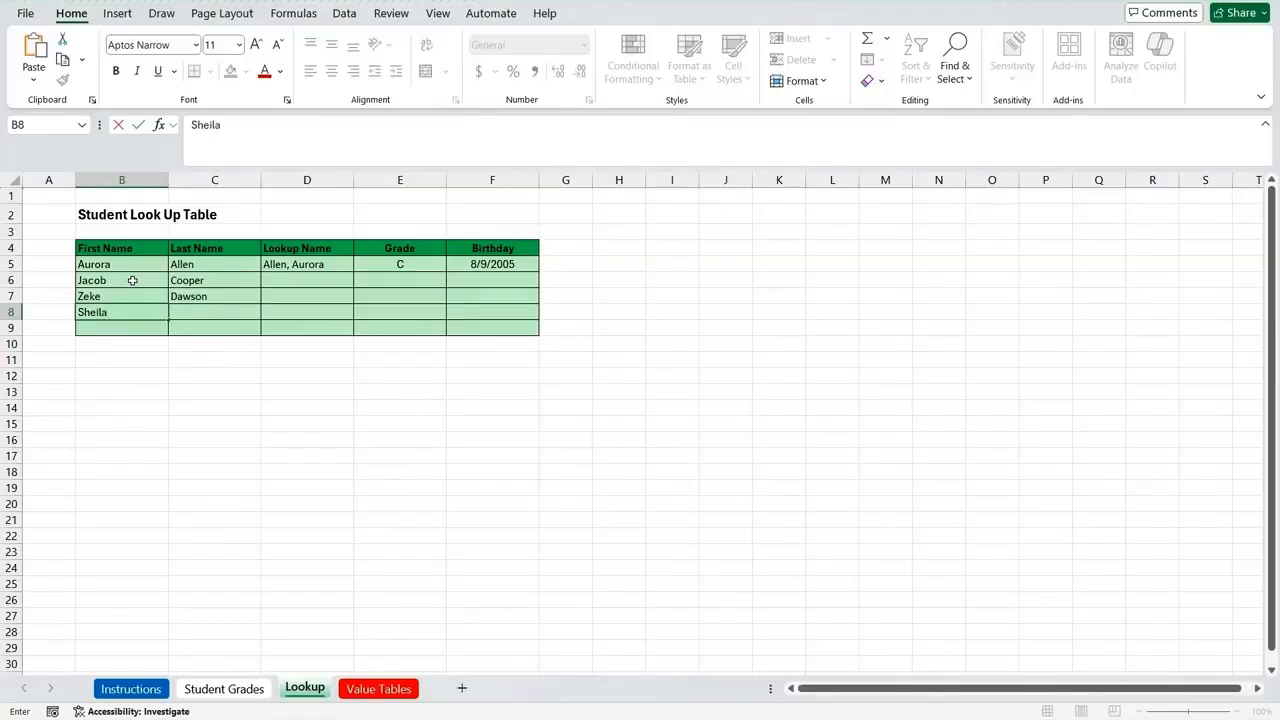
Step: Enter the third student's first and last name in cells B8 and C8
key(Tab)
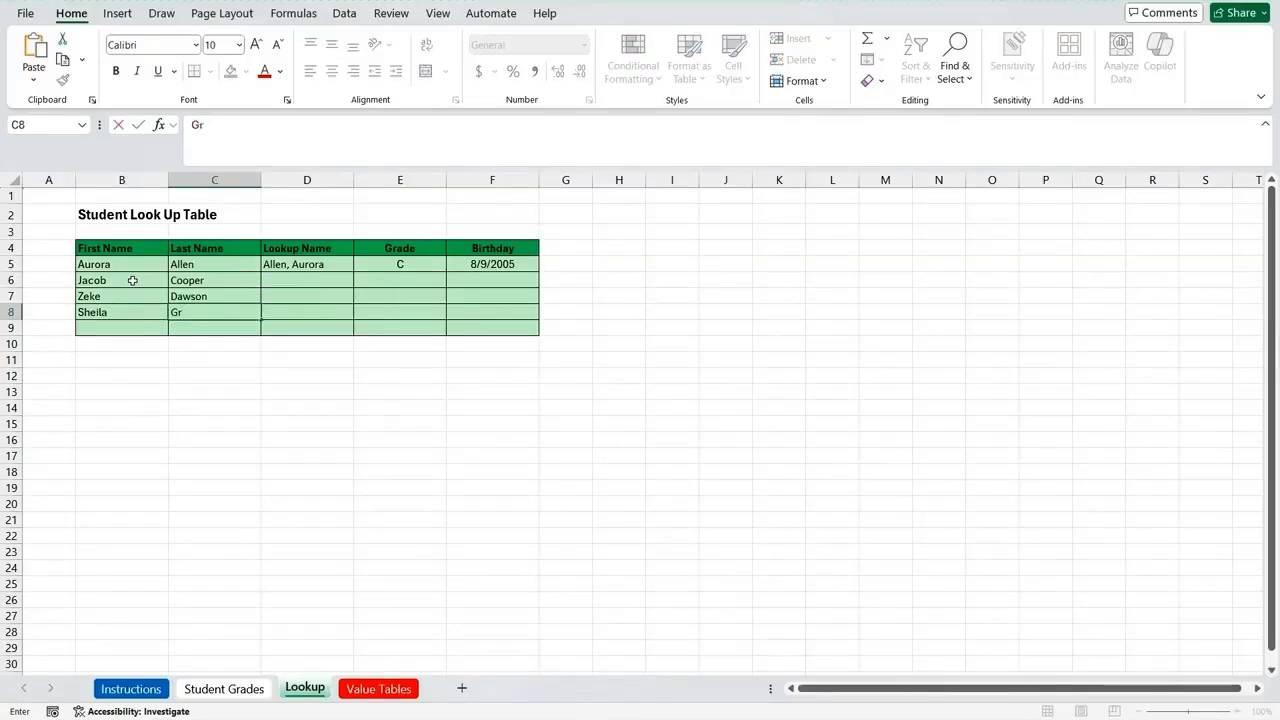
key(Return)
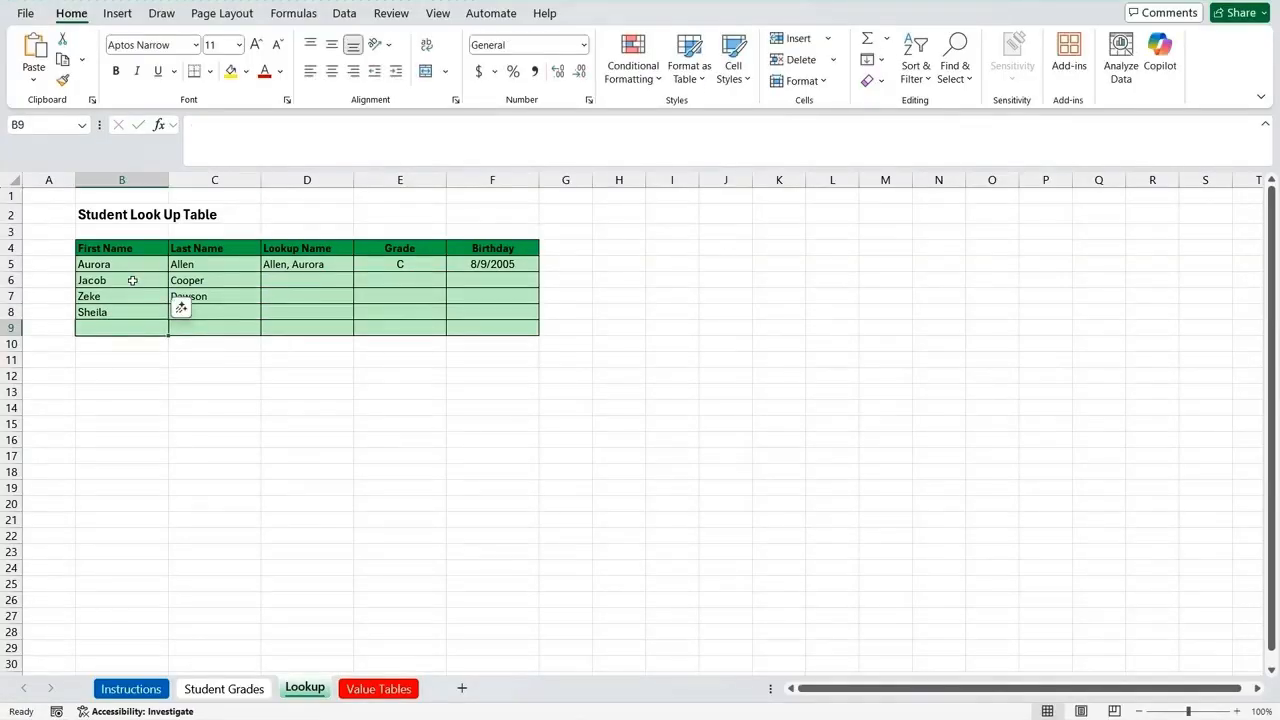
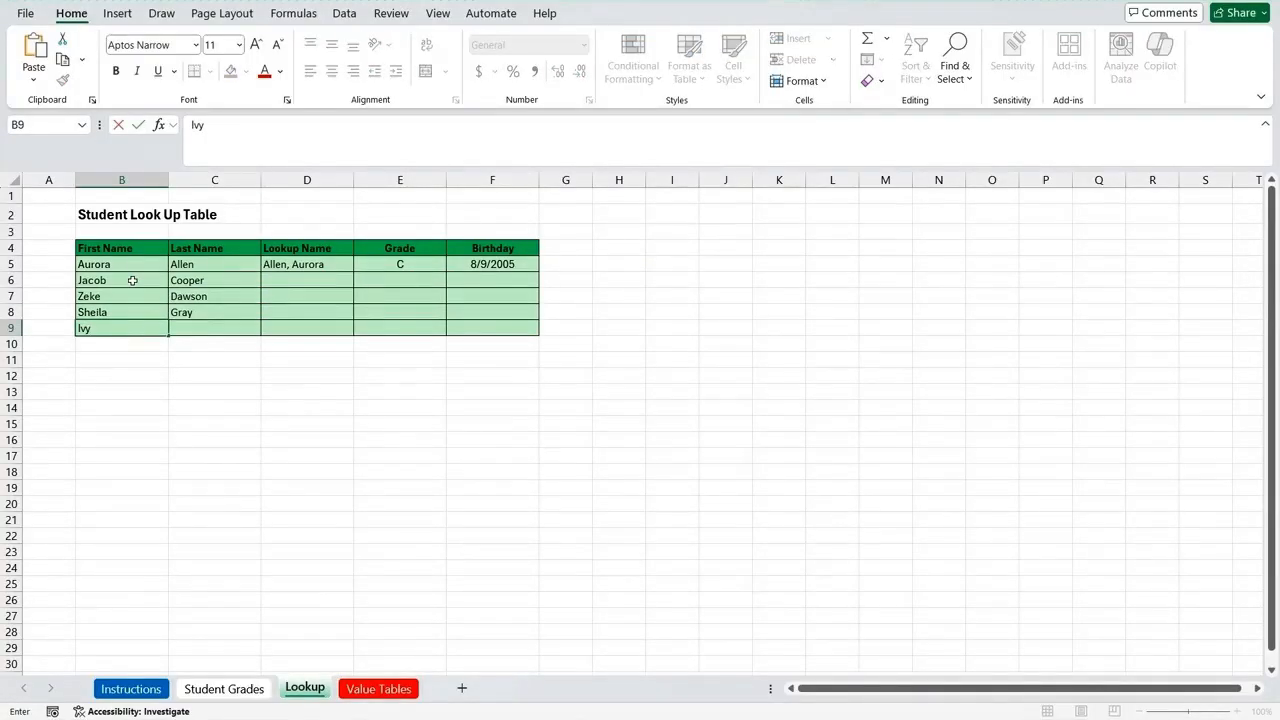
Step: Enter the fourth suggested student's first and last name in cells B9 and C9
key(Tab)
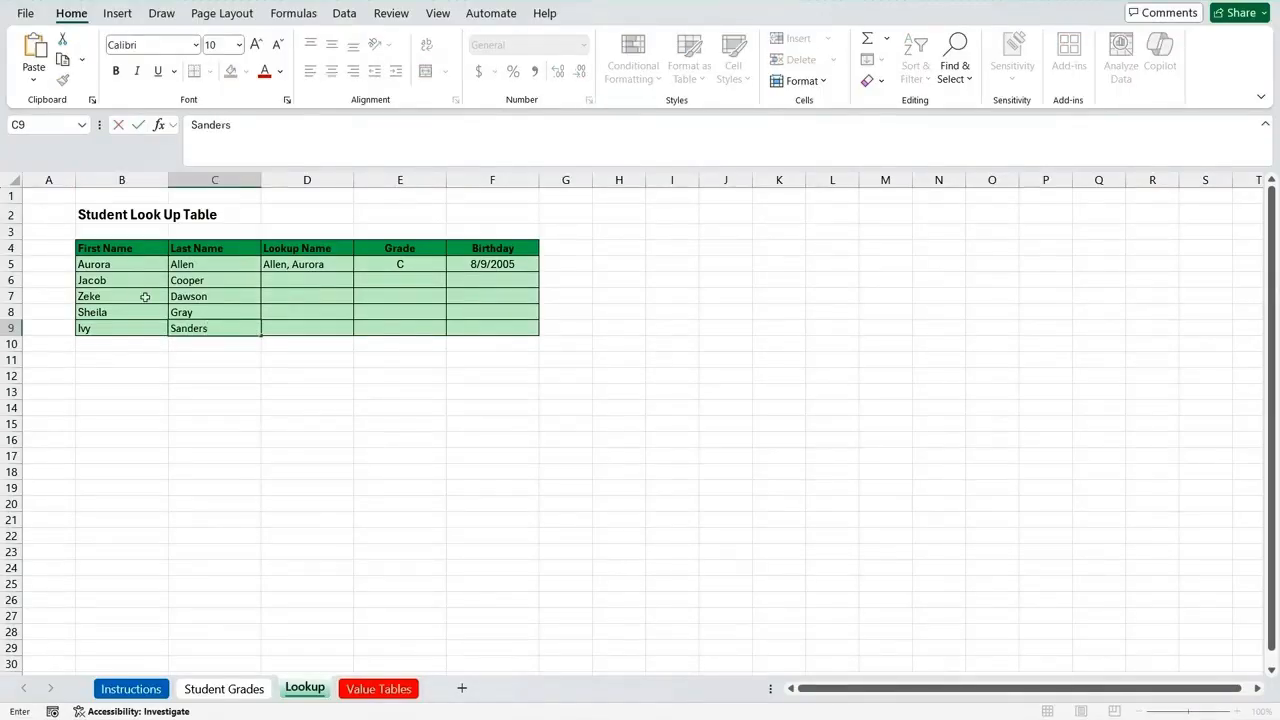
click(194, 346)
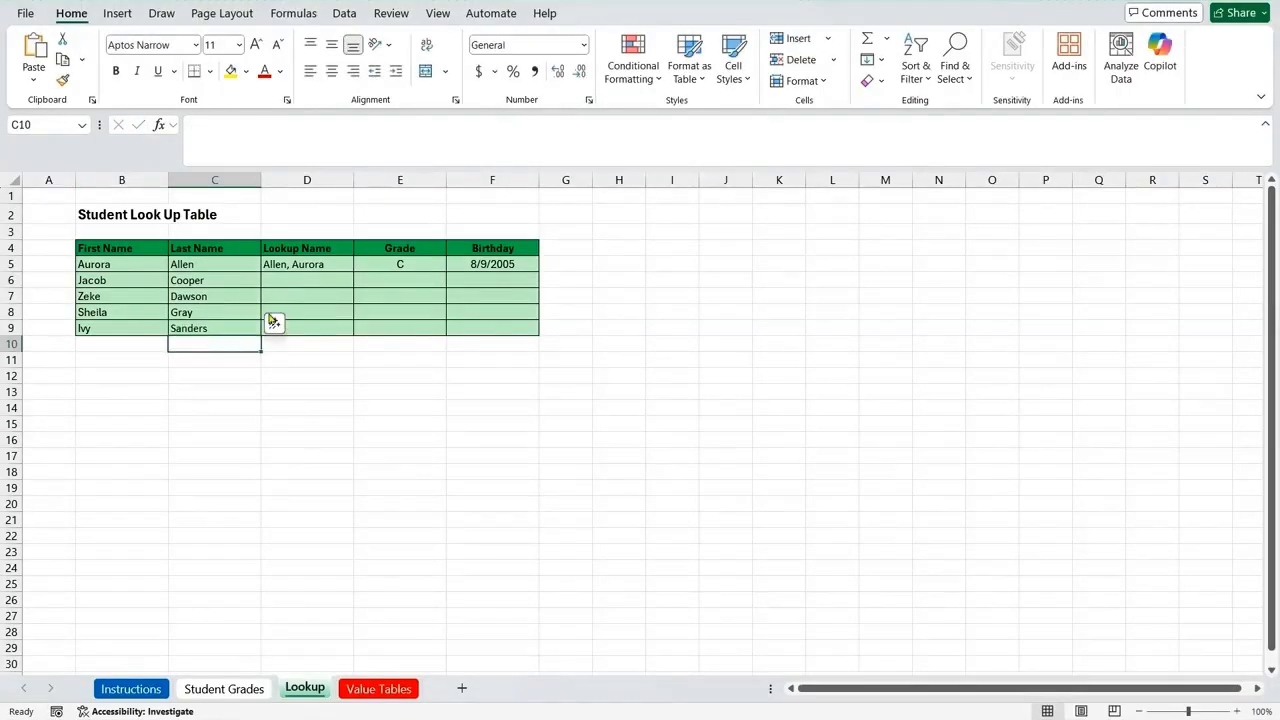
Step: Copy the Lookup Name formula in D5 and the Grade formula in E5 down through row 9
click(344, 266)
drag(353, 272, 357, 337)
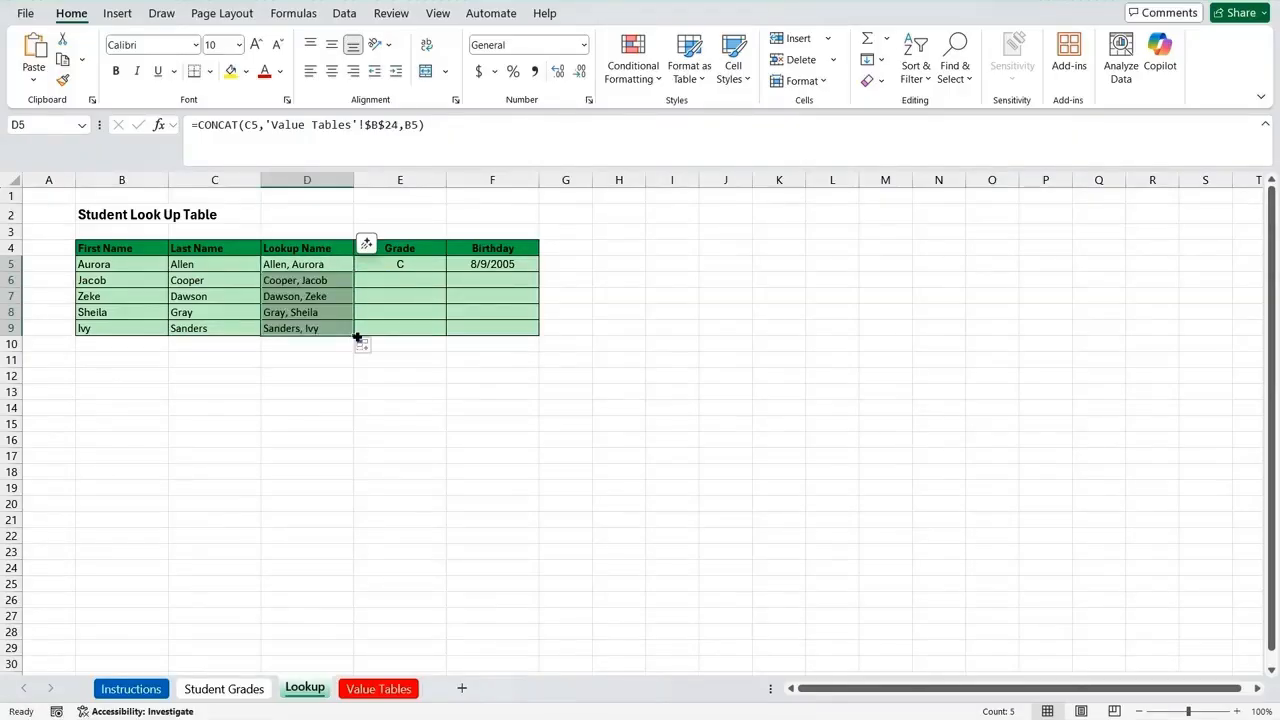
click(430, 264)
drag(445, 270, 447, 336)
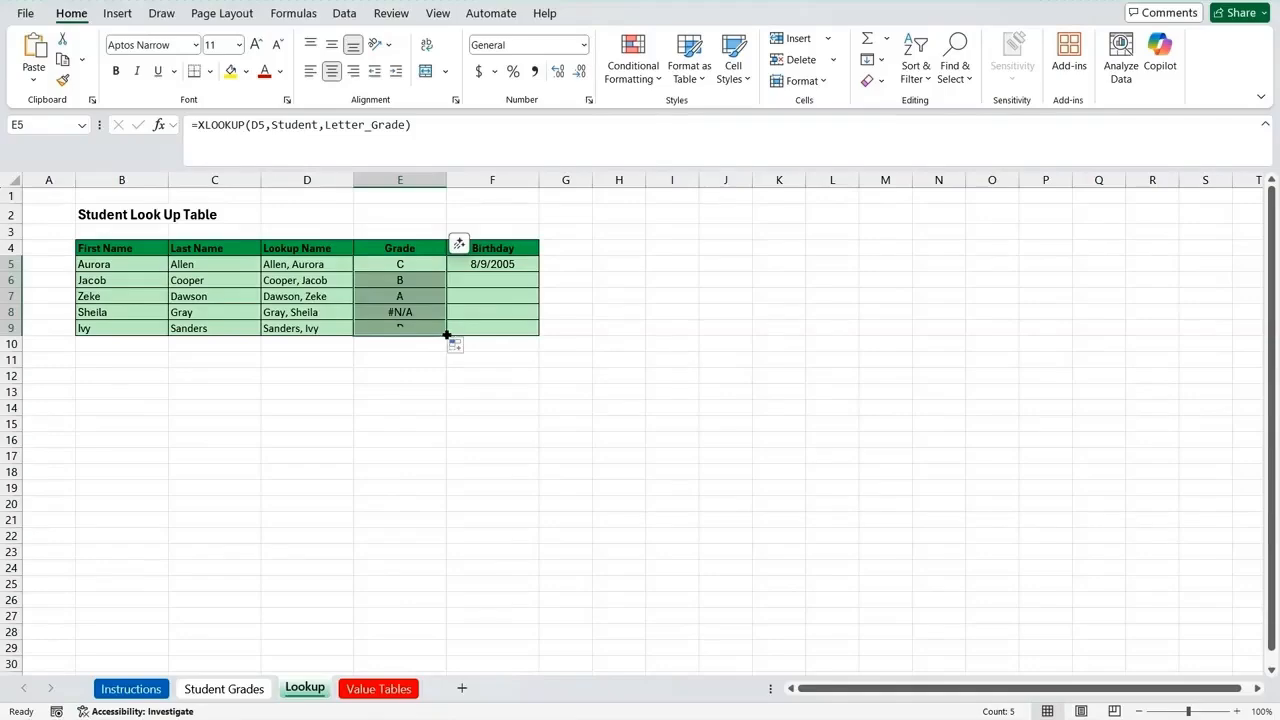
Step: Copy the Birthday XLOOKUP formula in F5 down through cell F9
click(519, 269)
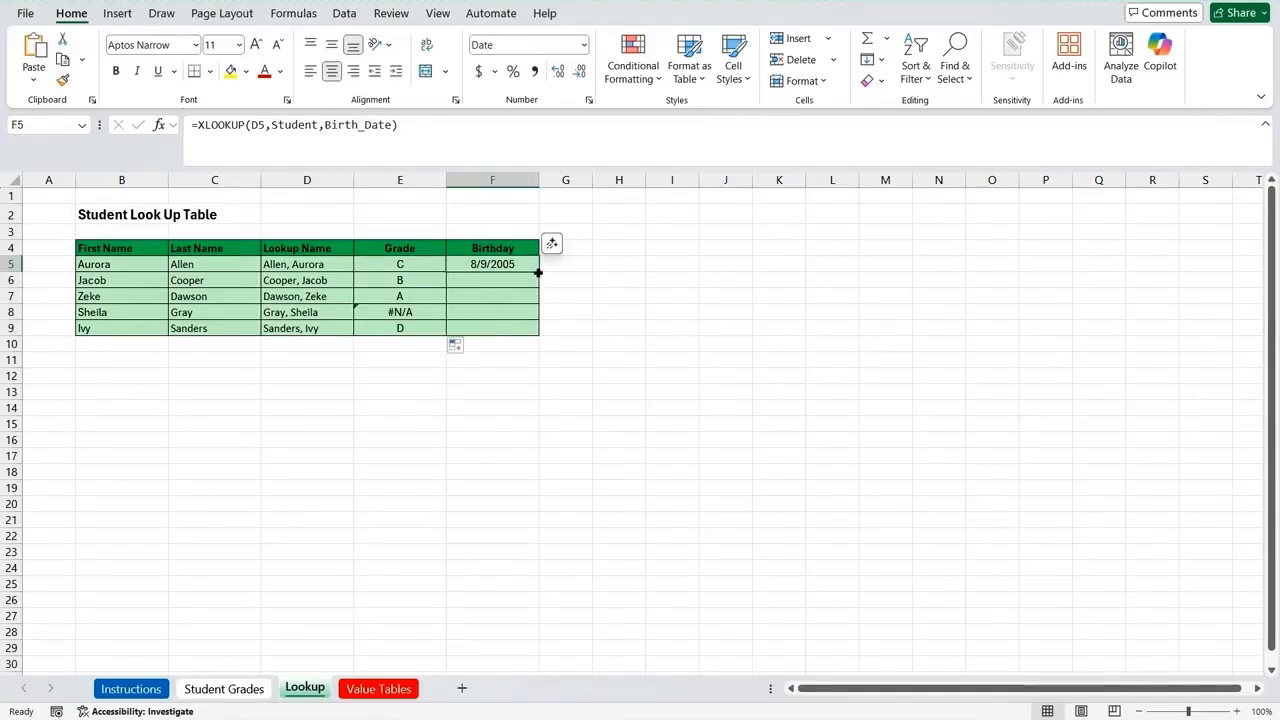
drag(538, 272, 538, 332)
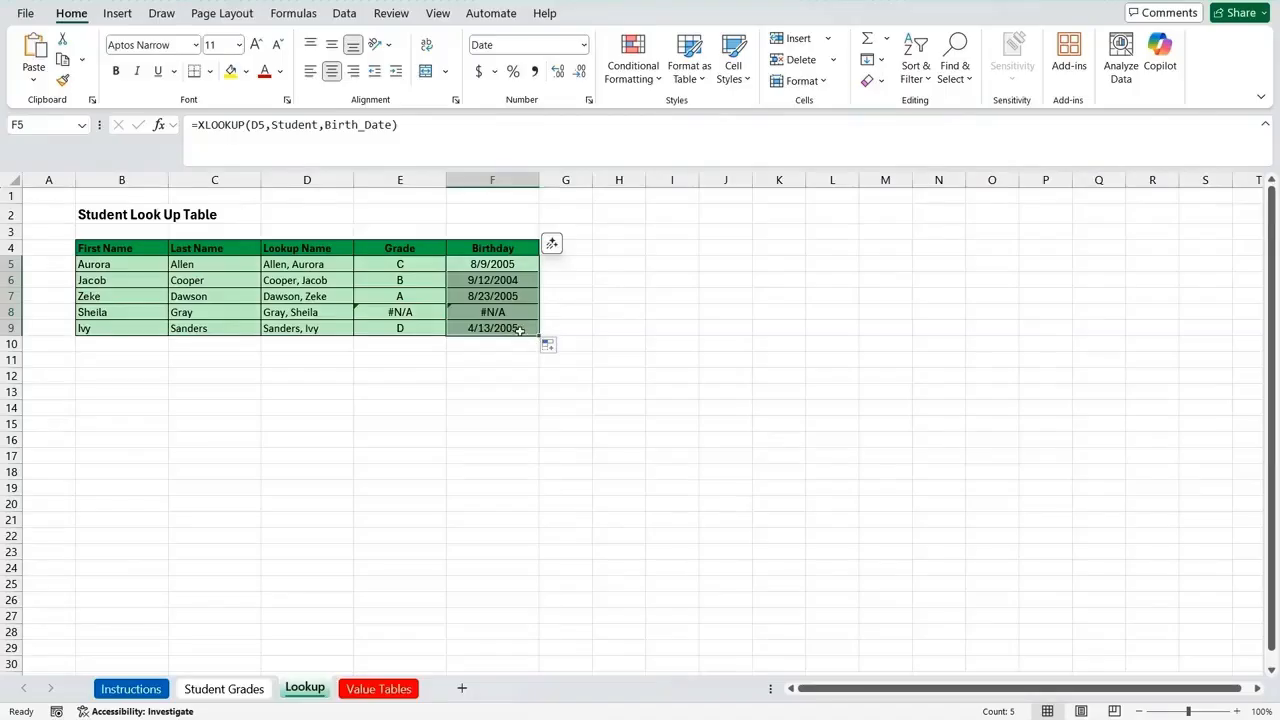
click(503, 358)
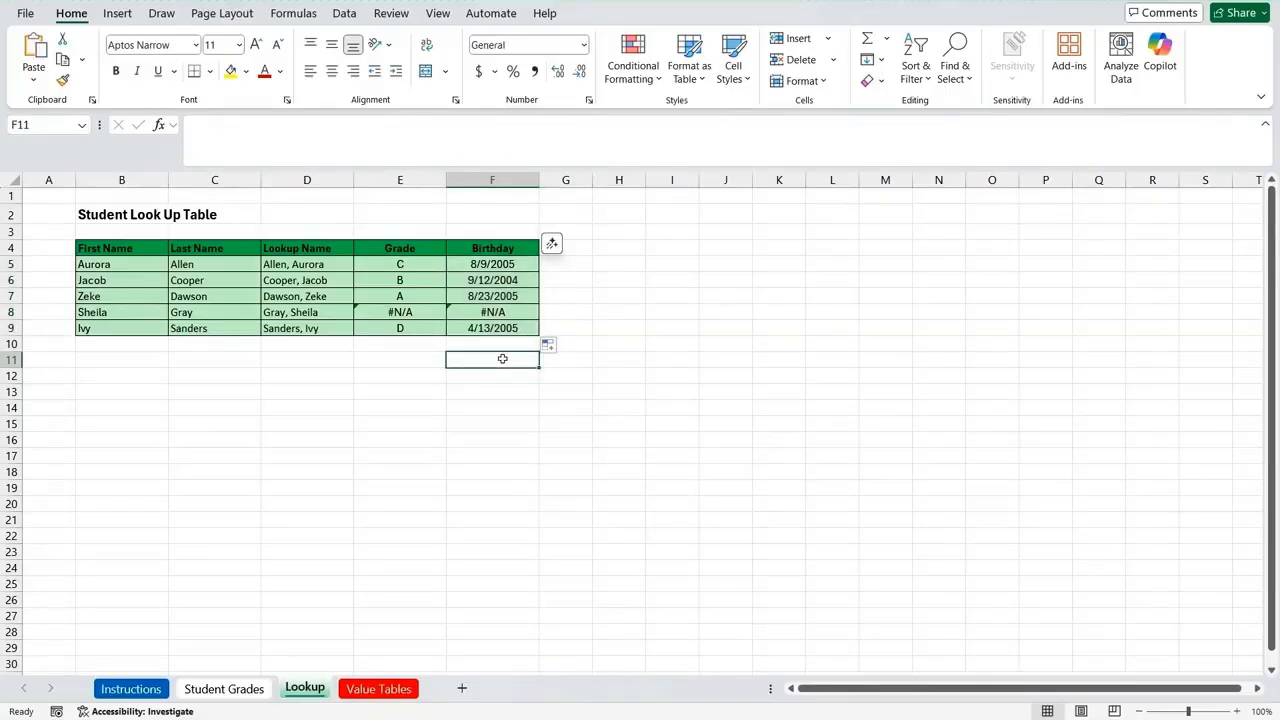
Step: Replace the first and last name in cells B8 and C8 with those of the student in row 223 of the Student Grades sheet
click(125, 313)
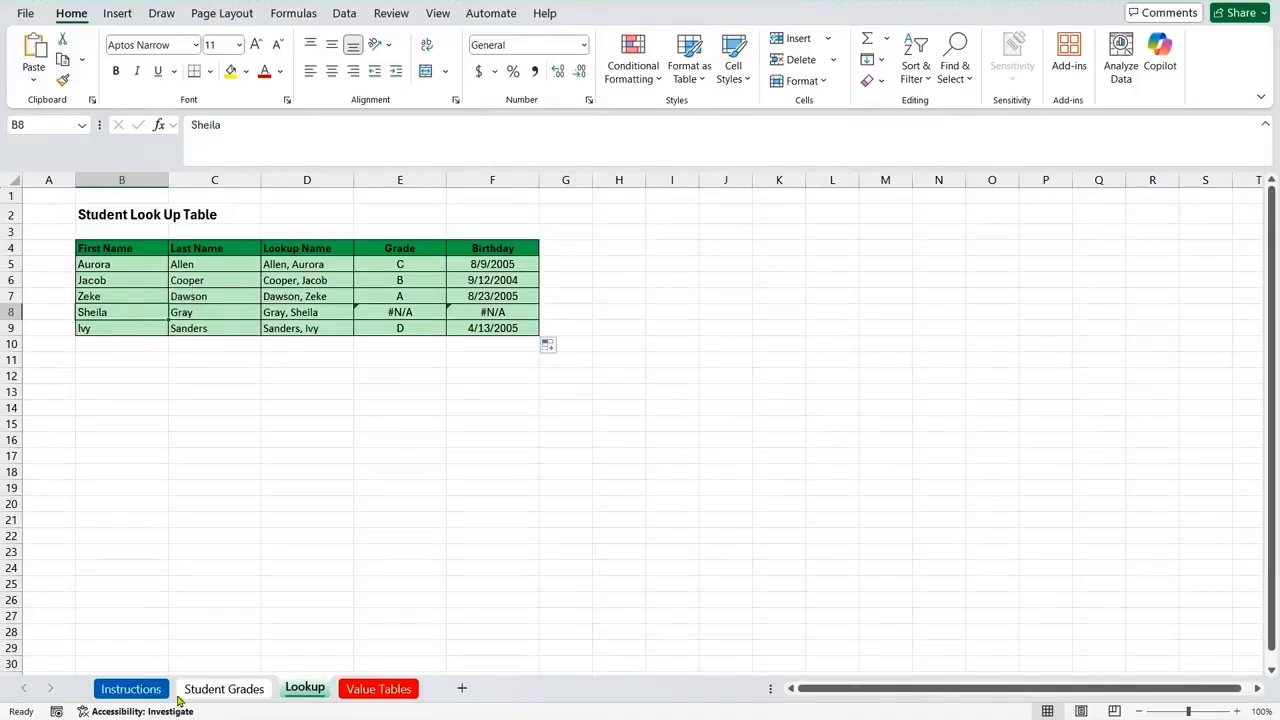
click(226, 688)
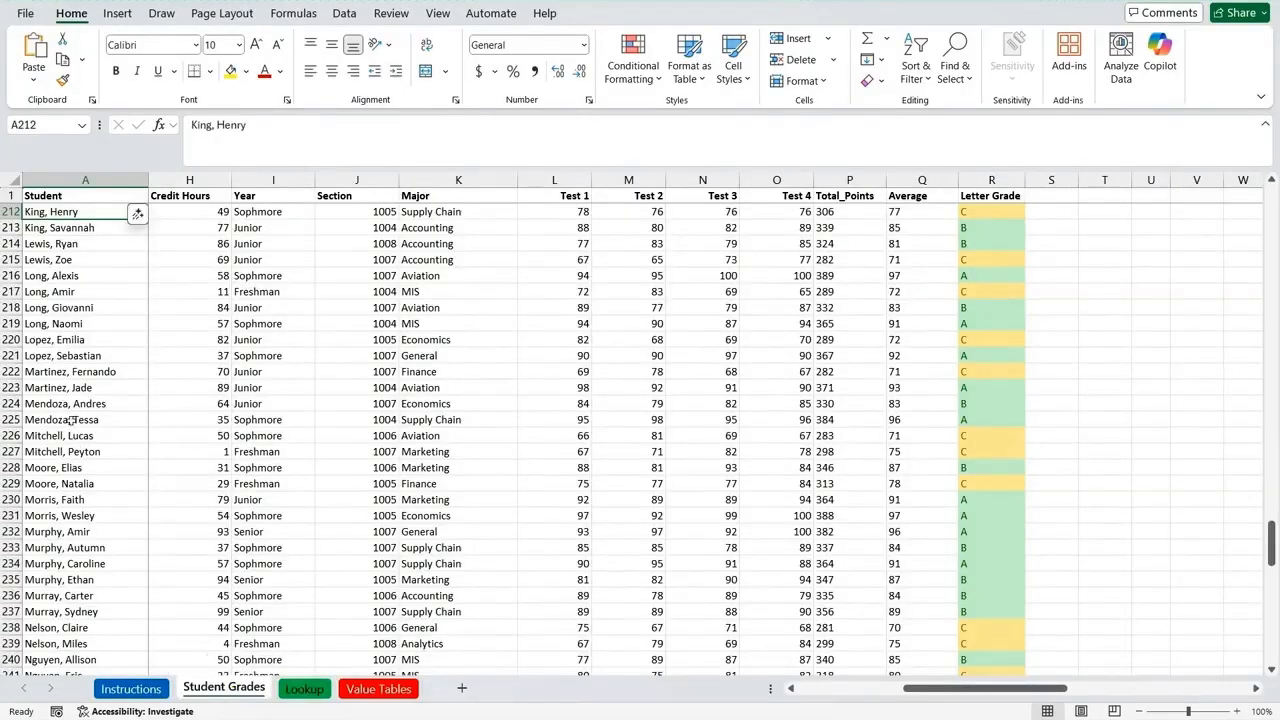
click(86, 389)
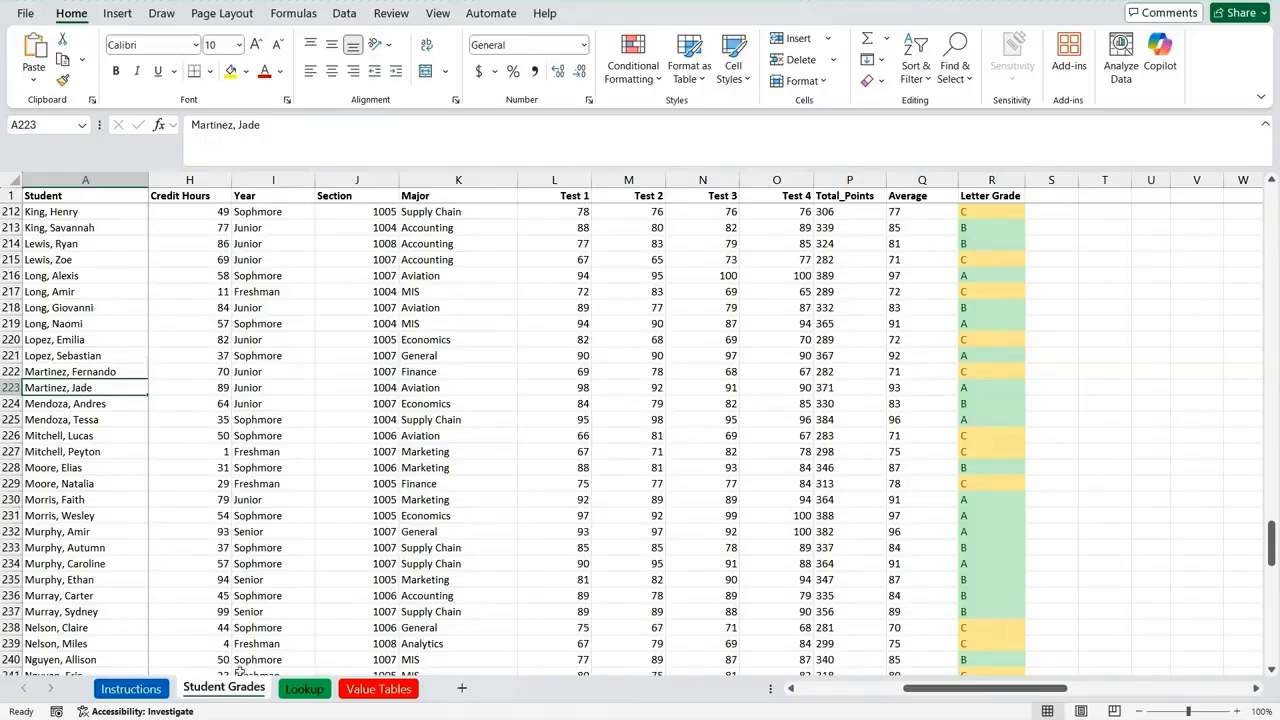
click(302, 692)
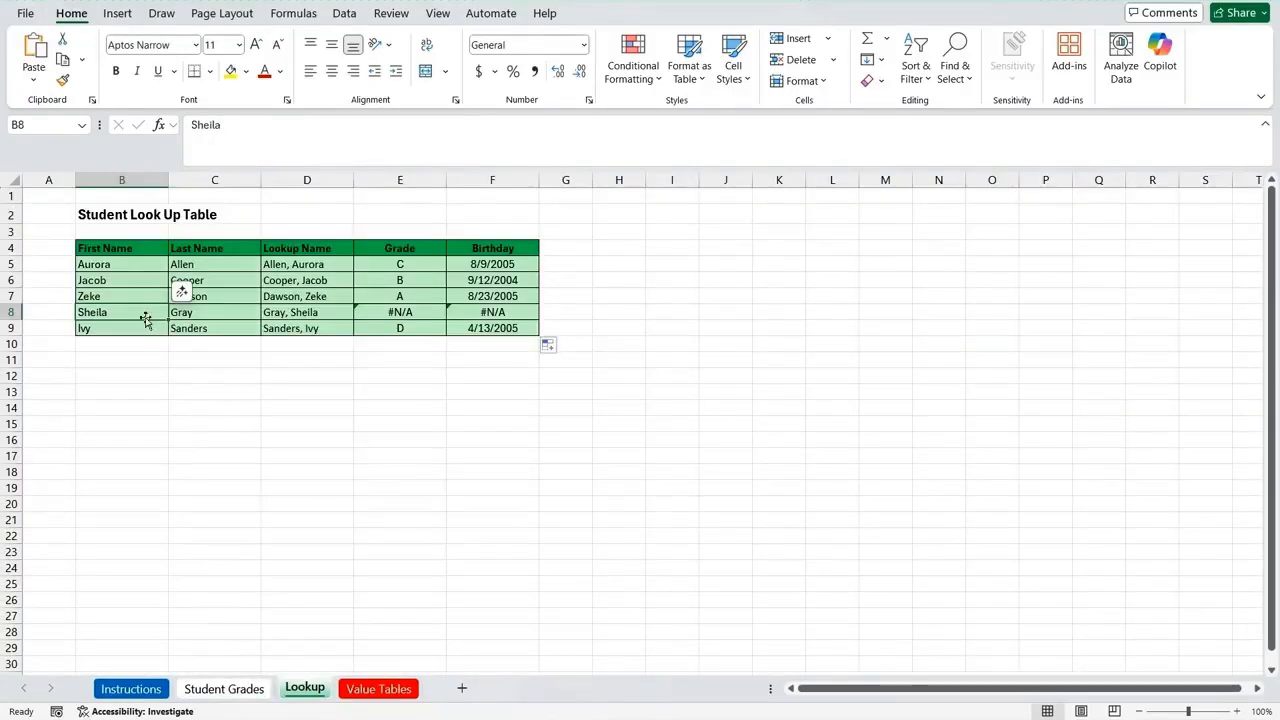
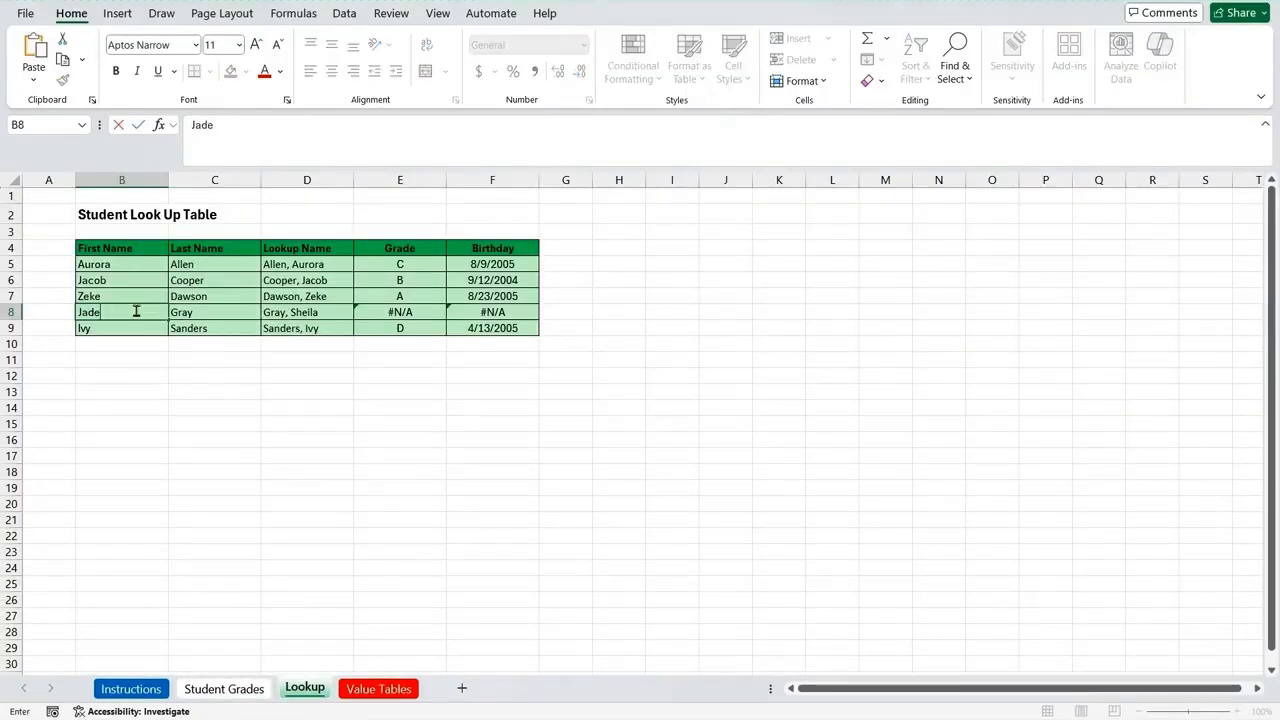
key(Tab)
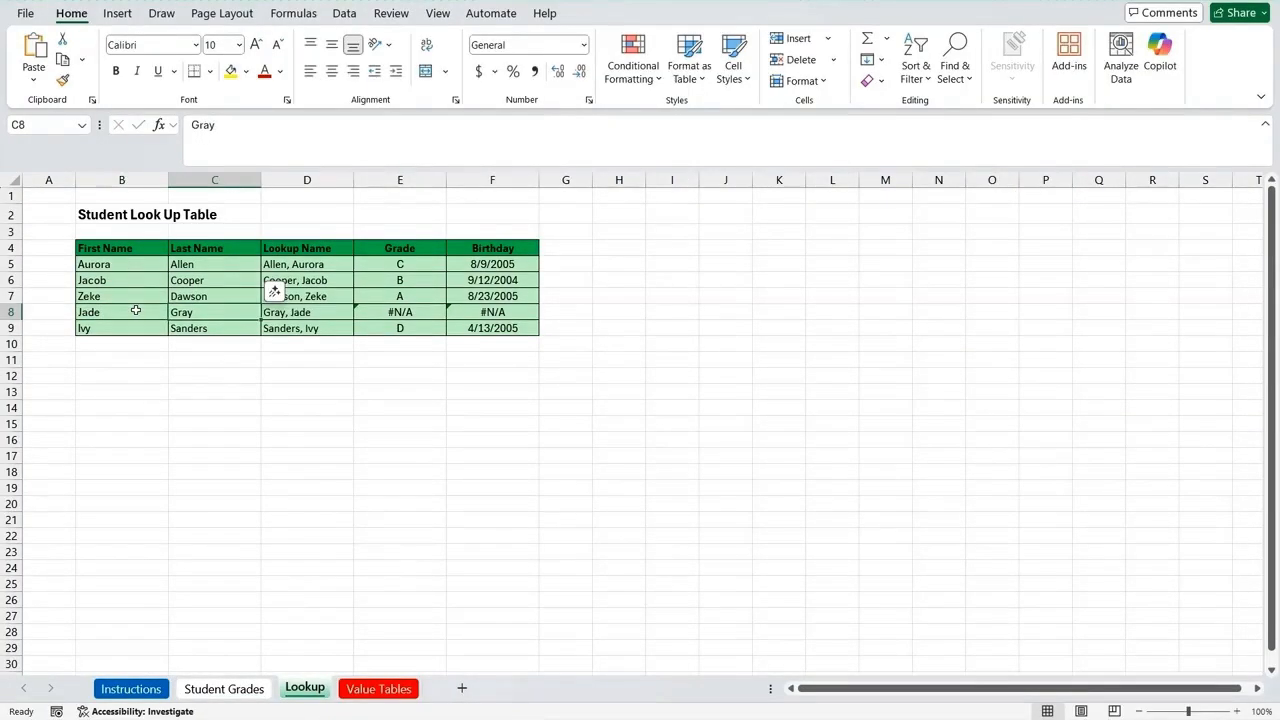
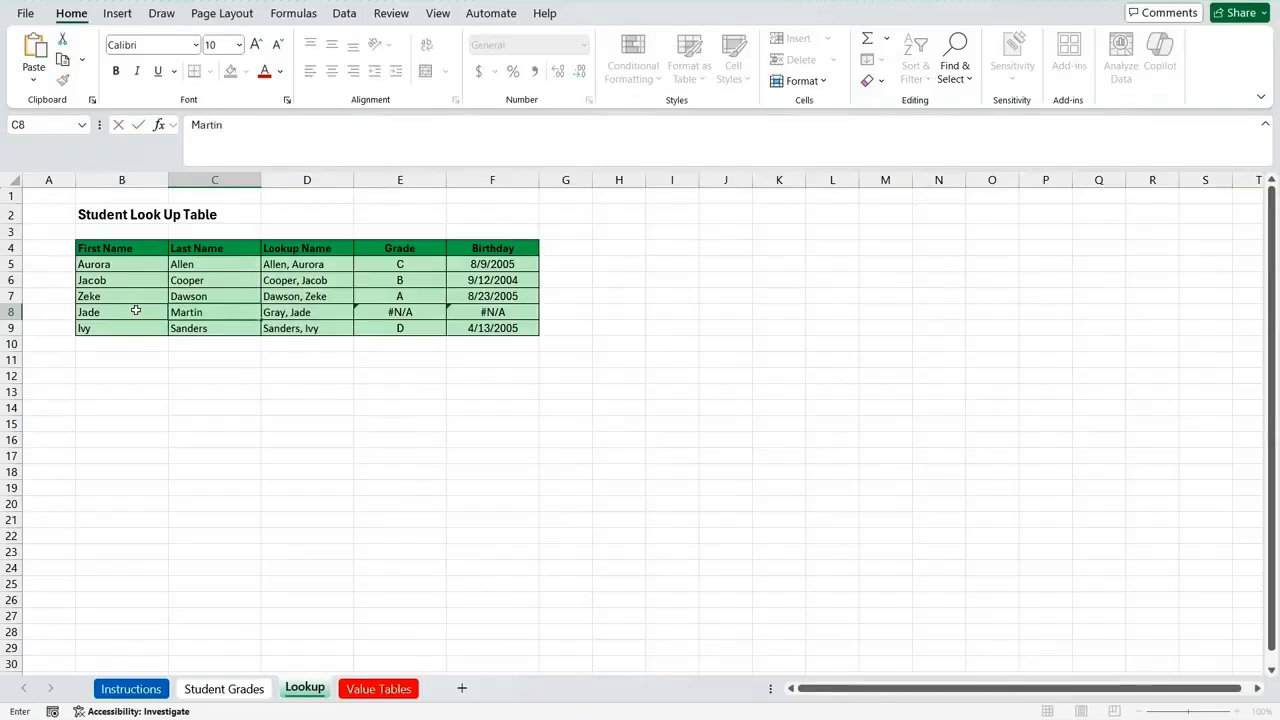
key(Return)
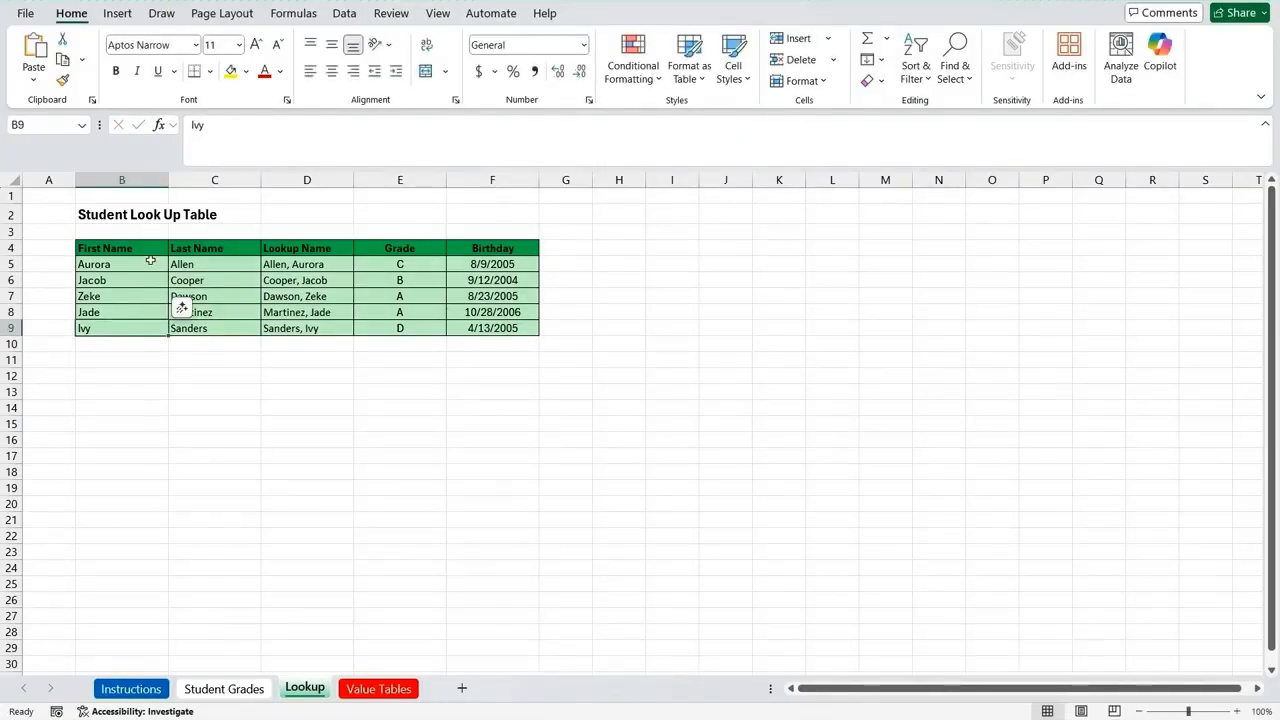
Step: Replace the first and last name in cells B9 and C9 with those of the student in row 215 of the Student Grades sheet
click(129, 264)
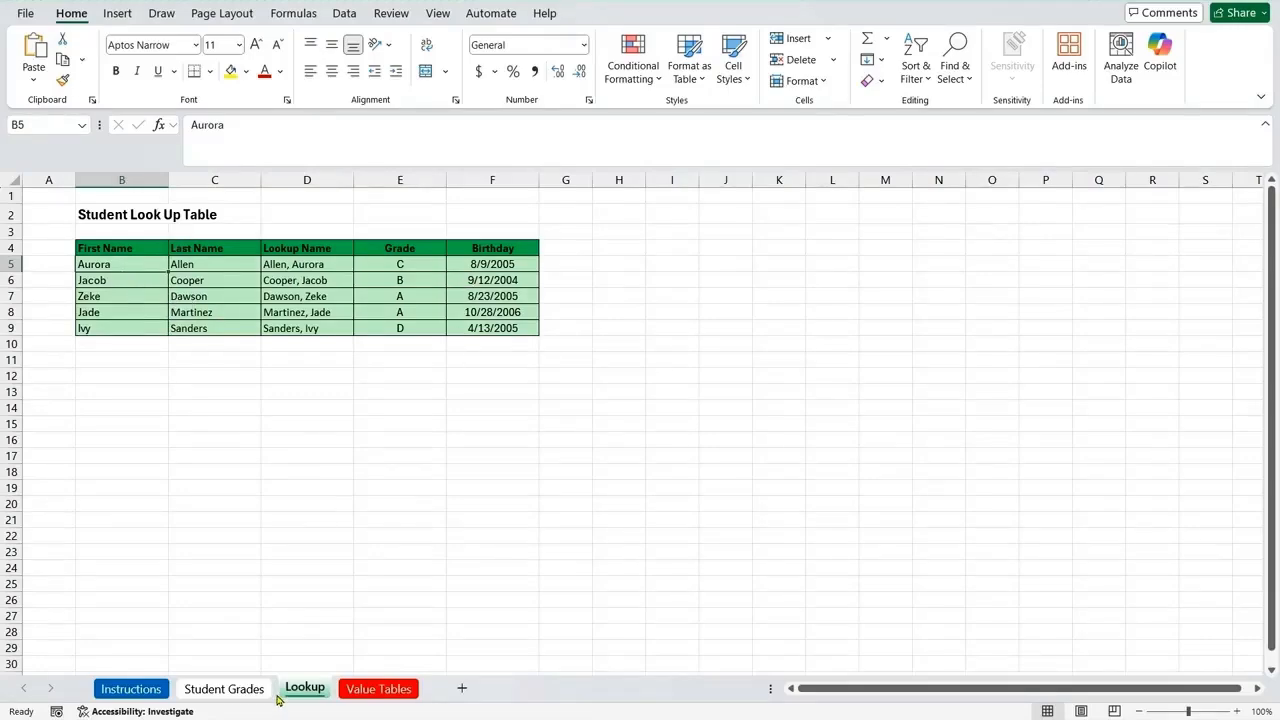
click(236, 694)
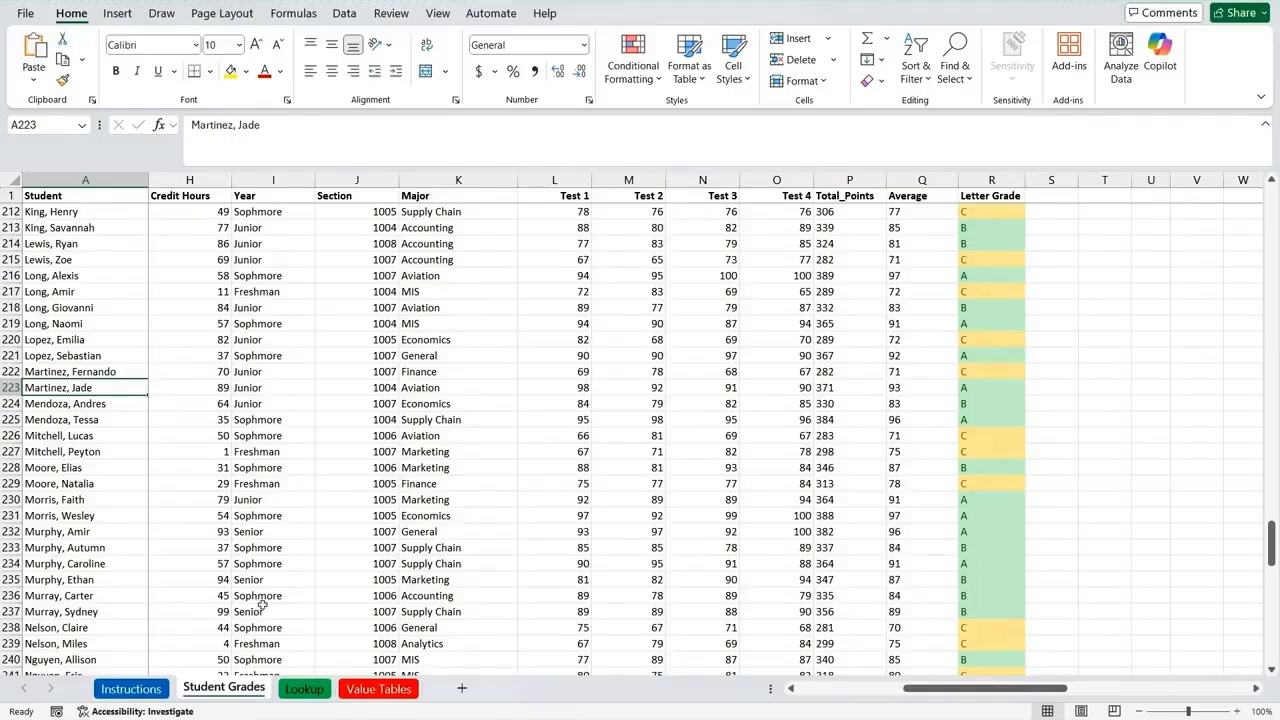
click(304, 689)
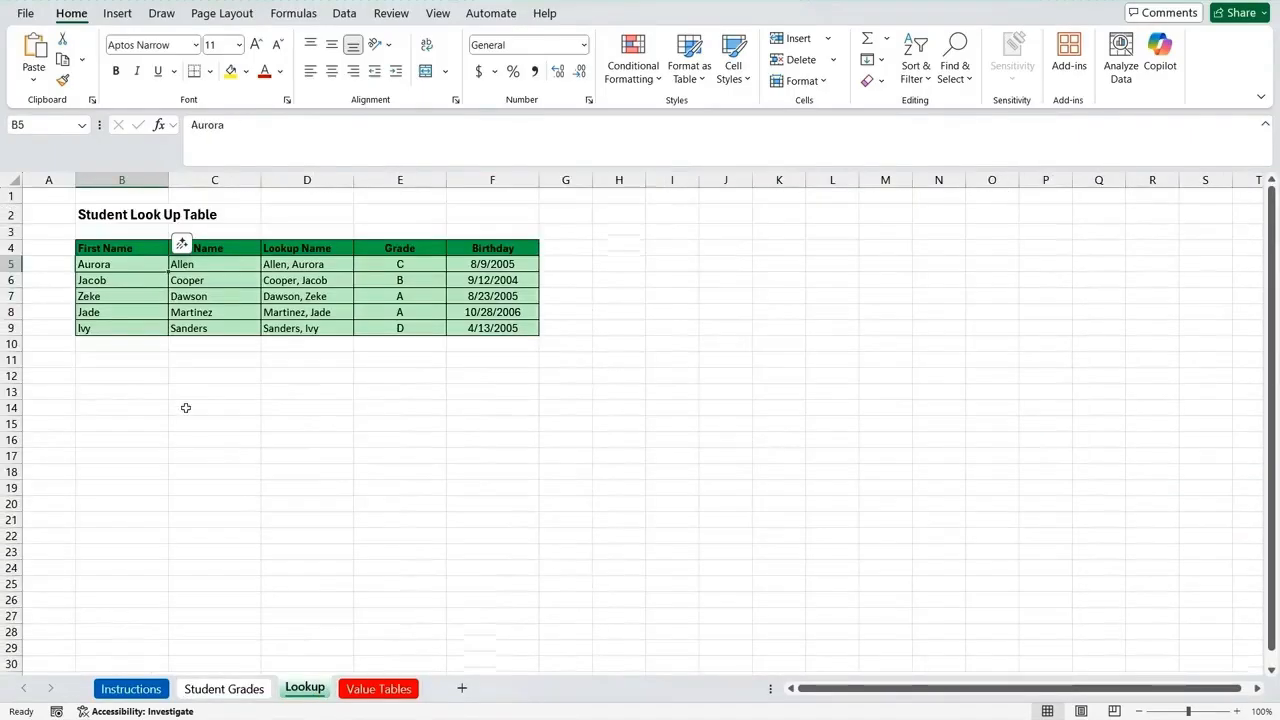
click(129, 329)
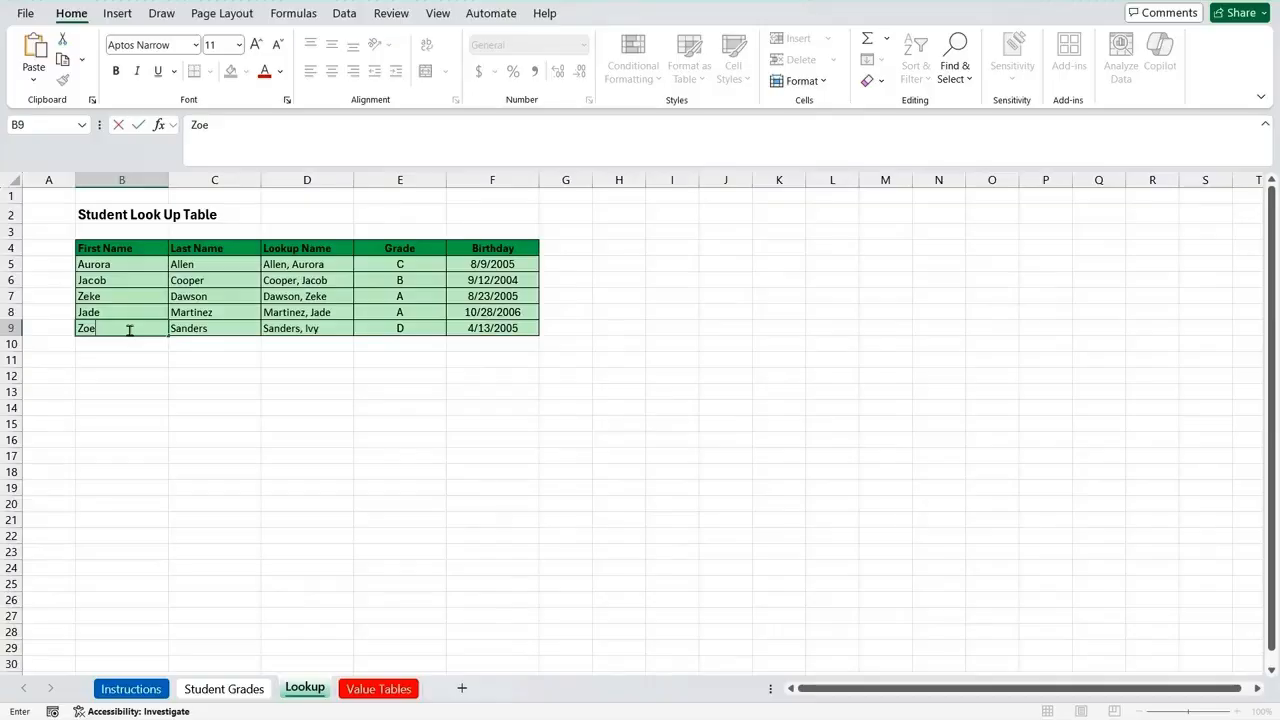
click(207, 326)
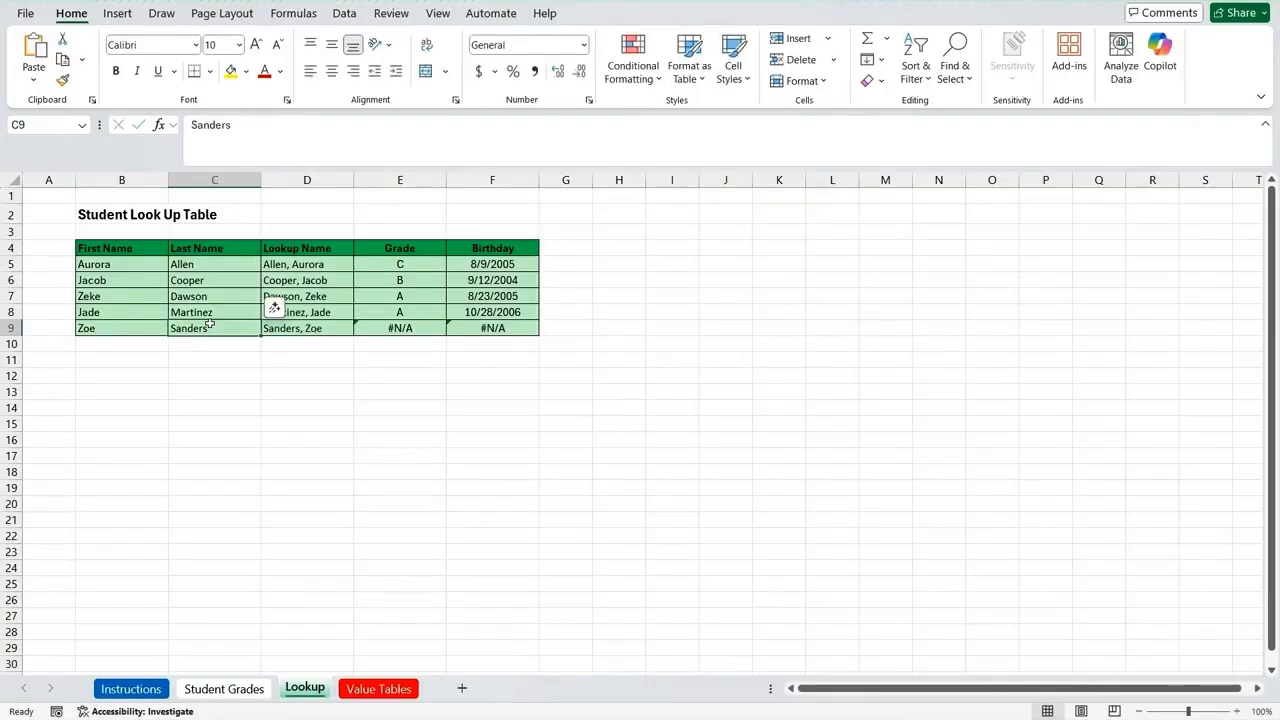
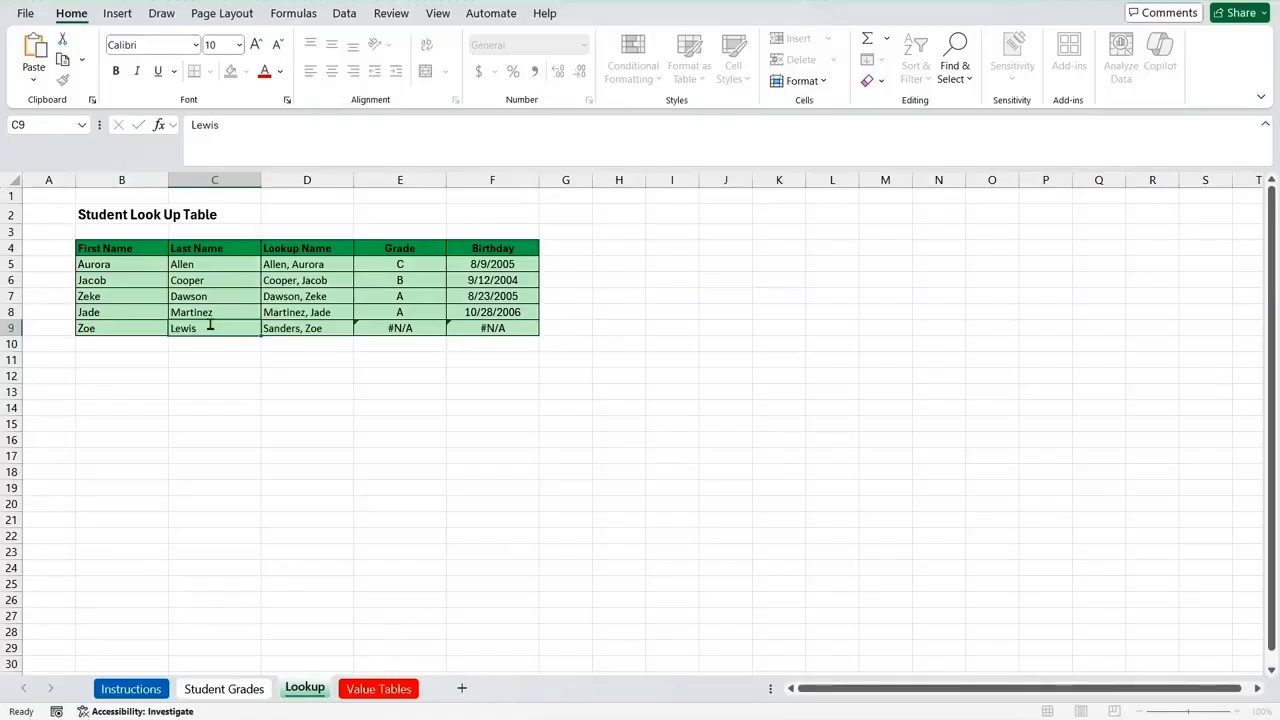
key(Return)
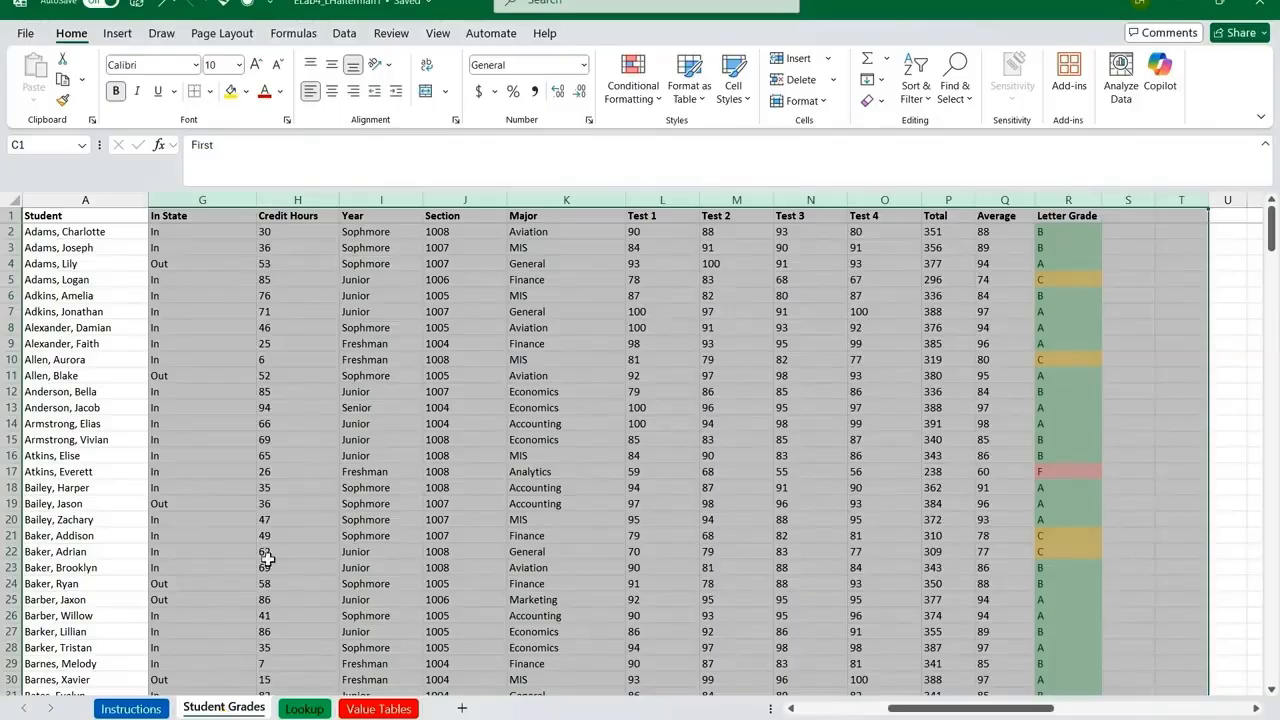
Step: Center columns D through R with all their contents on the Student Grades sheet
drag(917, 716, 825, 716)
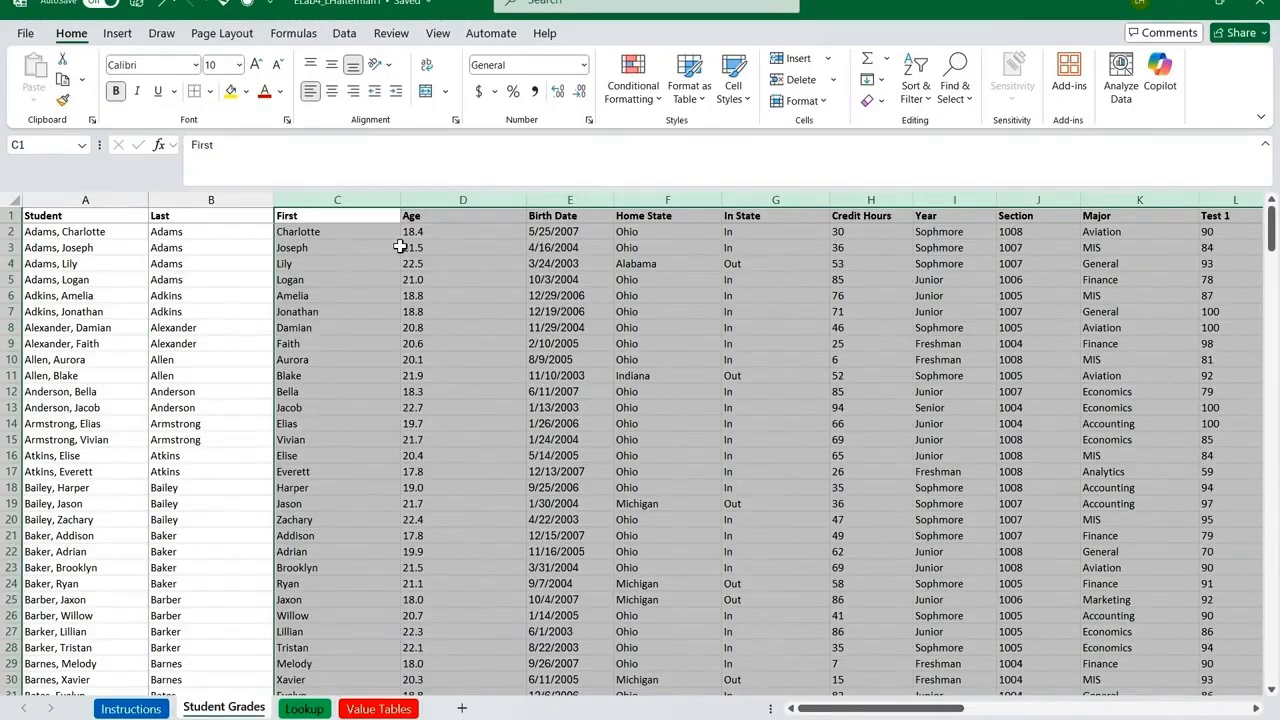
click(479, 196)
drag(479, 196, 1174, 205)
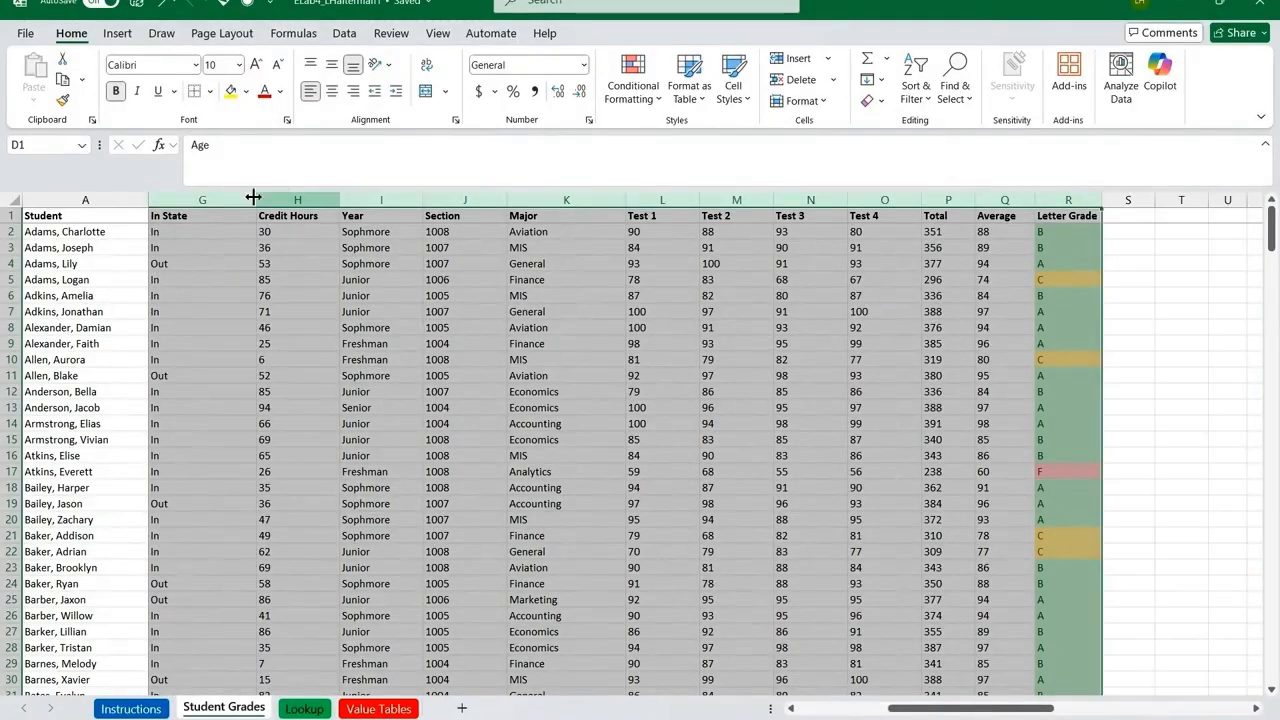
click(332, 92)
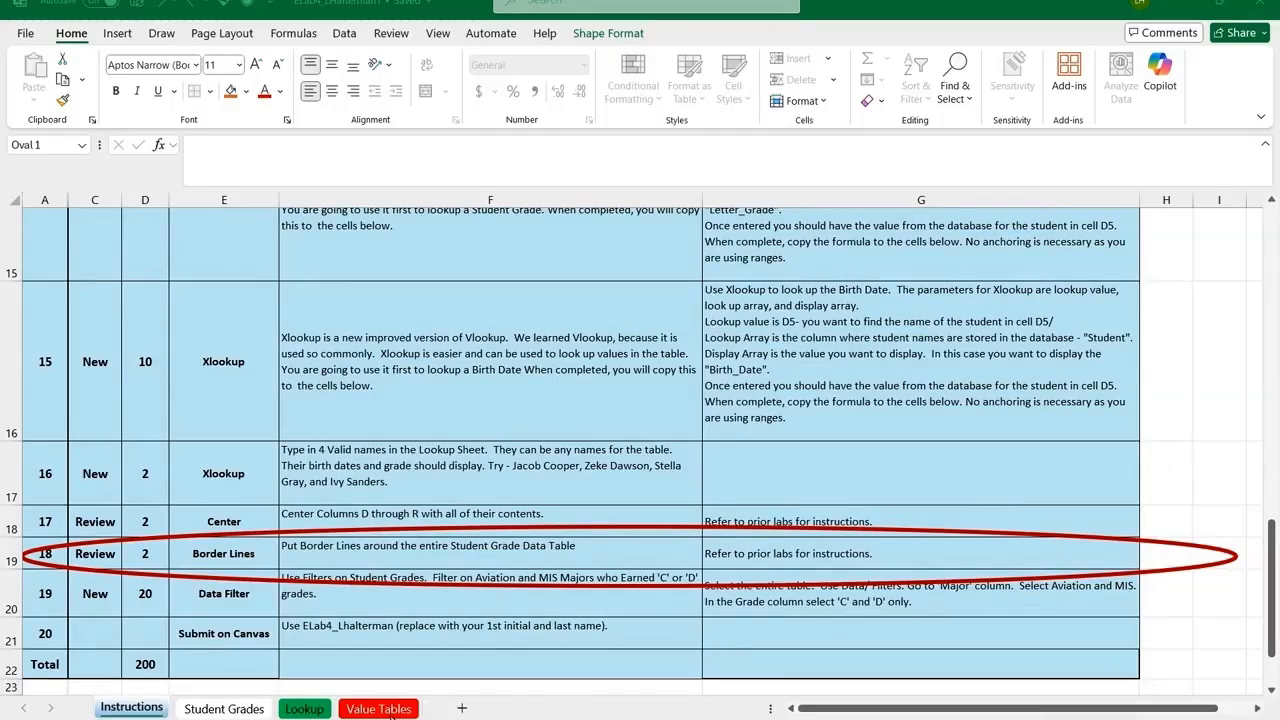
Step: Apply all borders to the entire student data table, A1:R284, on the Student Grades sheet
click(222, 709)
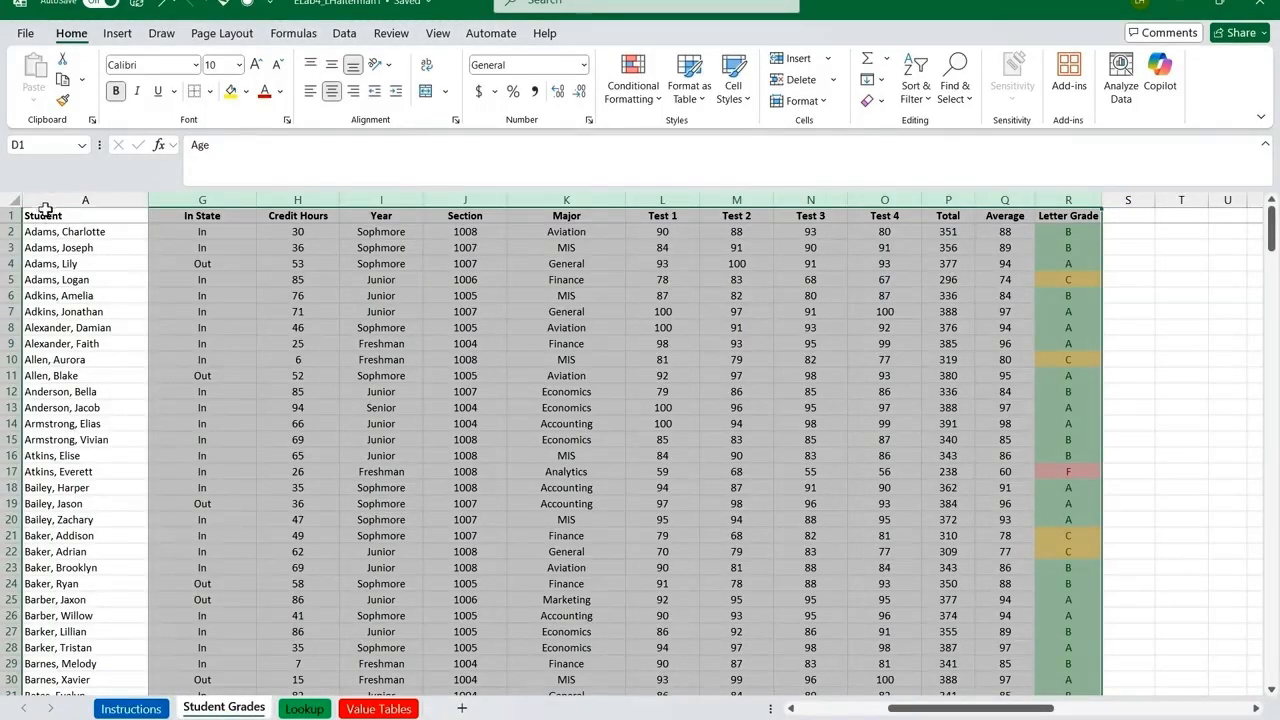
drag(44, 218, 1205, 582)
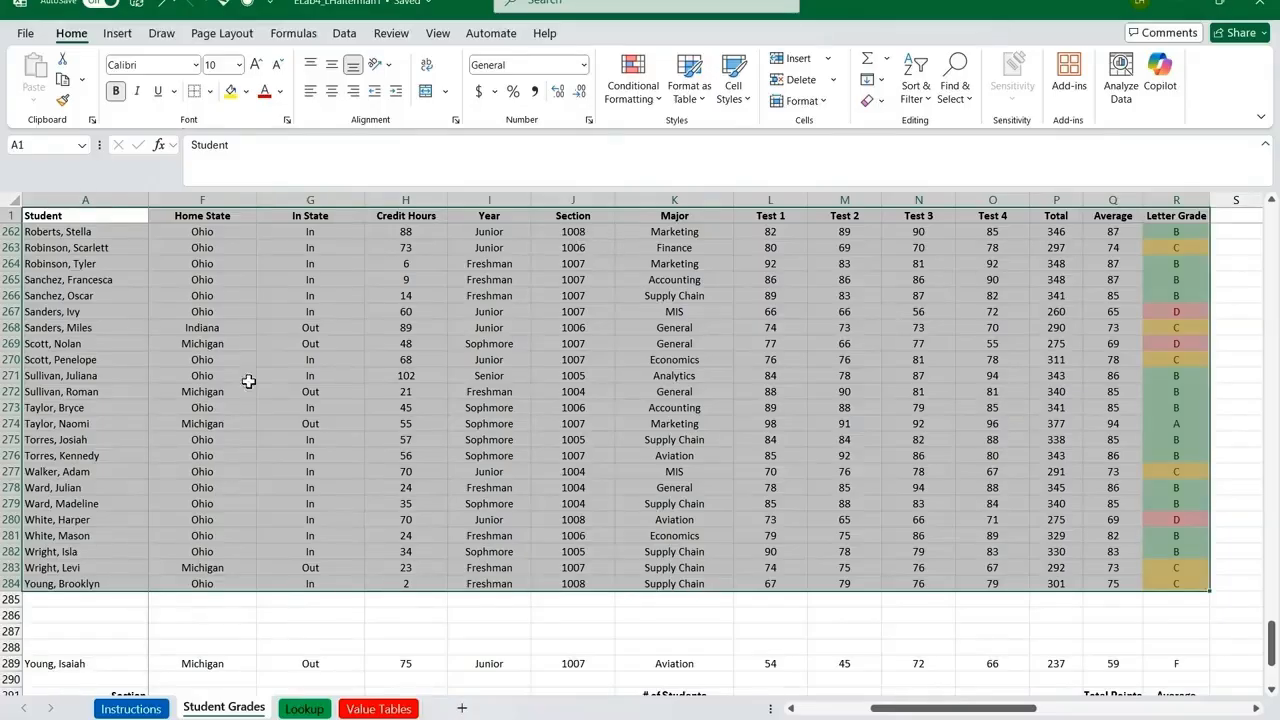
click(210, 92)
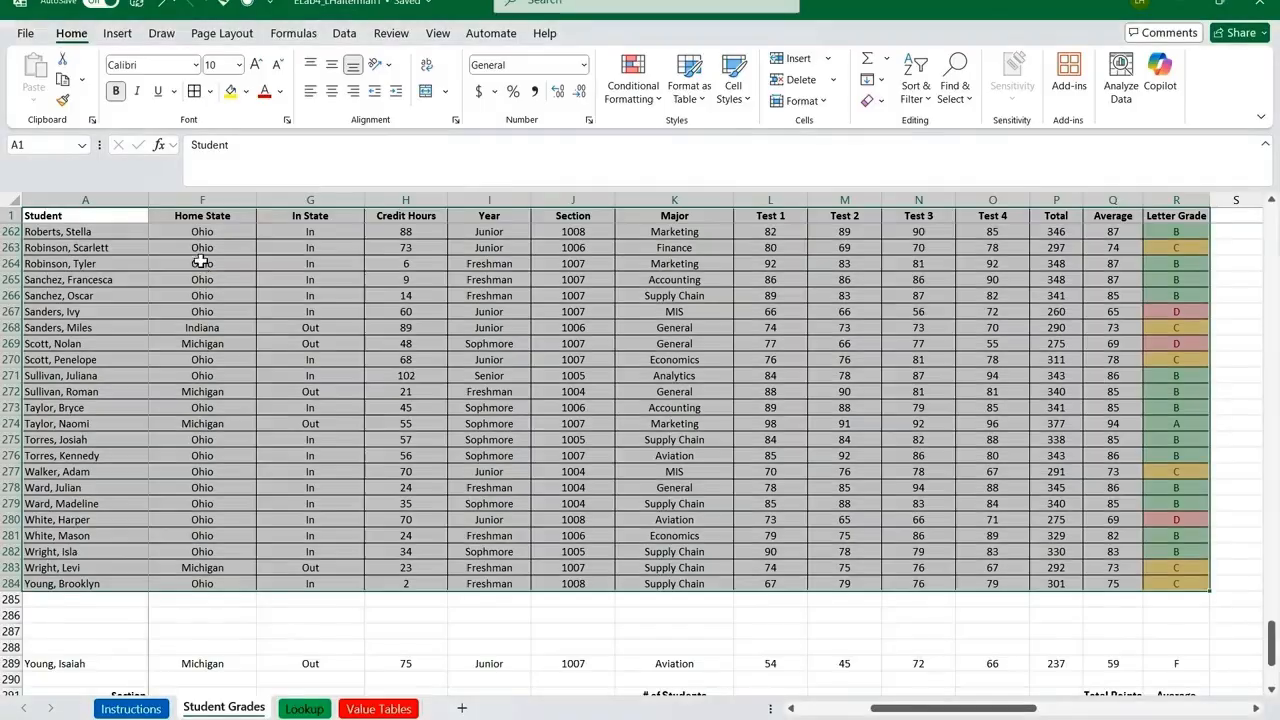
click(663, 439)
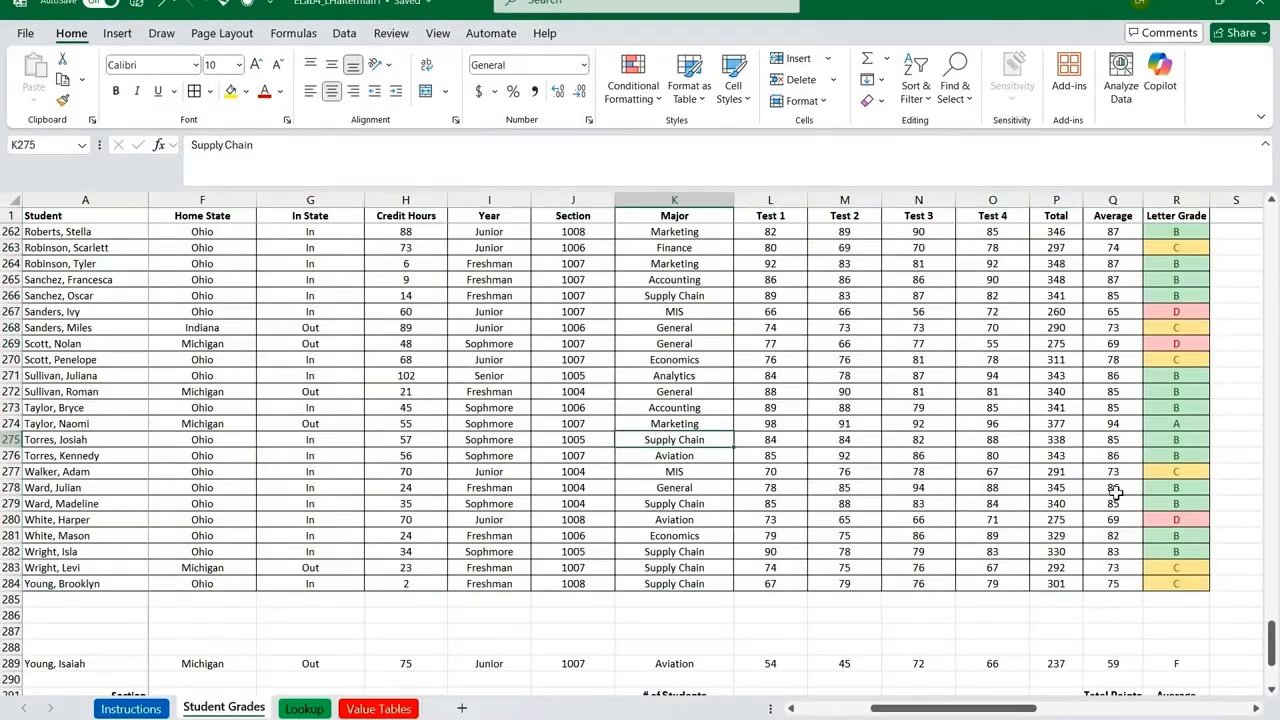
drag(1268, 660, 1237, 222)
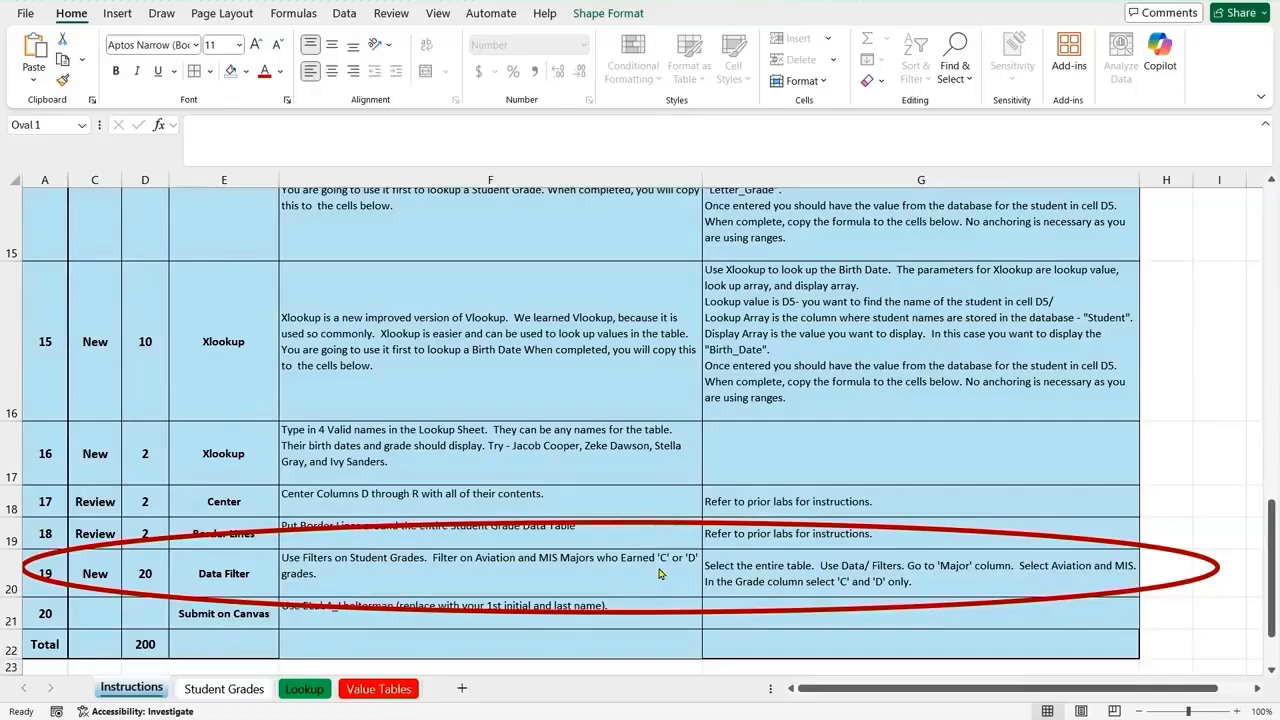
Step: Turn on filters for the student data table on the Student Grades sheet
click(233, 690)
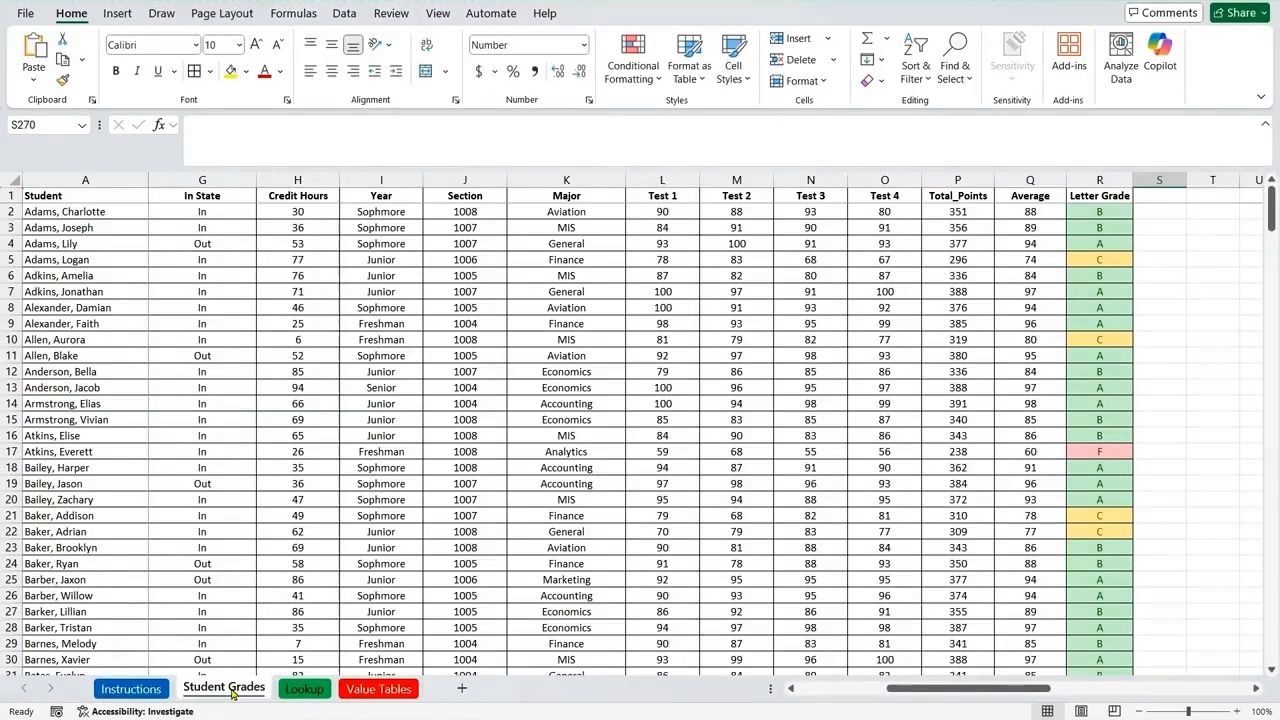
click(60, 196)
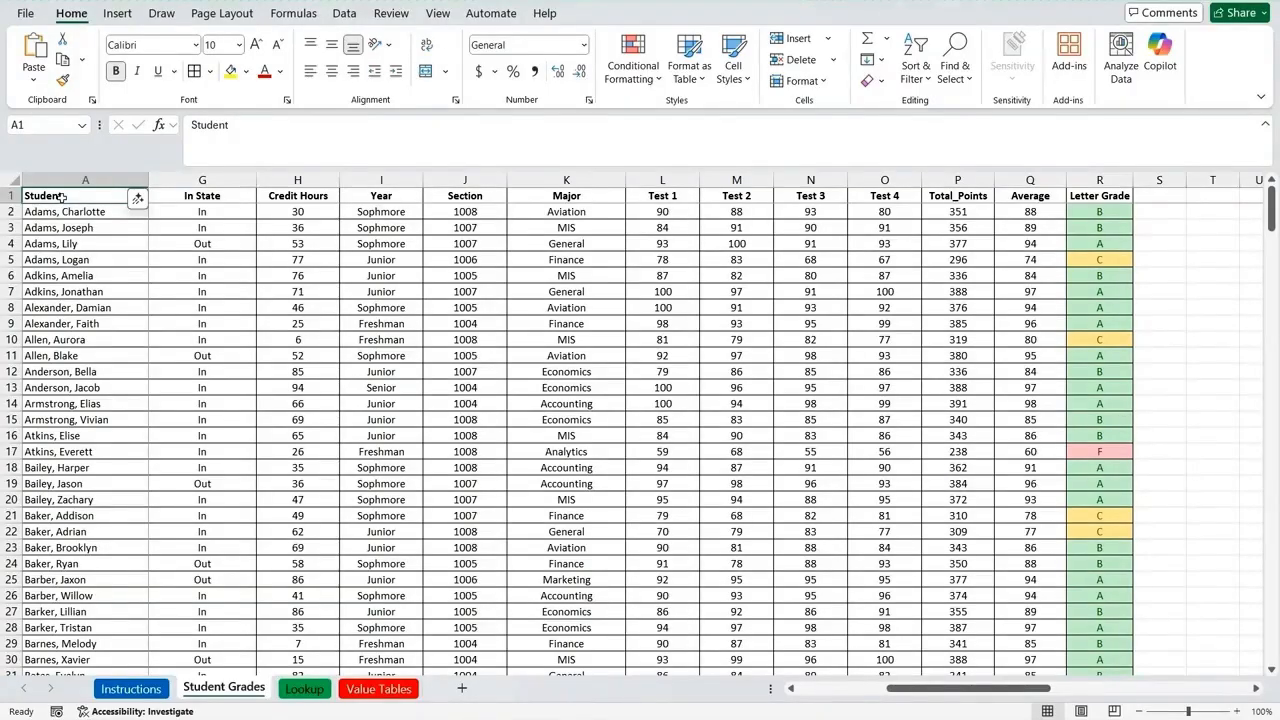
click(344, 14)
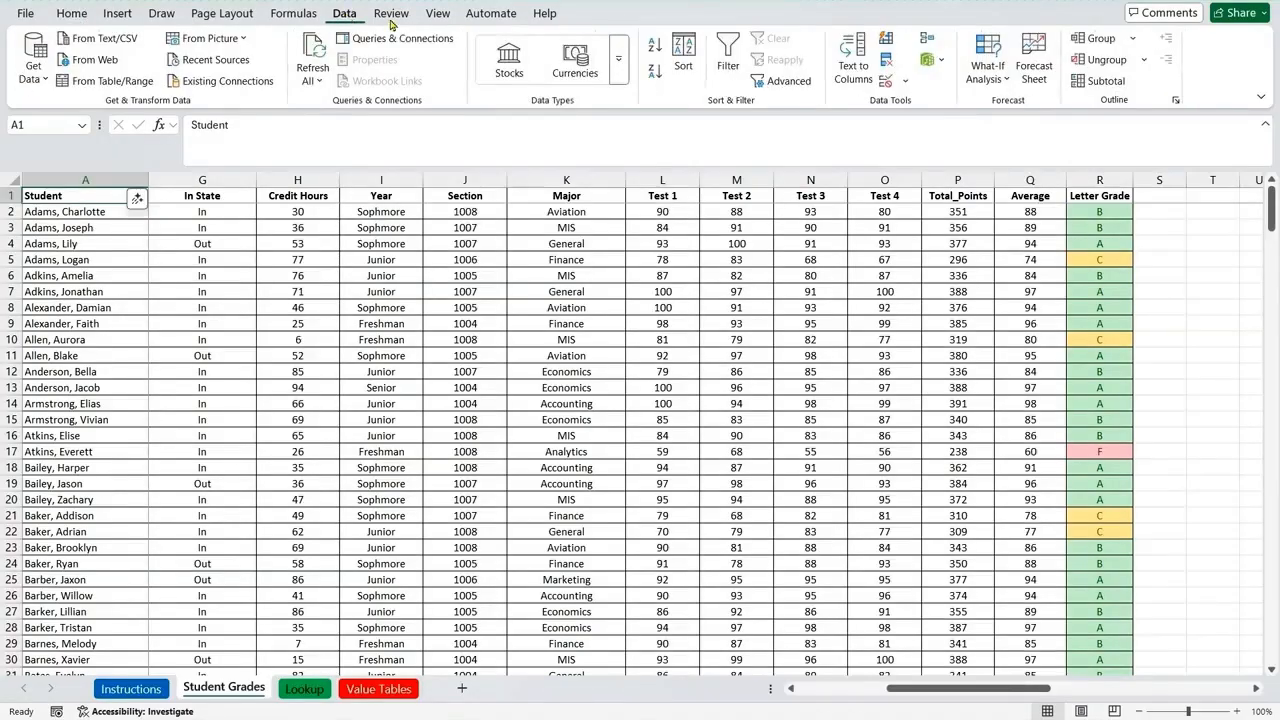
click(729, 62)
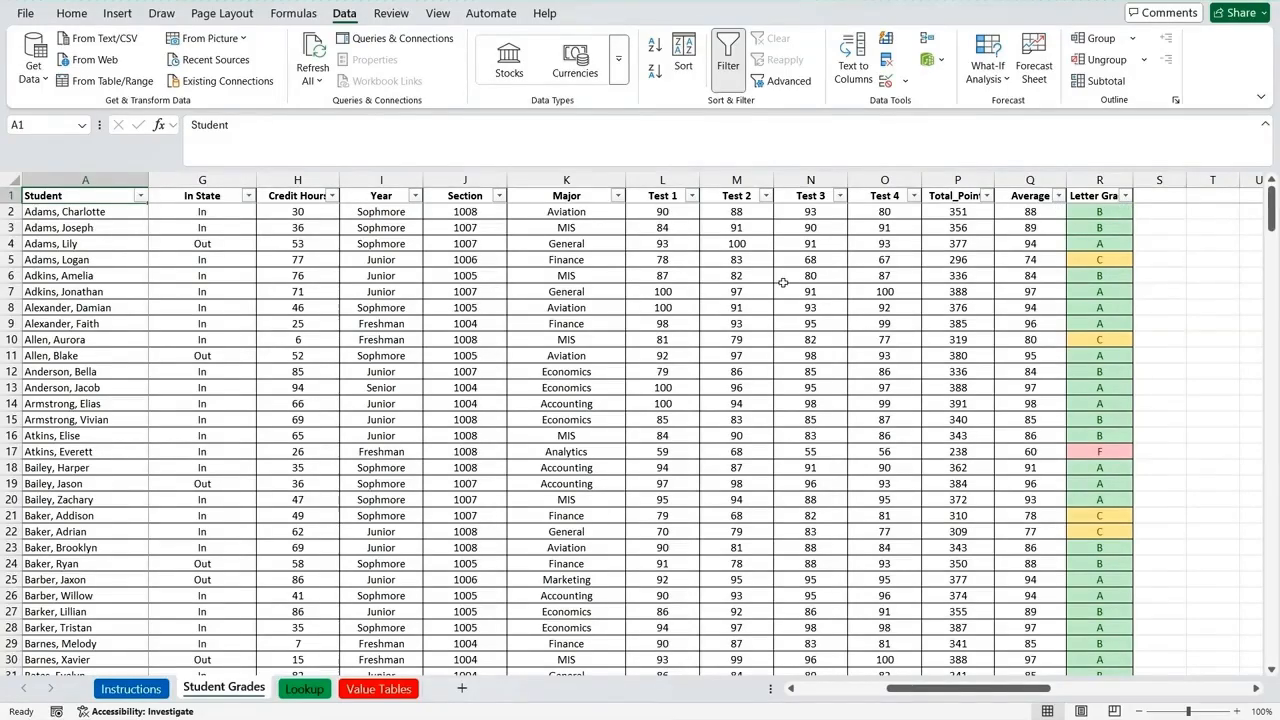
Step: Filter the Major column to show only Aviation and MIS
click(618, 195)
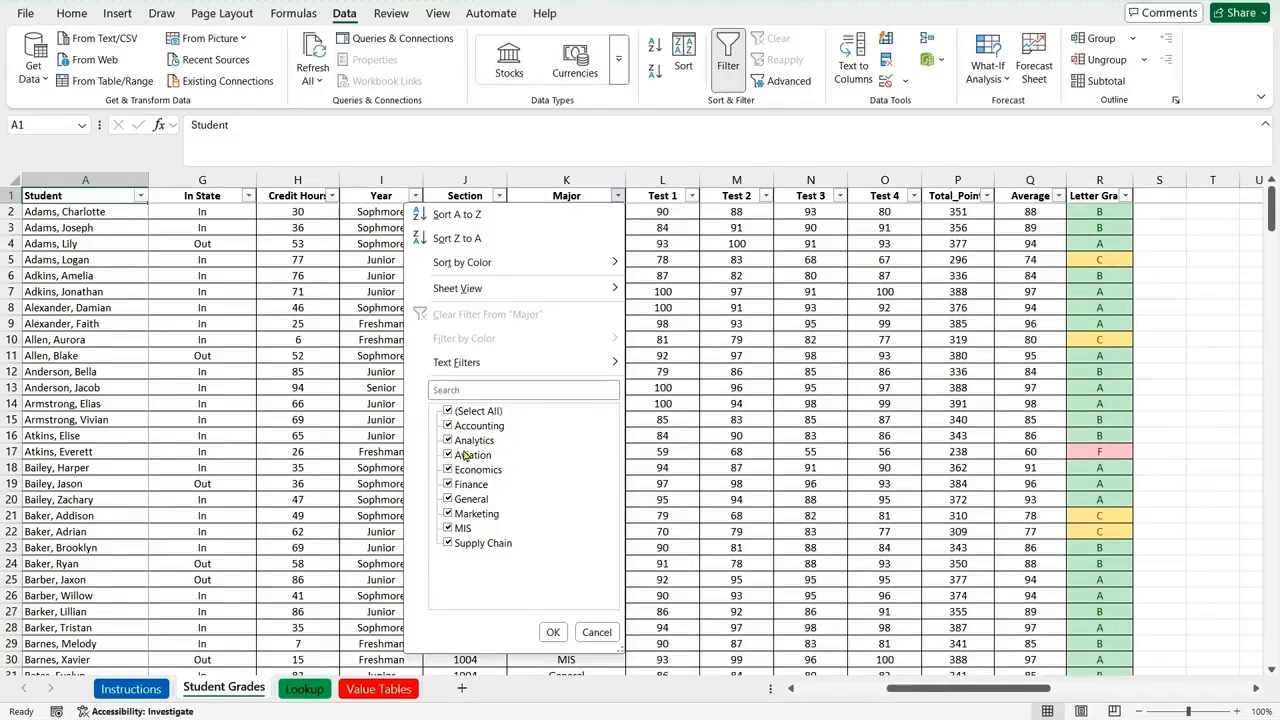
click(449, 411)
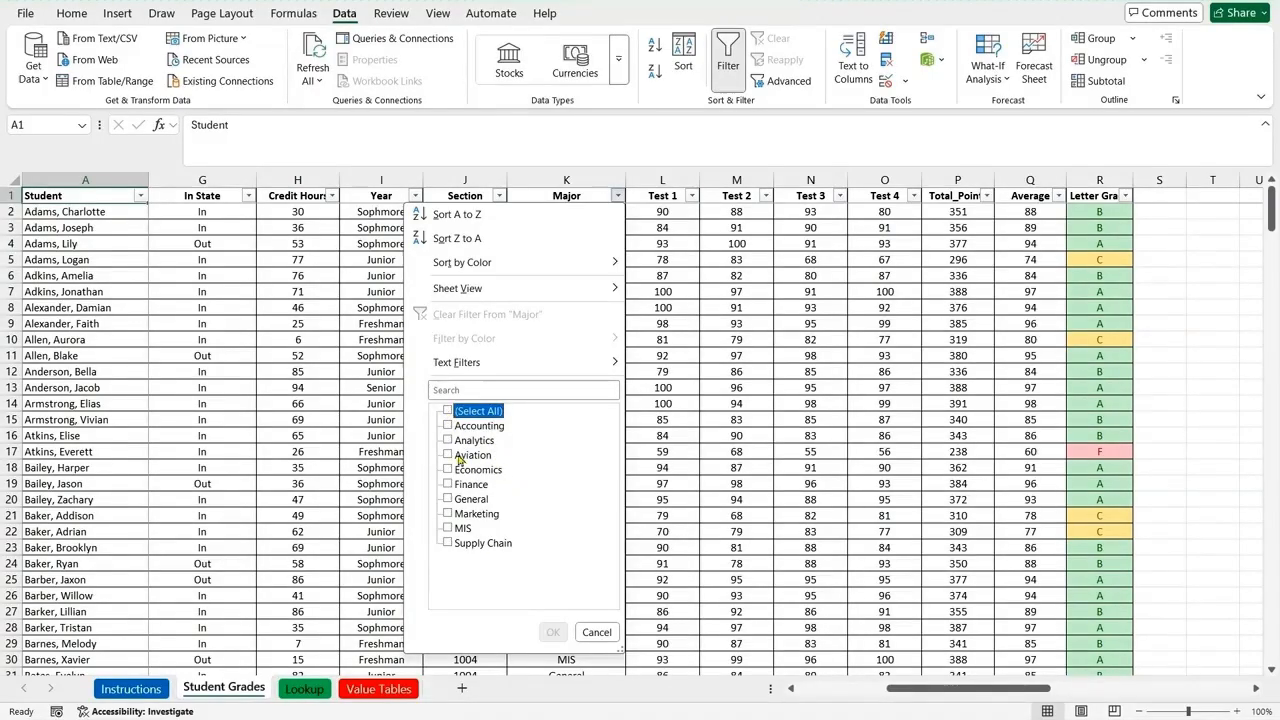
click(448, 455)
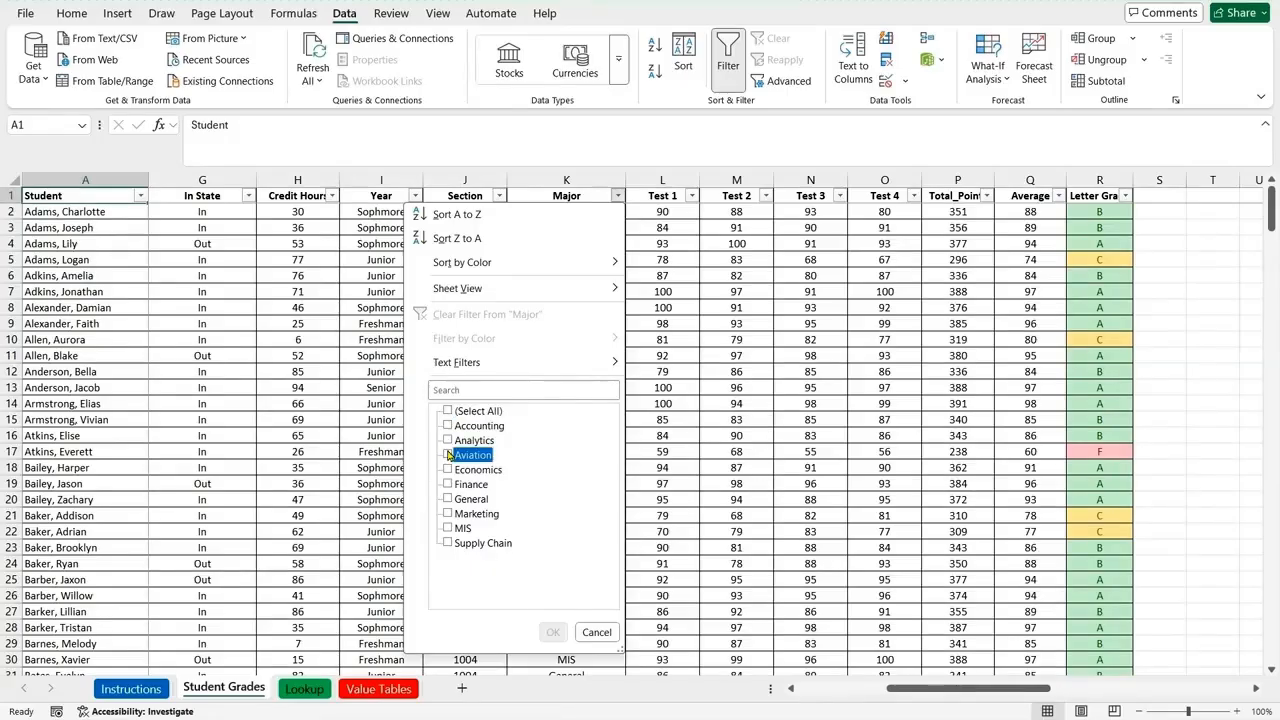
click(448, 529)
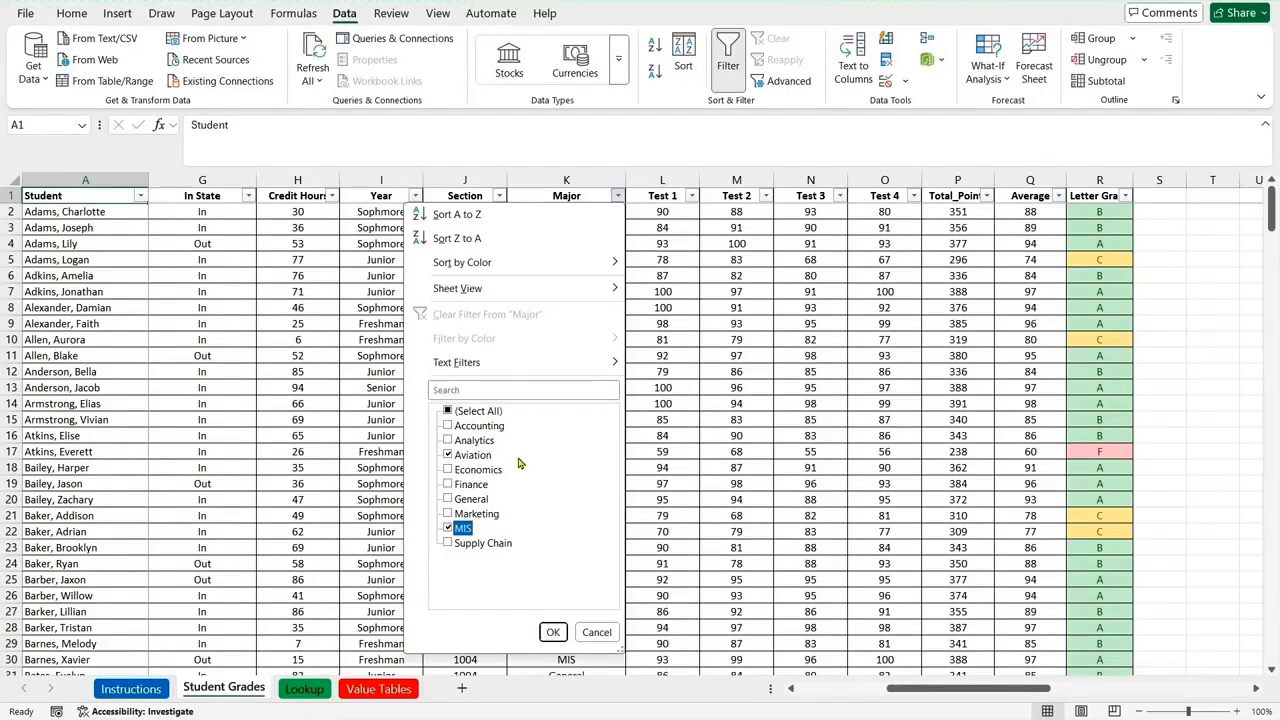
click(553, 632)
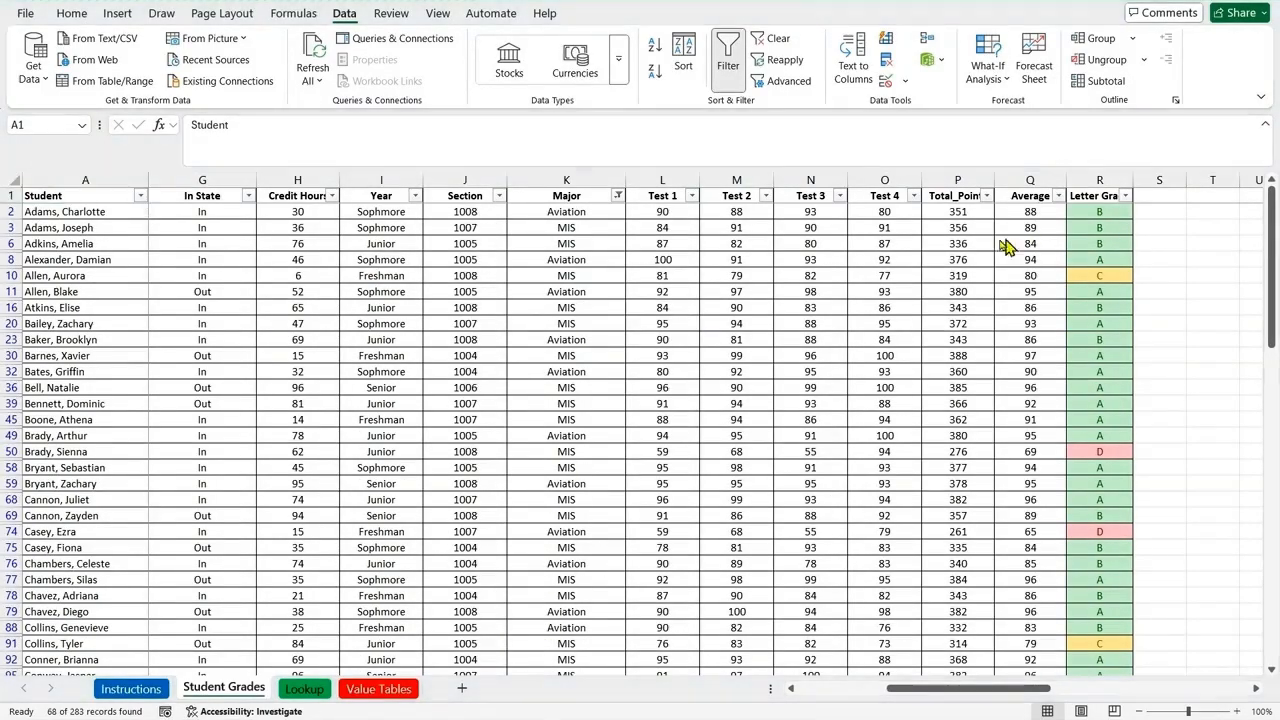
Step: Filter the Letter Grade column to show only grades C and D
click(1125, 196)
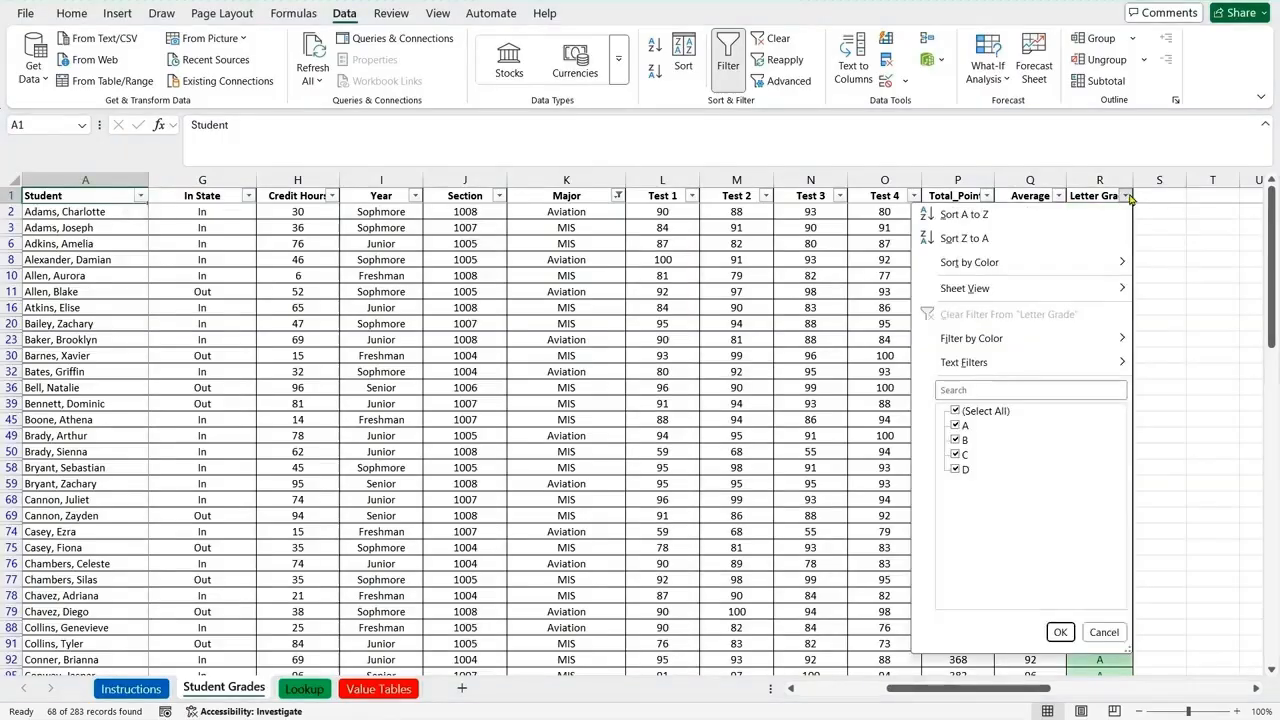
click(955, 411)
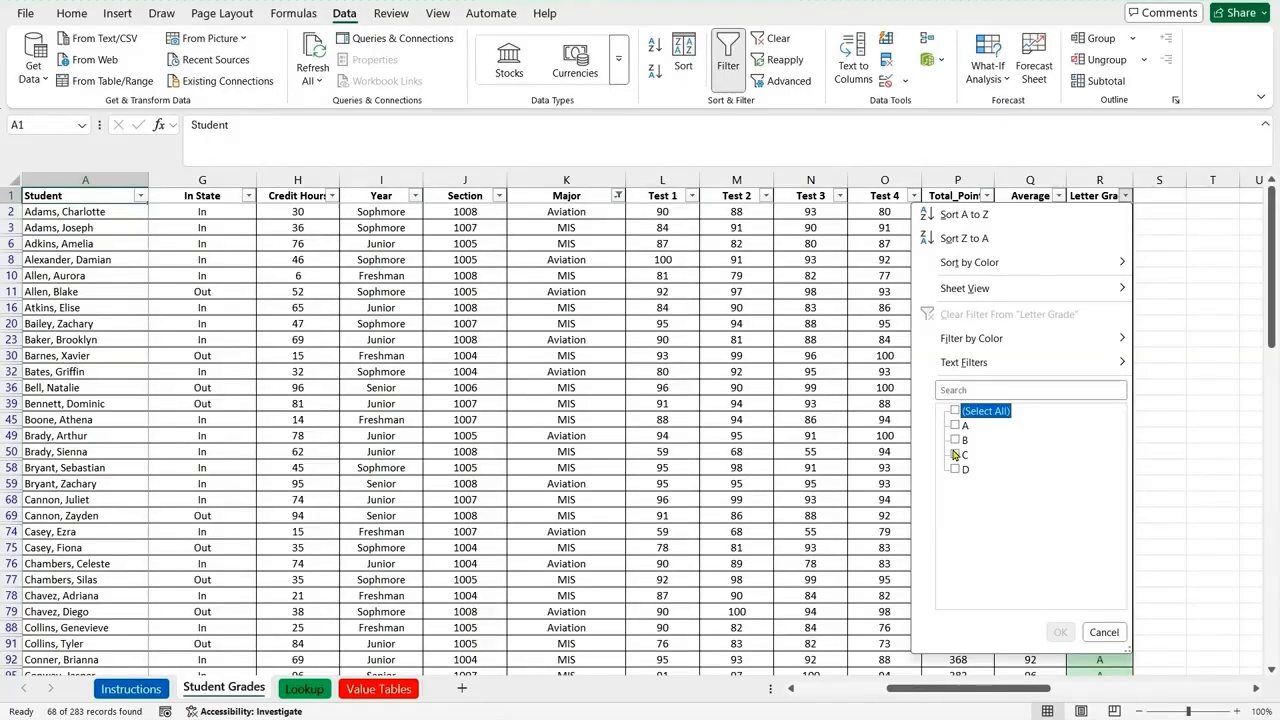
click(955, 455)
click(955, 470)
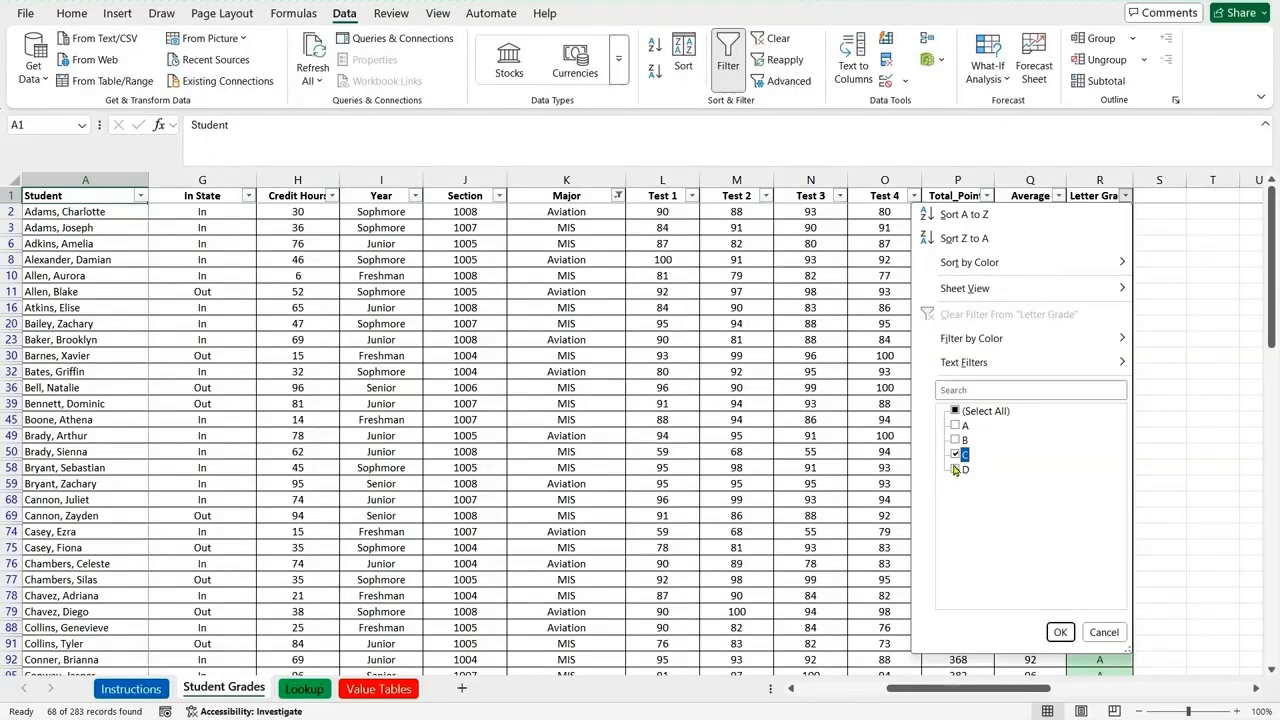
click(1061, 632)
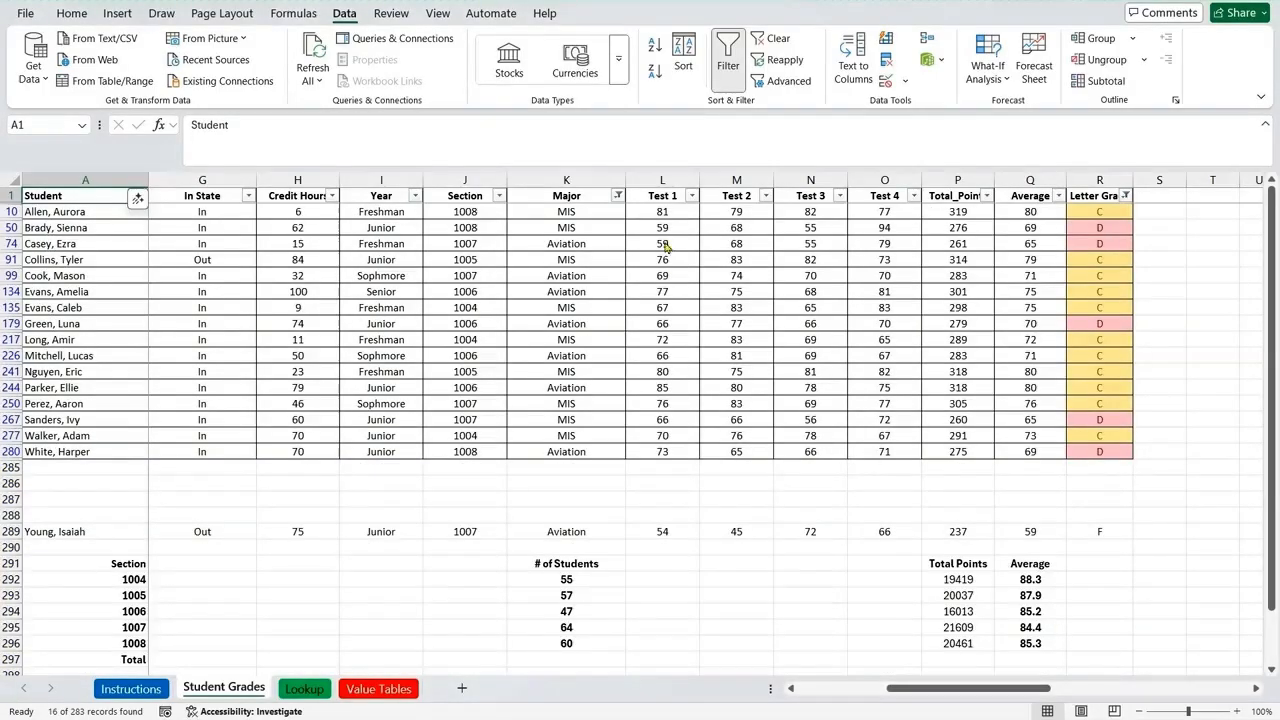